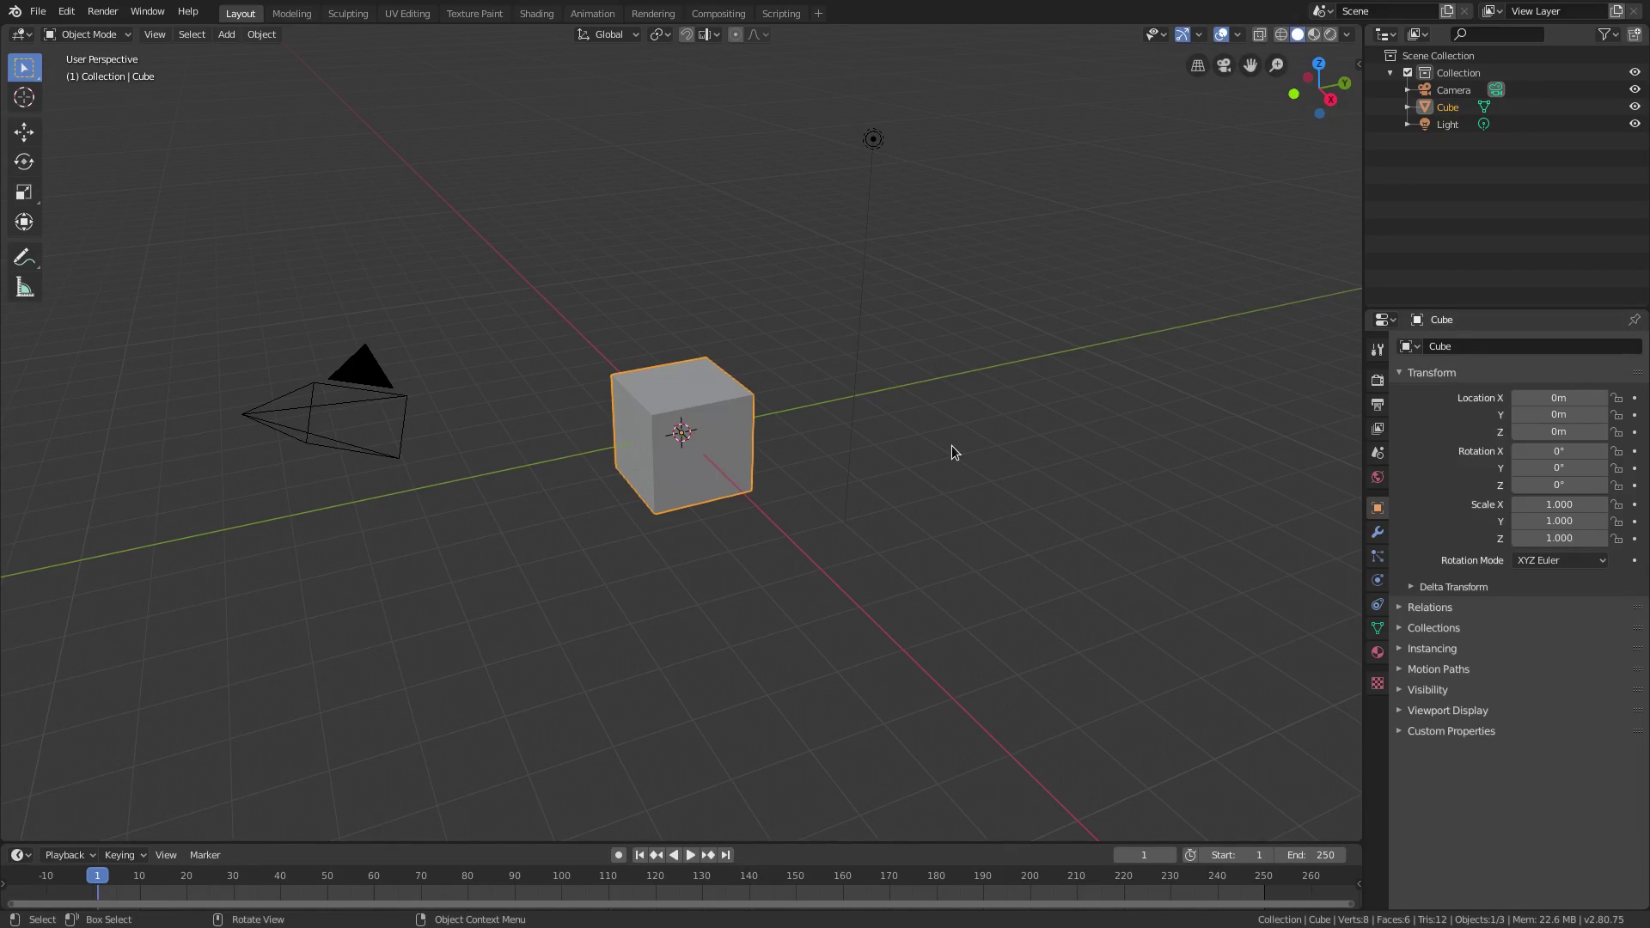
Delete the default cube, add a plane scaled up to 5.642, then select the light.
key(Delete)
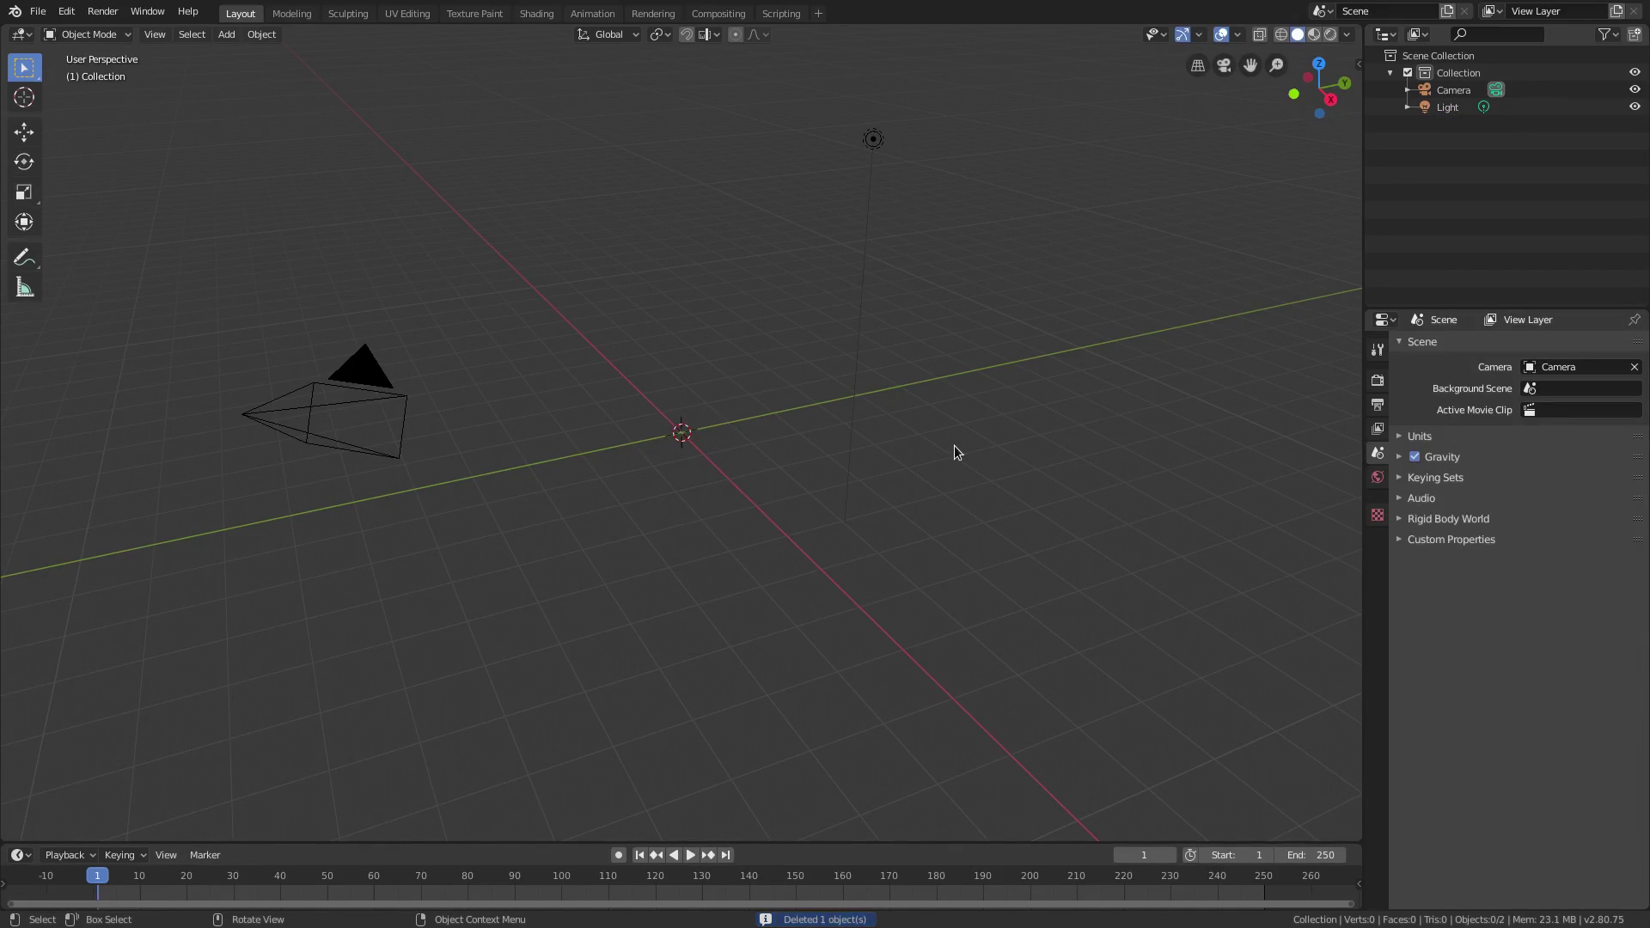
key(shift+a)
mouse_move(837, 371)
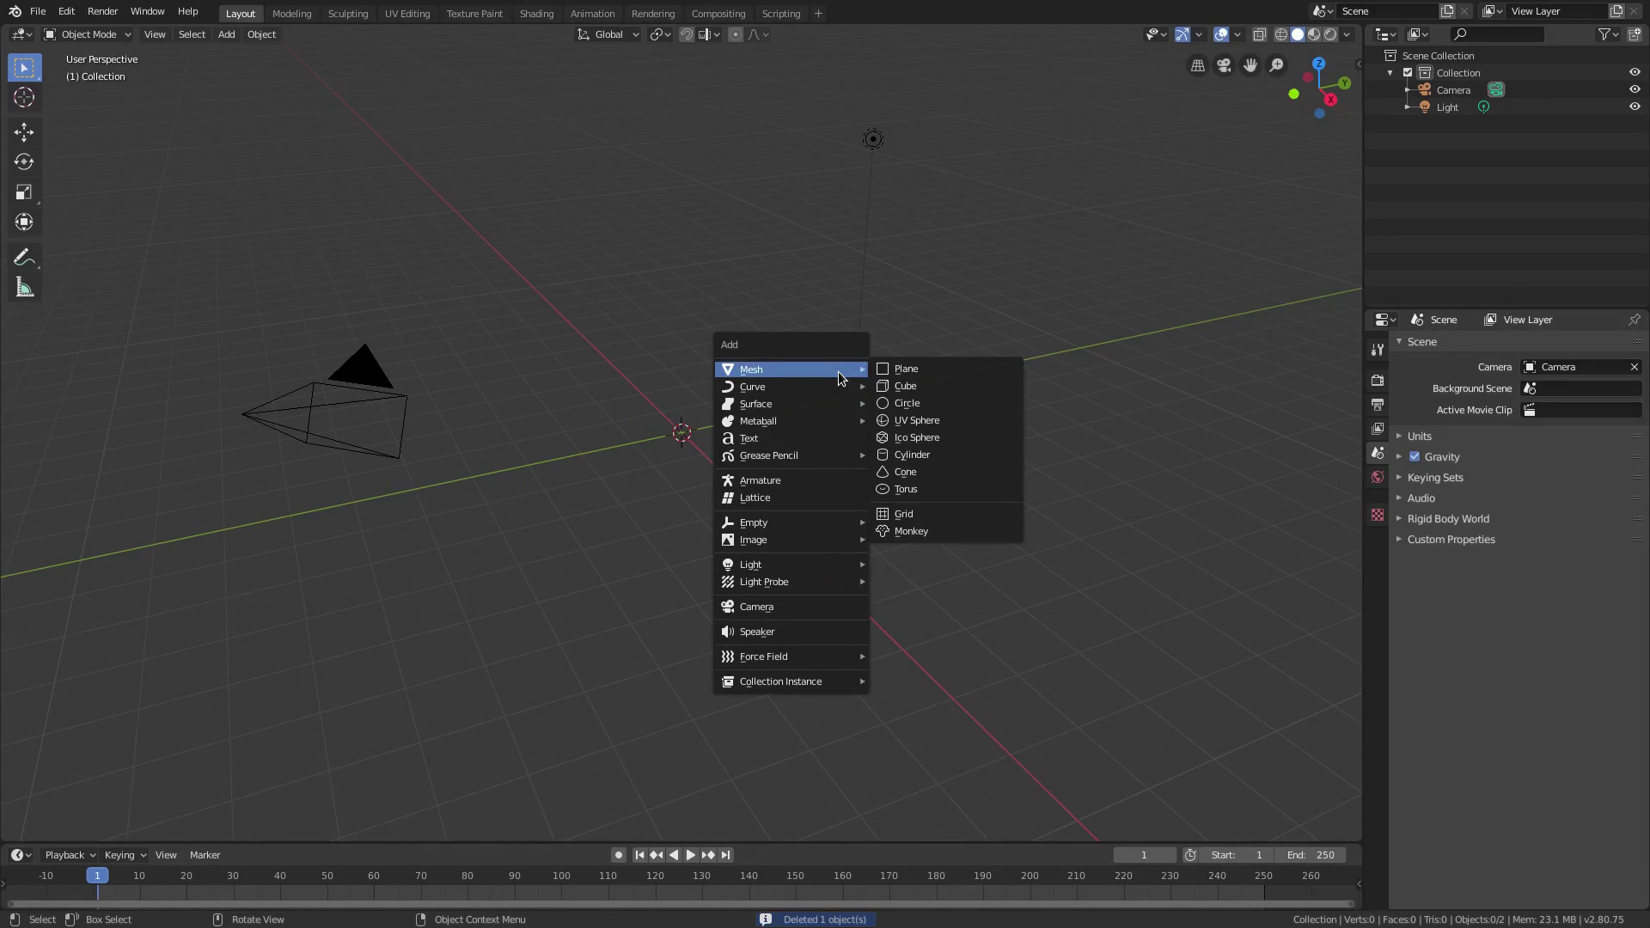
click(907, 371)
key(s)
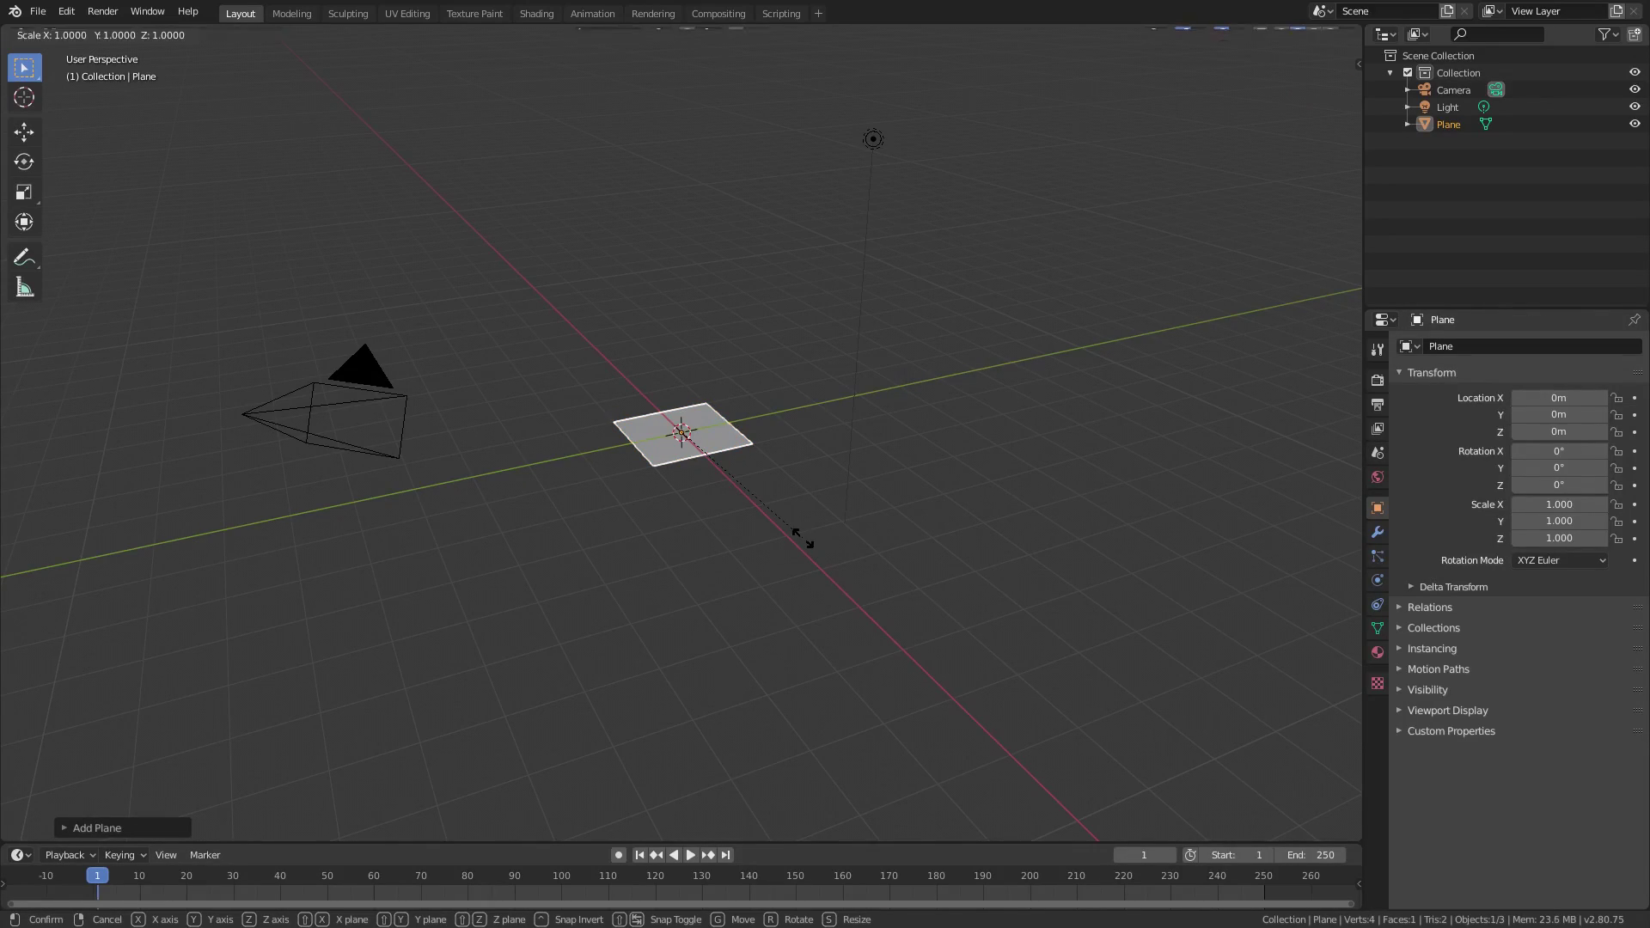
click(163, 531)
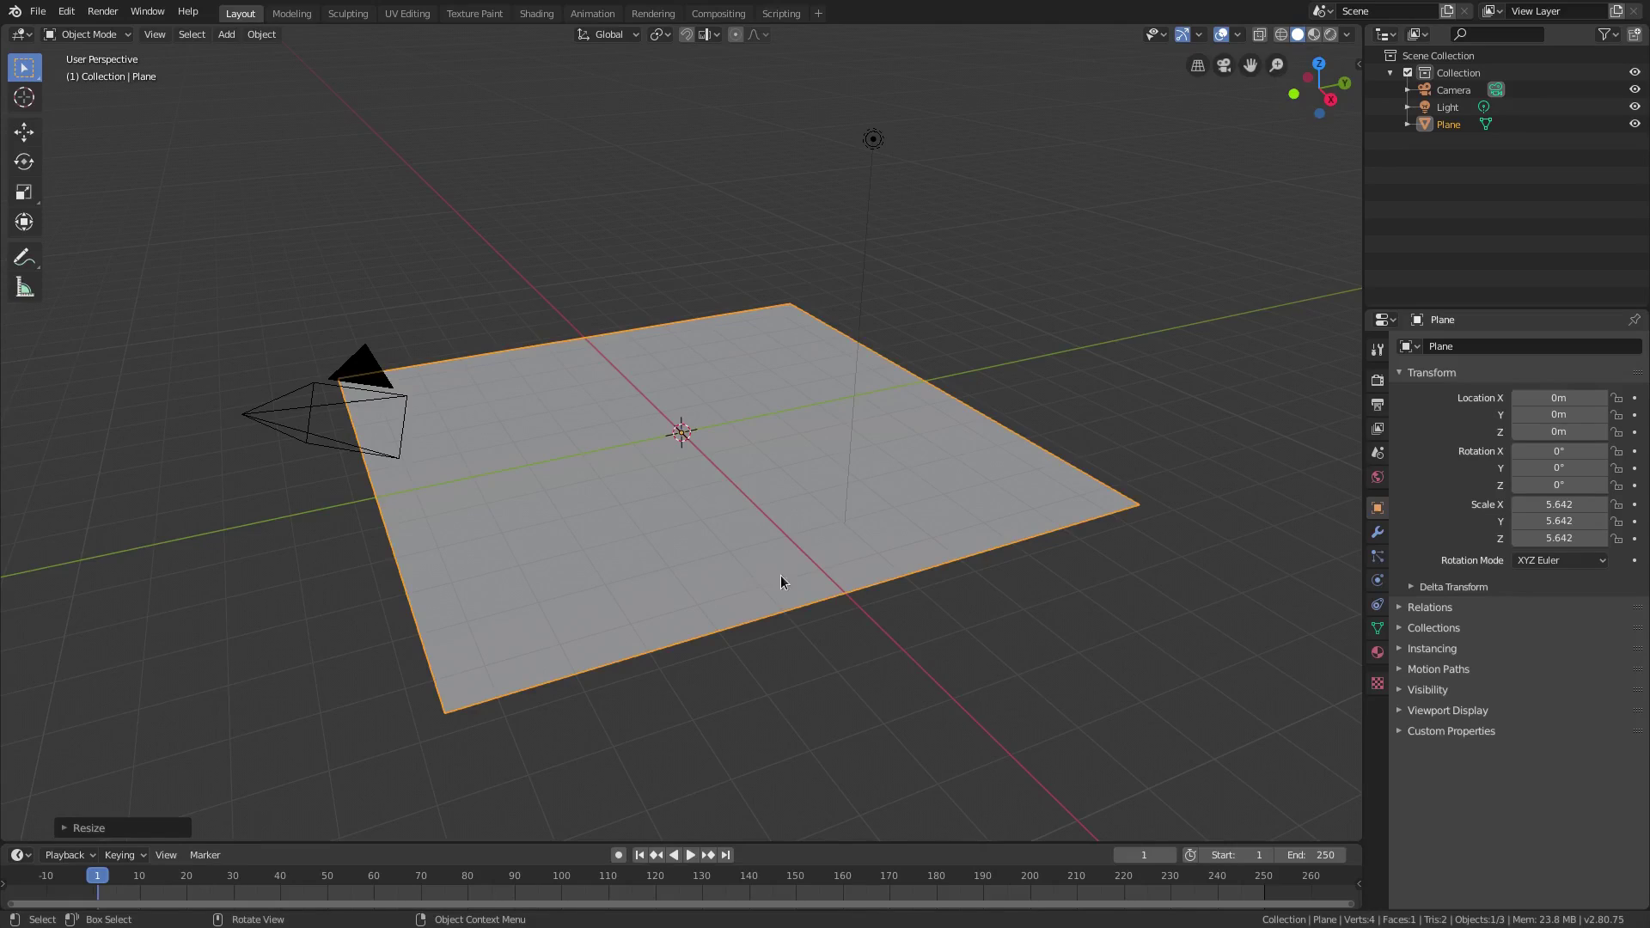
click(874, 141)
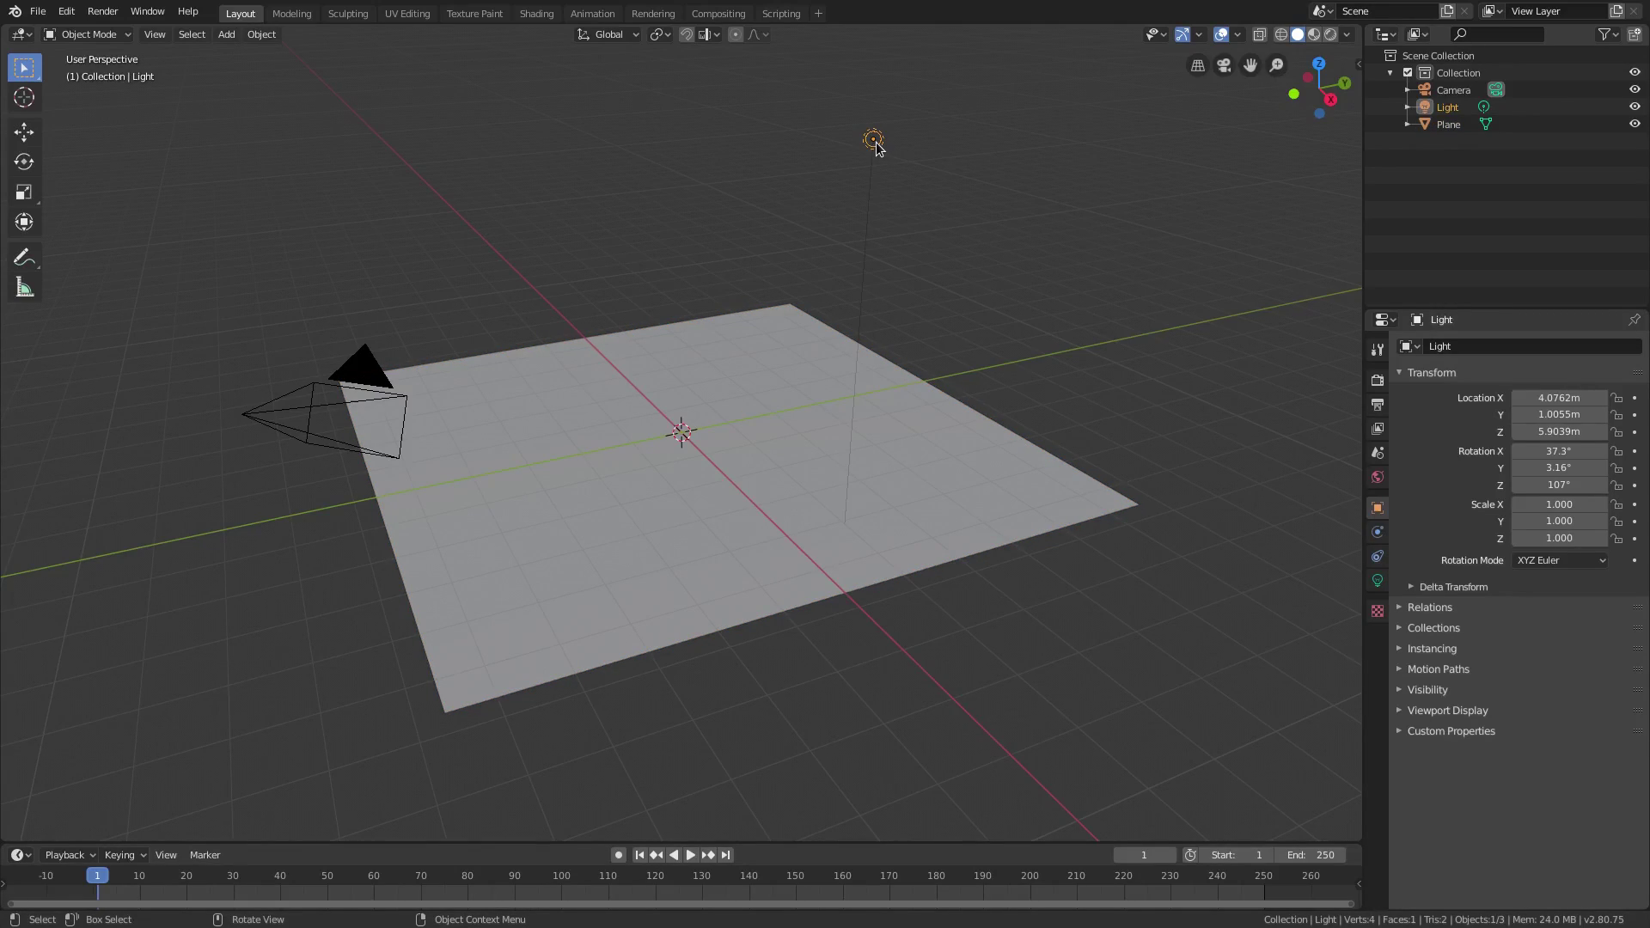
Reset the light's location and rotation to the world origin.
key(alt+g)
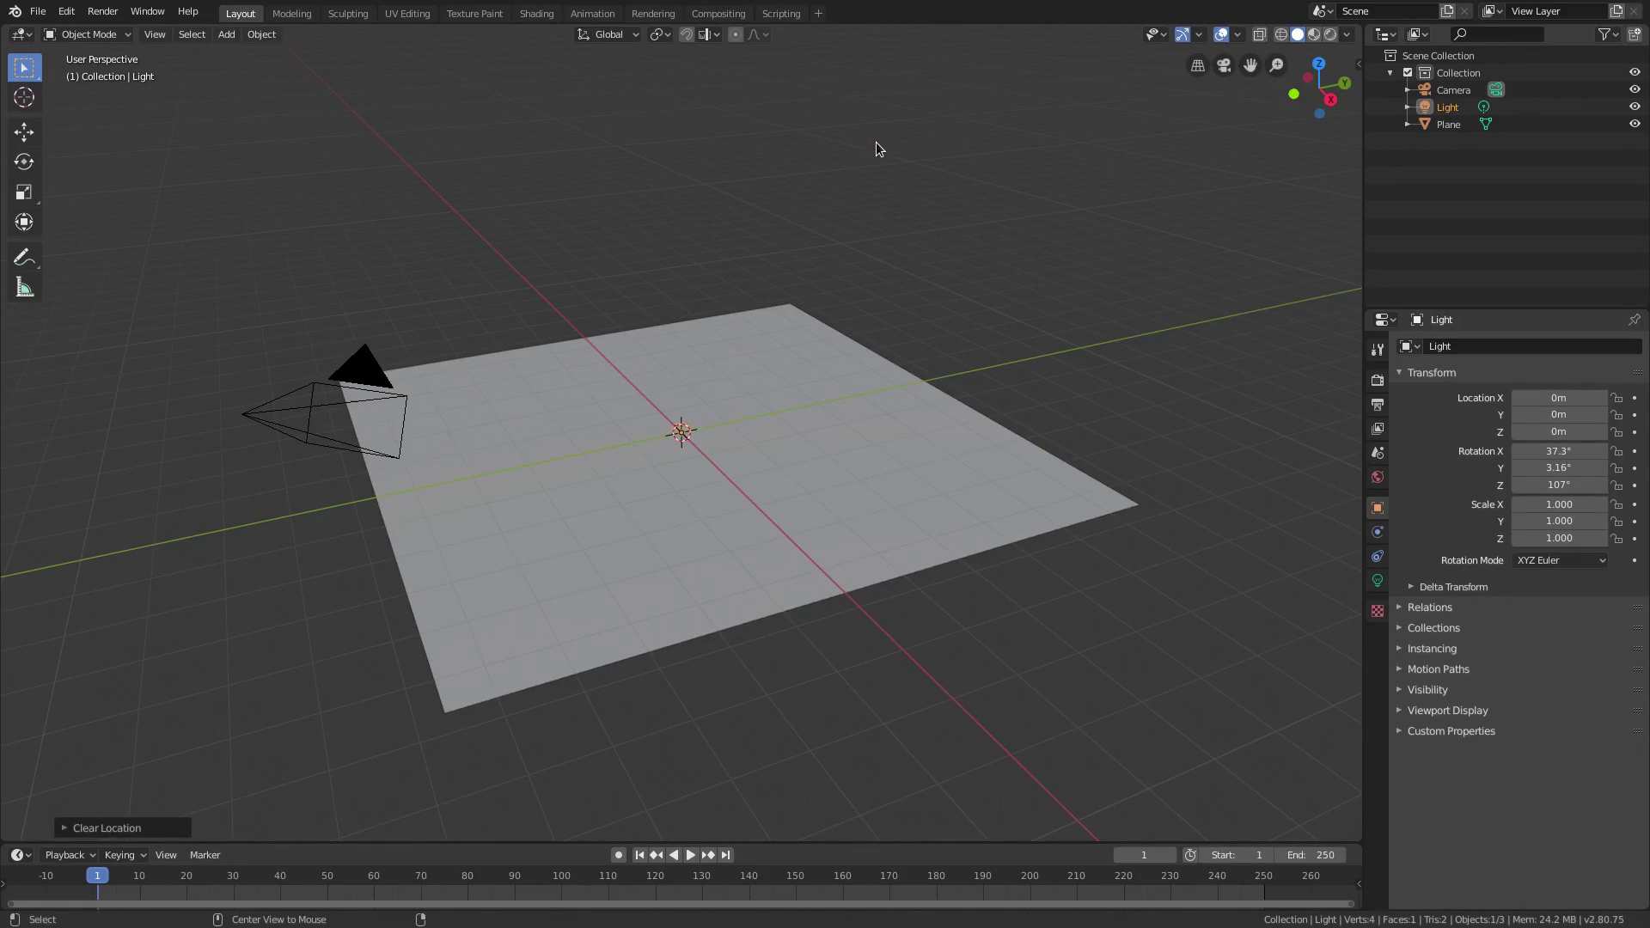
key(alt+r)
middle_drag(748, 492, 849, 397)
scroll(1033, 332, down, 1)
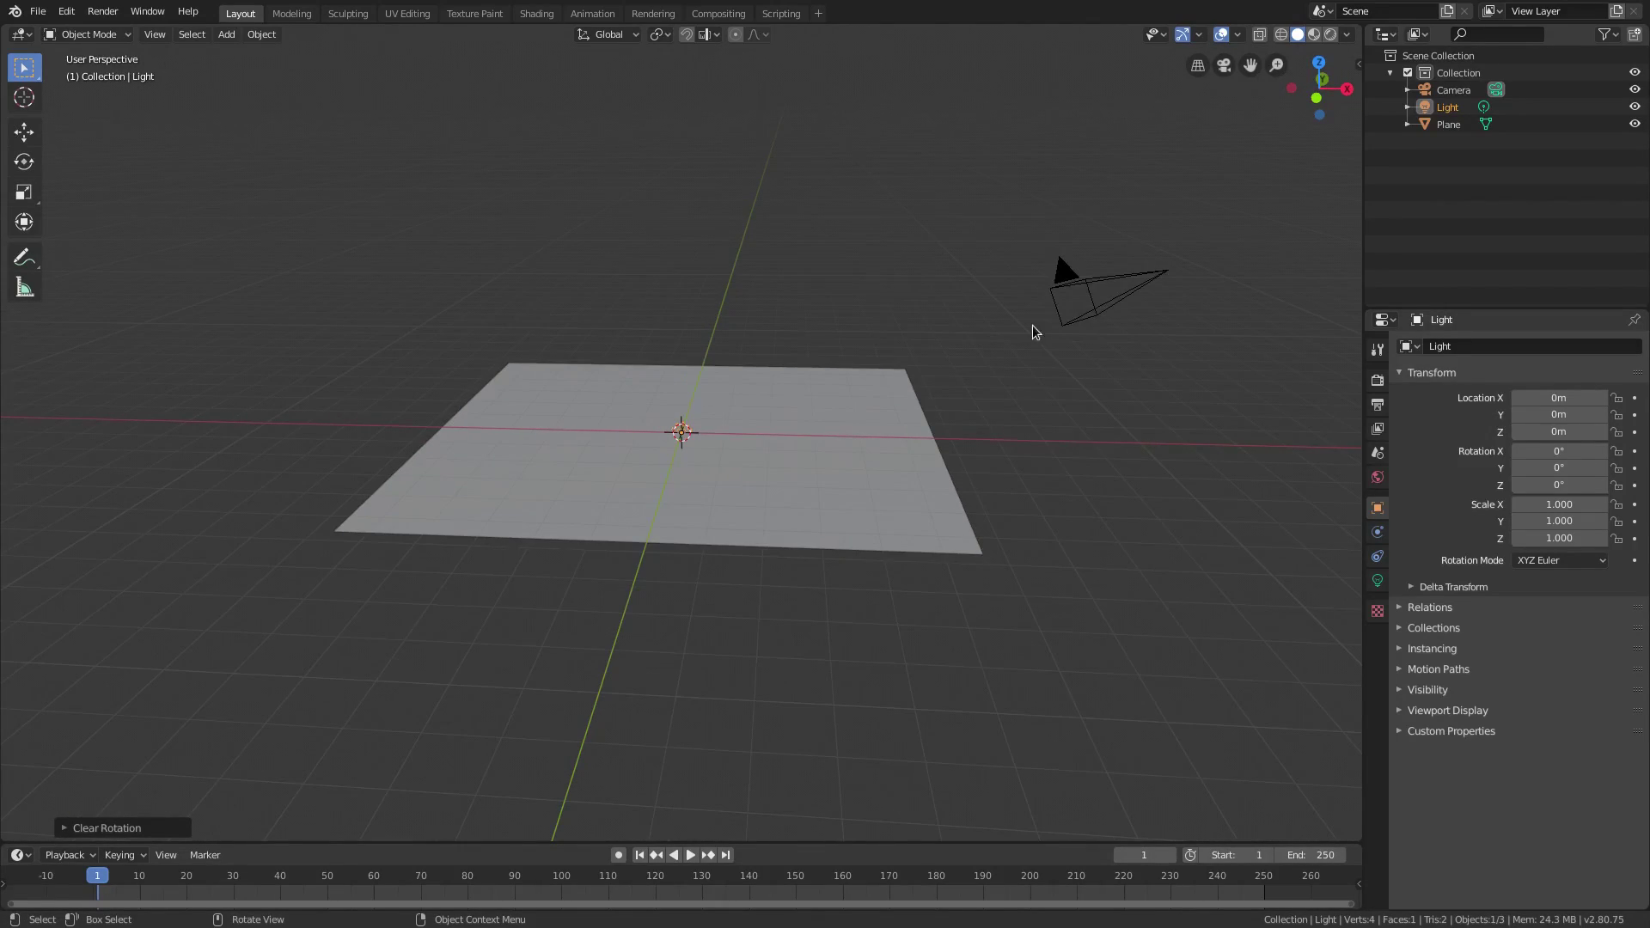
Move the camera to the origin with zero rotation, then rotate it 90° on X.
click(1100, 282)
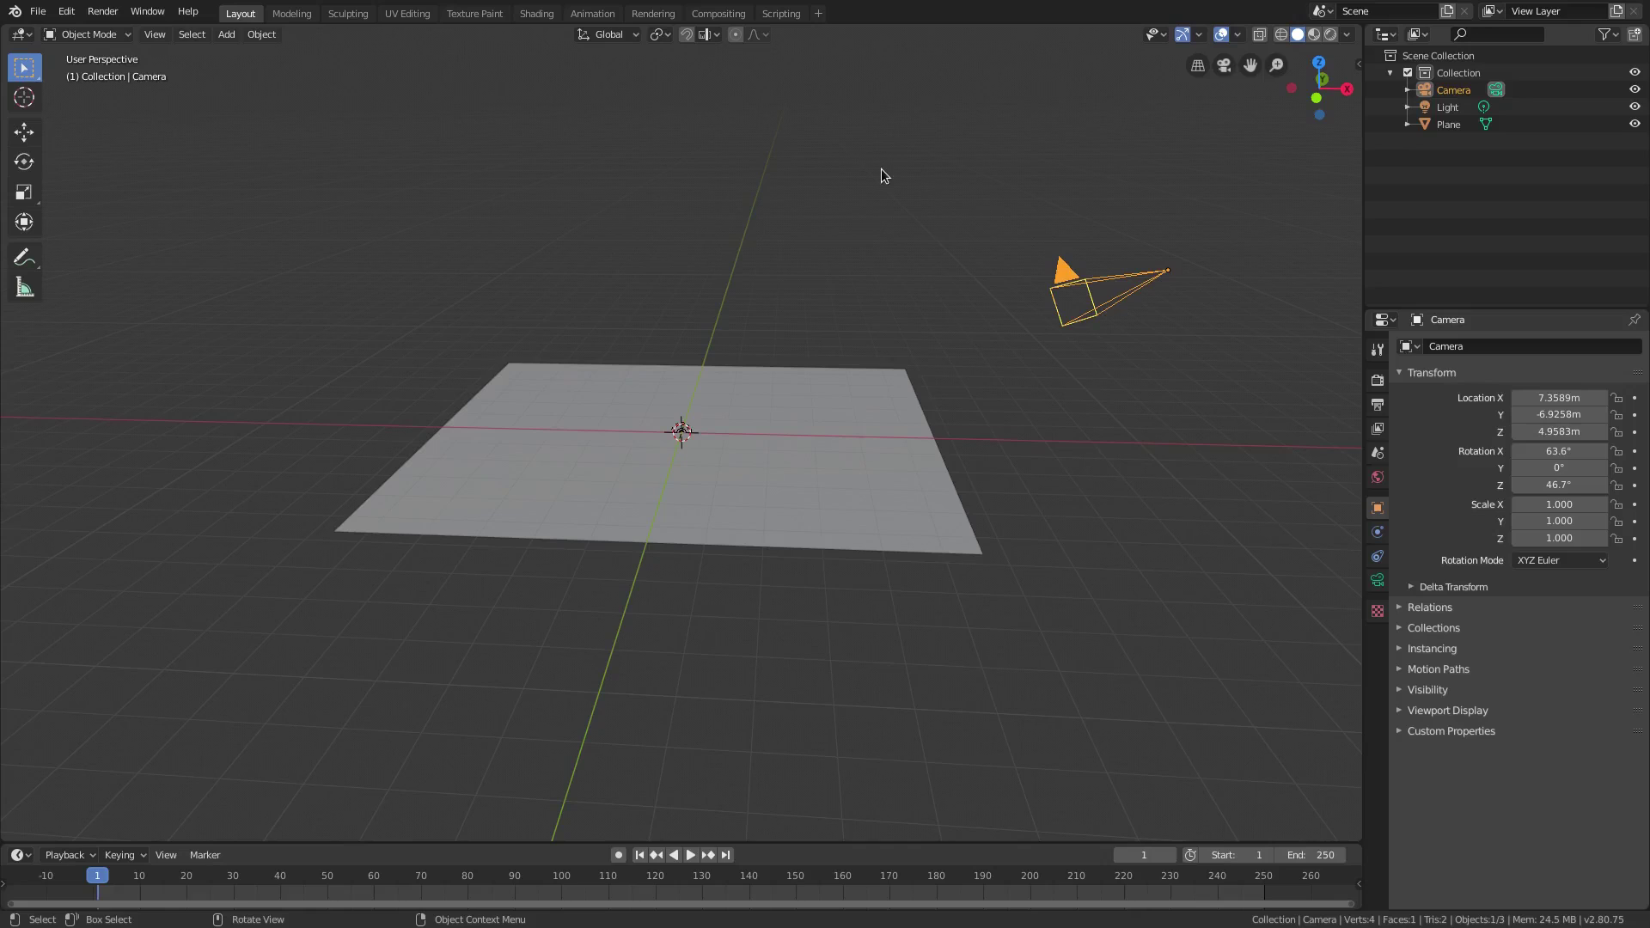
key(alt+g)
key(alt+r)
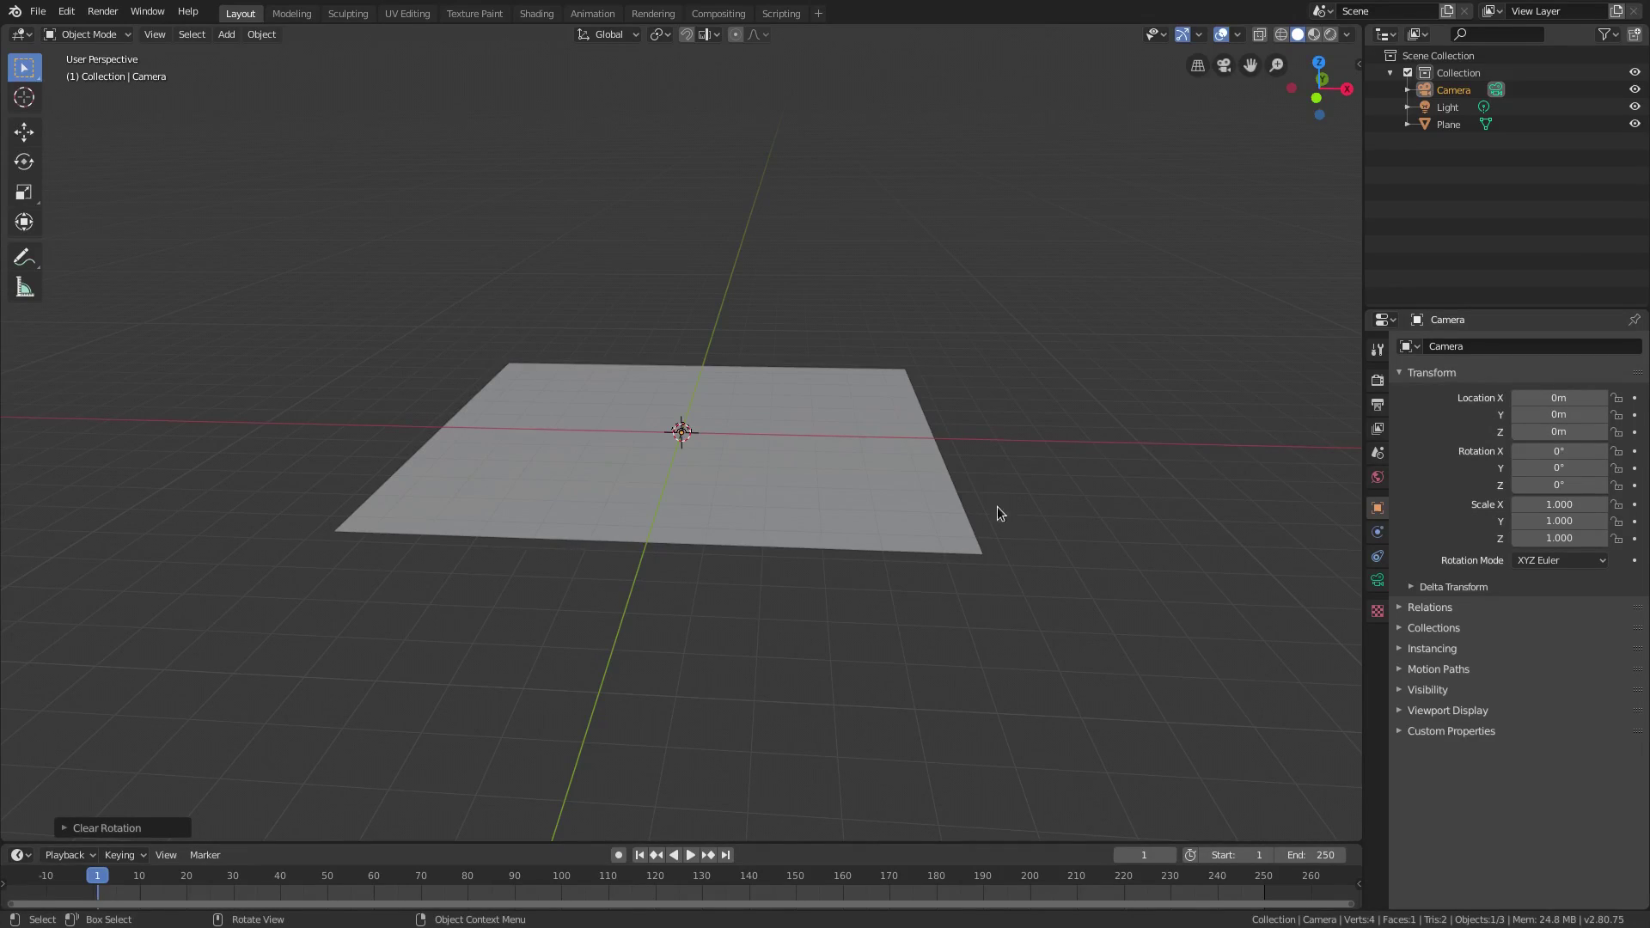
middle_drag(995, 511, 954, 480)
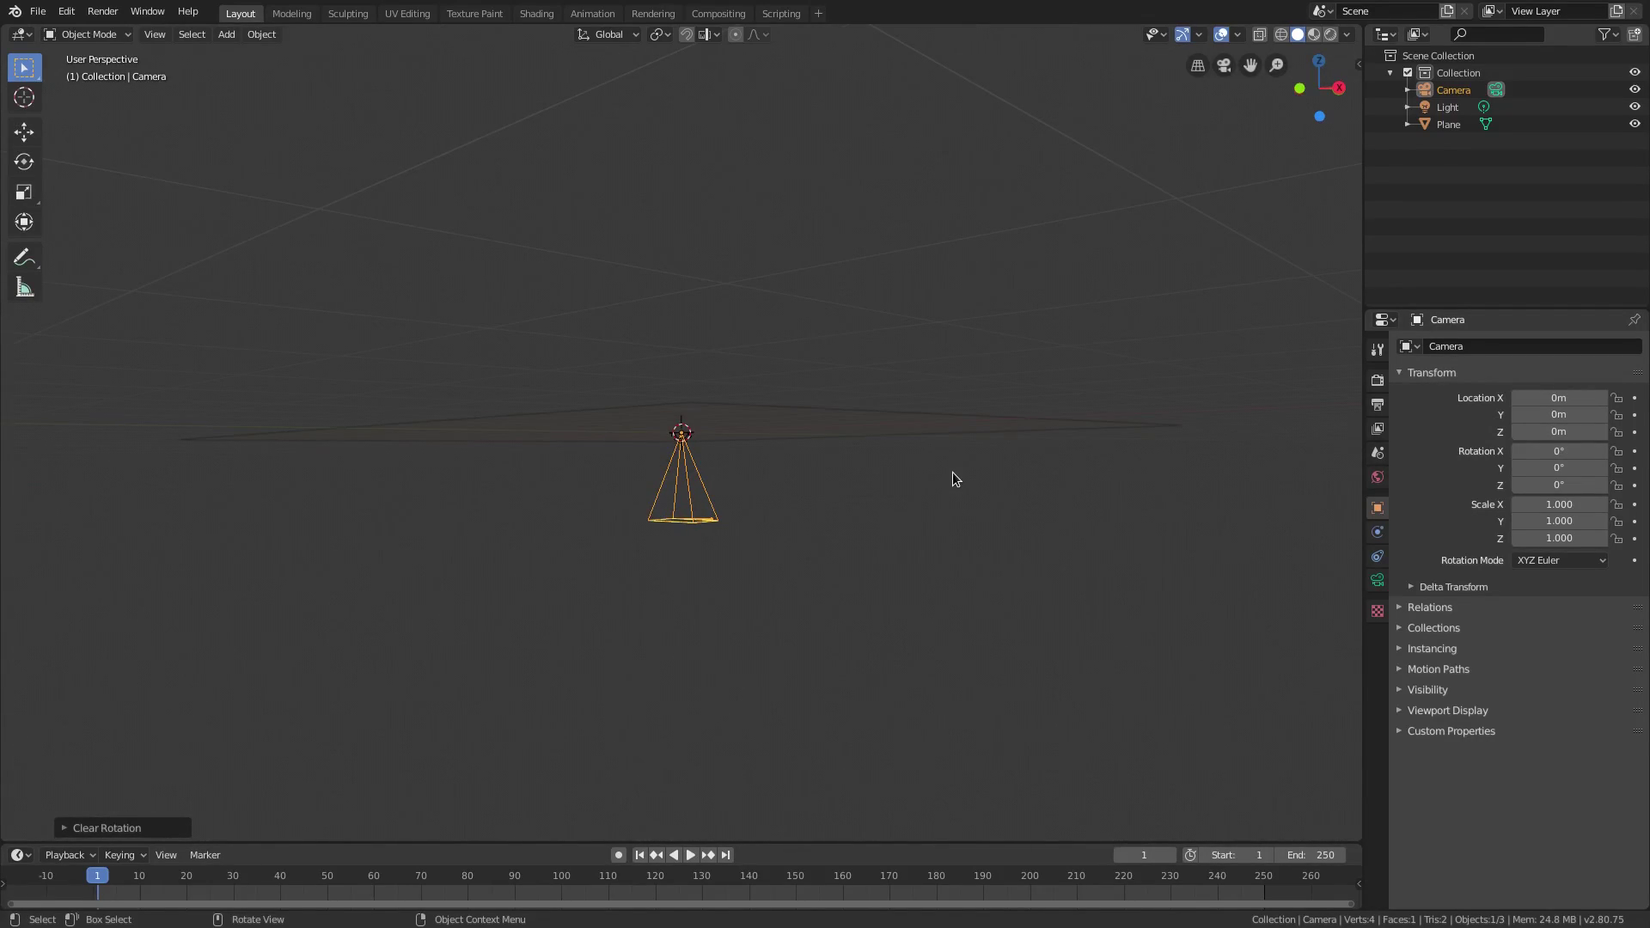
text(rx)
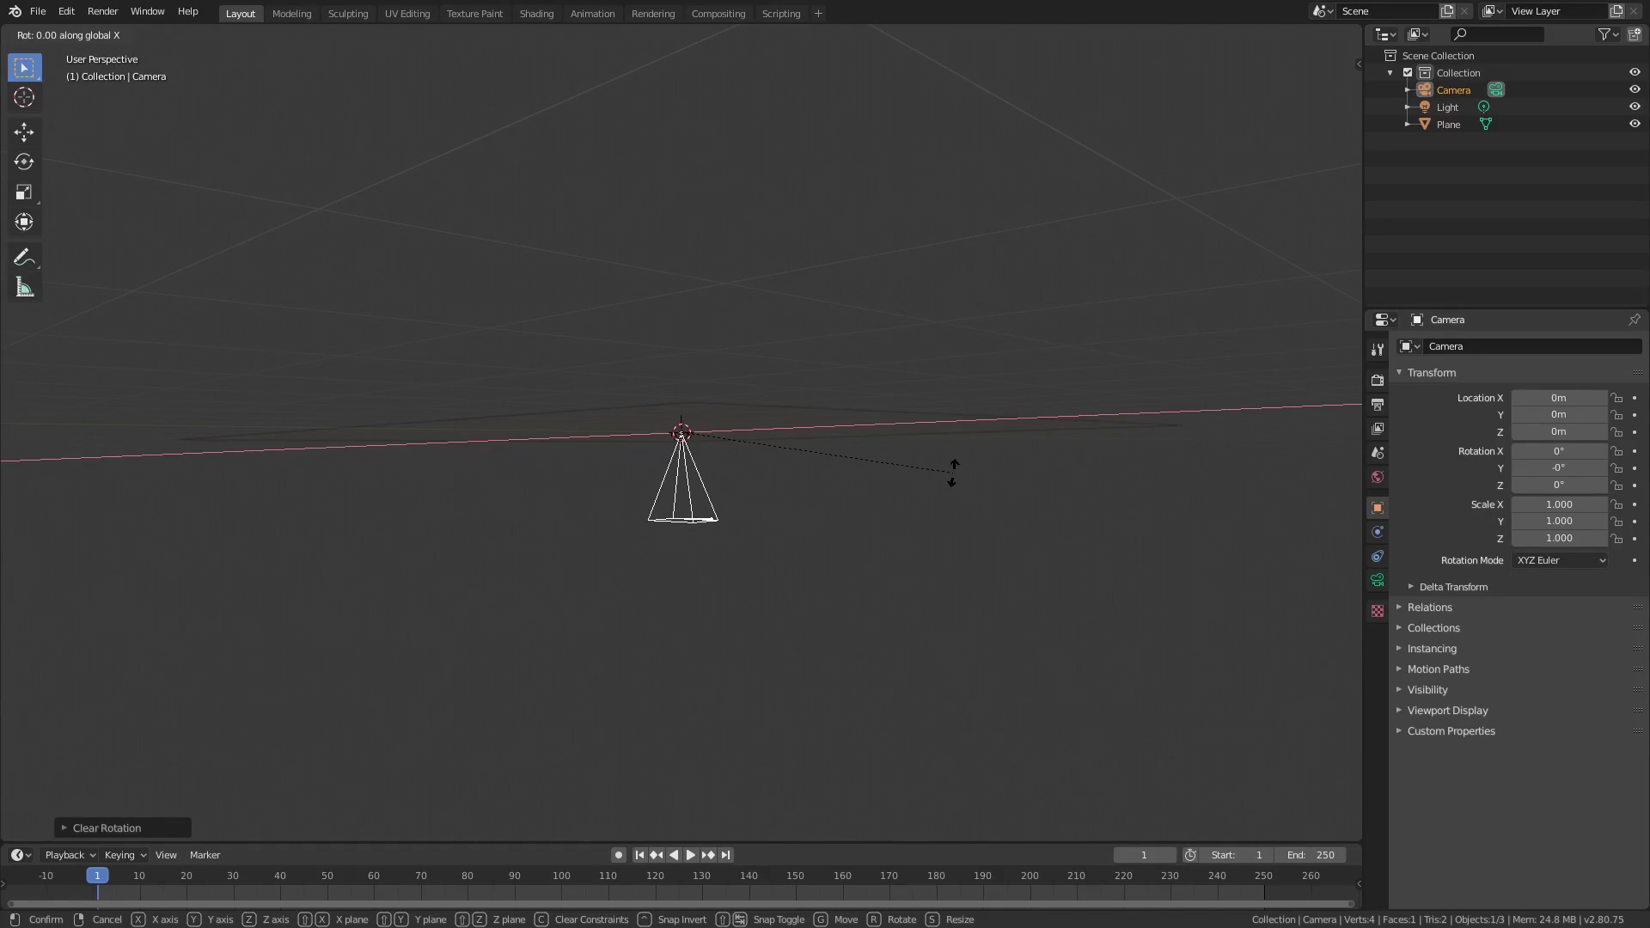
text(90)
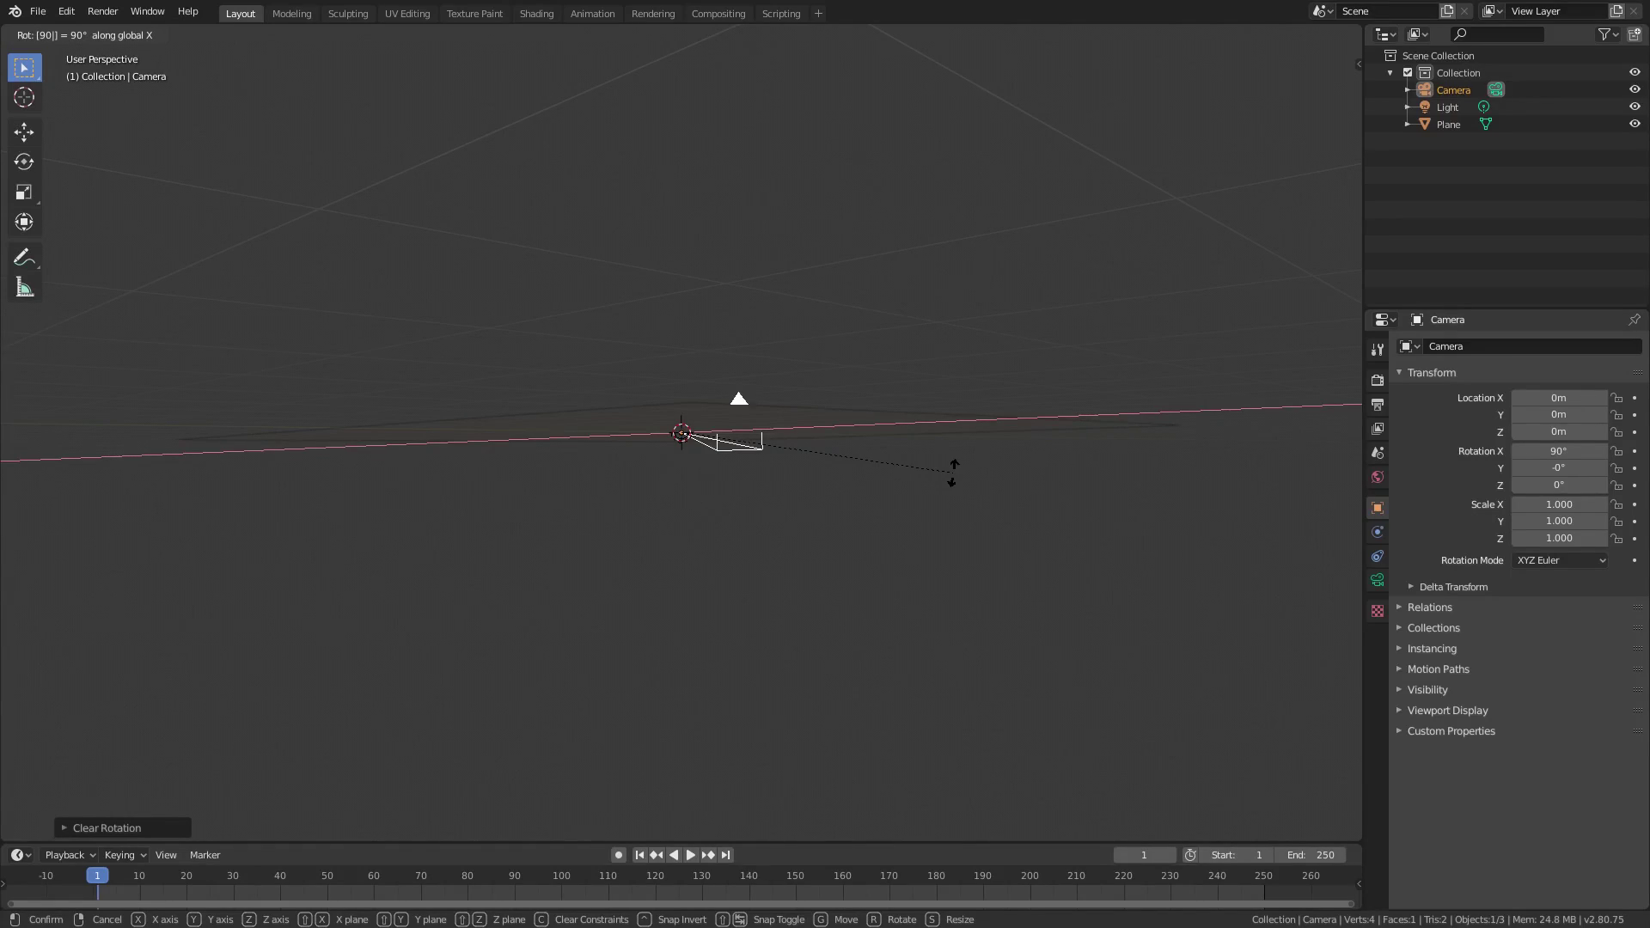
key(Return)
Pull the camera back along negative Y in two moves, then select the plane.
key(g)
key(y)
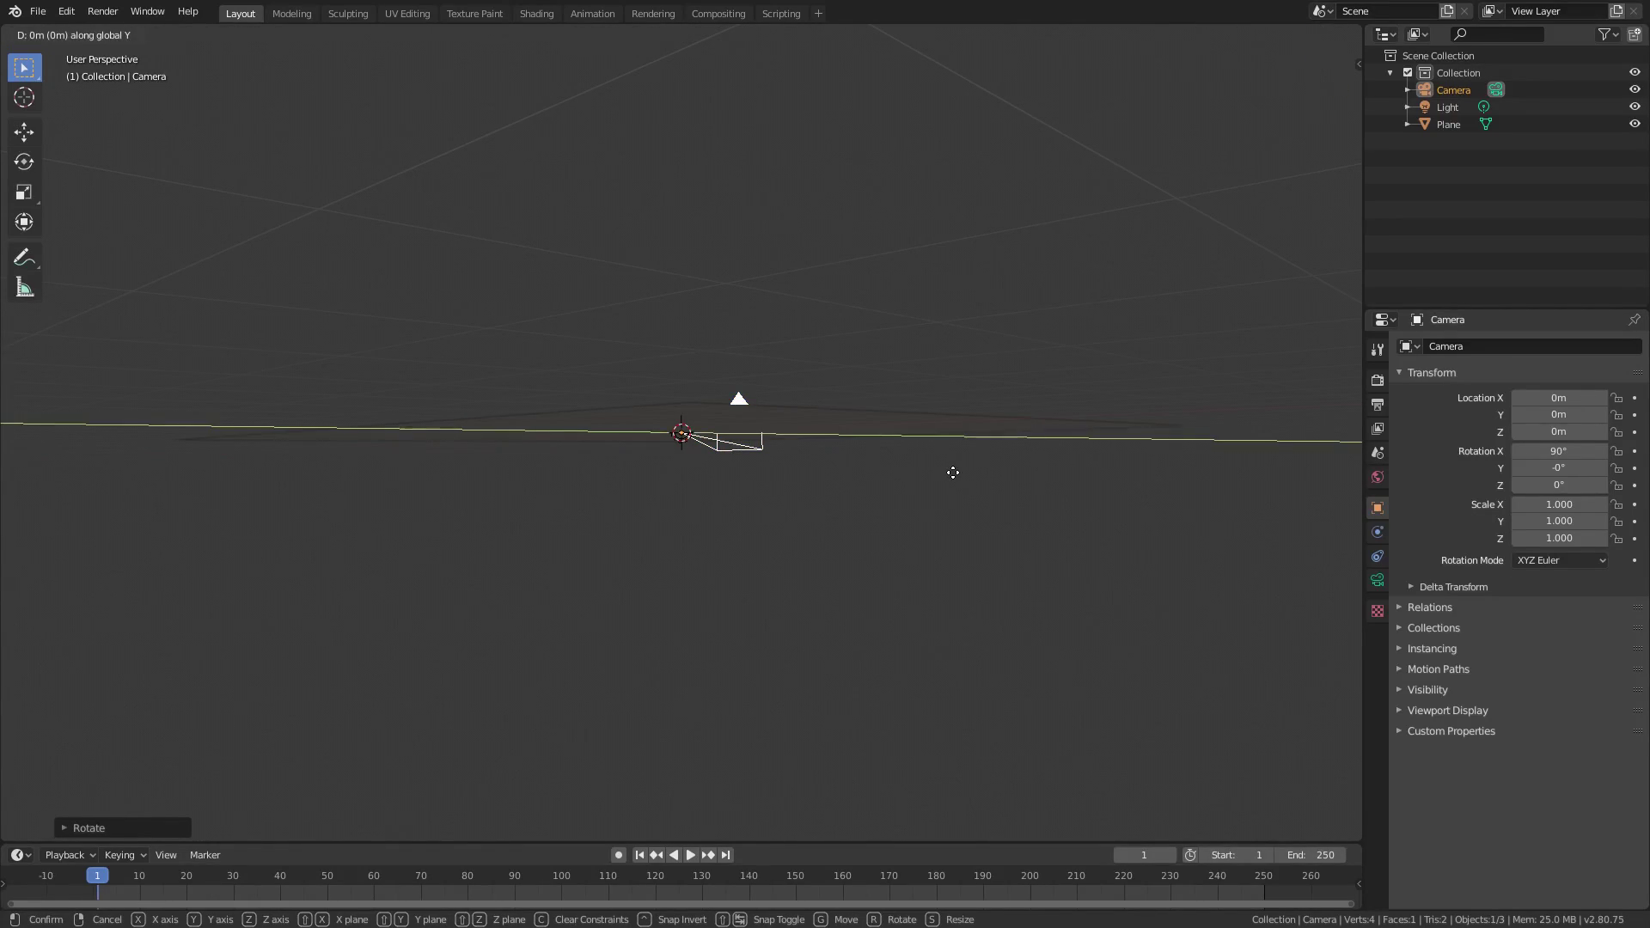
click(321, 475)
middle_drag(321, 475, 904, 471)
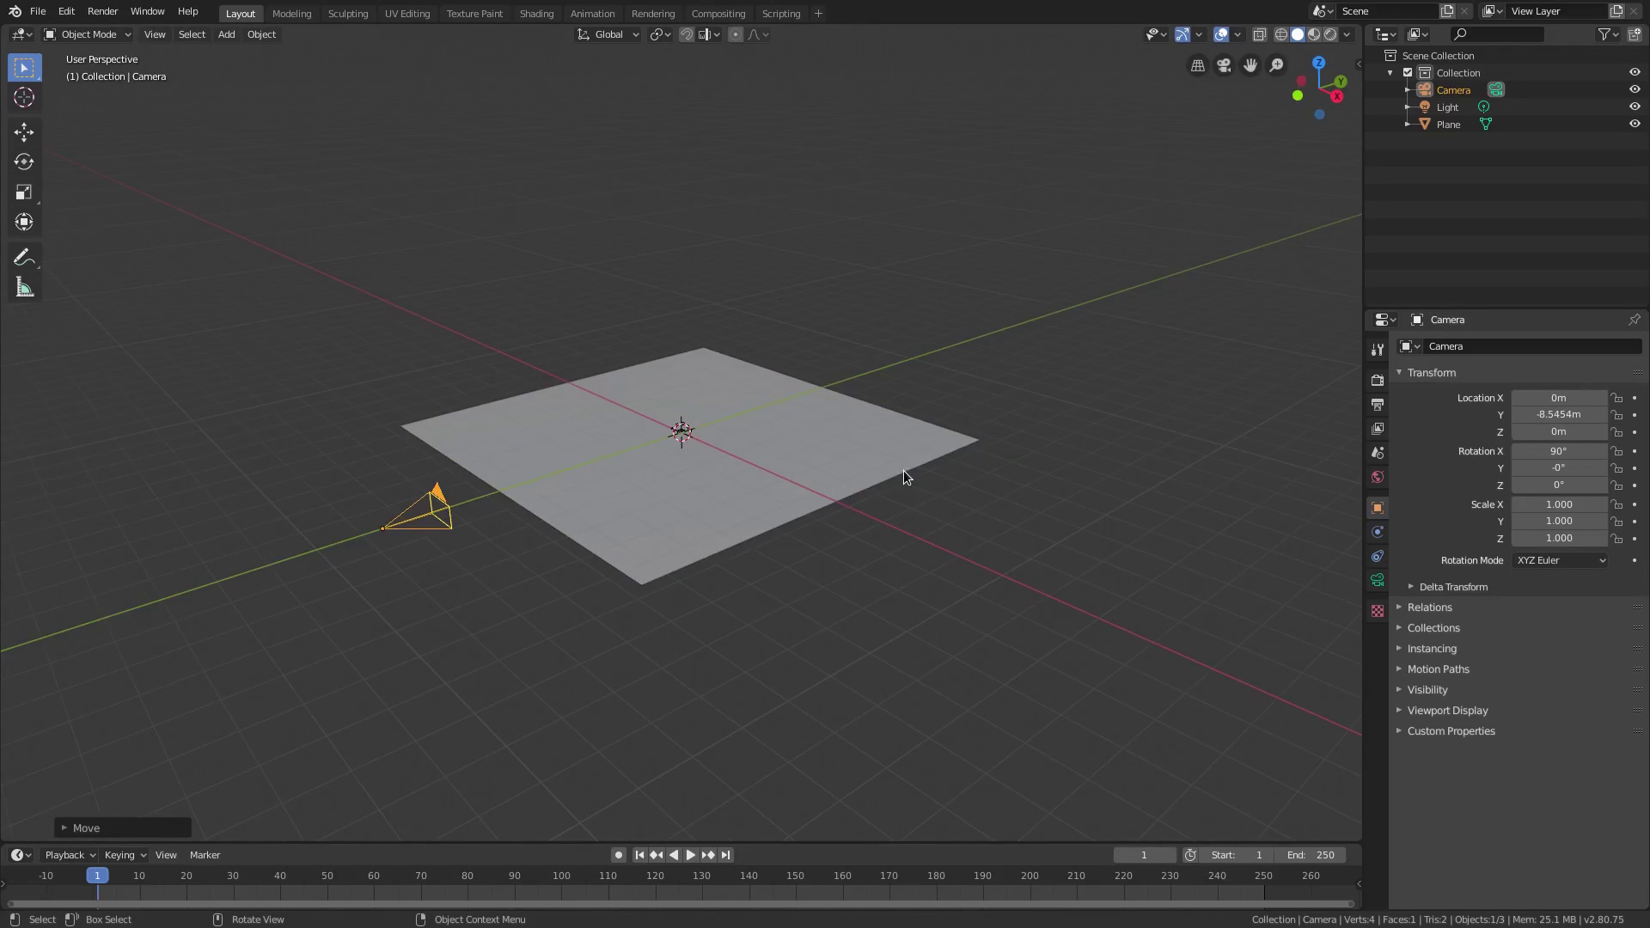
key(g)
key(y)
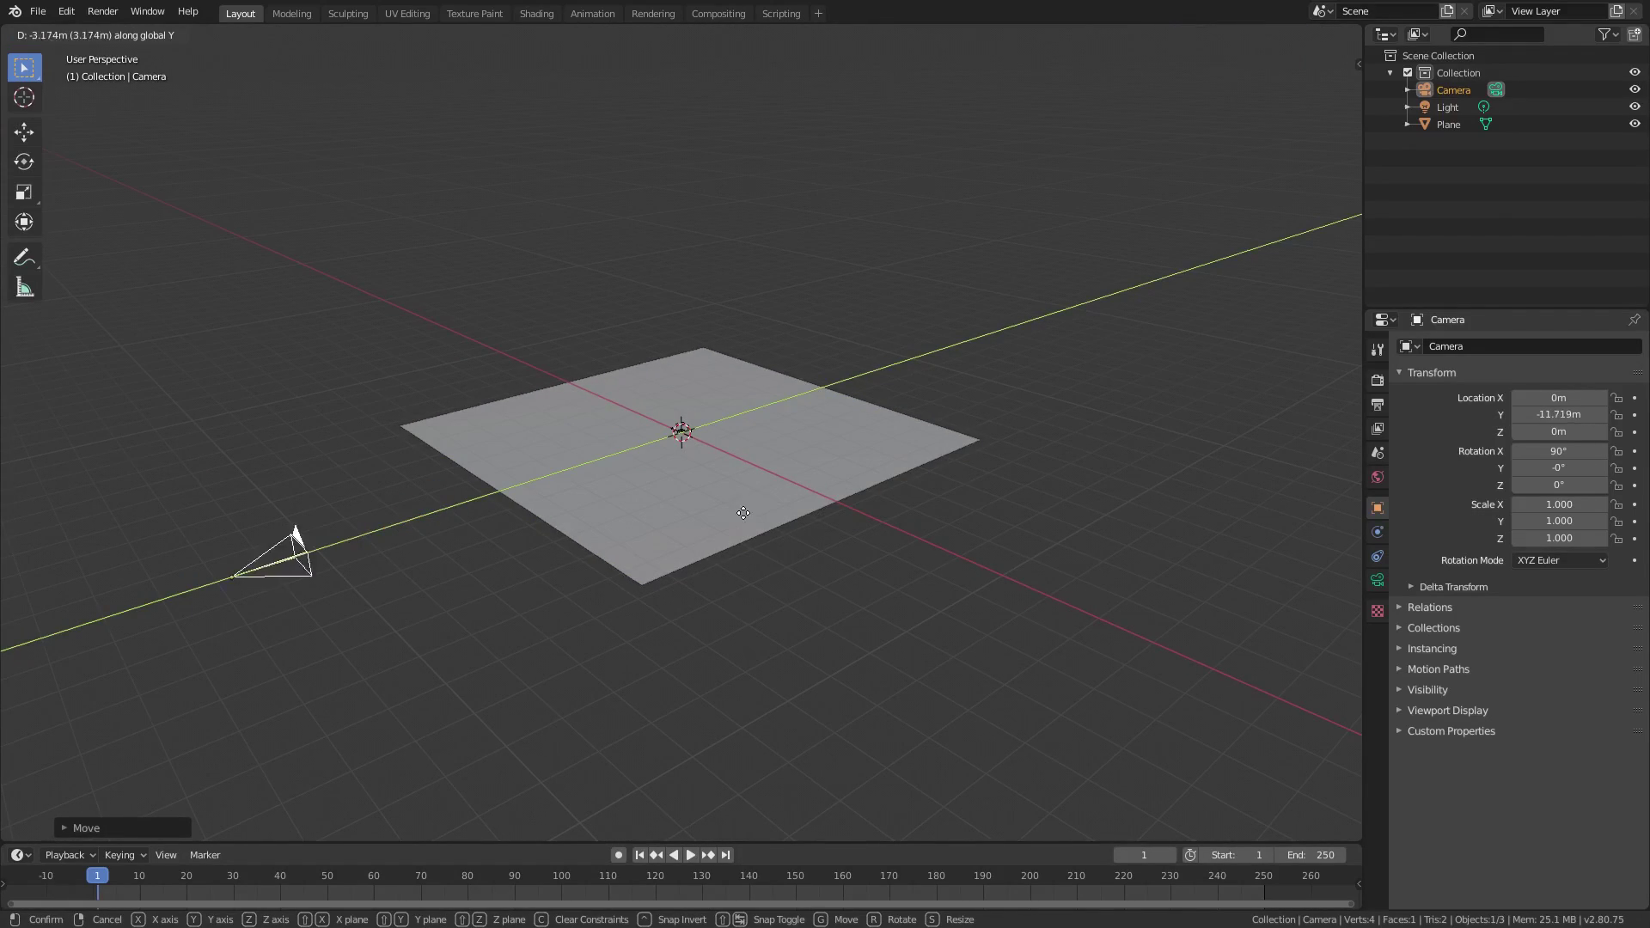
click(917, 435)
click(780, 454)
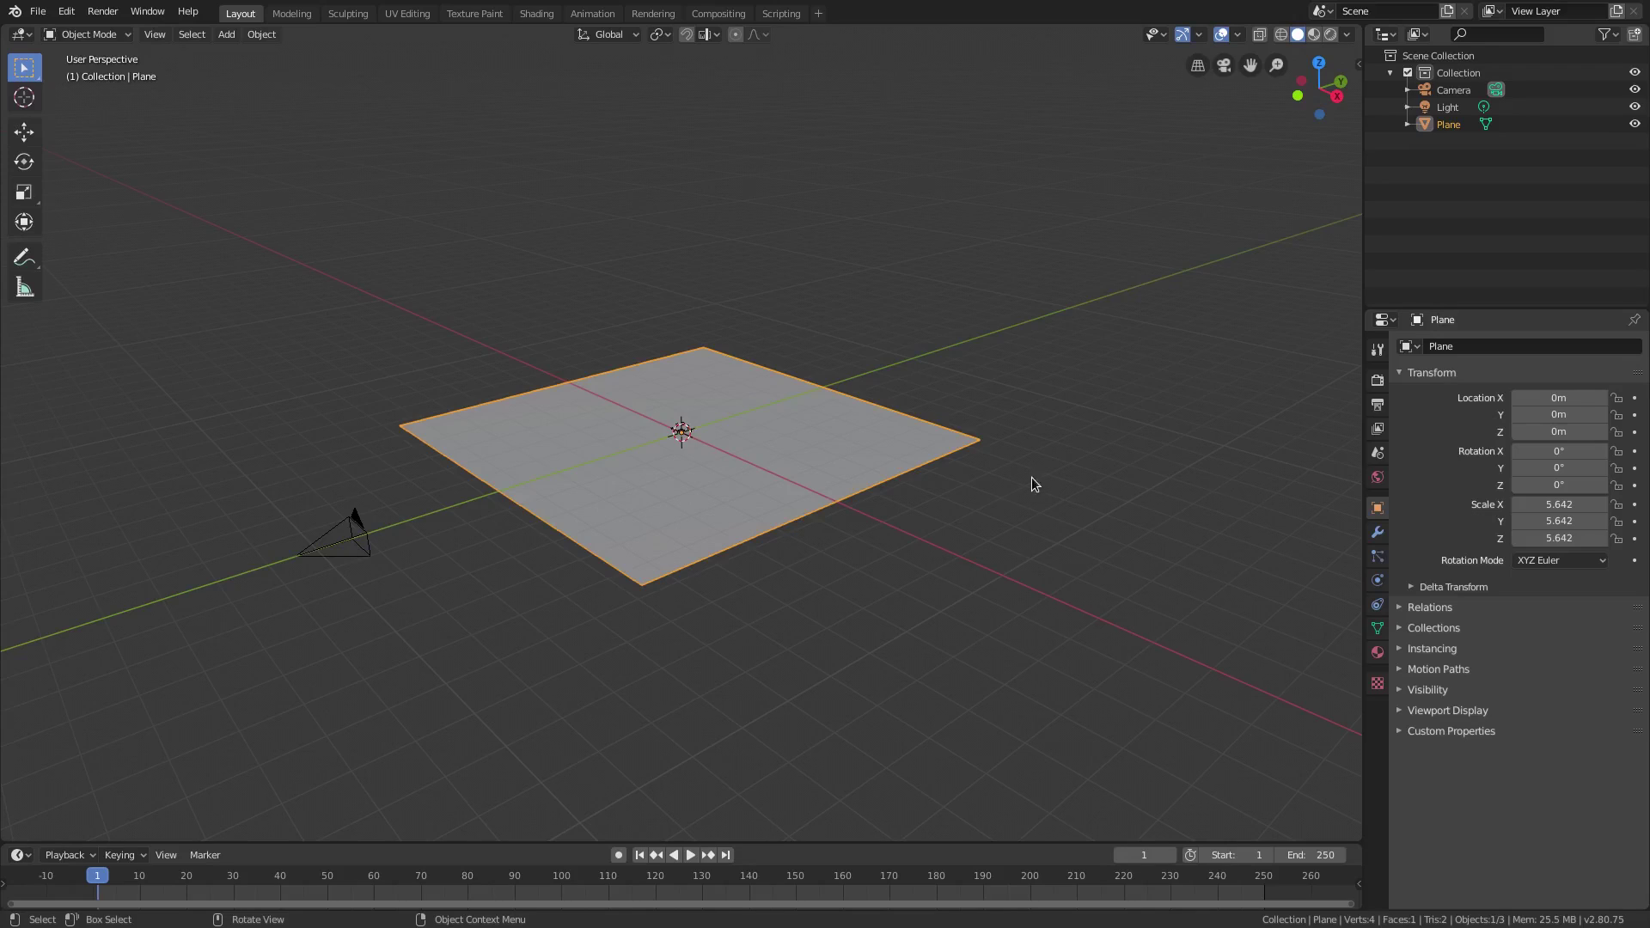
Squash the plane along Y into a thin strip, then undo it back to a square.
scroll(1031, 466, up, 3)
middle_drag(1103, 483, 1030, 503)
key(s)
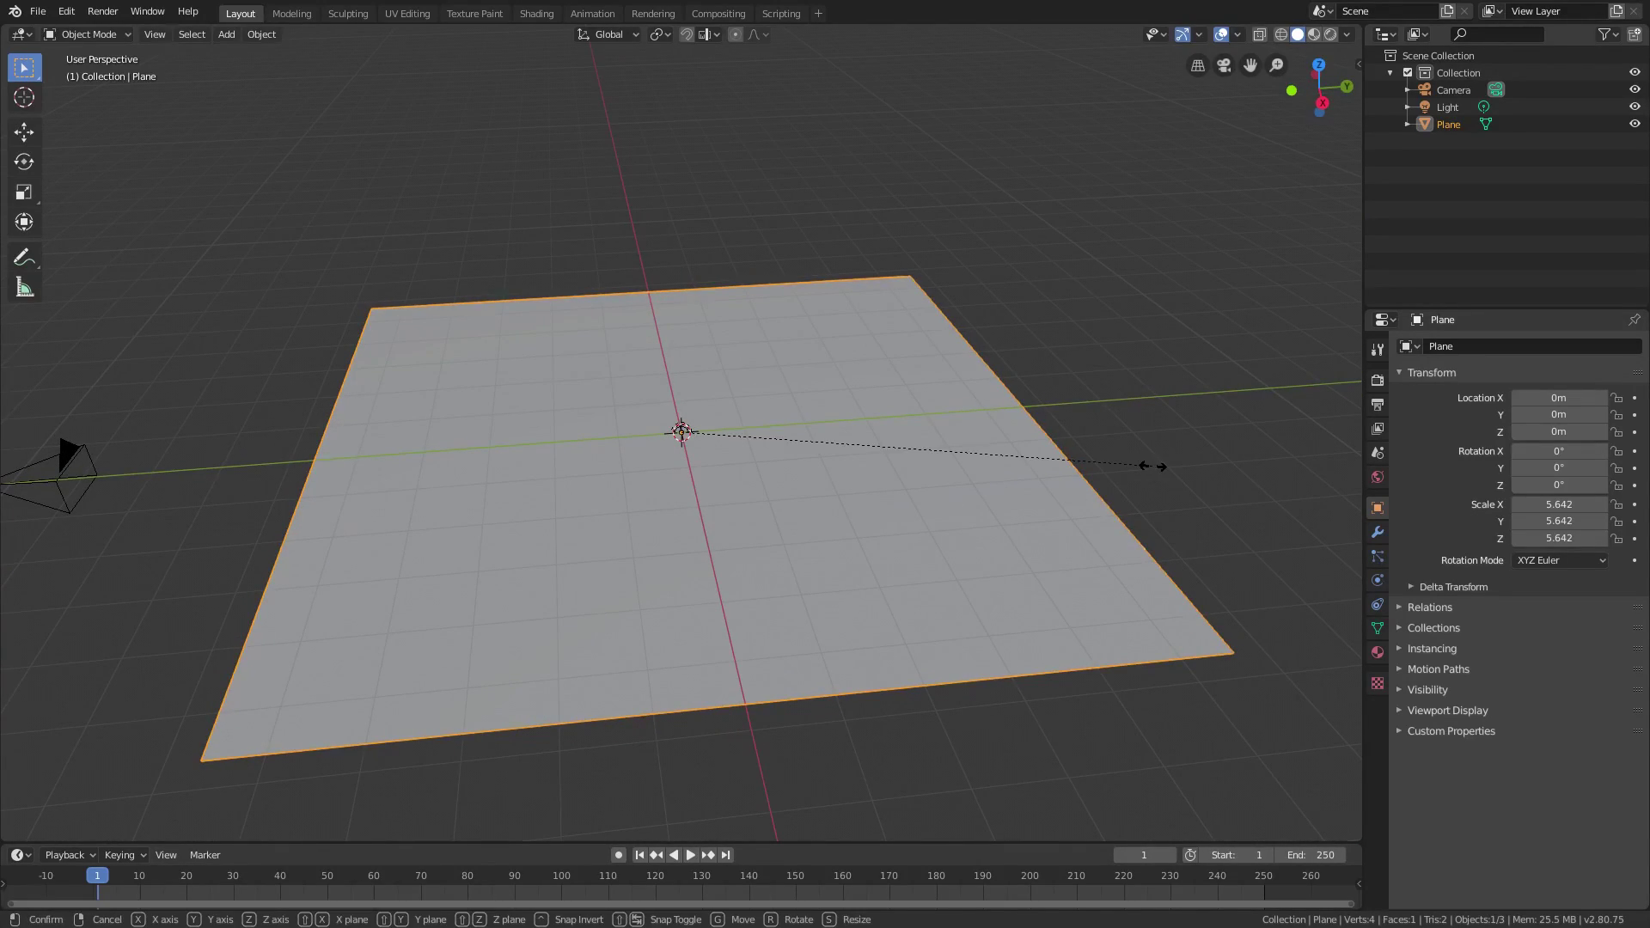
key(y)
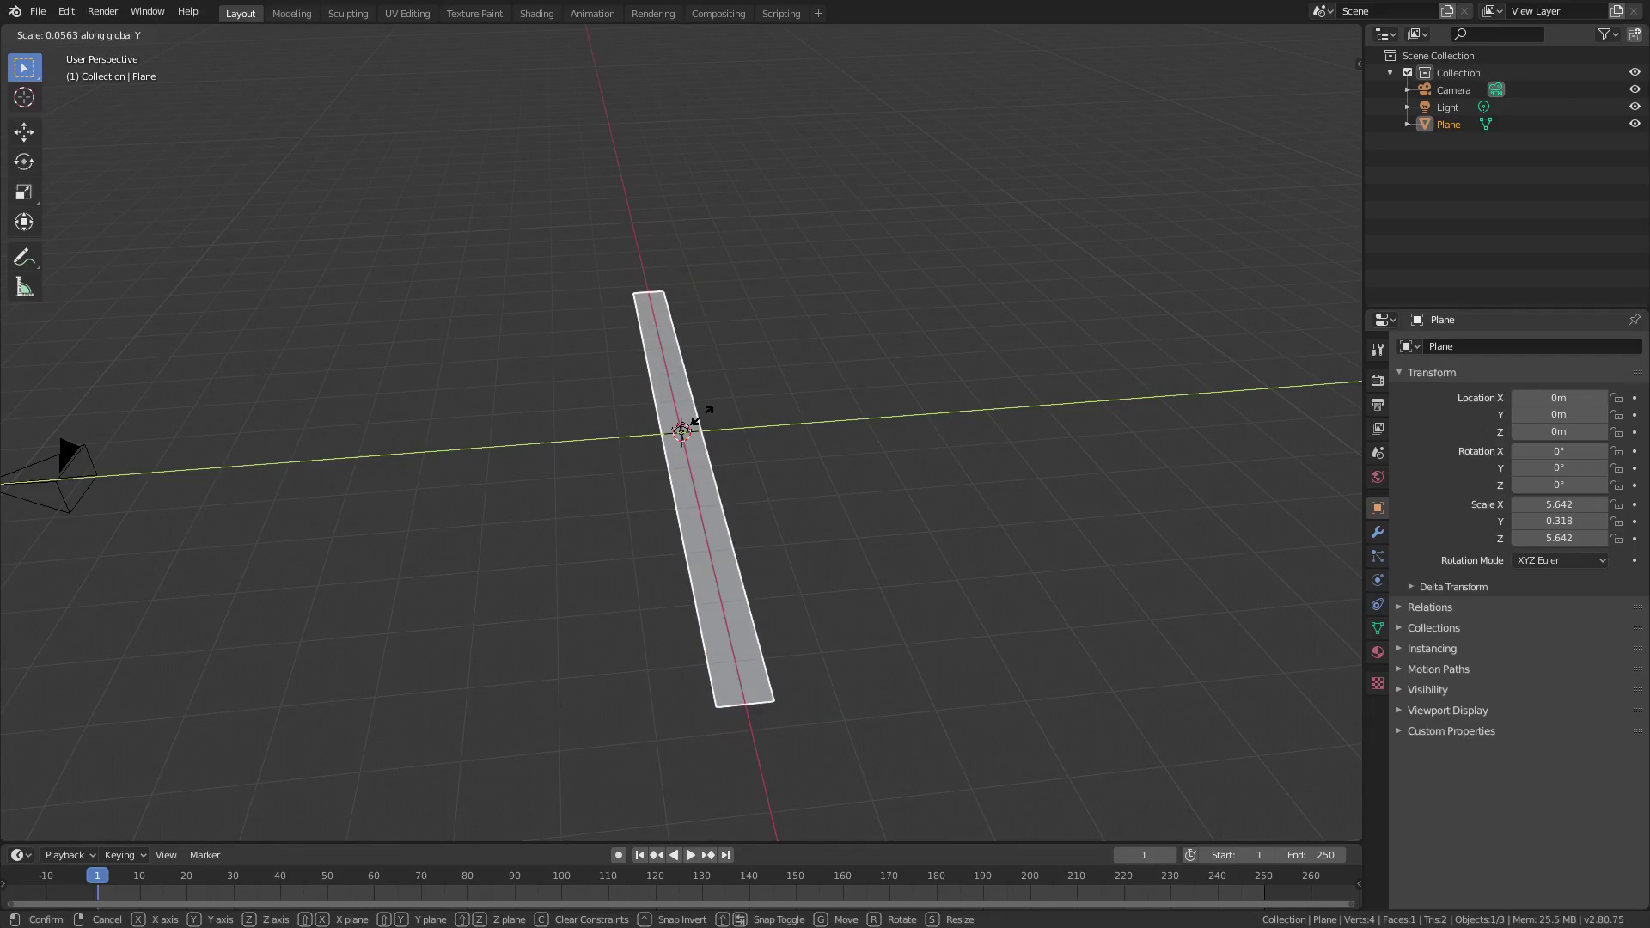
click(698, 413)
middle_drag(697, 413, 823, 466)
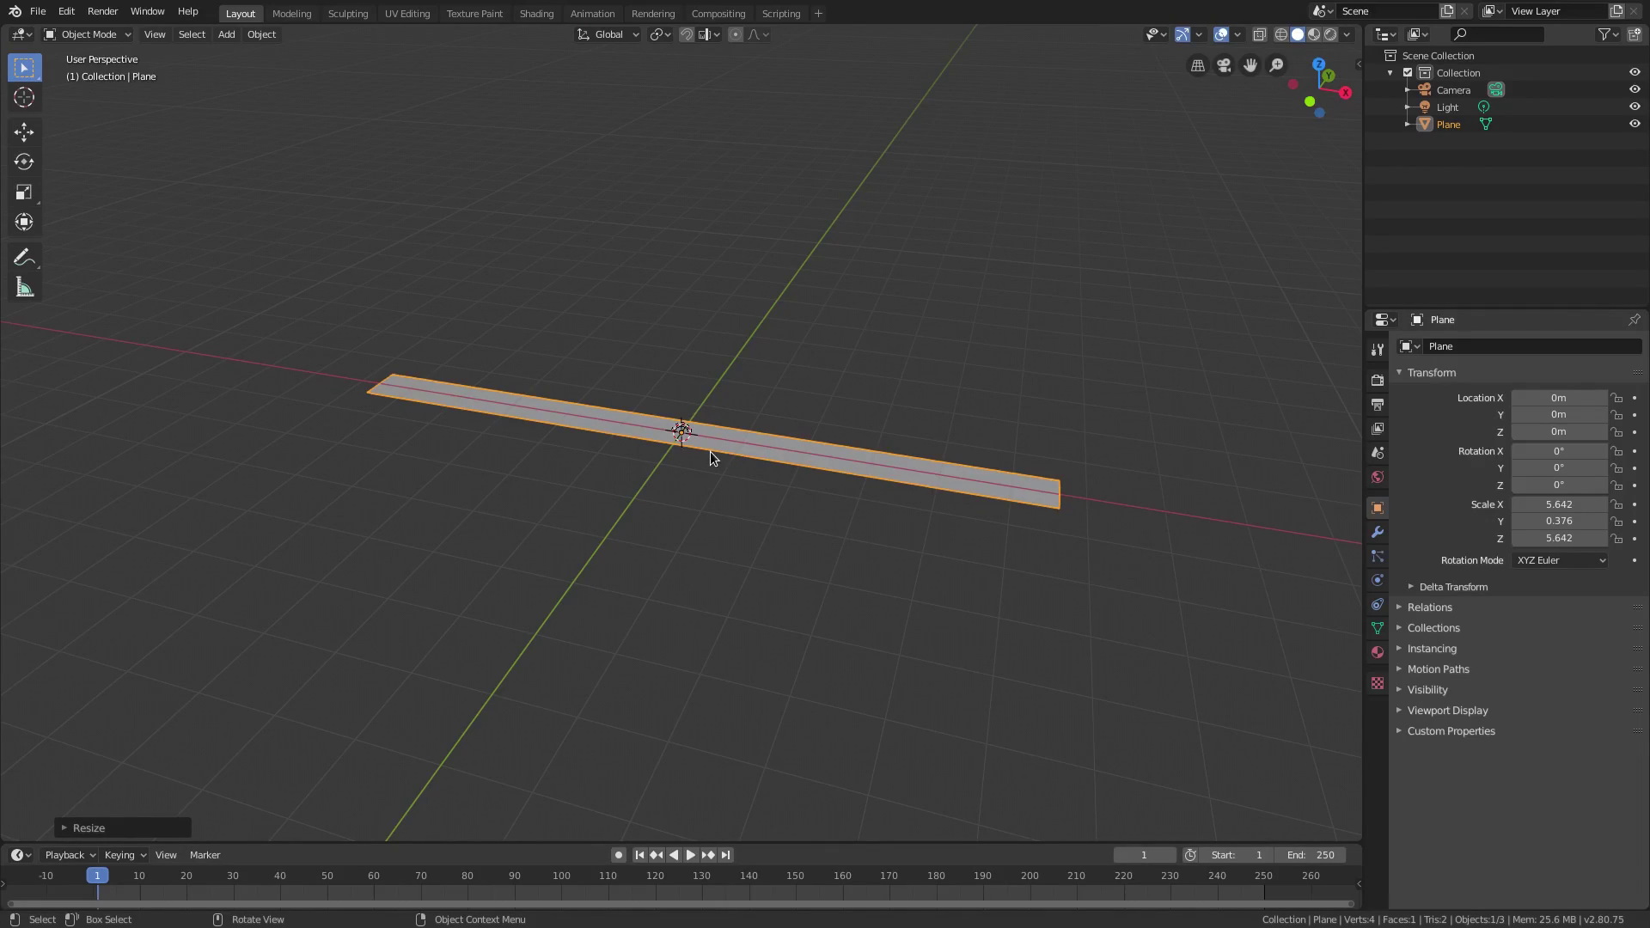
key(ctrl+z)
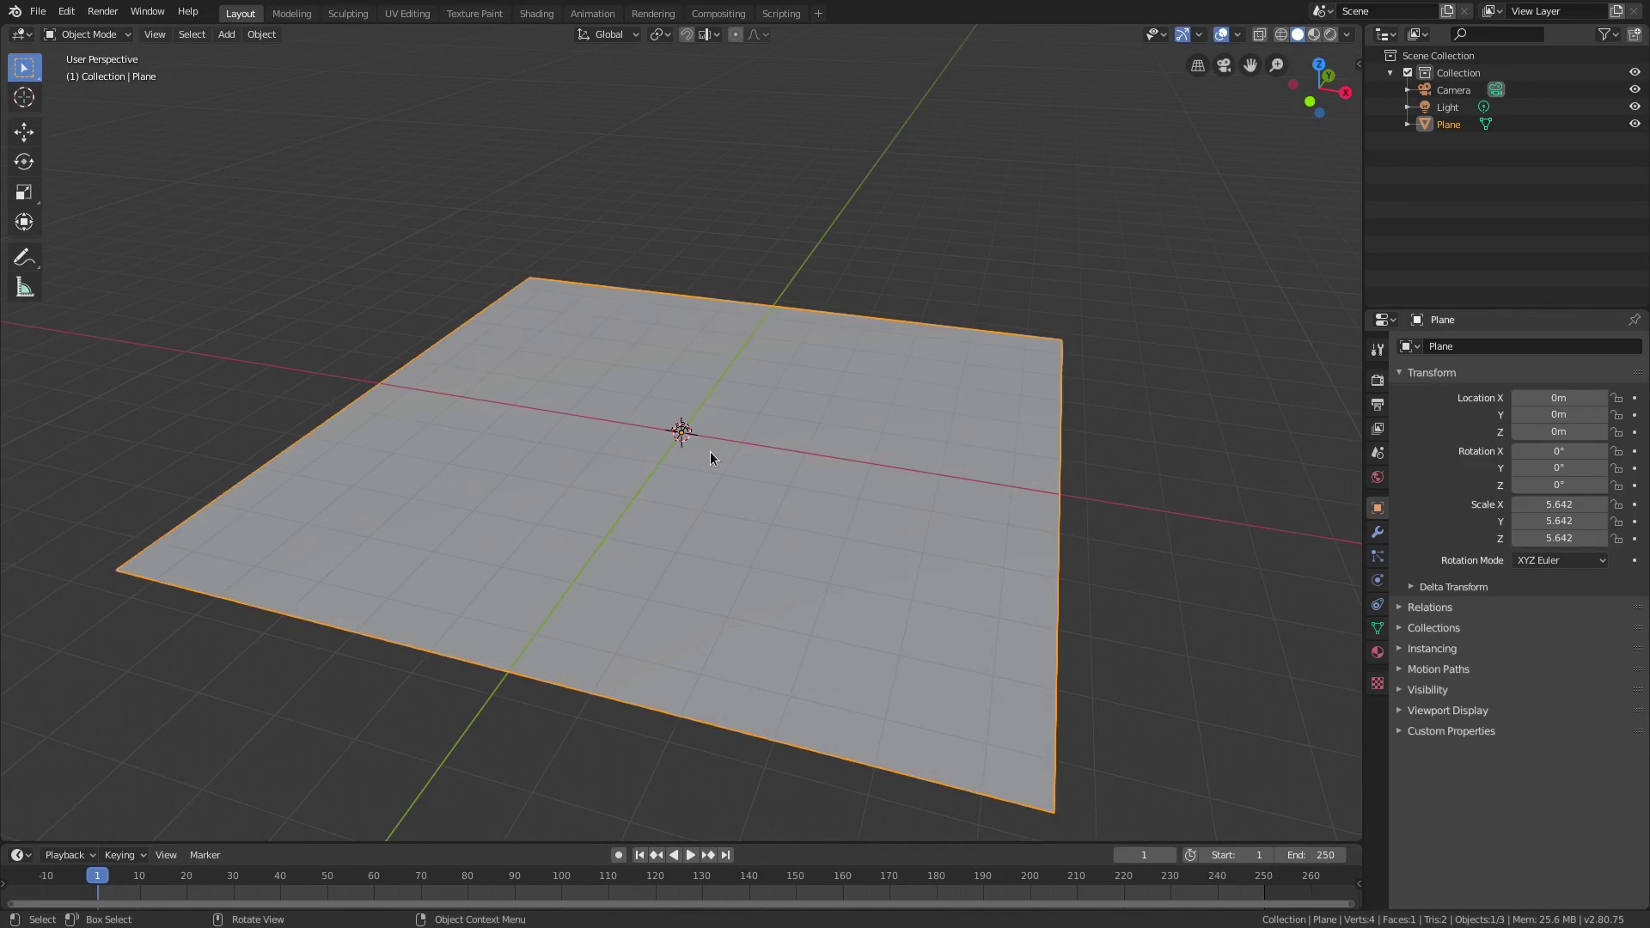
Cancel a second Y scale on the plane and look through the scene camera.
key(s)
key(y)
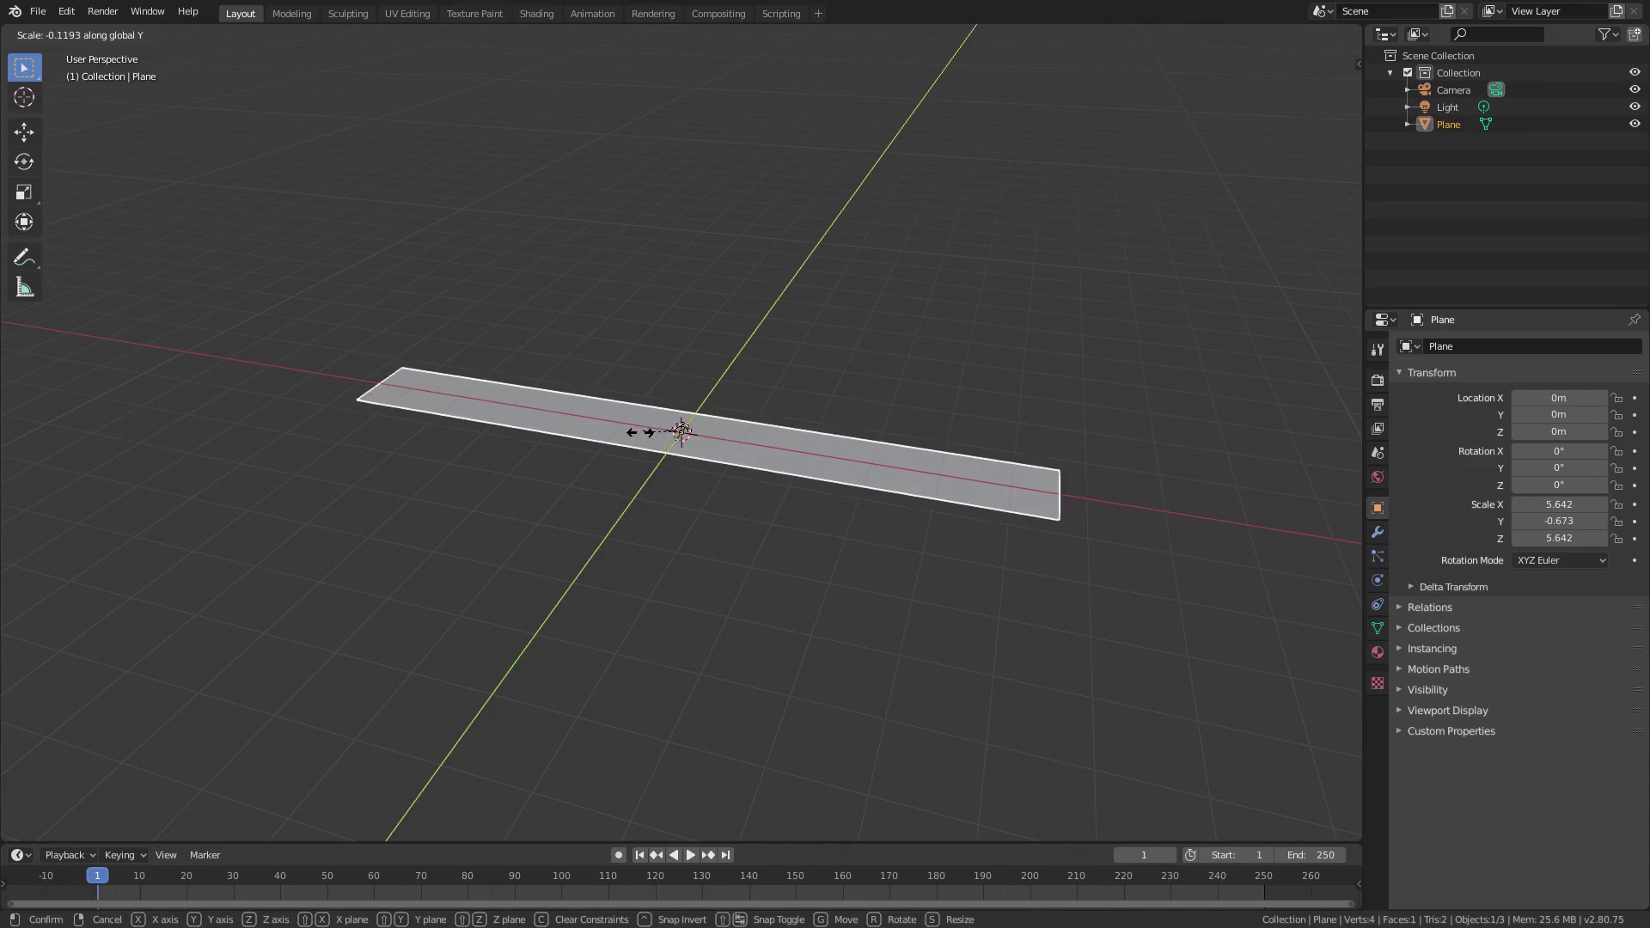
key(Escape)
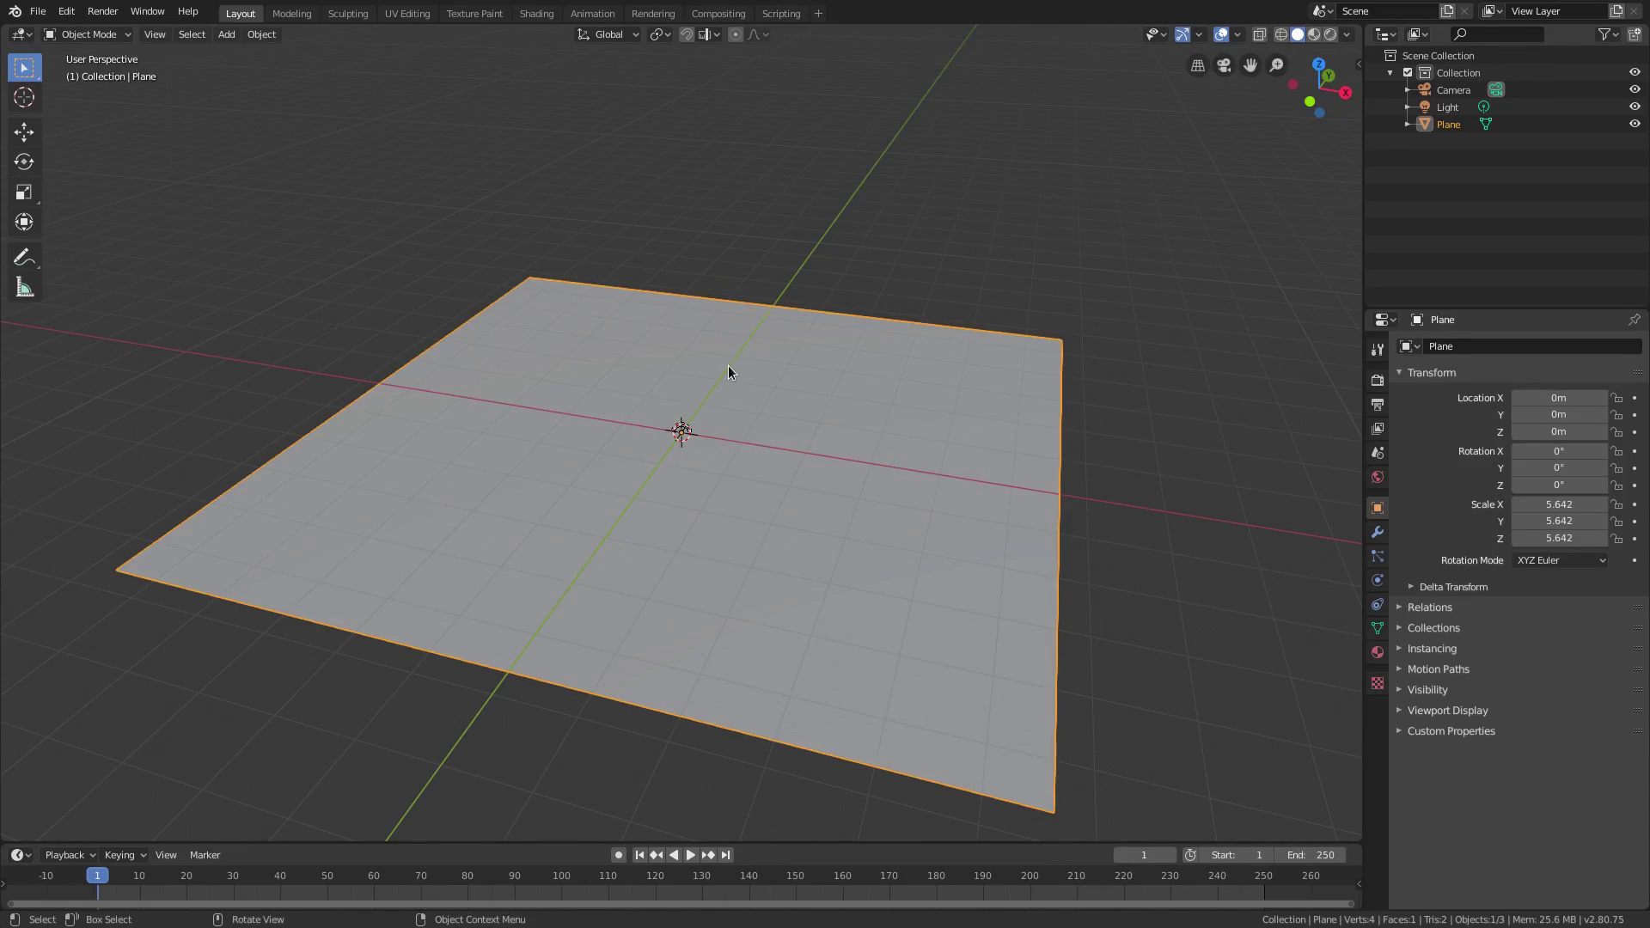
key(KP_0)
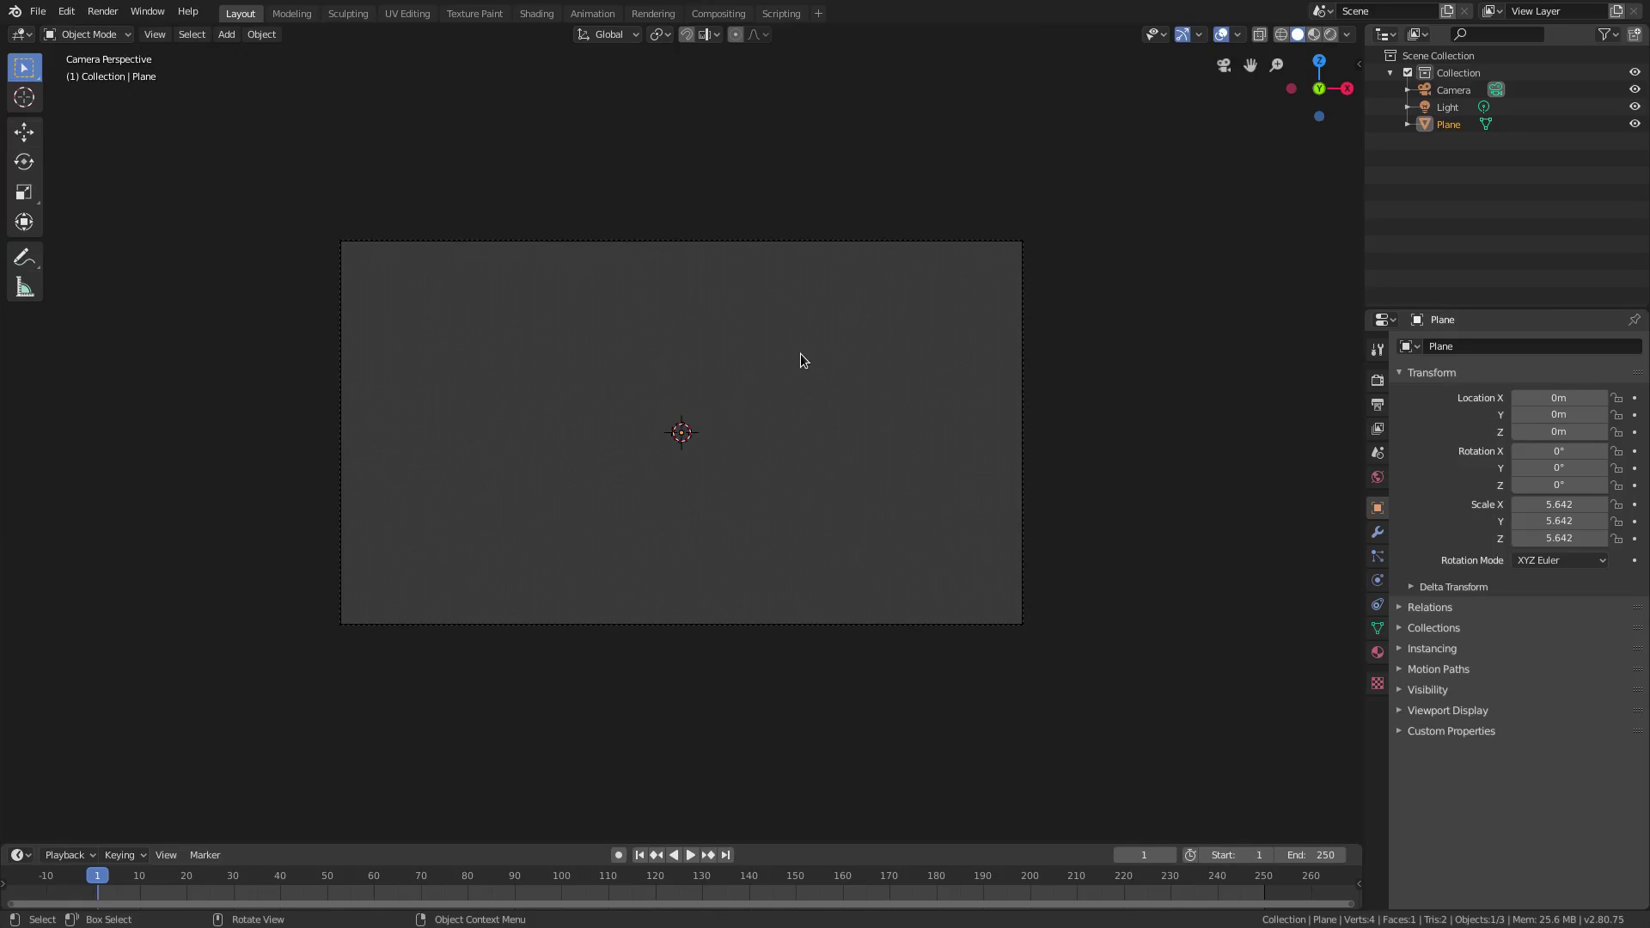
Box-select the light alongside the plane and return to the camera view.
middle_drag(795, 374, 717, 427)
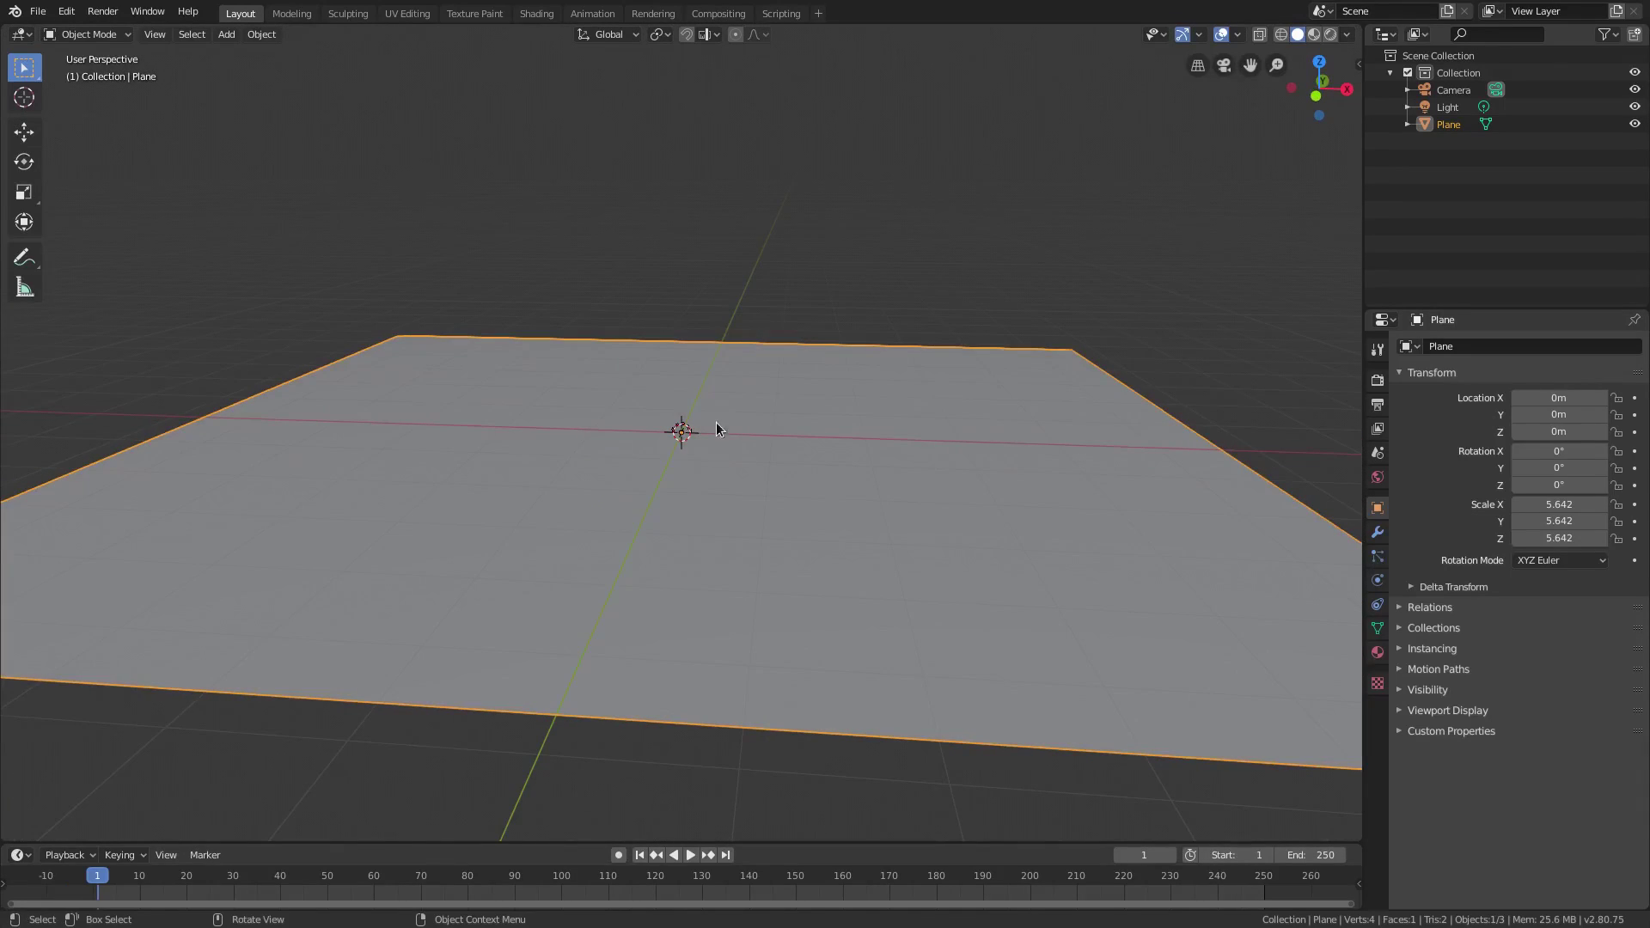
key(b)
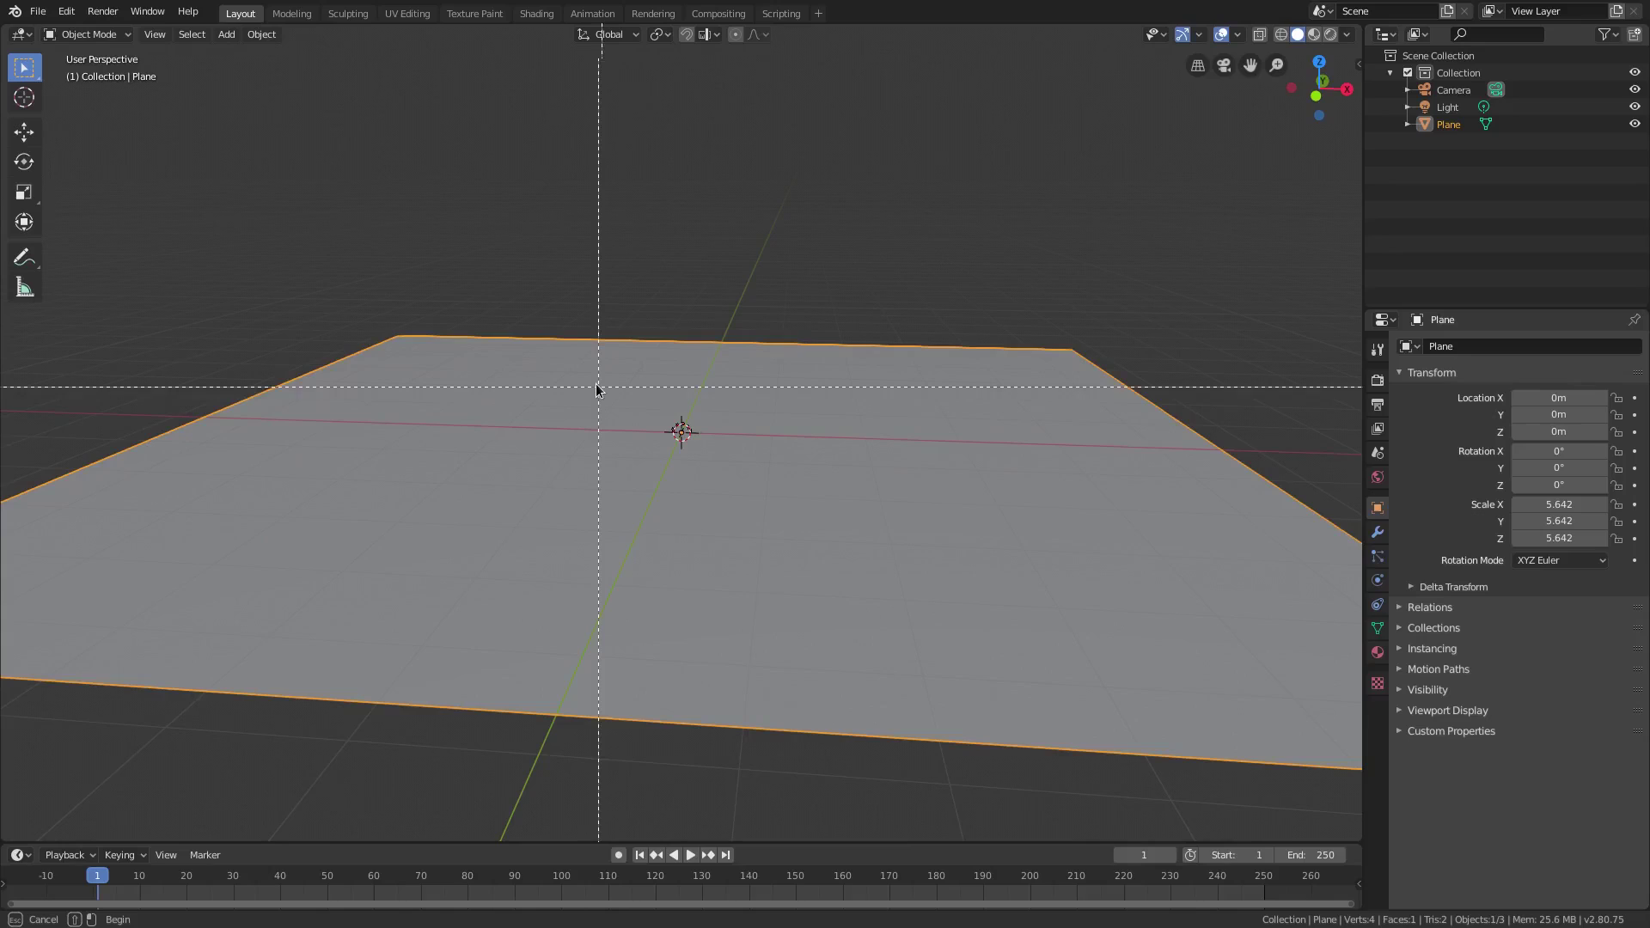
drag(749, 497, 749, 496)
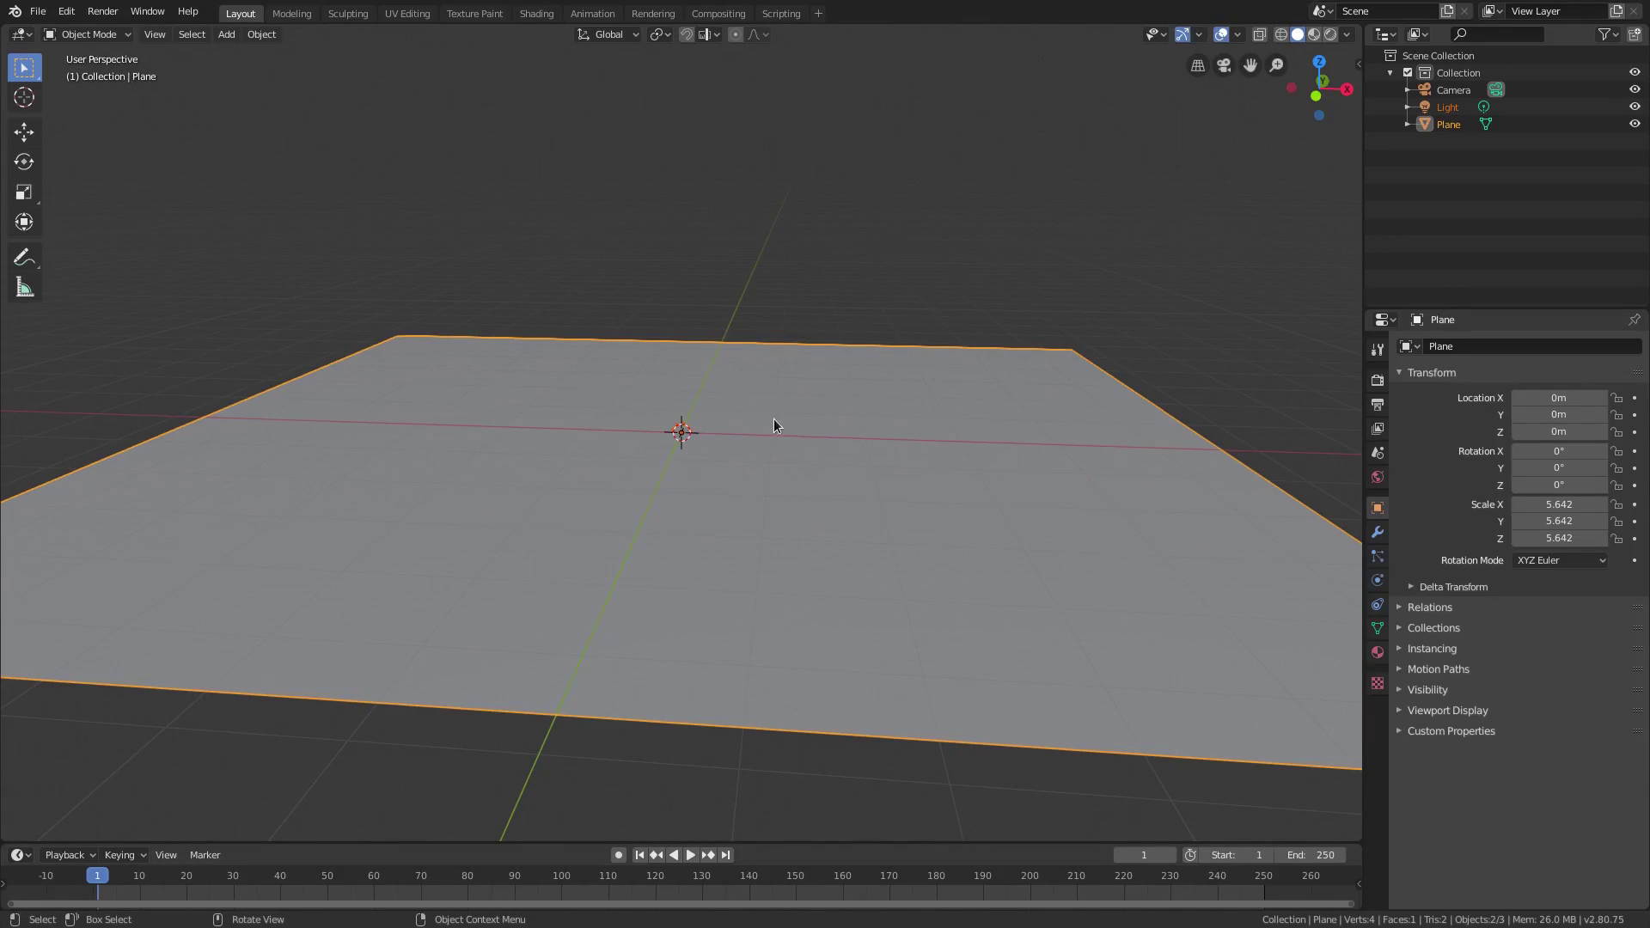
key(KP_0)
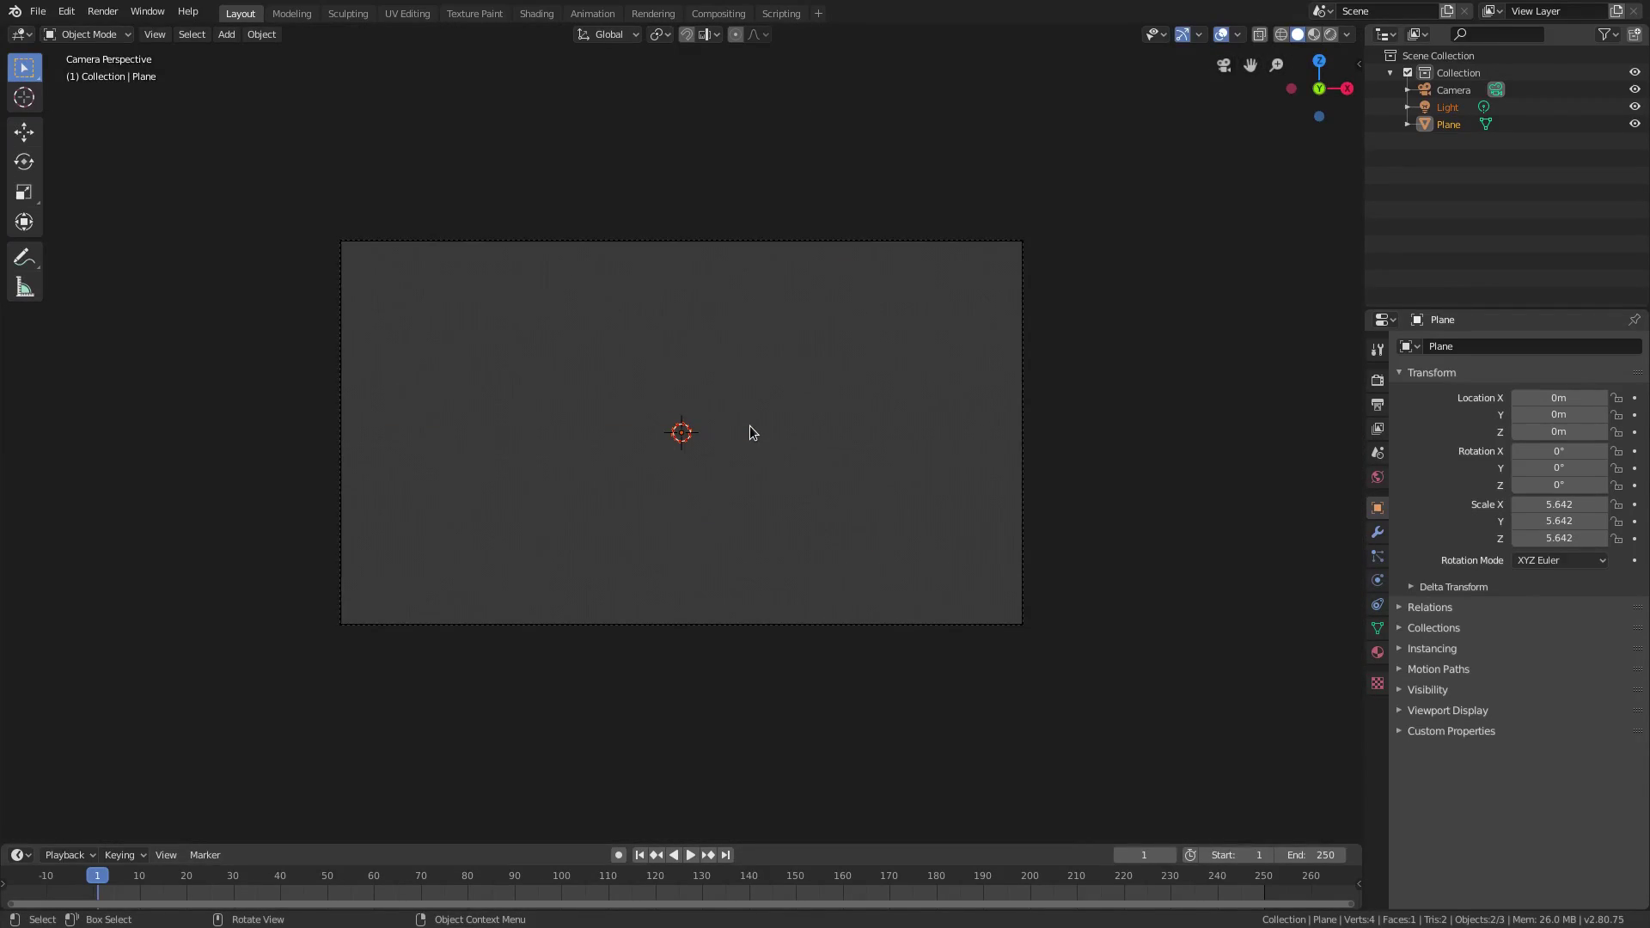
Switch to Rendered shading, make the world colour black, and begin rotating the plane.
click(1329, 38)
scroll(745, 528, up, 3)
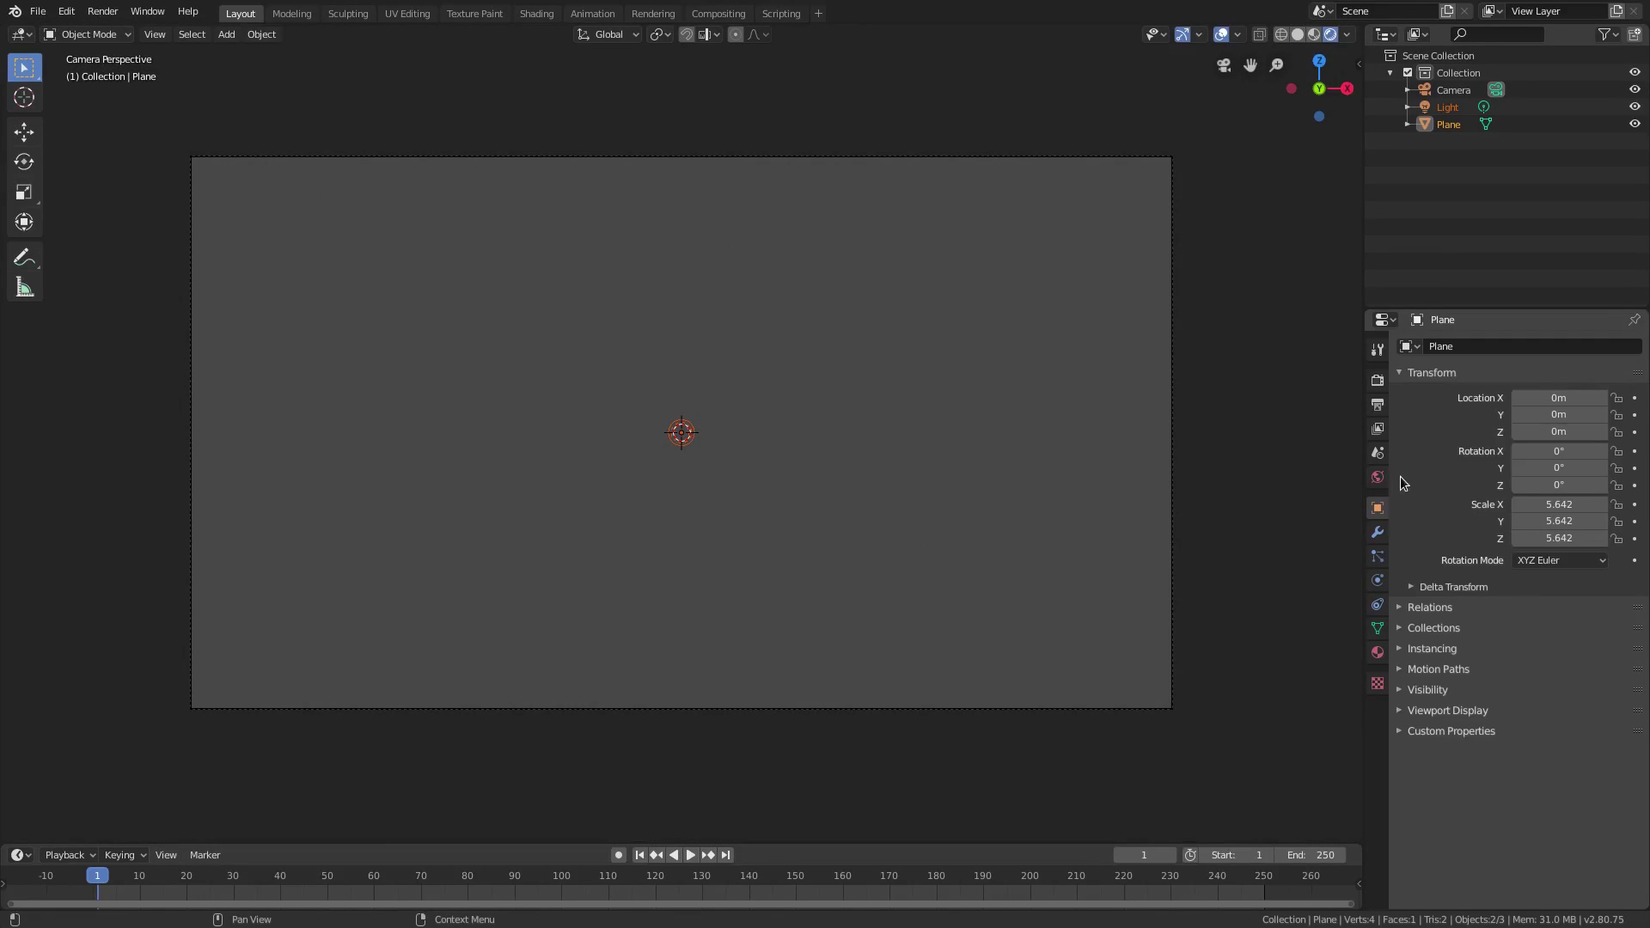
click(1378, 477)
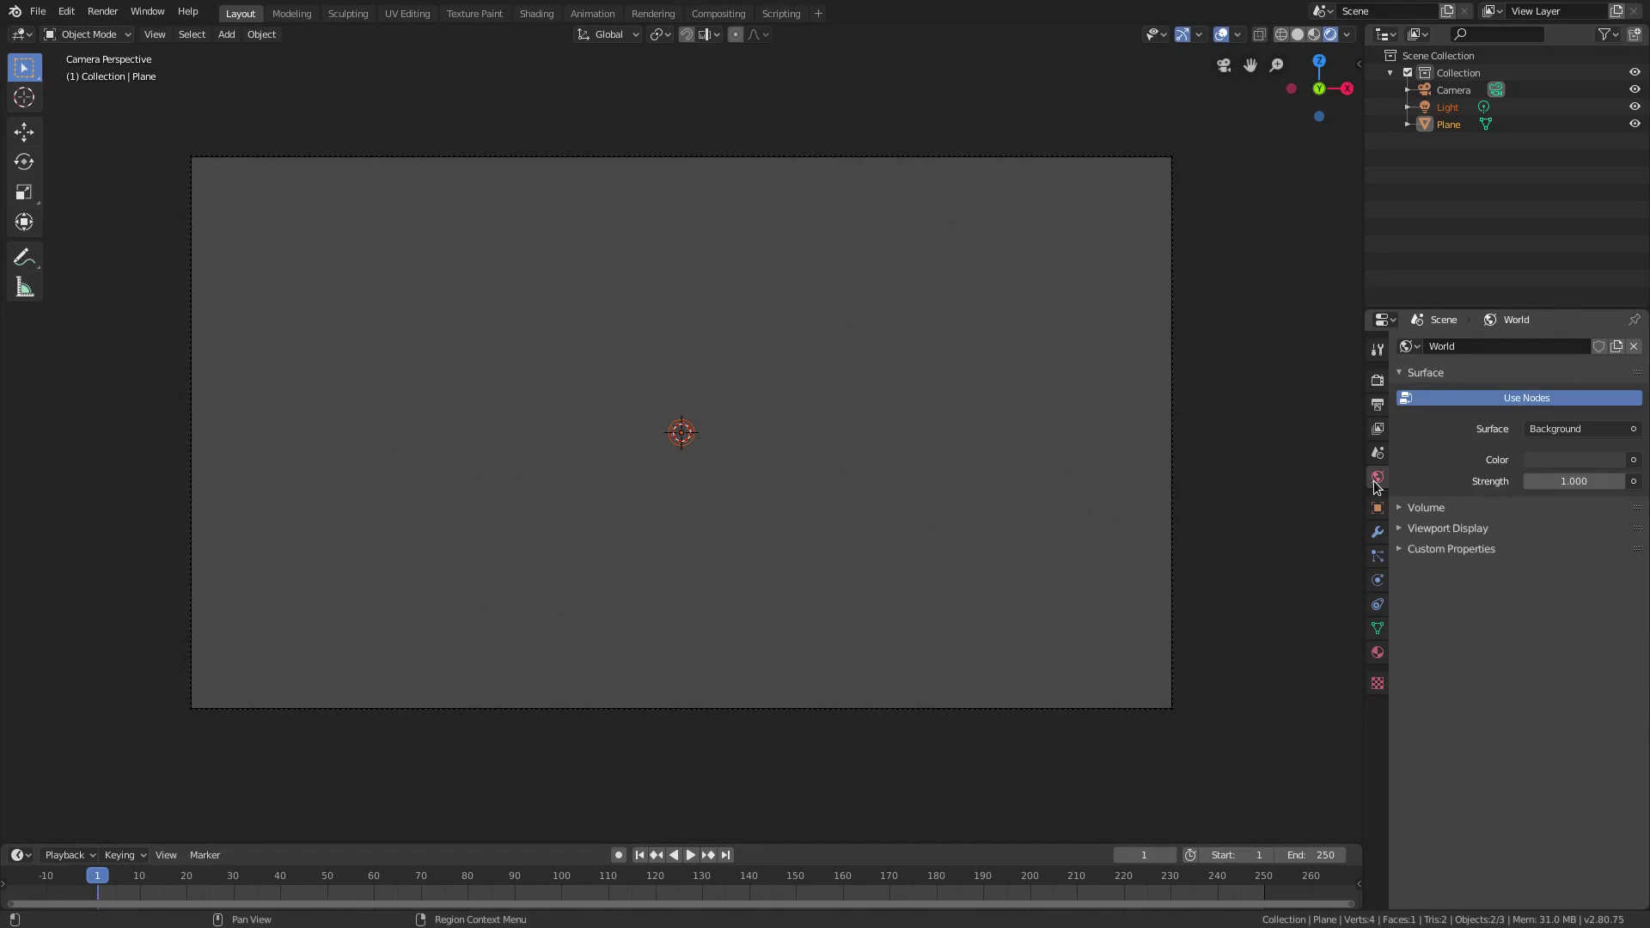
click(1577, 456)
click(1611, 338)
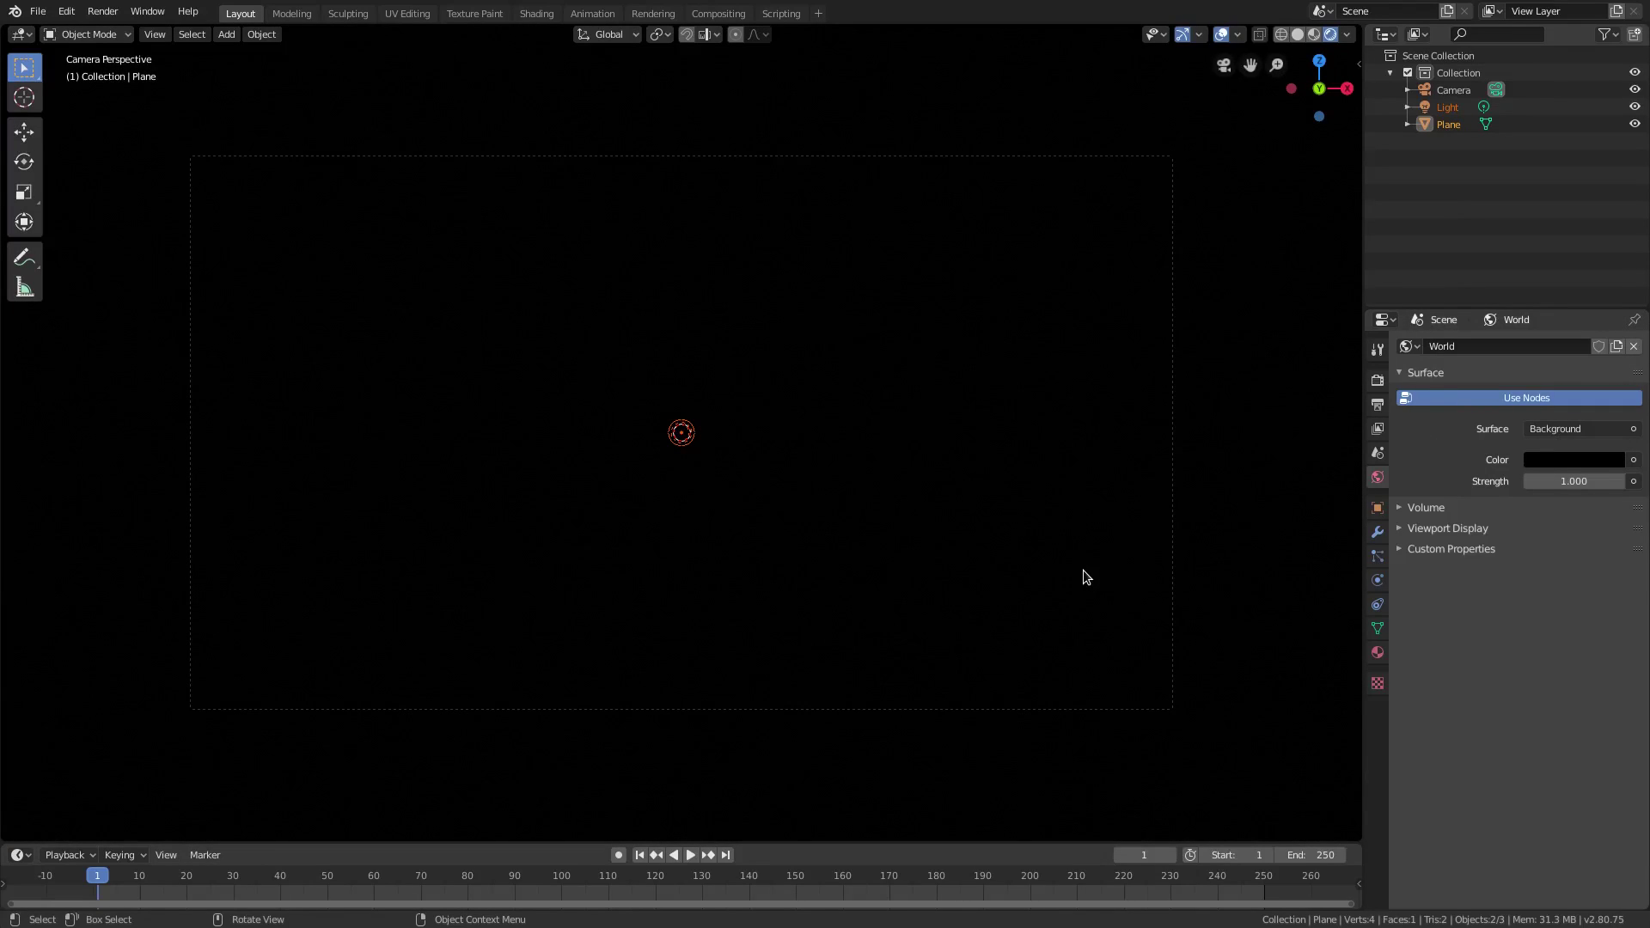
key(r)
key(r)
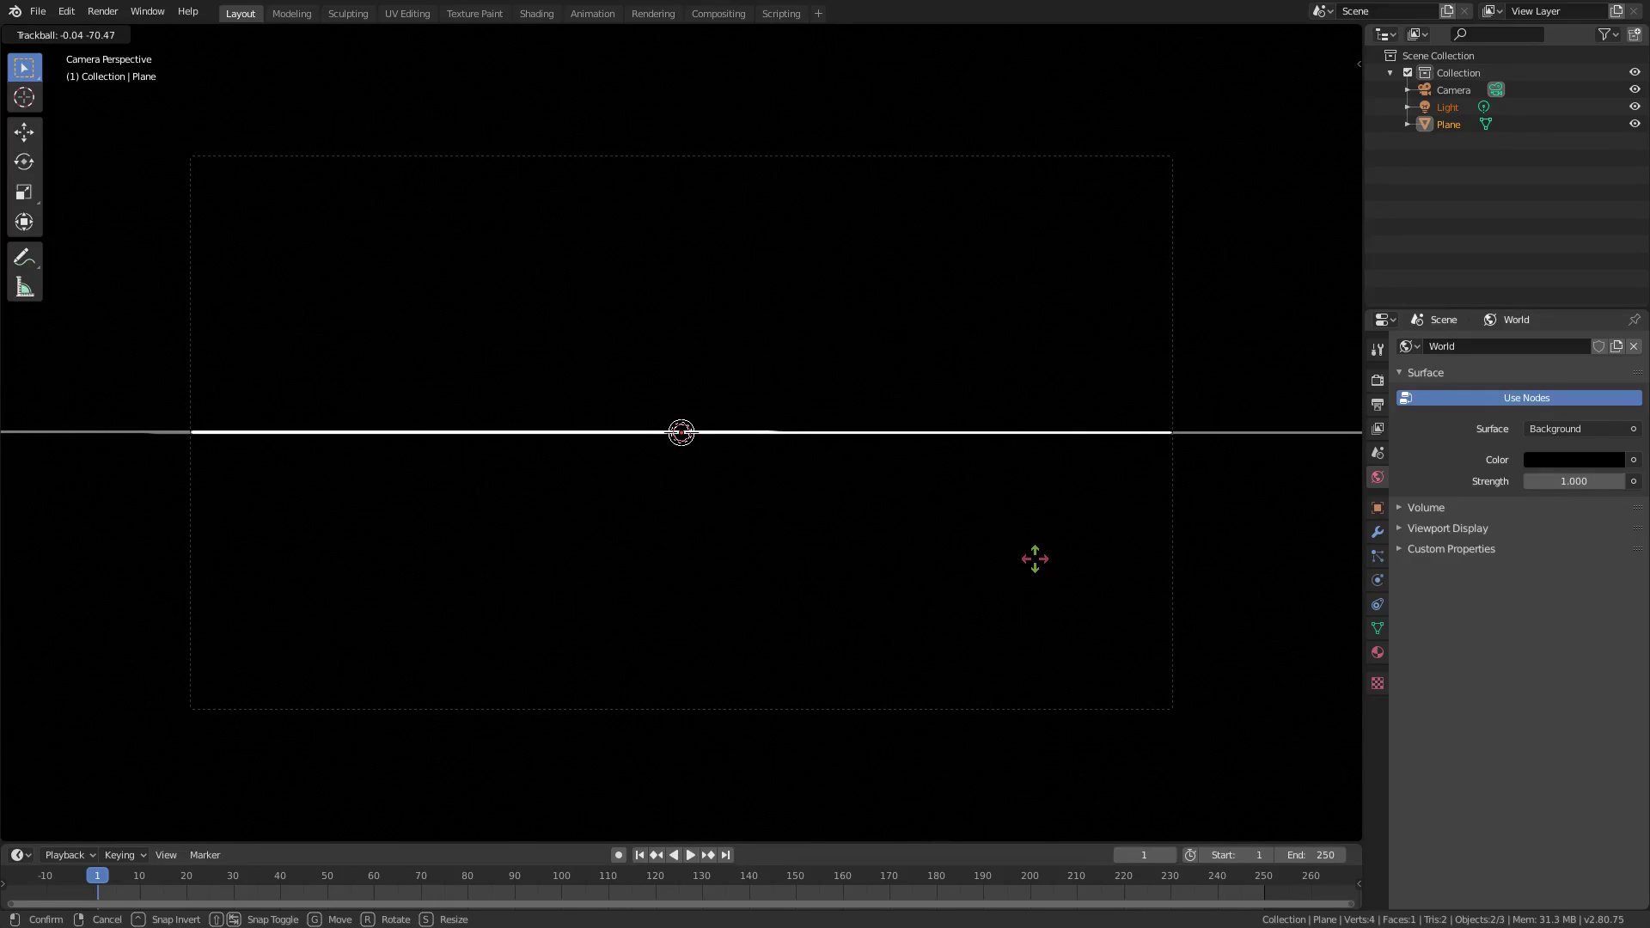
Confirm the plane's tilt, hide viewport overlays, and start rotating the plane again.
click(1033, 555)
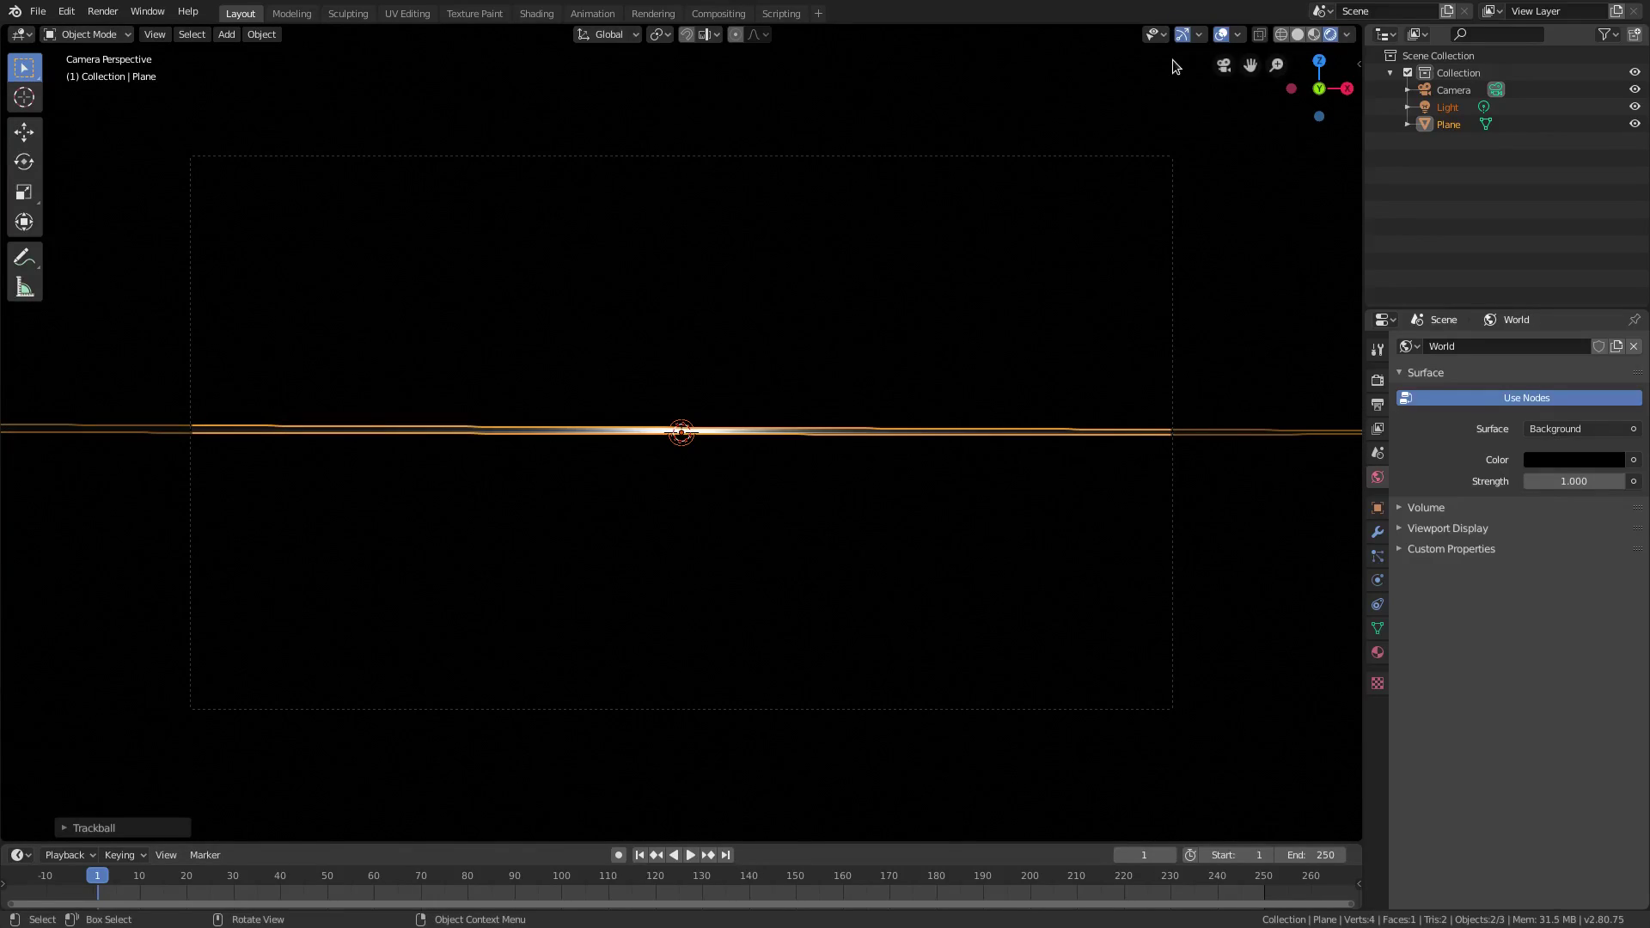
click(1222, 36)
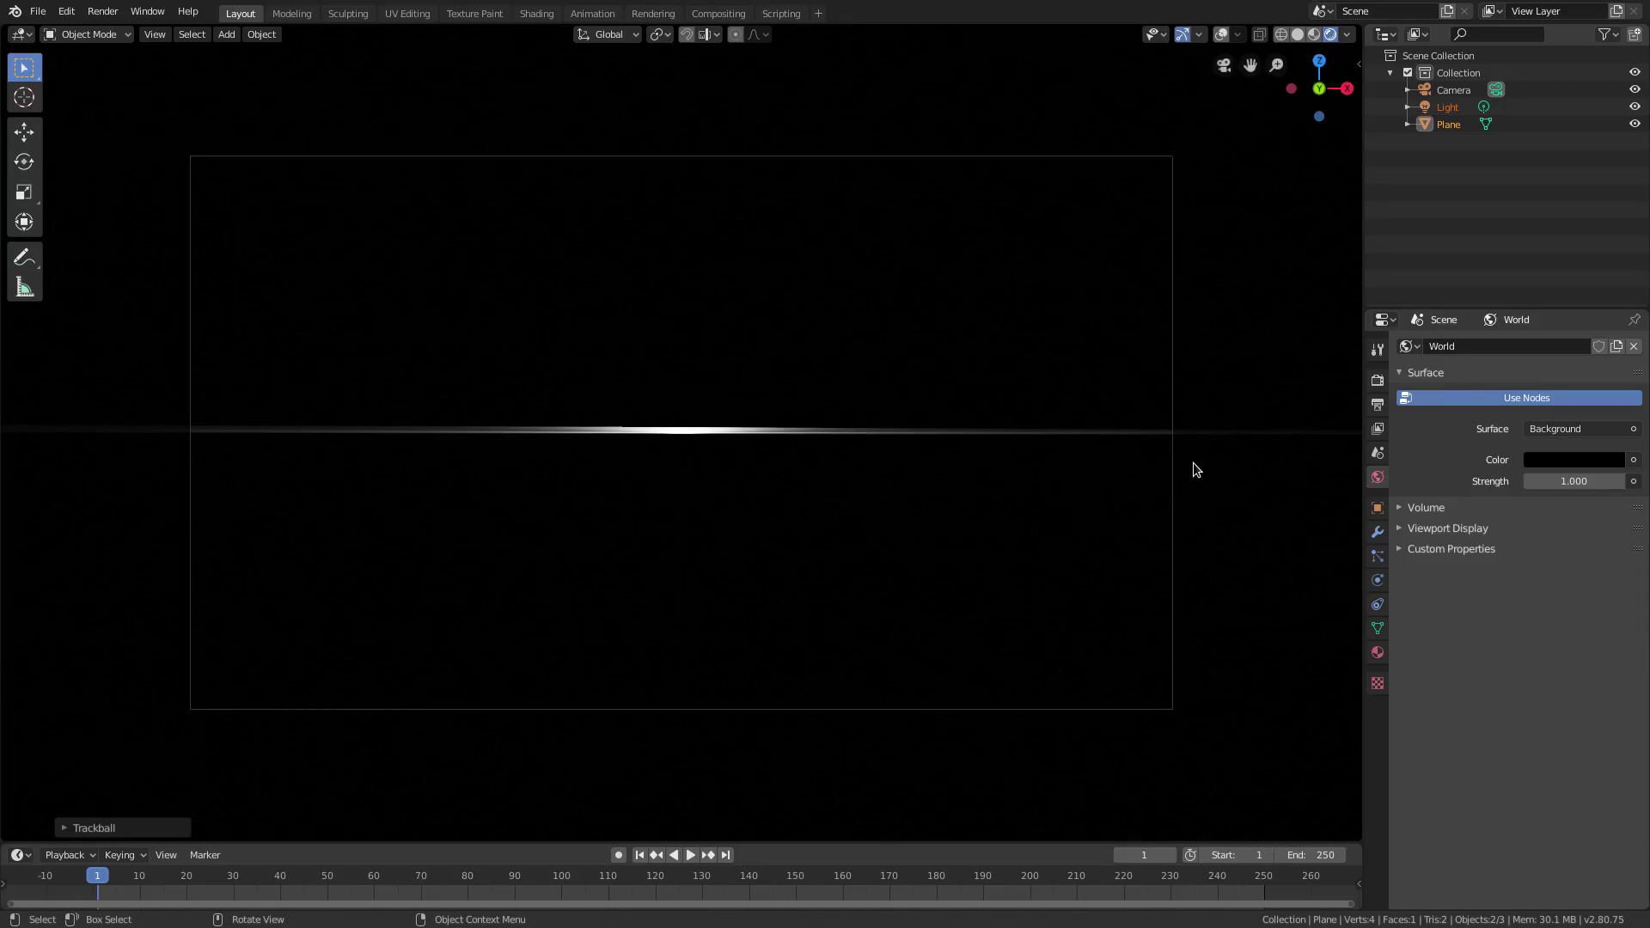
key(r)
key(r)
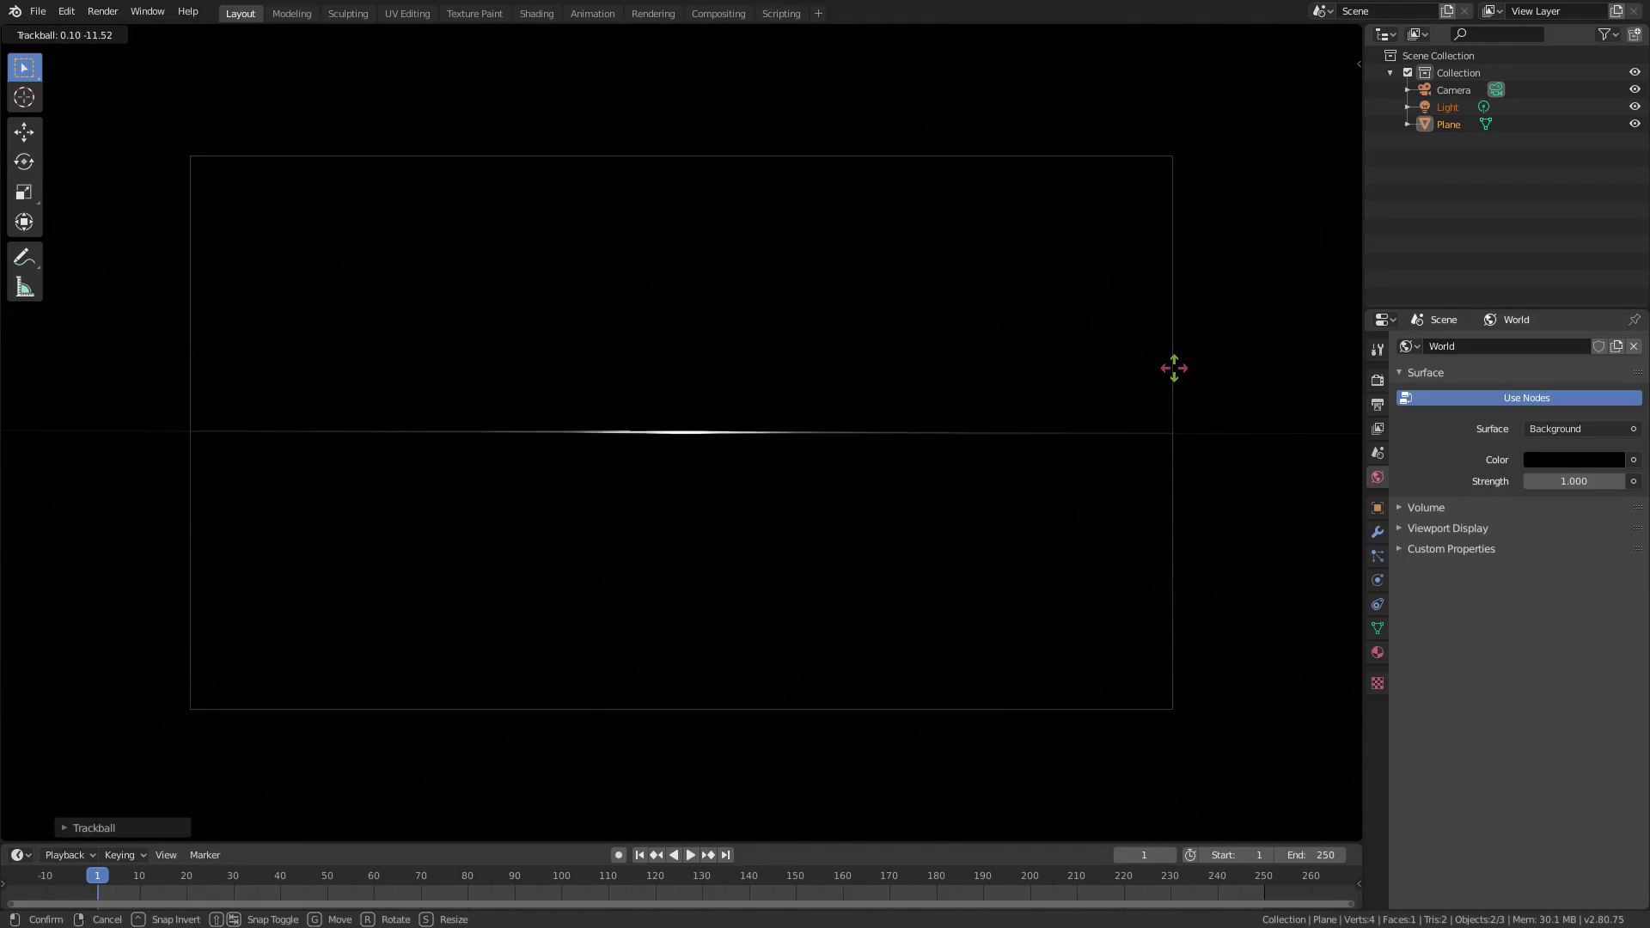
Confirm the plane's rotation, select the light and raise its power to 100000W.
click(1174, 366)
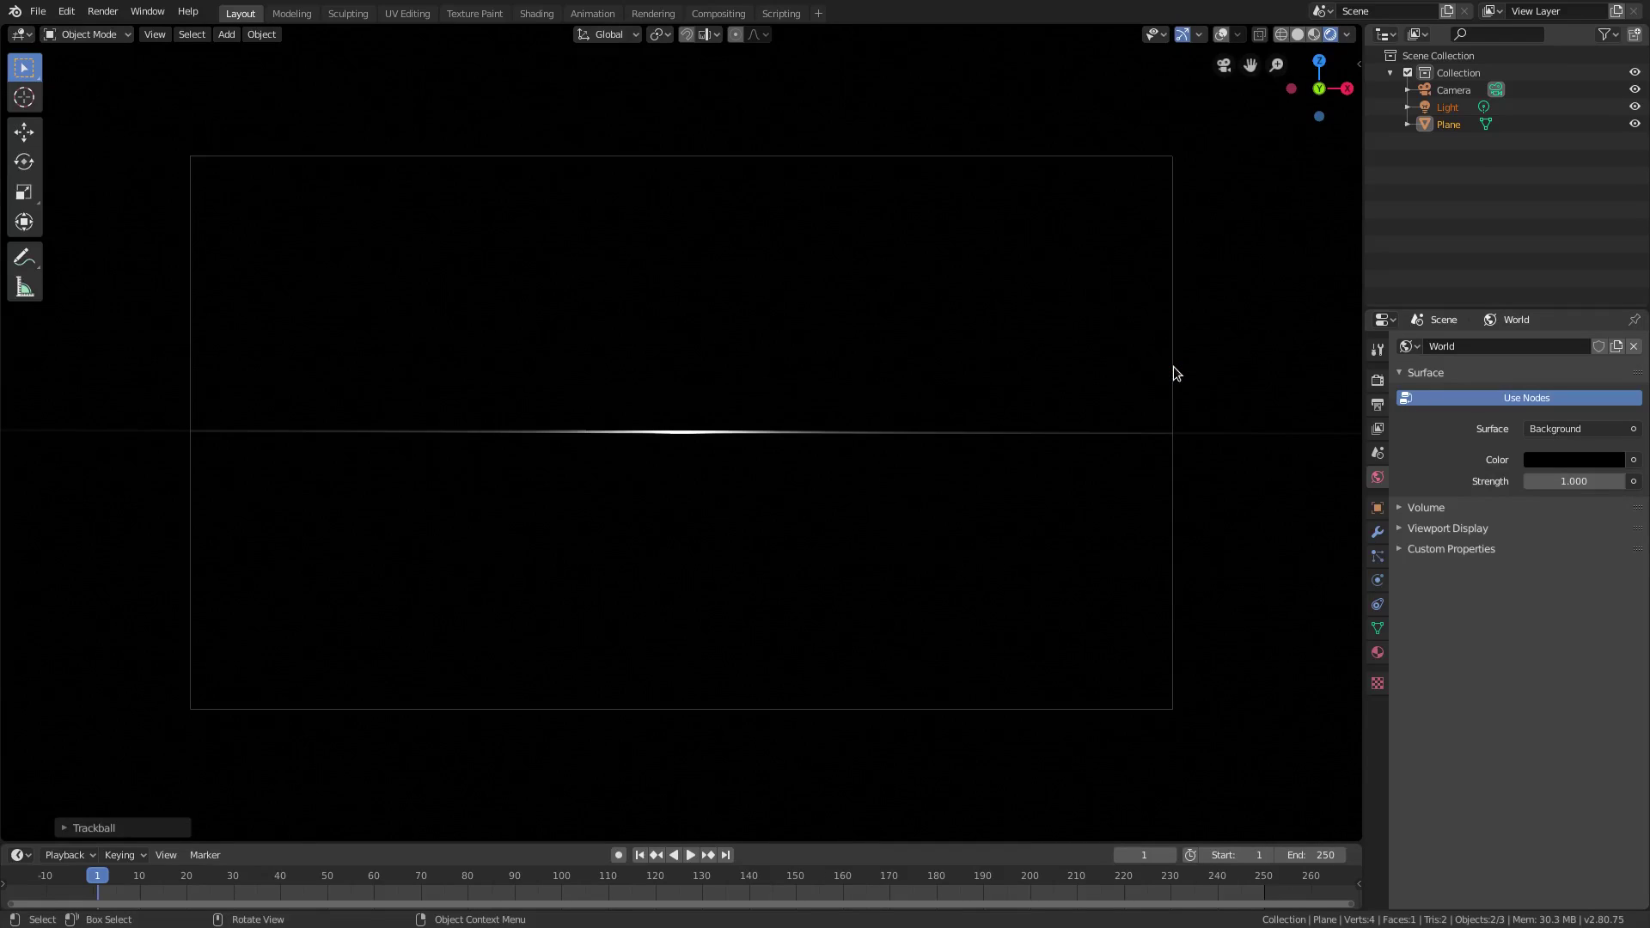
scroll(1148, 513, down, 3)
scroll(1048, 533, up, 4)
click(1448, 107)
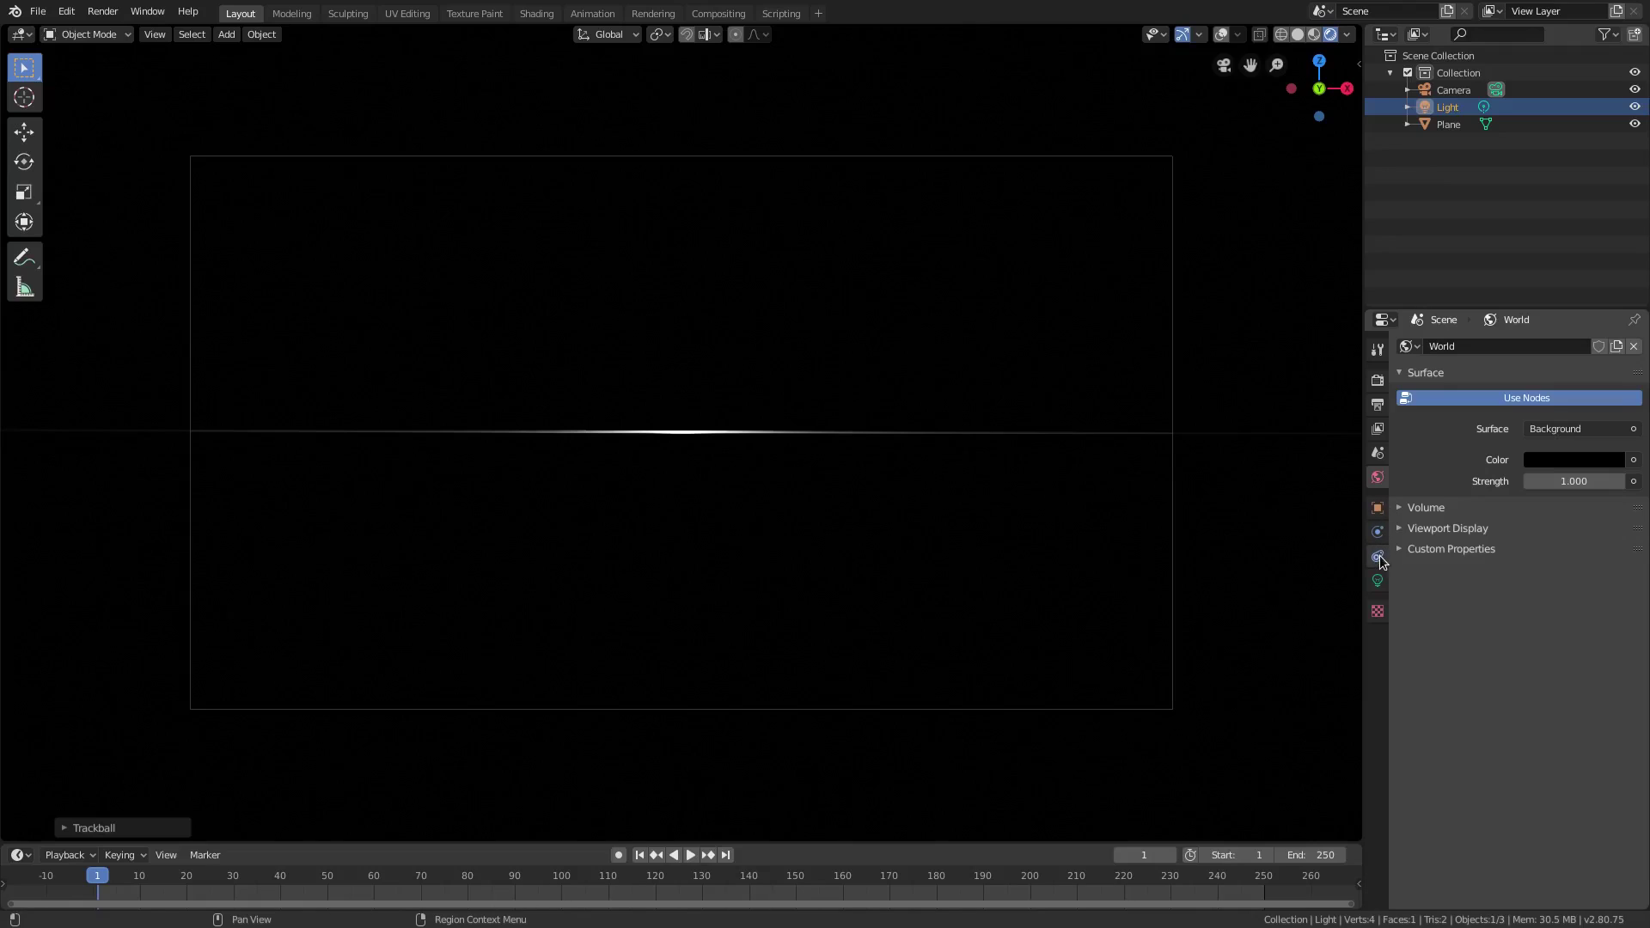
click(1377, 581)
click(1538, 459)
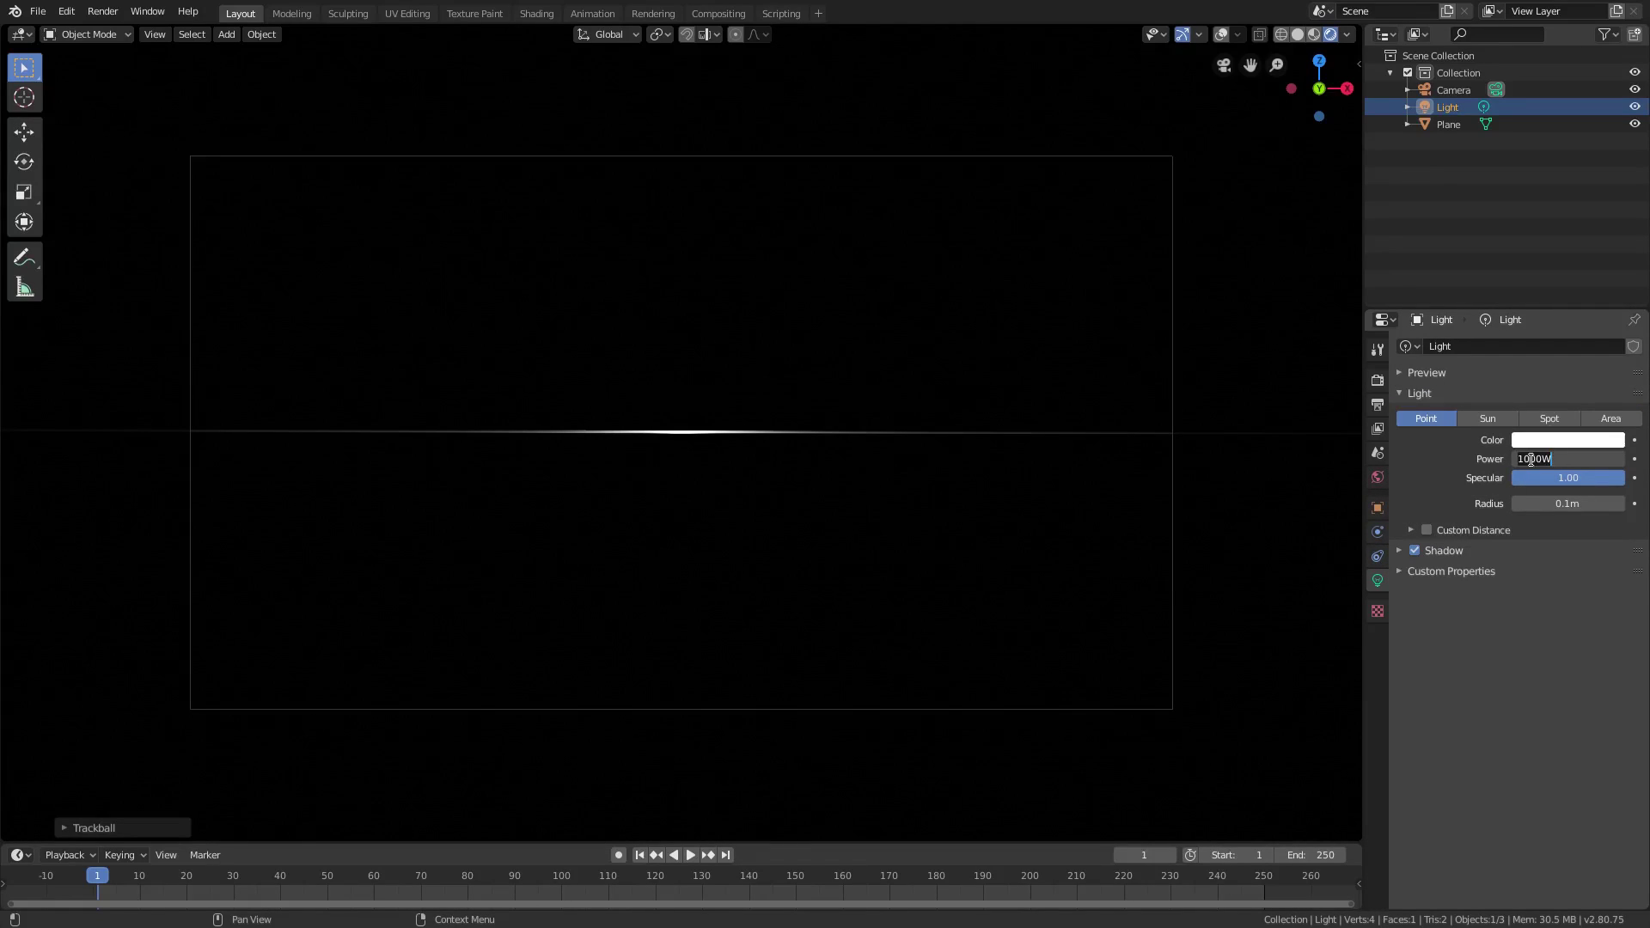
click(1527, 458)
text(00)
key(Return)
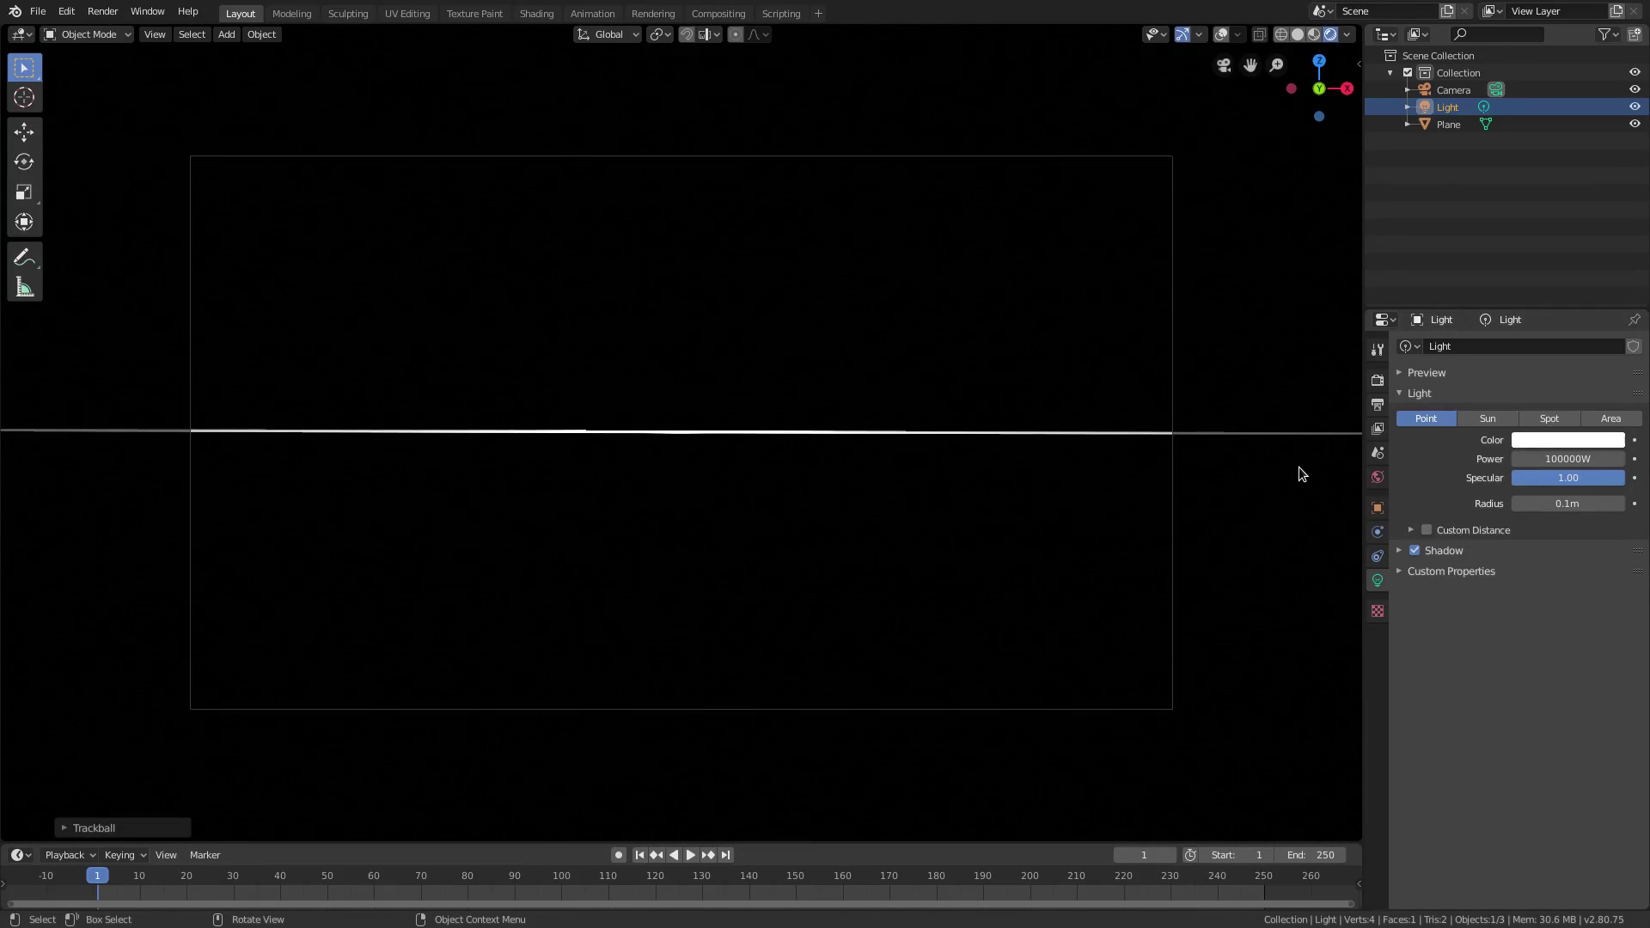
Correct the light power to 10000W and make its colour blue.
click(1547, 459)
click(1536, 459)
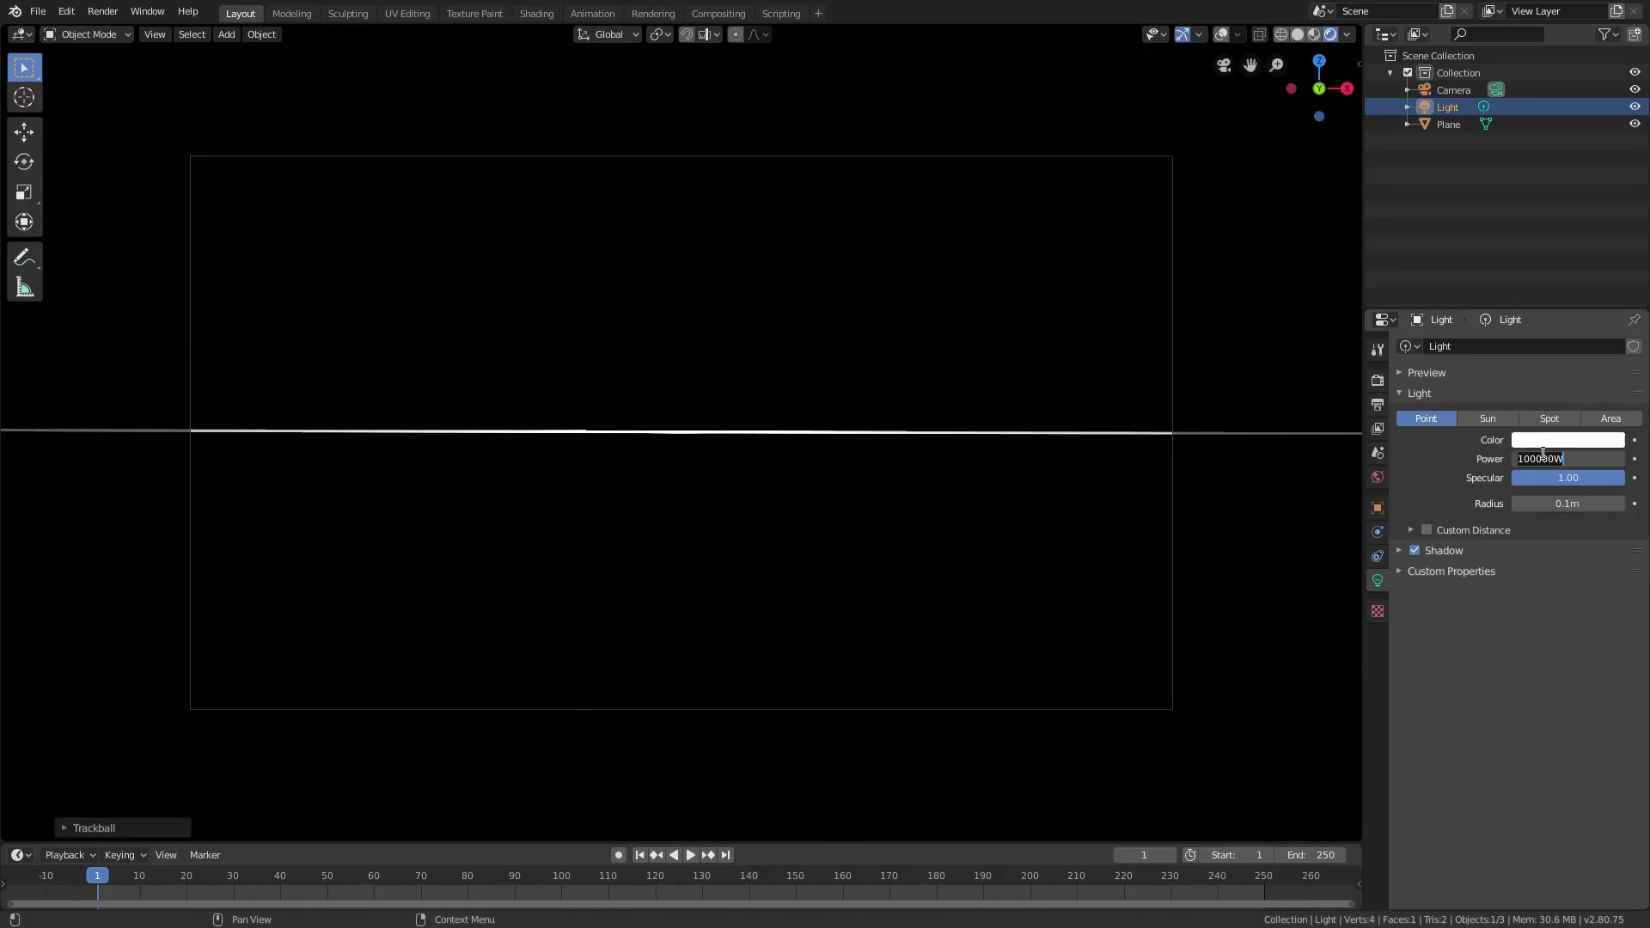
key(BackSpace)
key(Return)
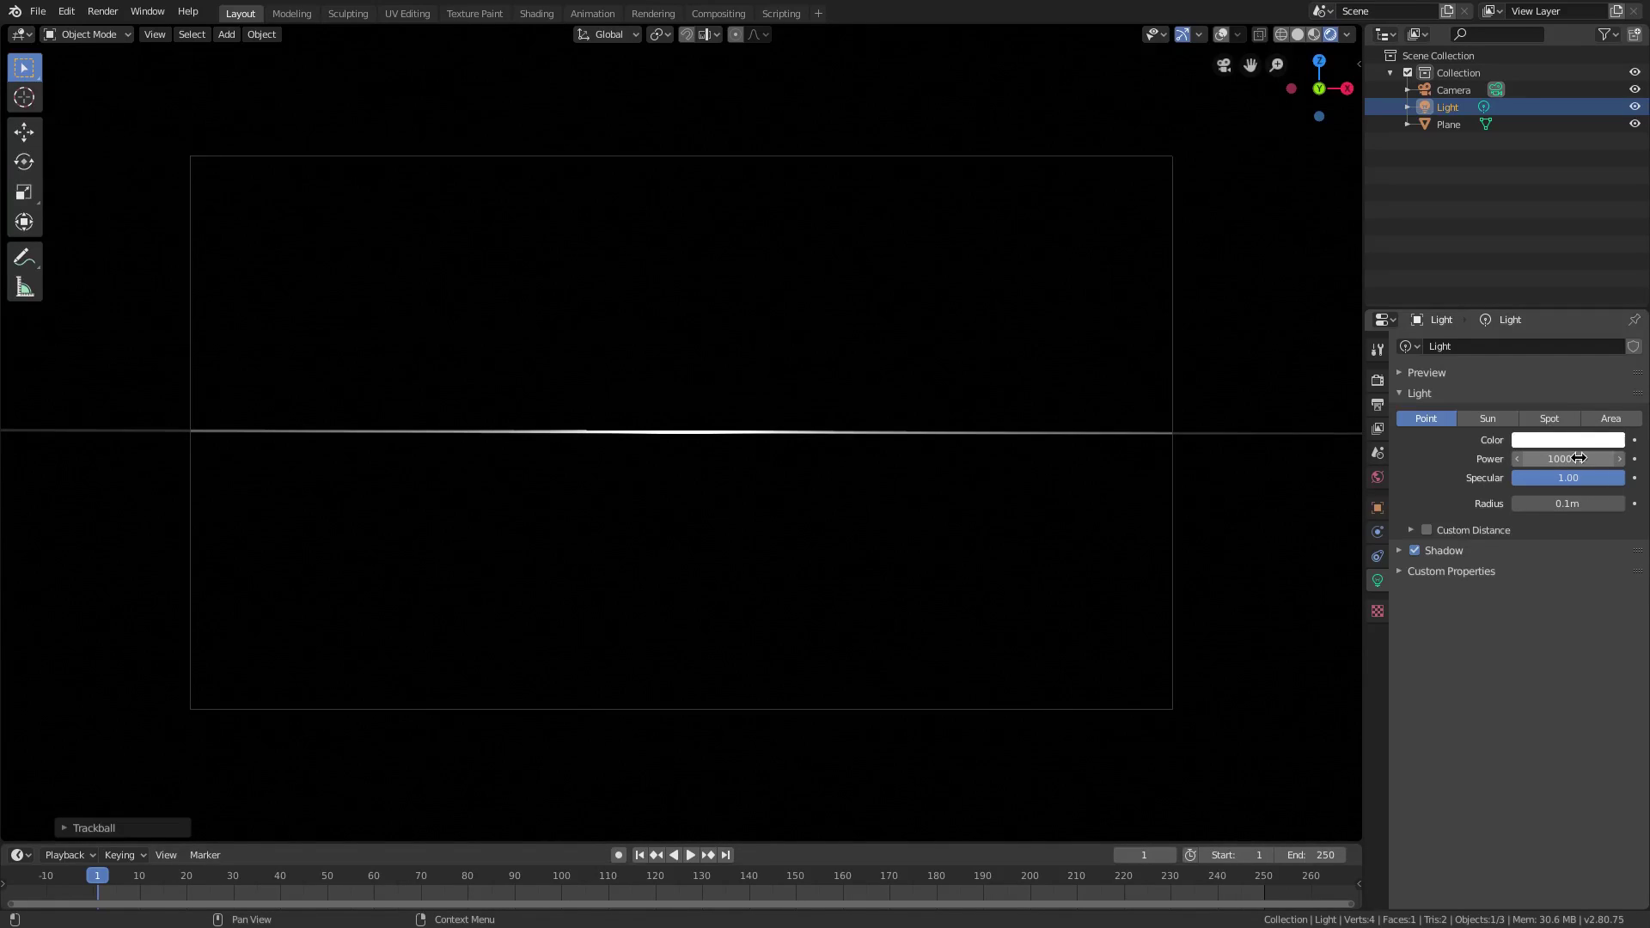
click(1570, 438)
drag(1553, 310, 1565, 230)
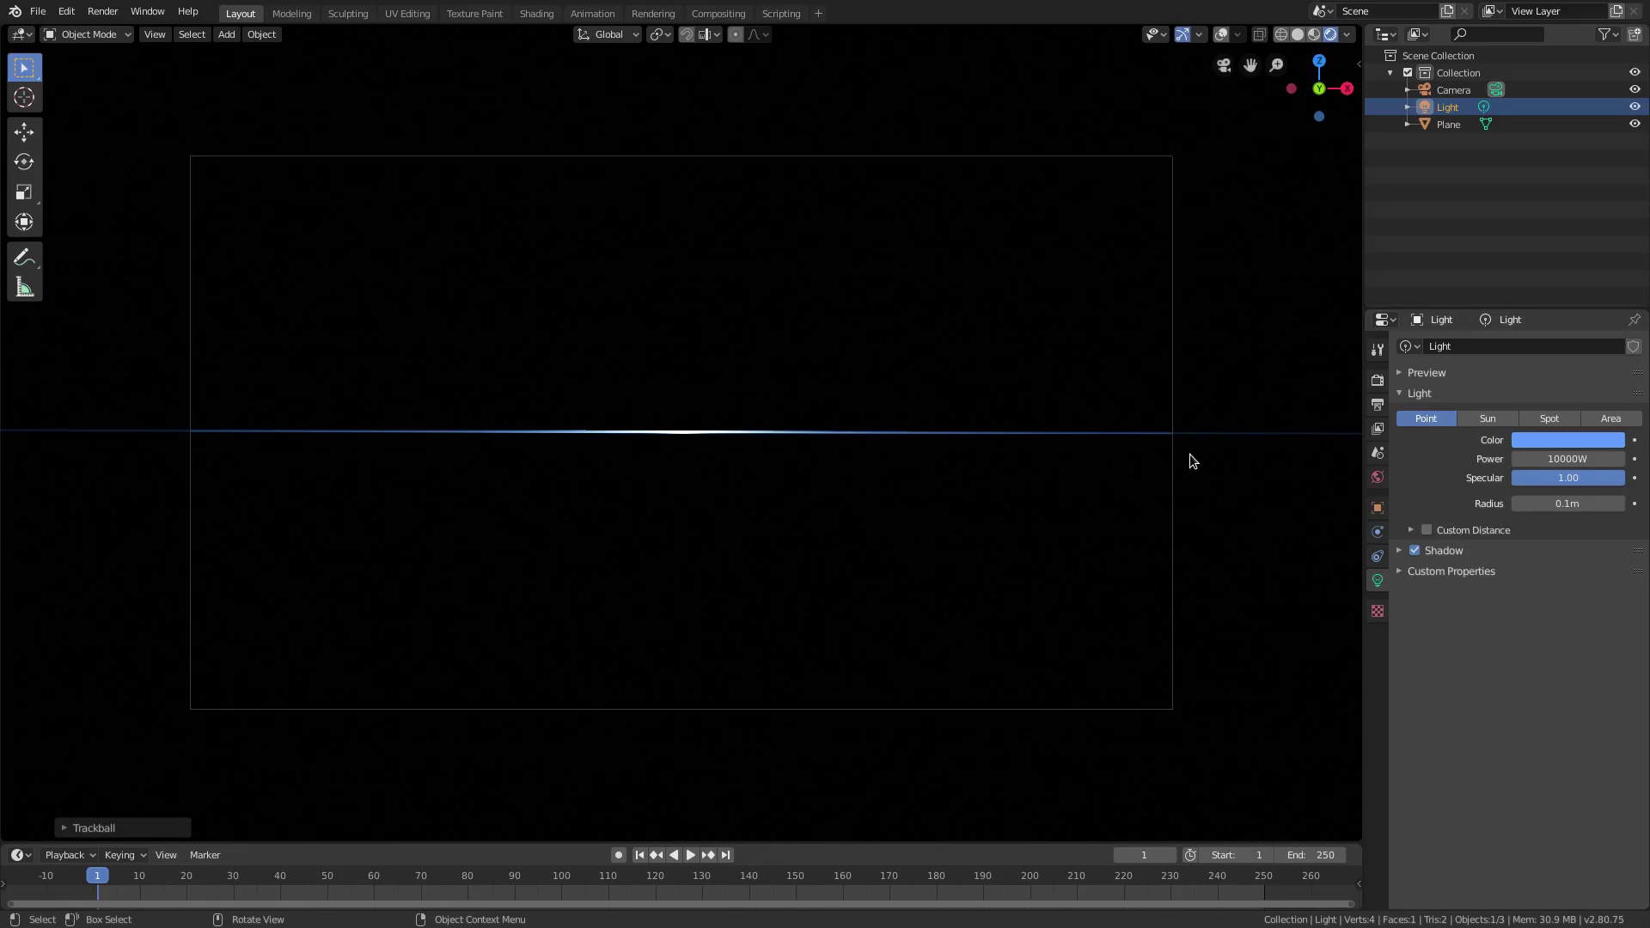
Tick Bloom in Render properties and set the light's Power to 100000W.
click(1379, 382)
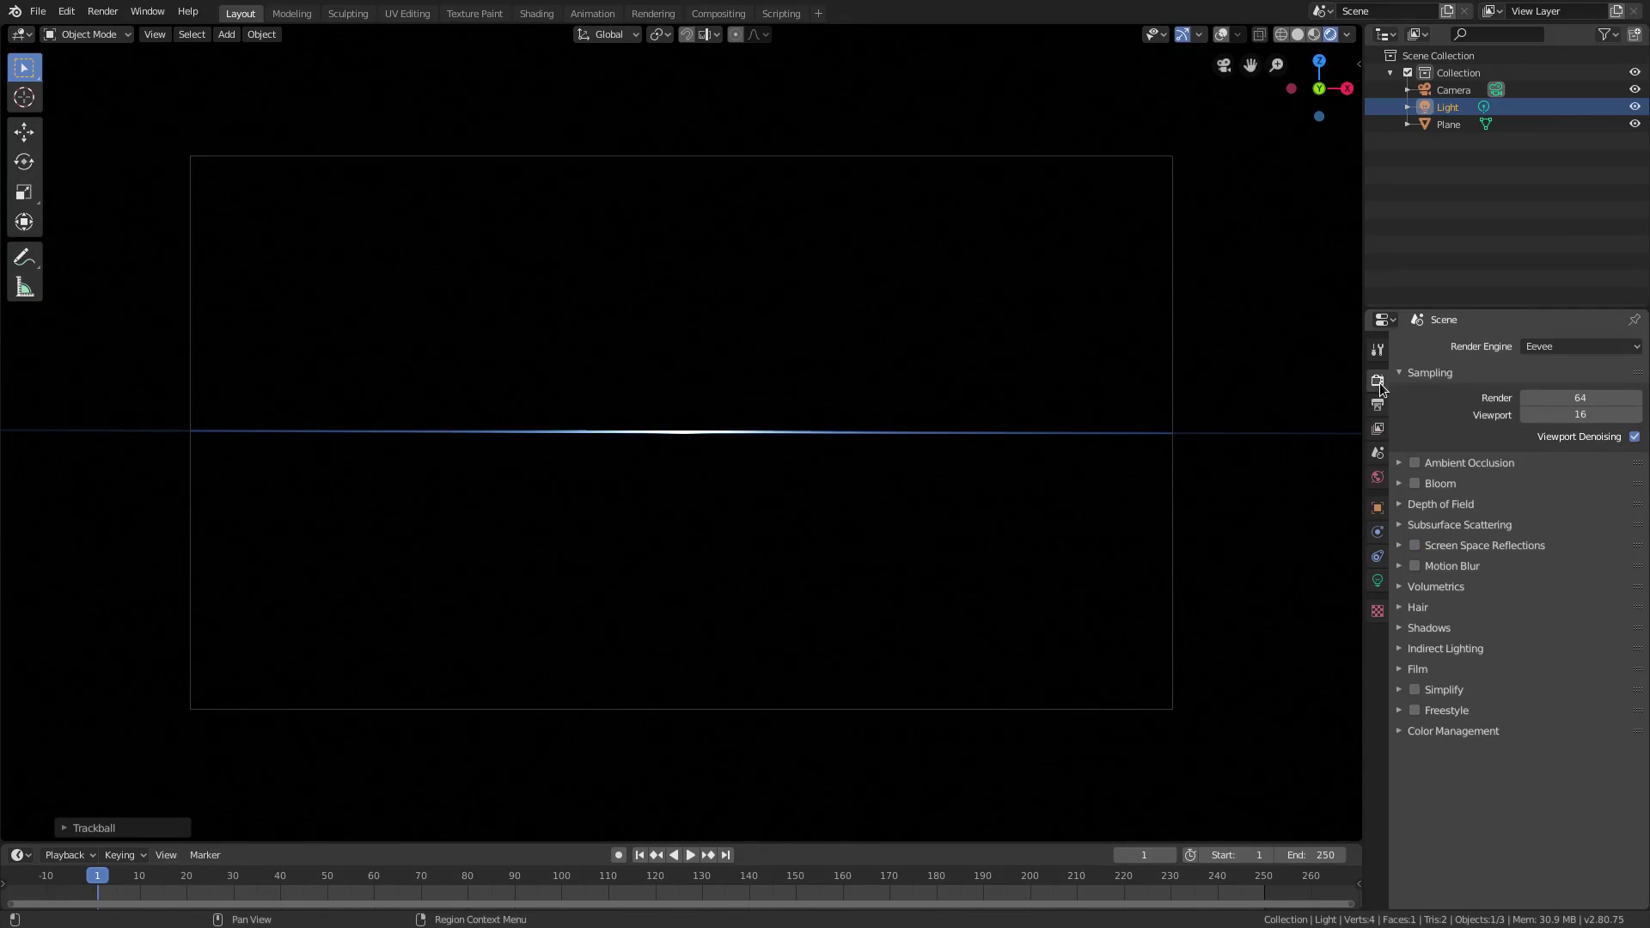
click(1415, 483)
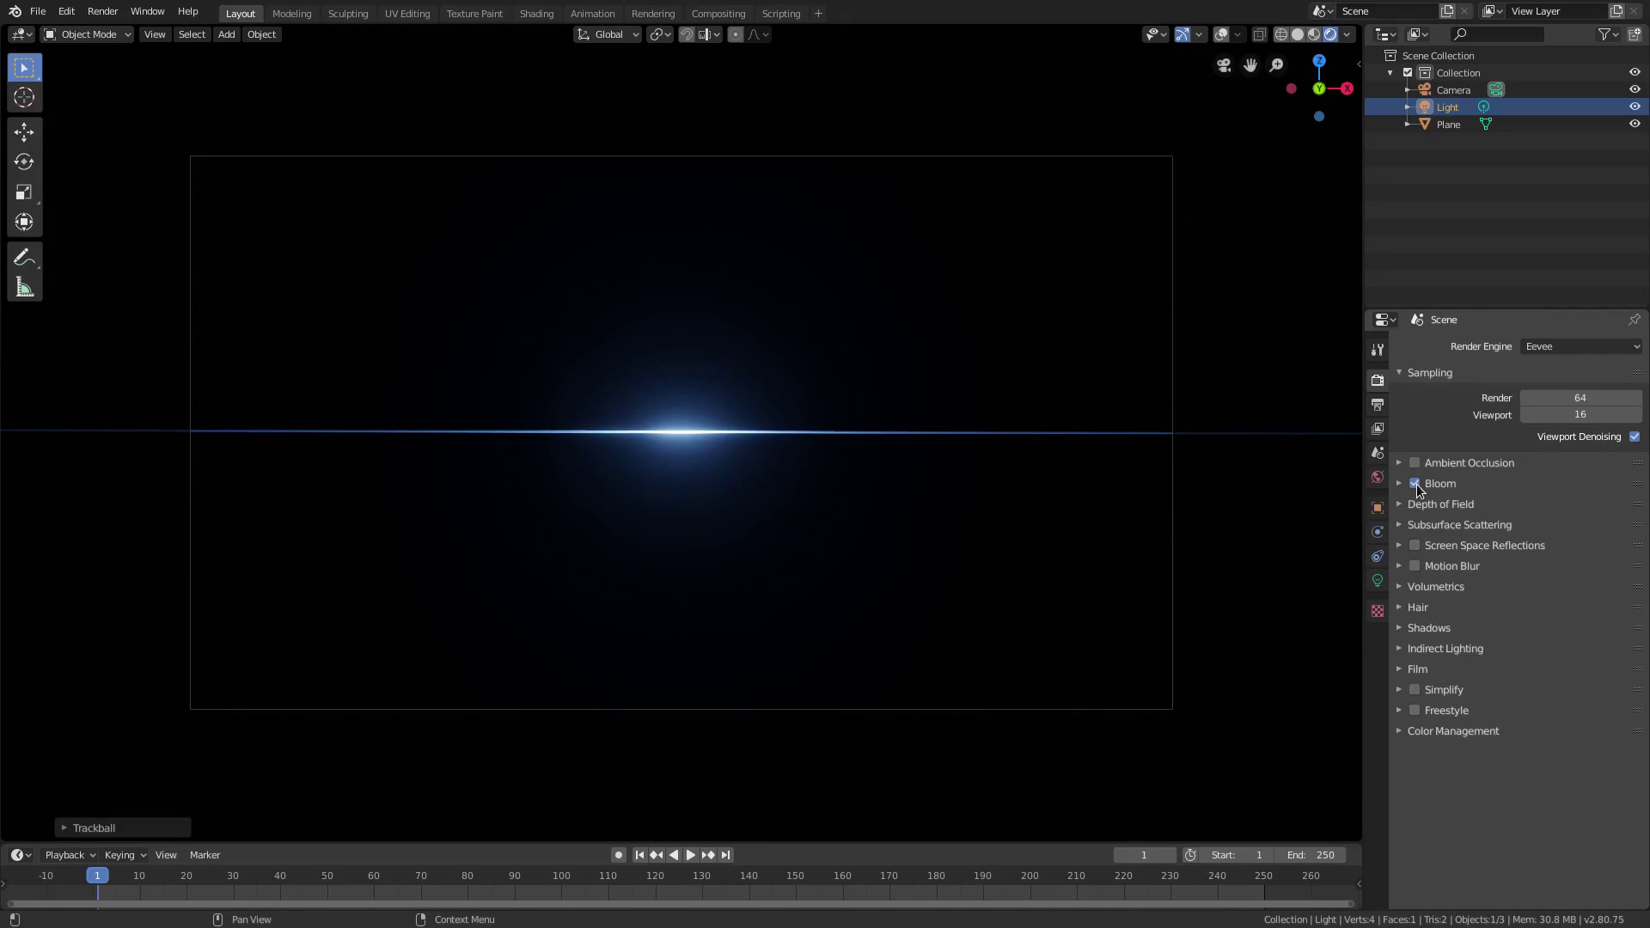
click(1377, 581)
click(1586, 441)
click(1530, 459)
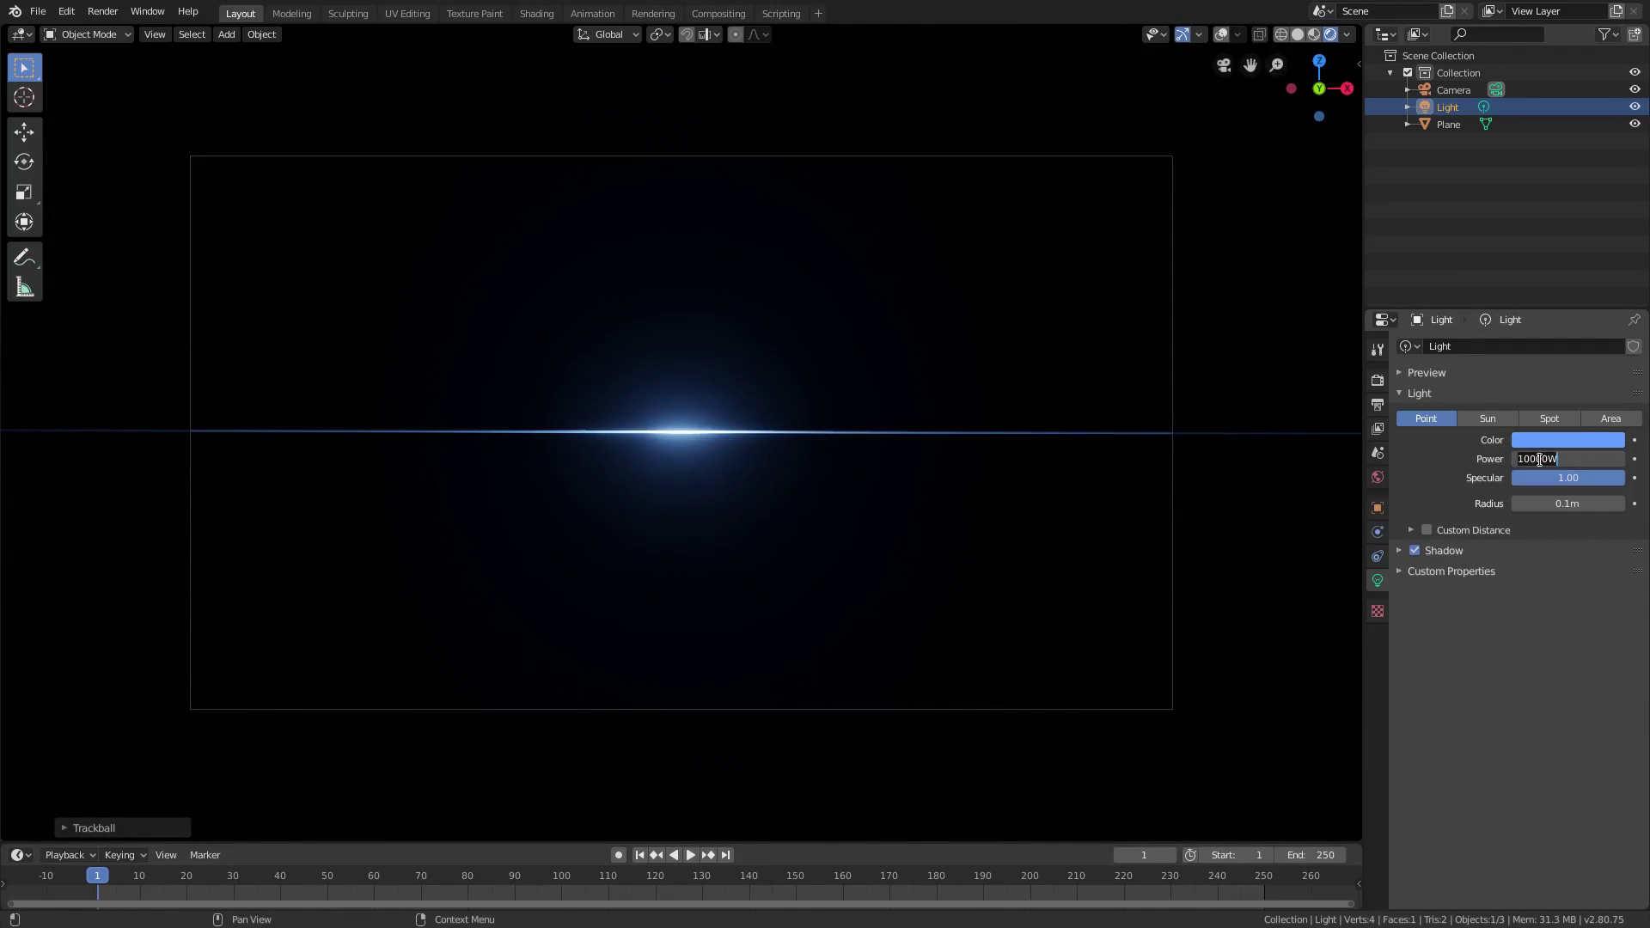
text(00)
key(Return)
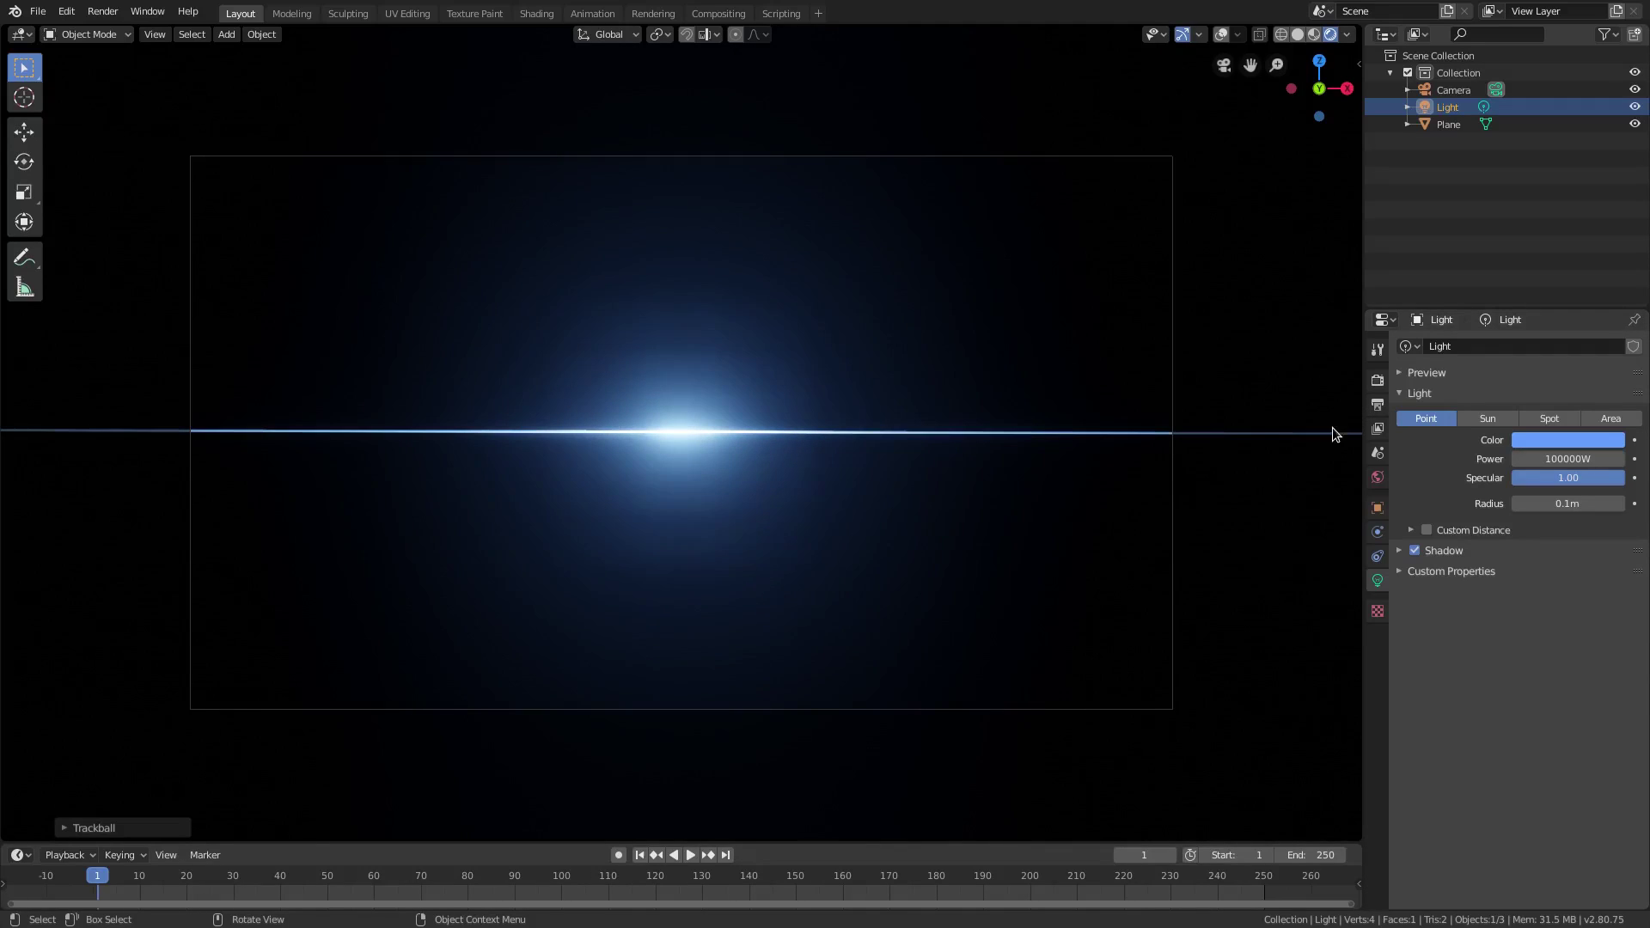
Scale the plane along X, then thin it along Y into a narrow strip.
click(1450, 124)
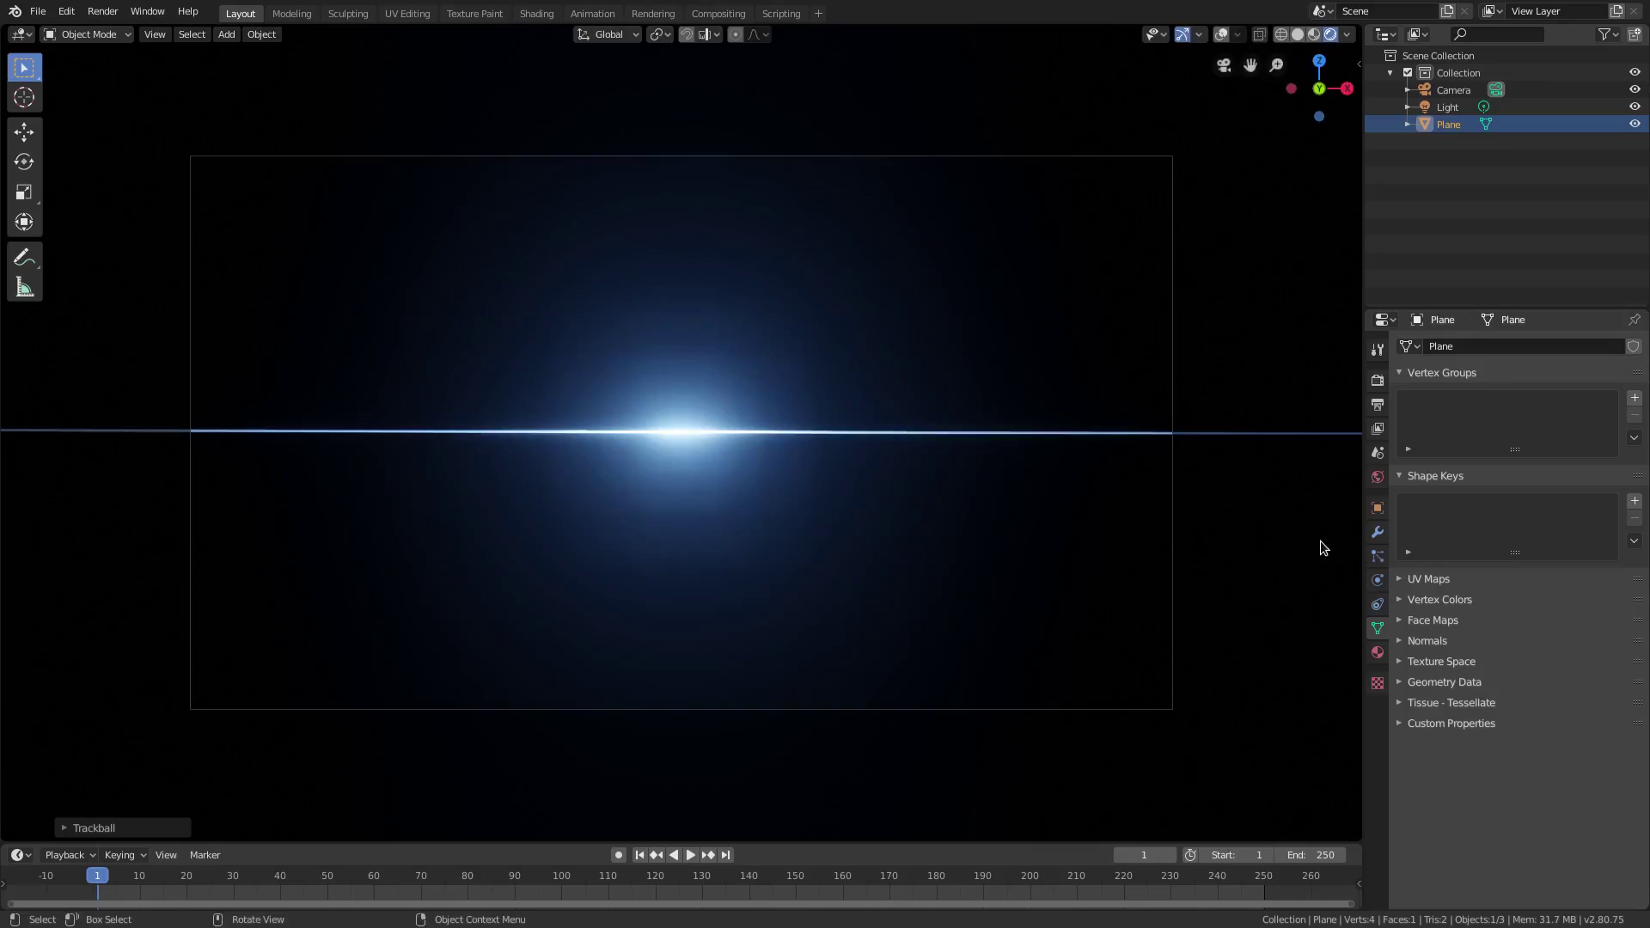
key(s)
key(Escape)
key(s)
key(x)
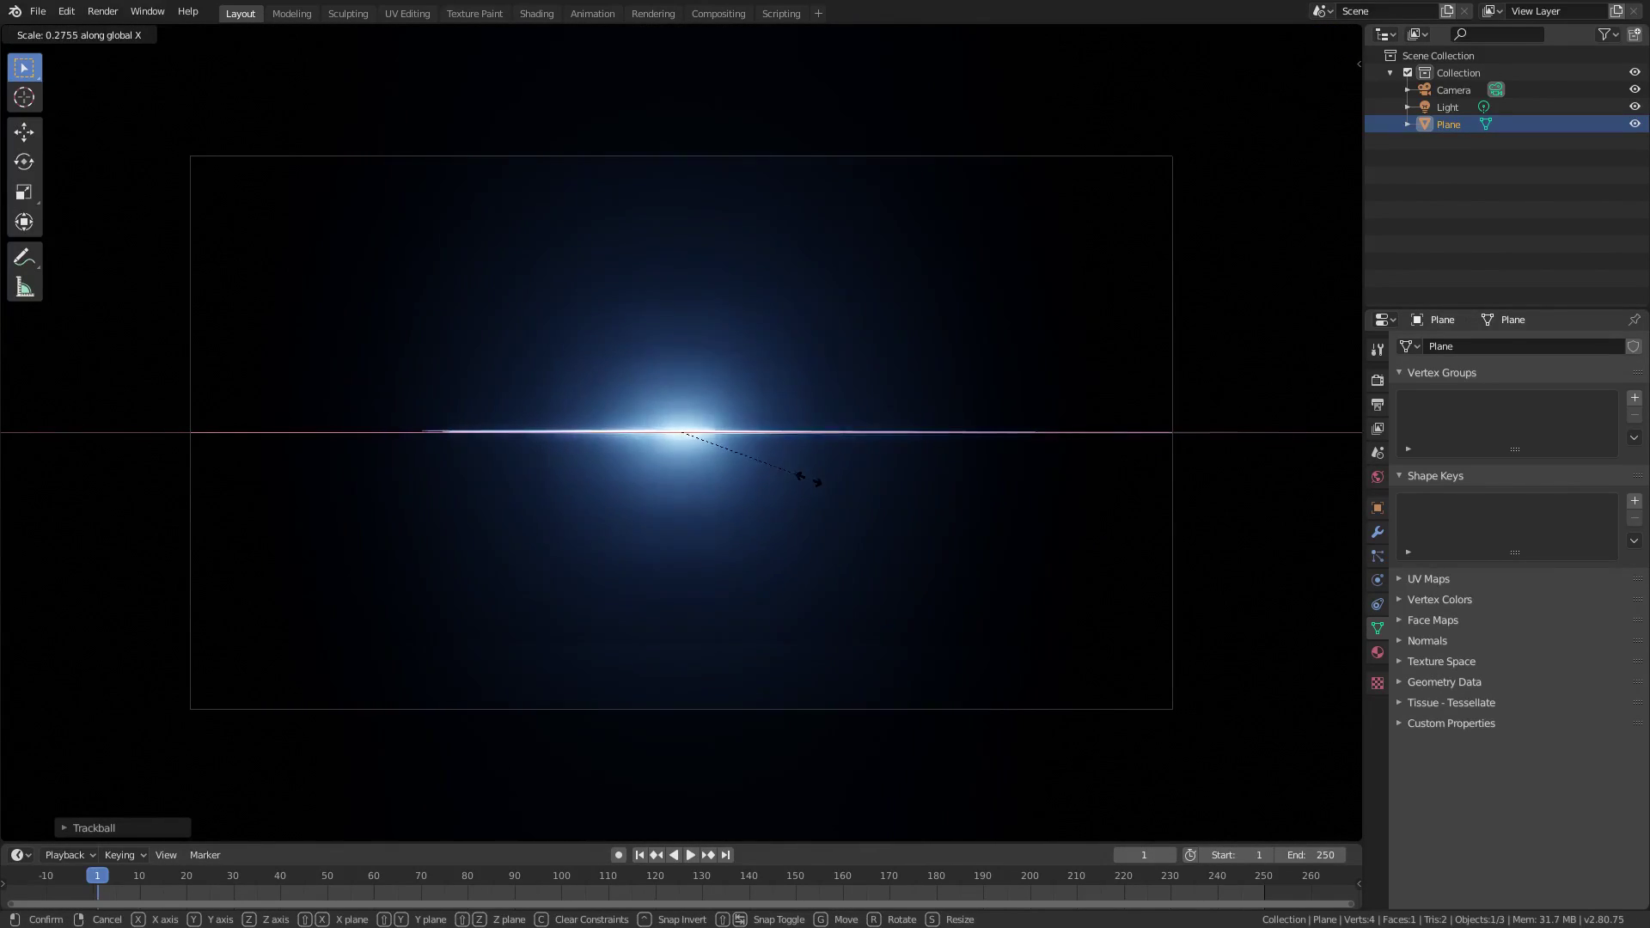
click(1048, 636)
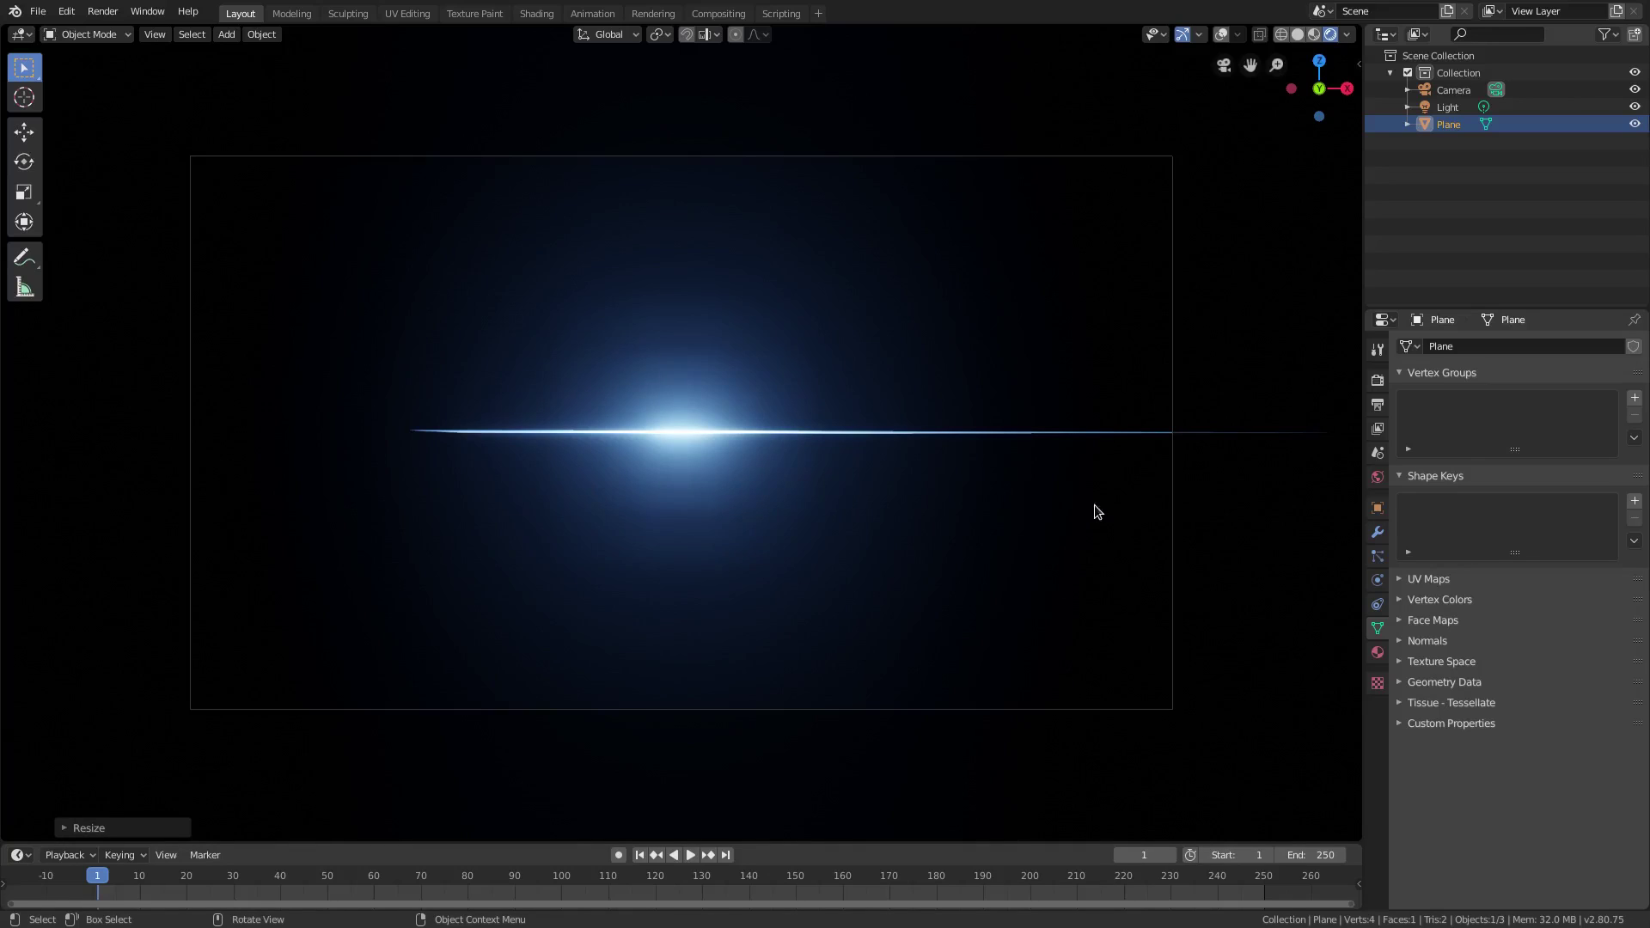
middle_drag(1095, 503, 1009, 544)
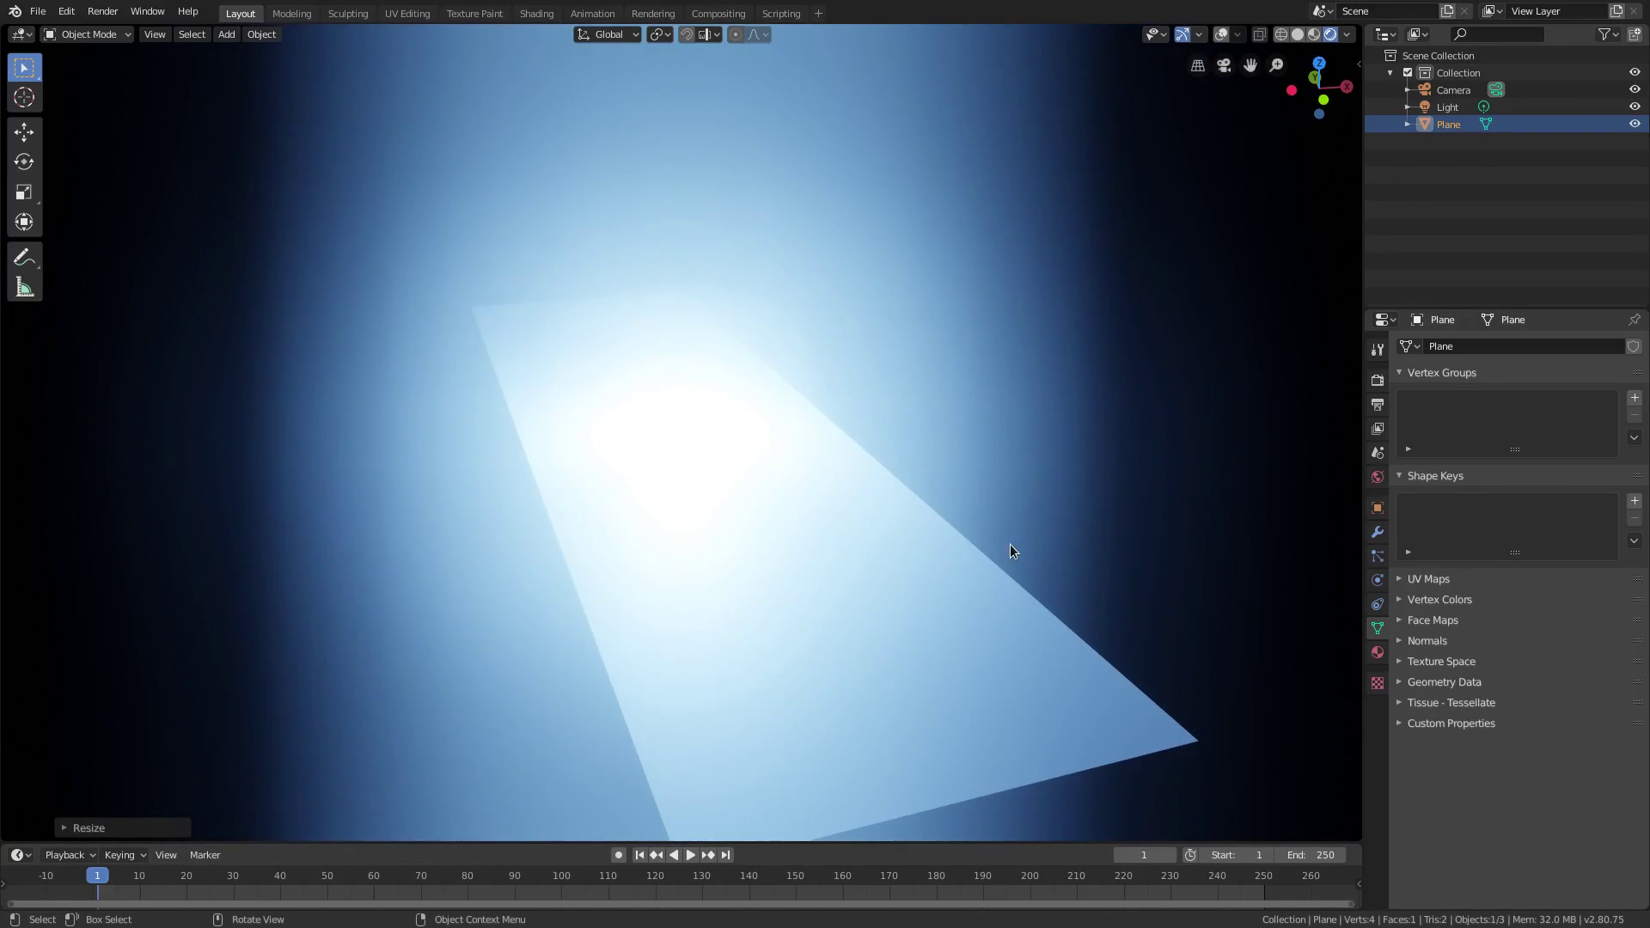
key(s)
key(y)
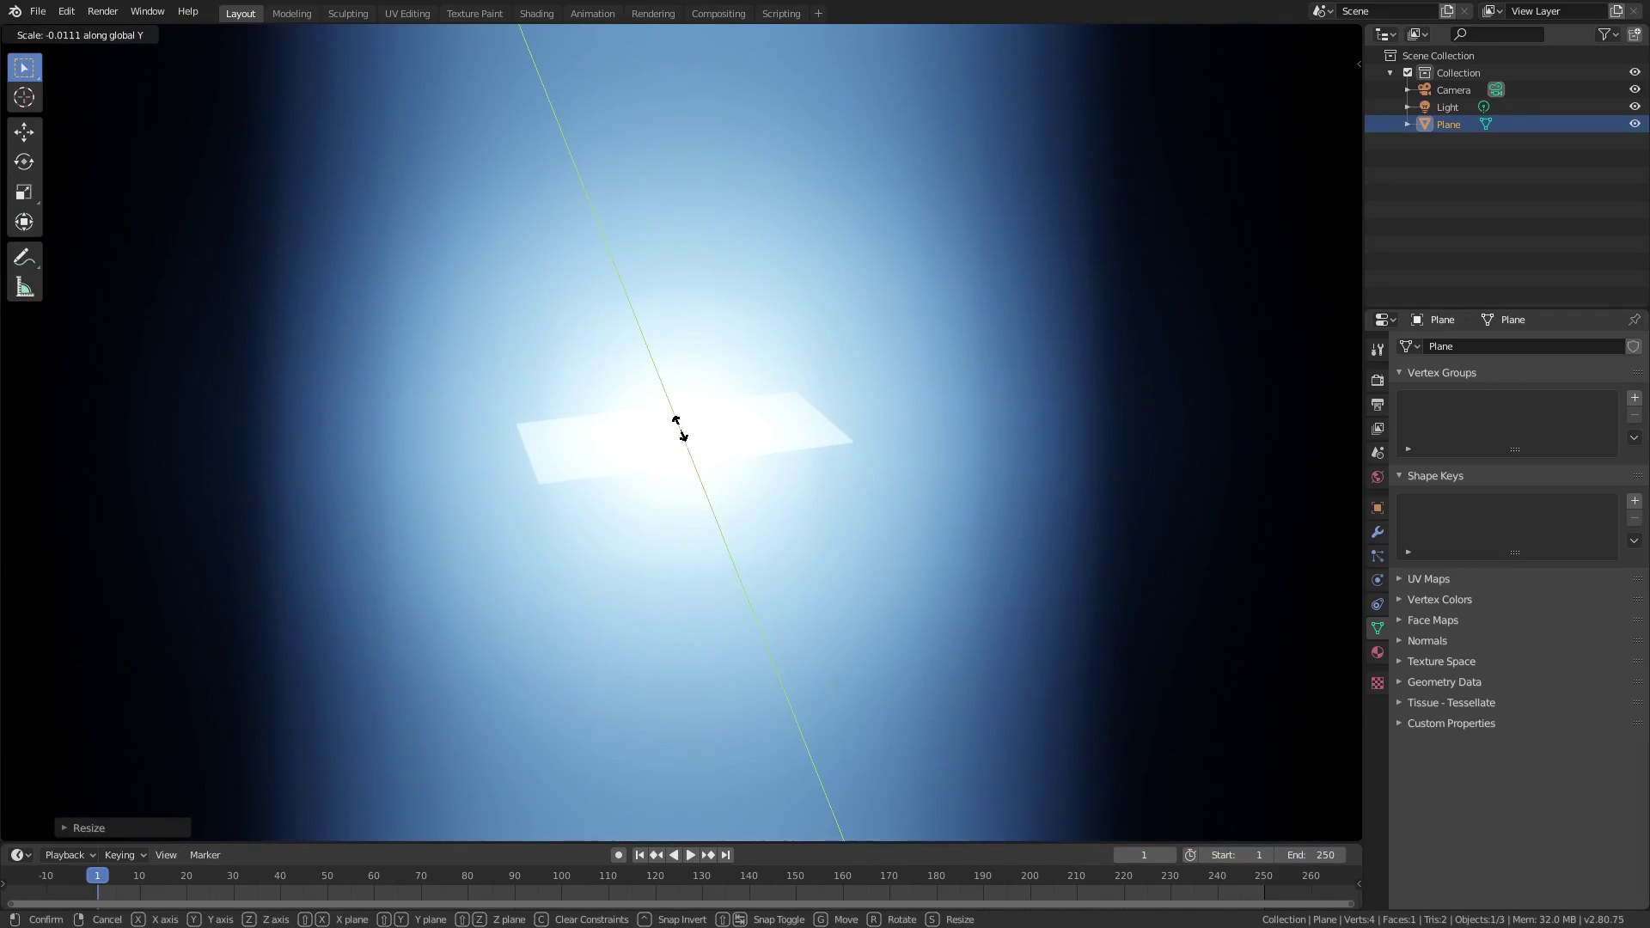
click(889, 437)
Return to camera view, add the light to the selection, and start rotating both.
key(KP_0)
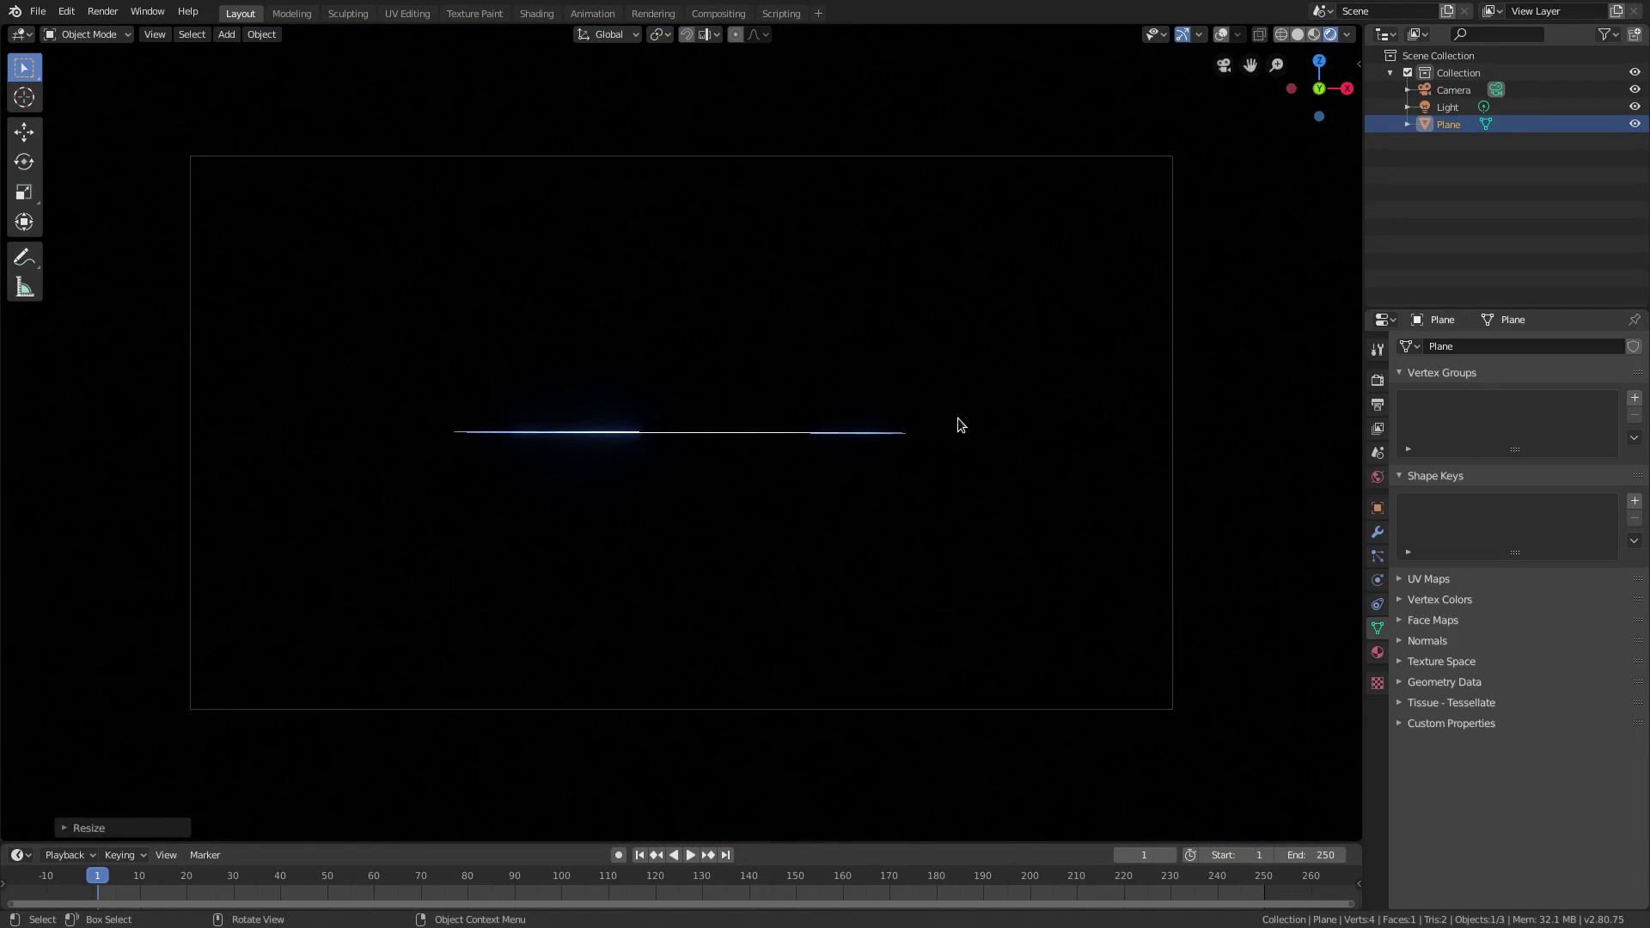
key(ctrl+b)
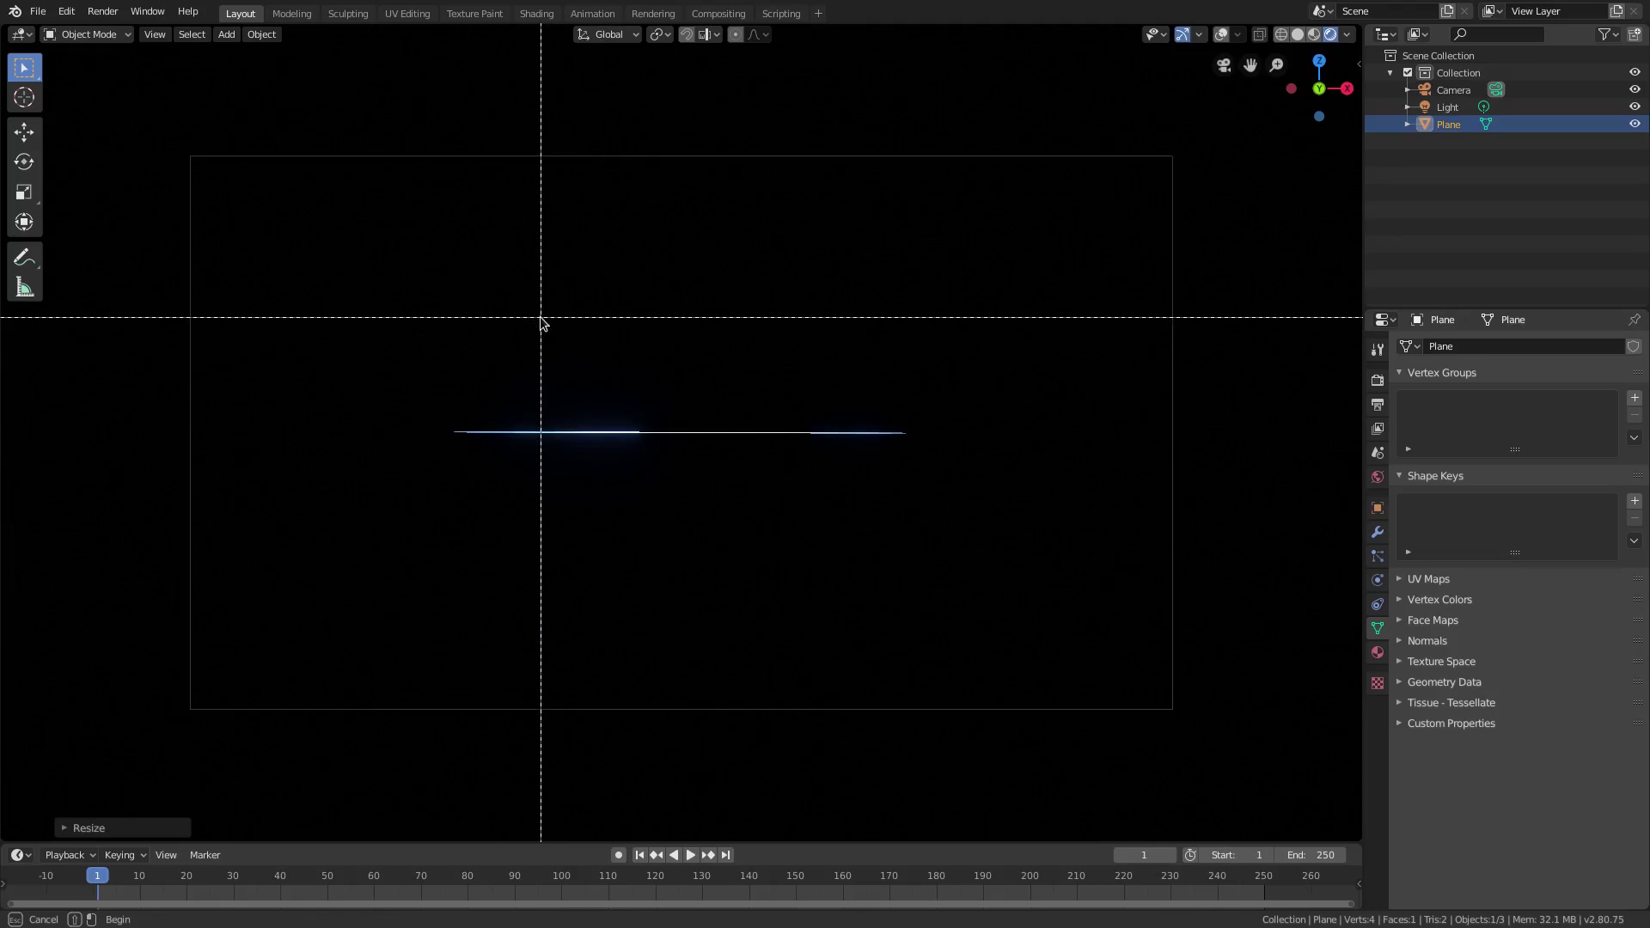
drag(542, 319, 781, 499)
shift+click(1131, 489)
key(r)
key(r)
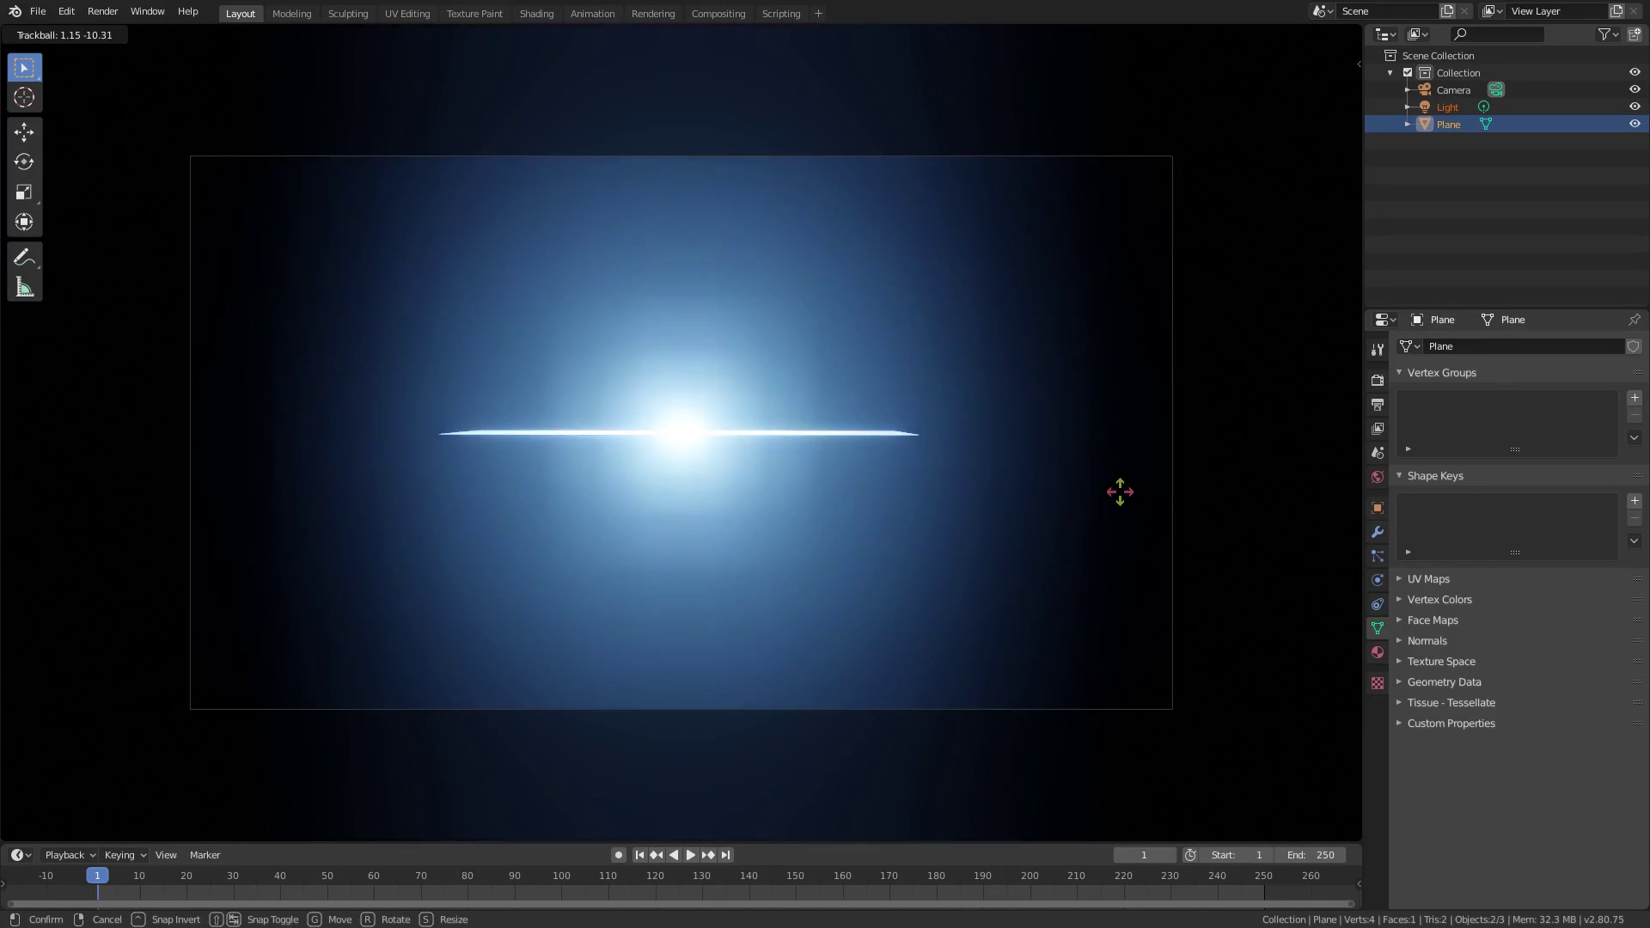
Confirm the tilt, stretch the streak wider along X, and rotate it further.
click(1119, 491)
key(s)
key(x)
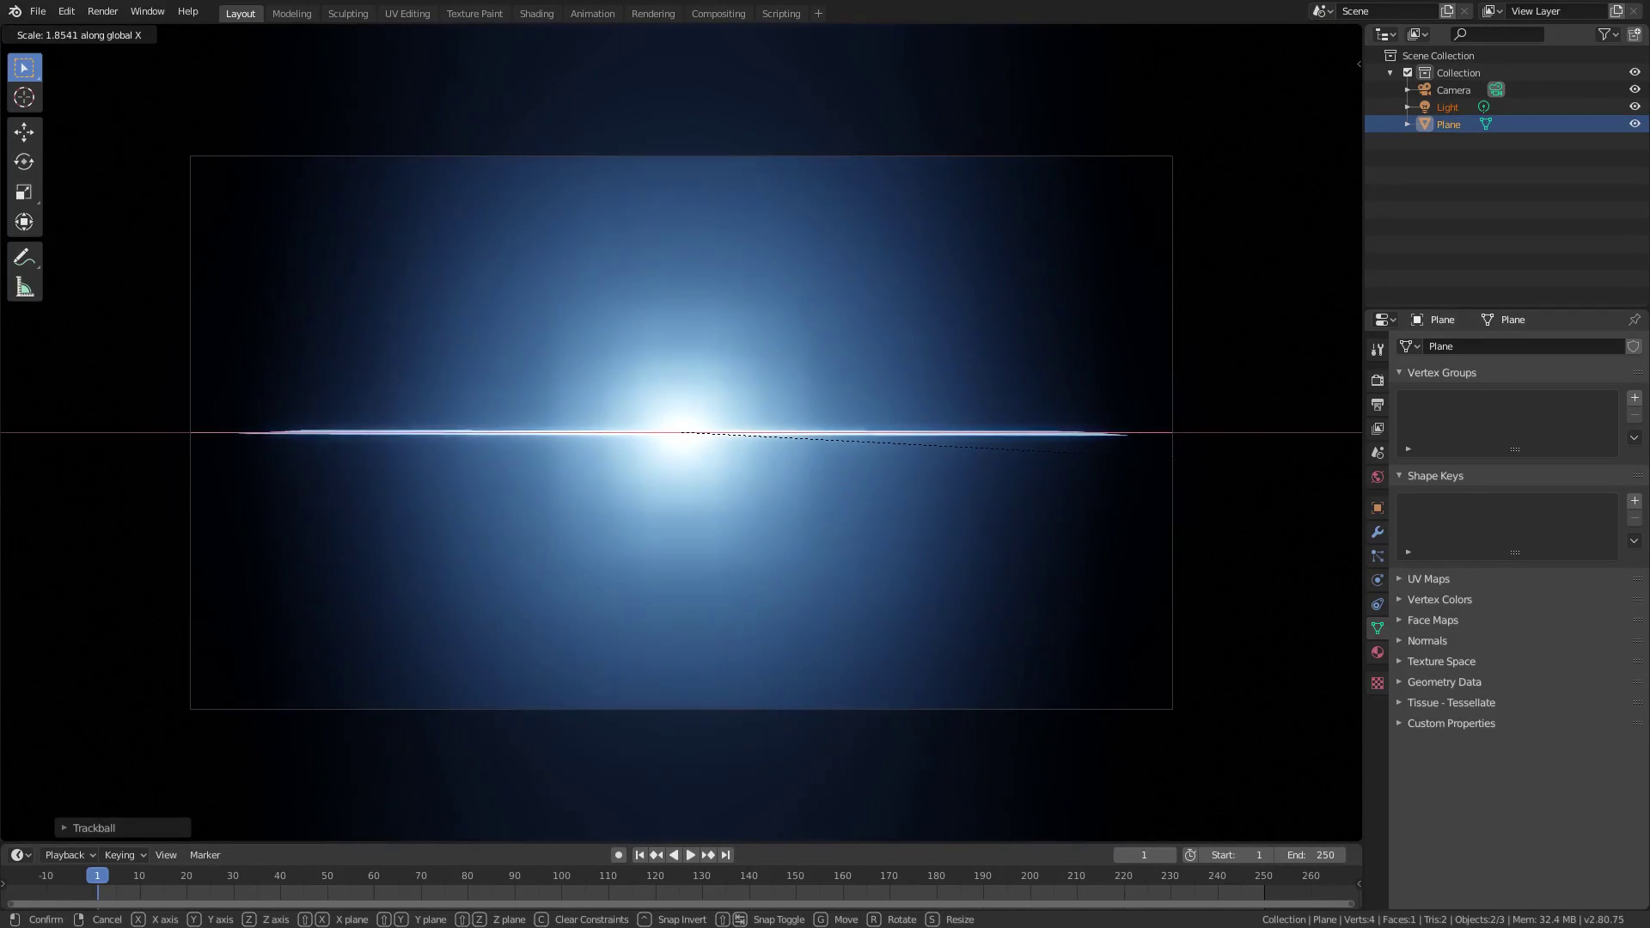
click(1085, 452)
key(r)
key(r)
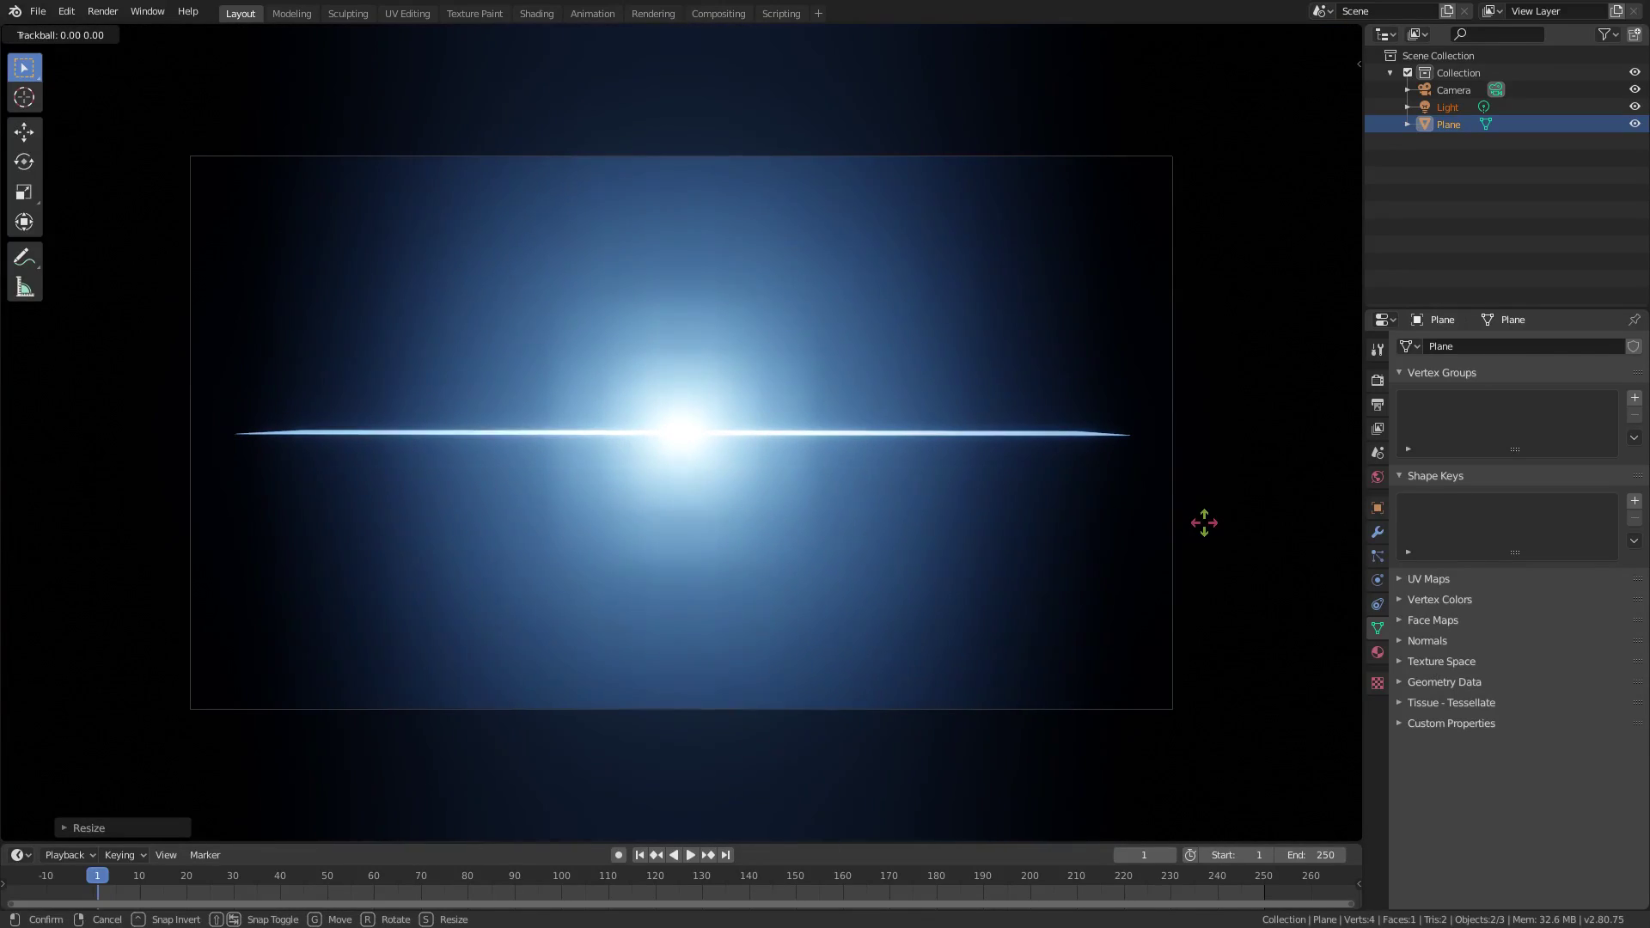
click(1196, 477)
key(r)
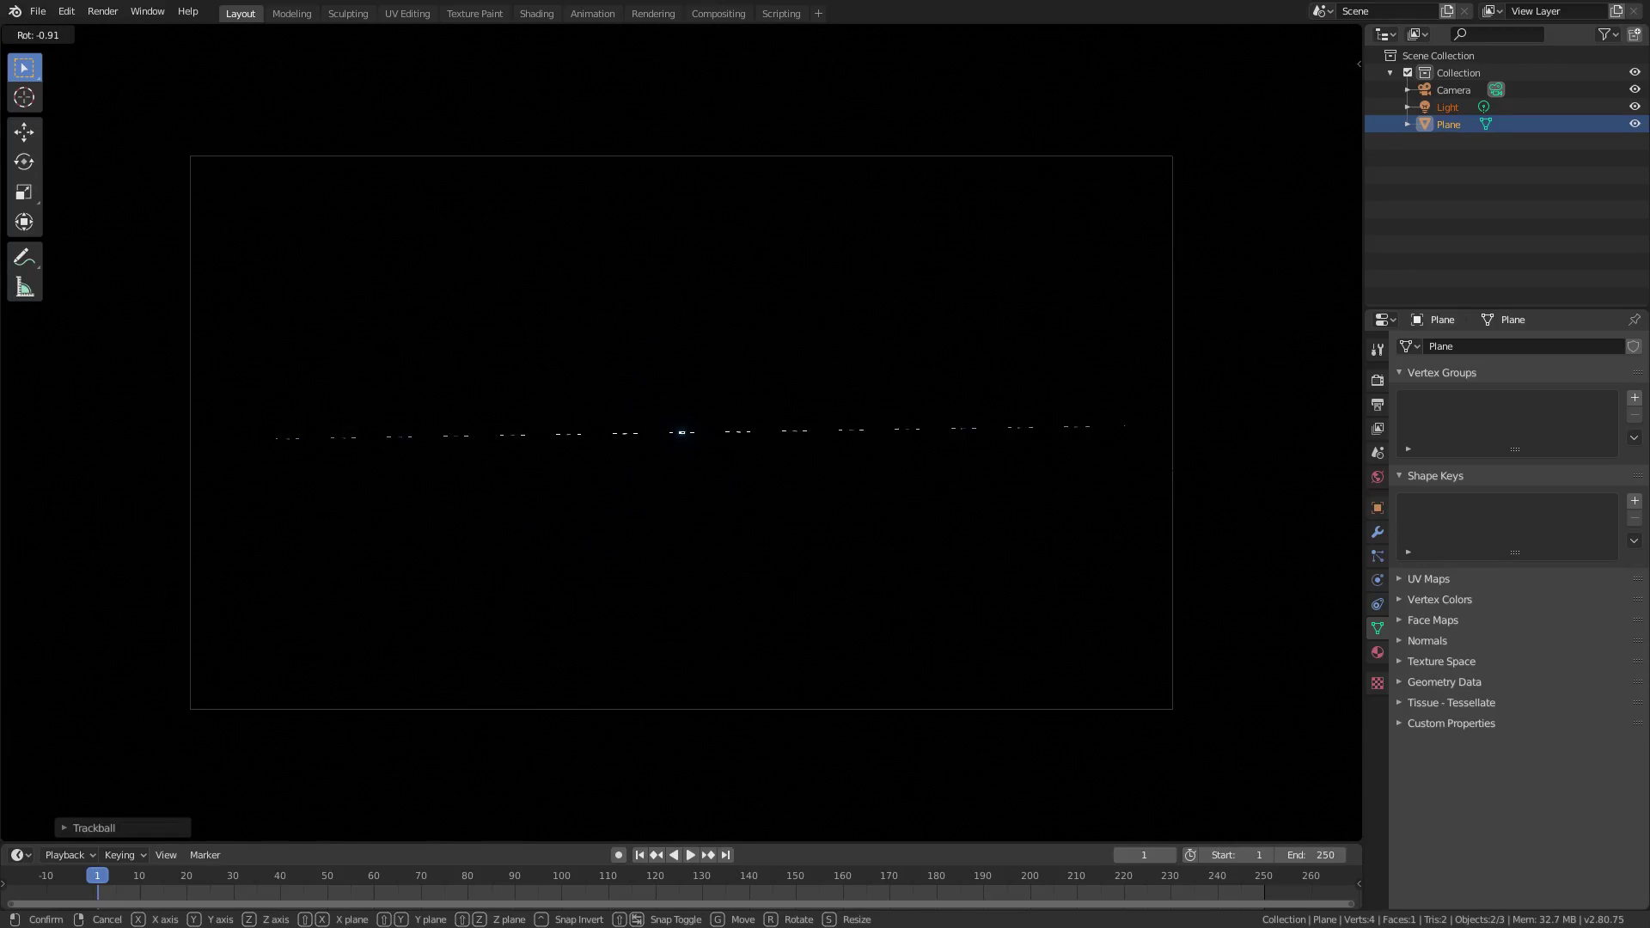
click(1208, 461)
Enlarge the streak, tilt it slightly, and move it into the frame's upper third.
key(s)
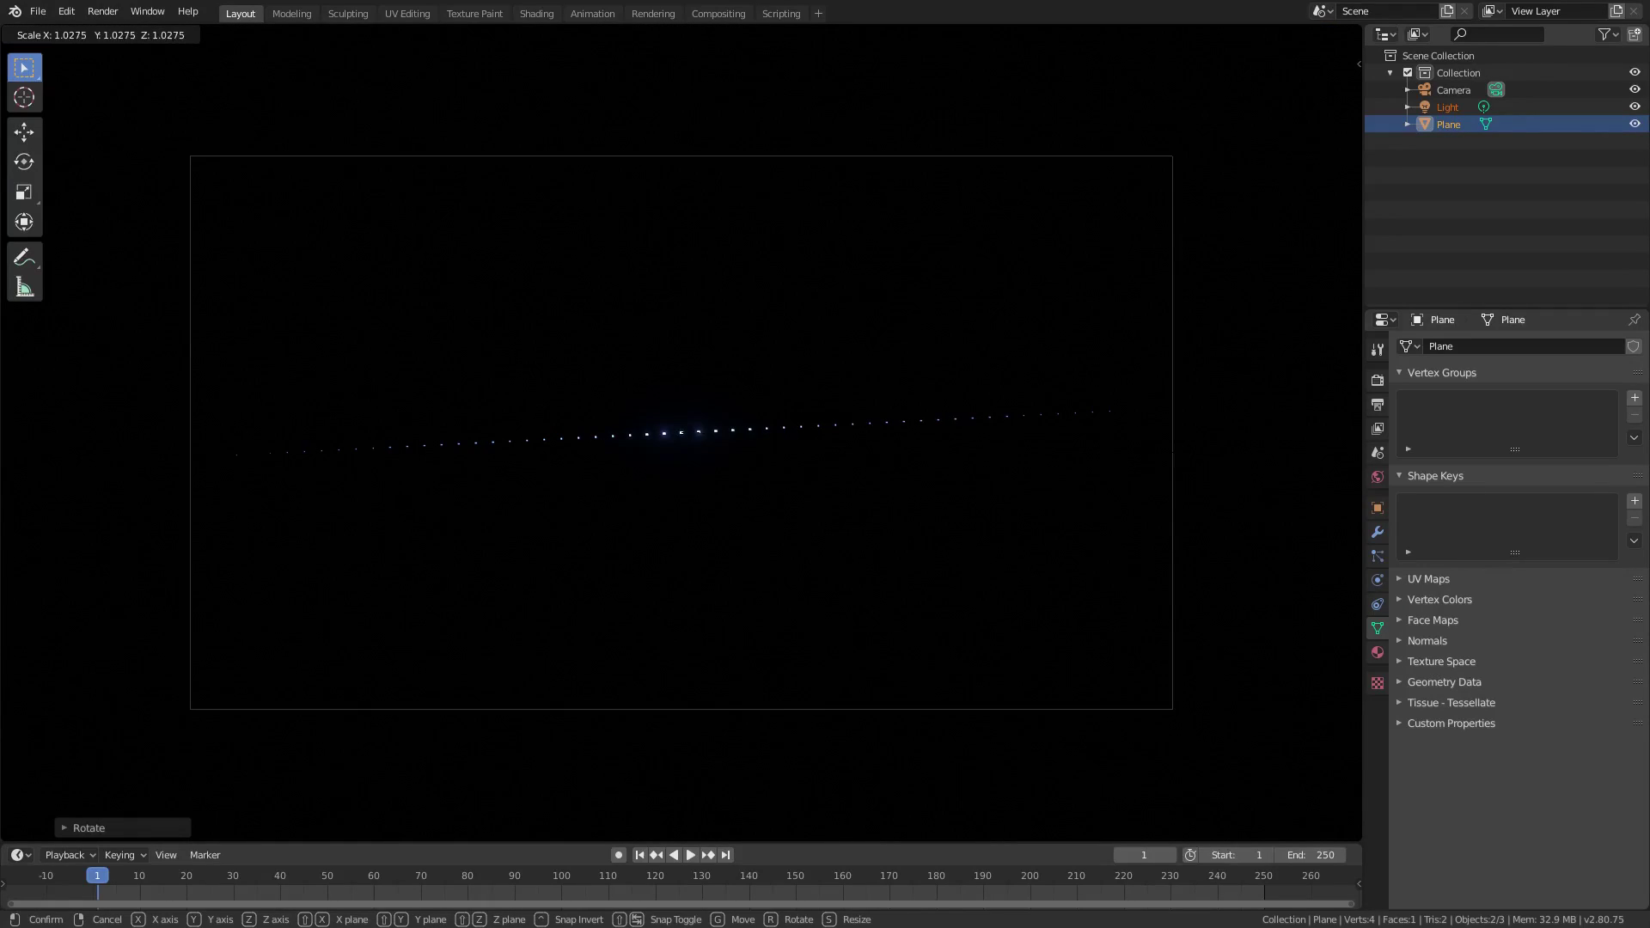
click(1225, 463)
key(r)
key(r)
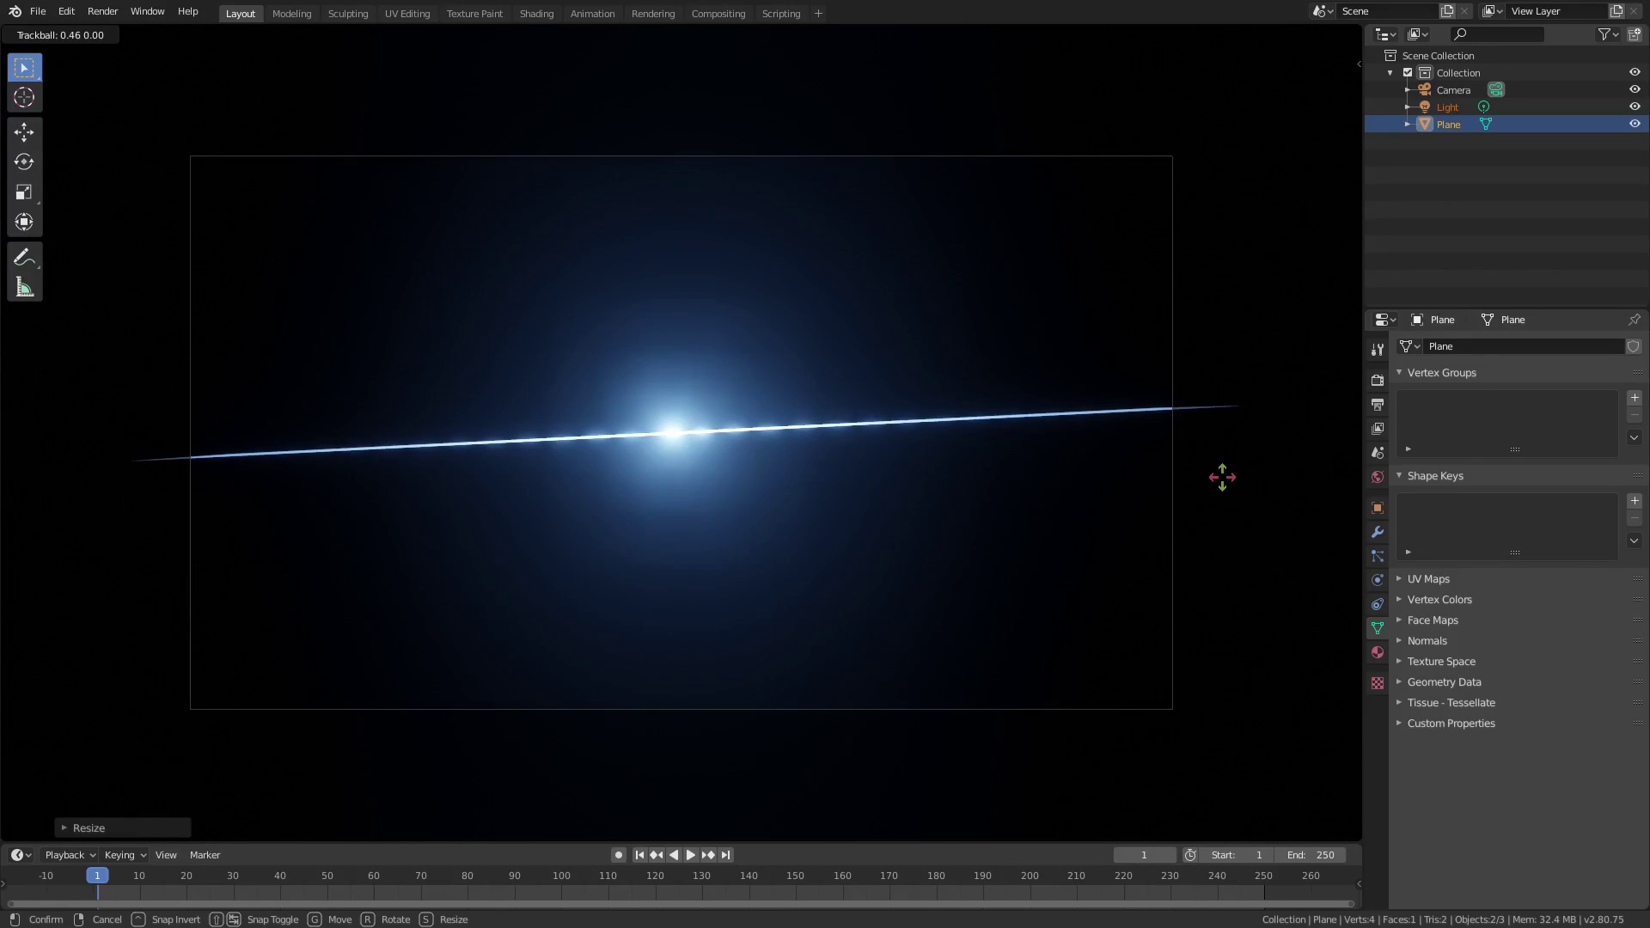
click(1221, 475)
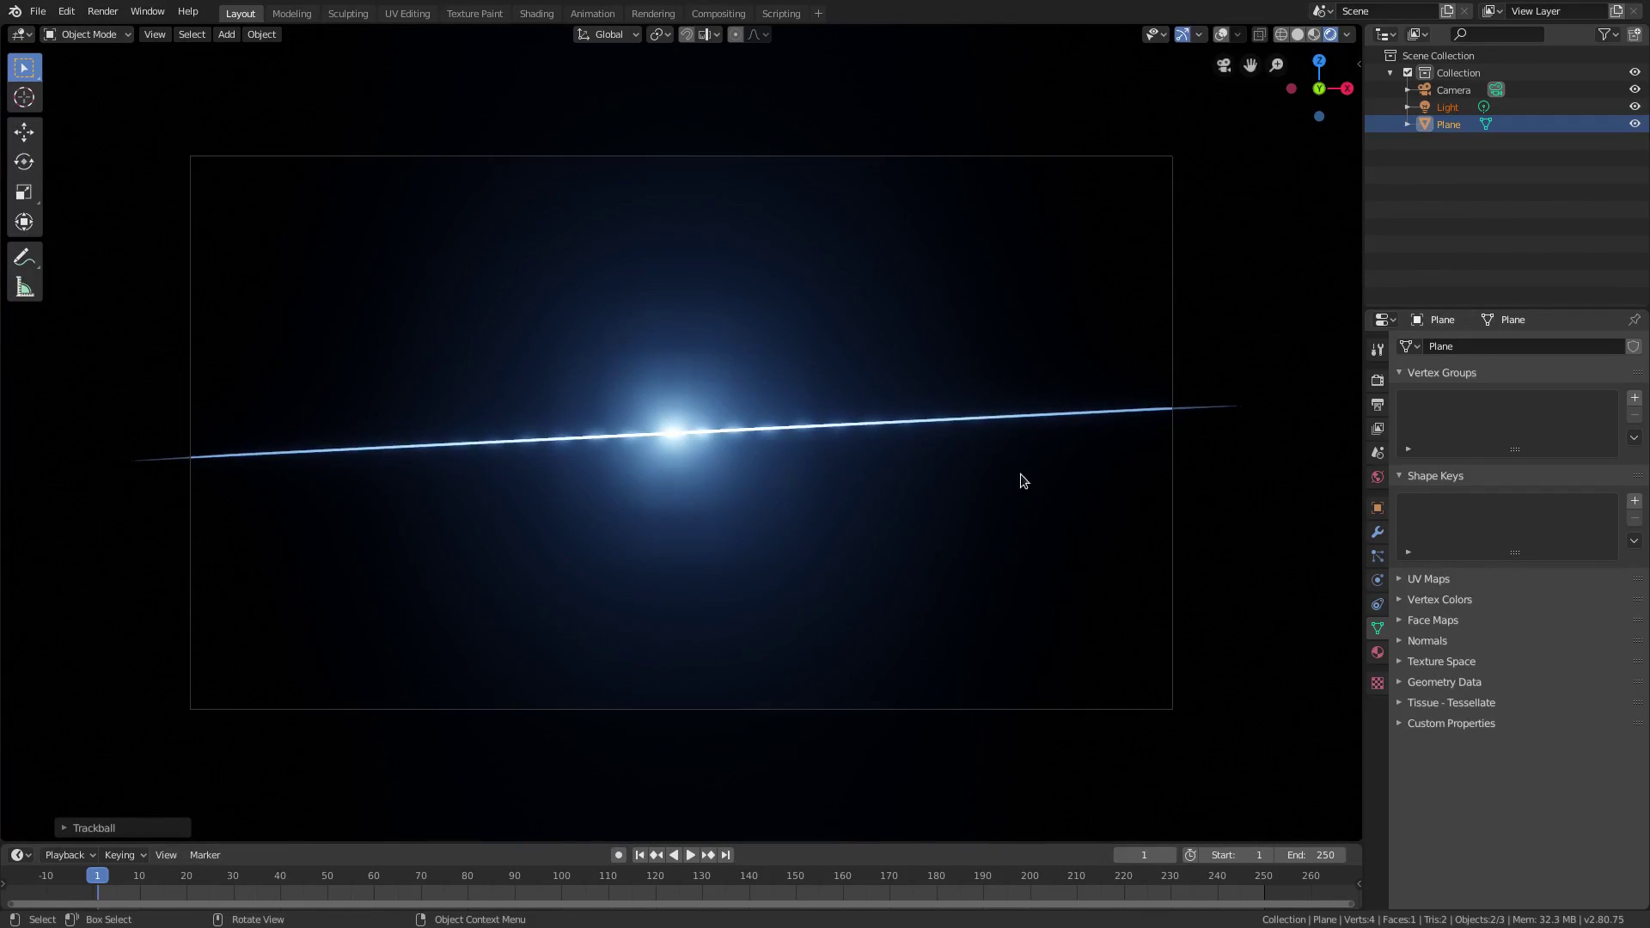
key(g)
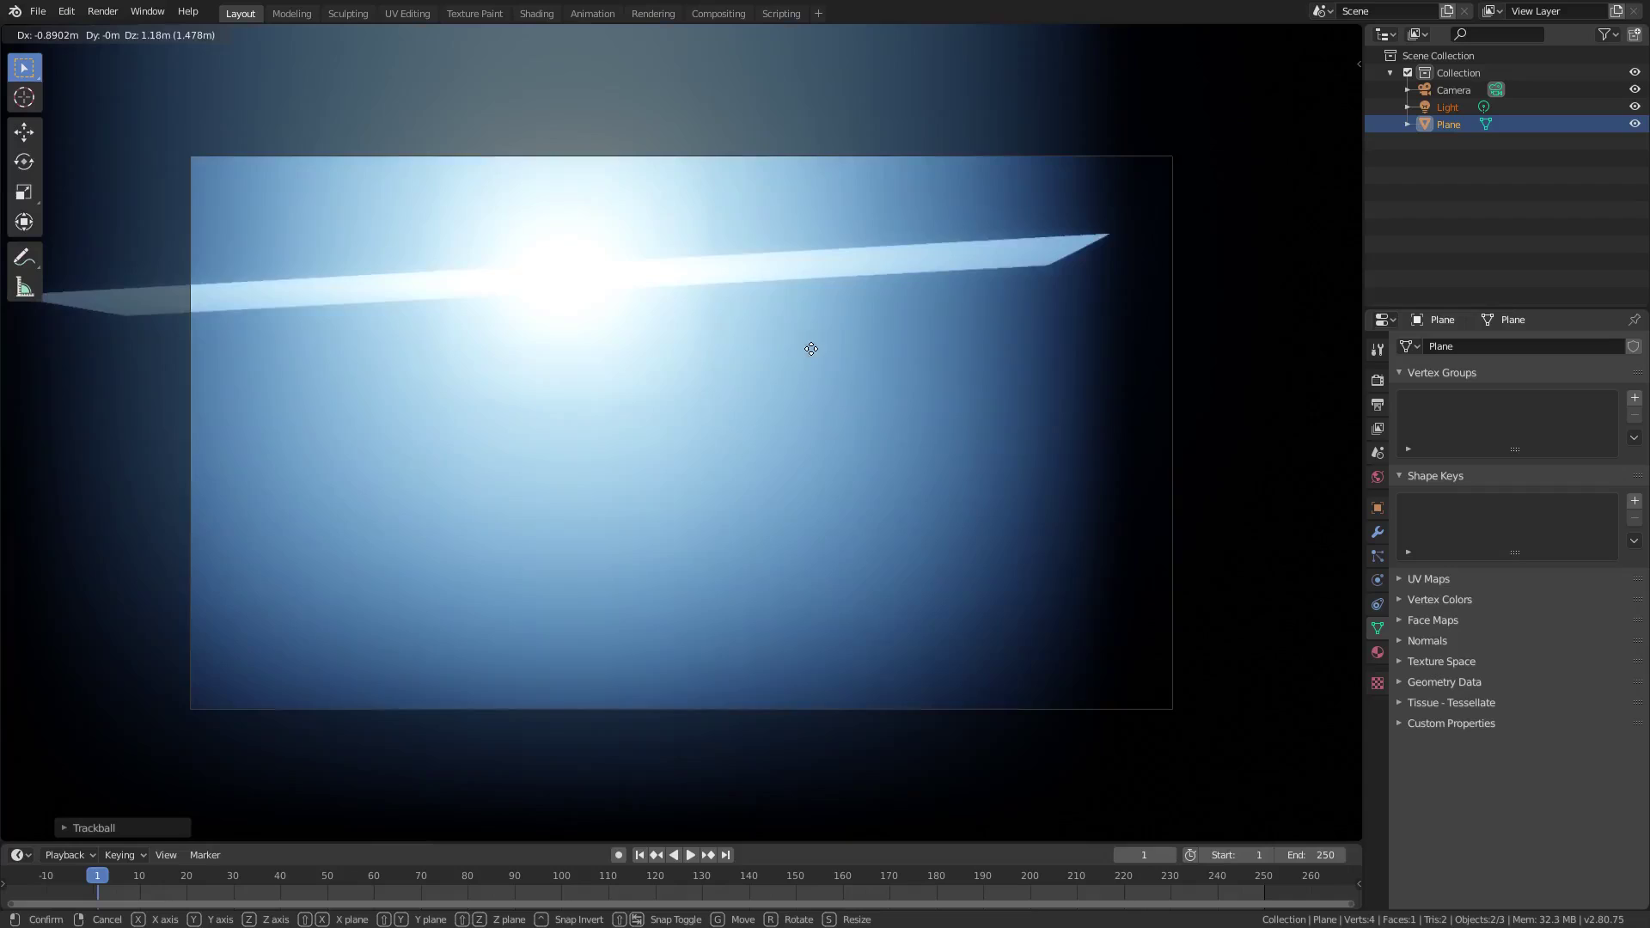
click(811, 344)
Give the streak its final rotation and switch the viewport to Solid shading.
key(r)
key(r)
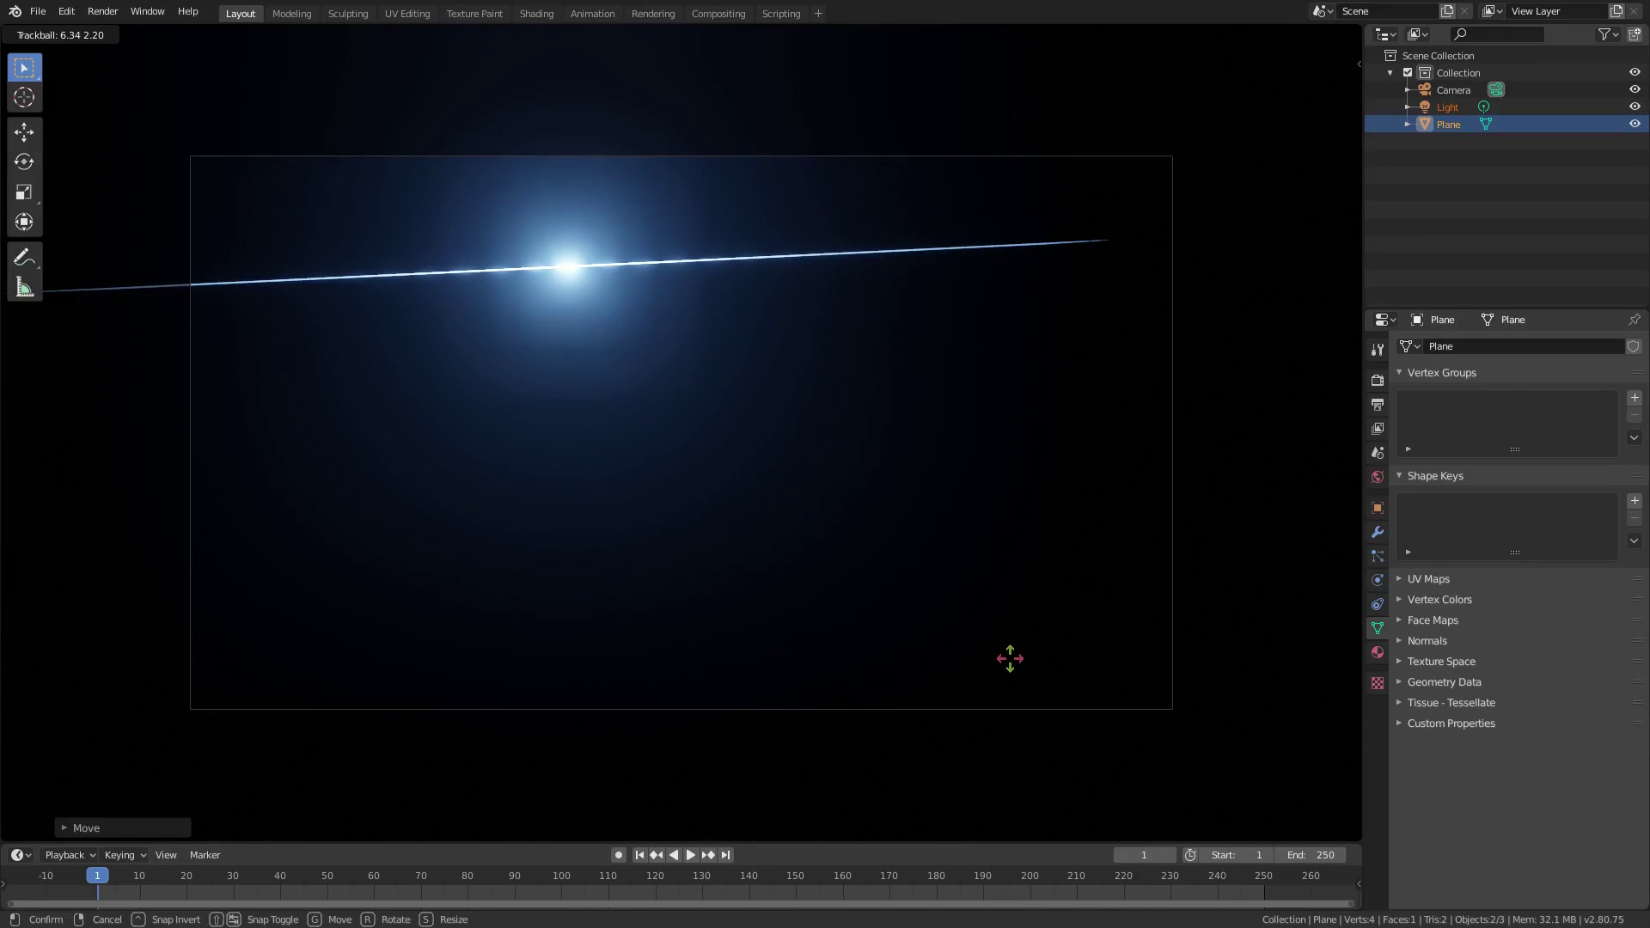
click(1010, 658)
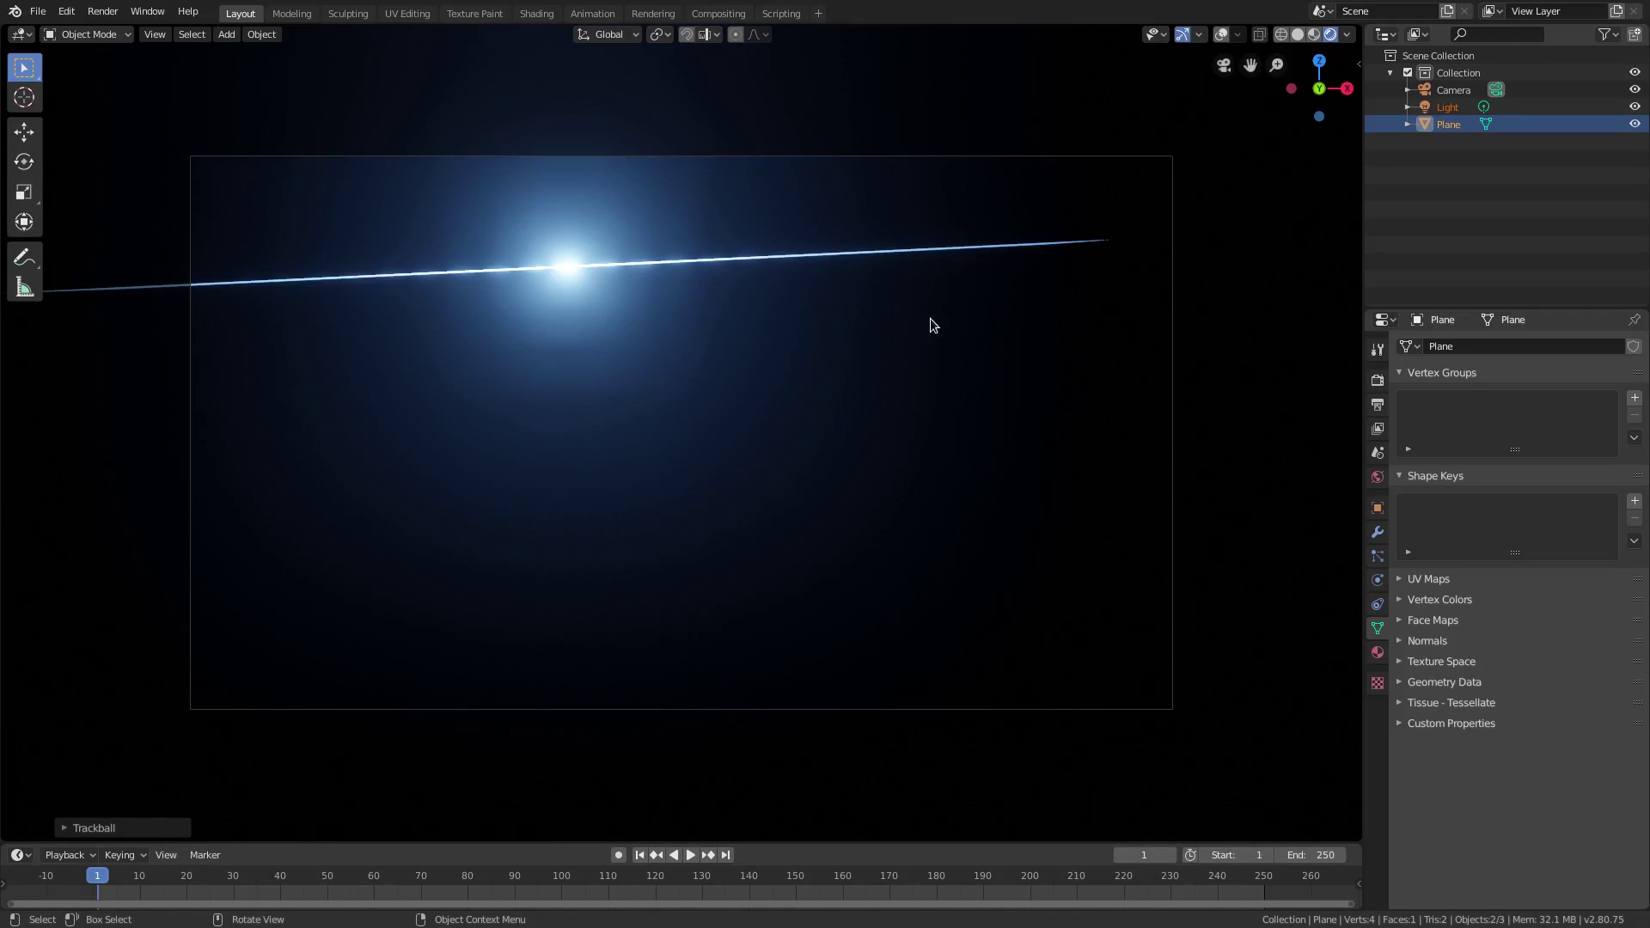
click(1298, 34)
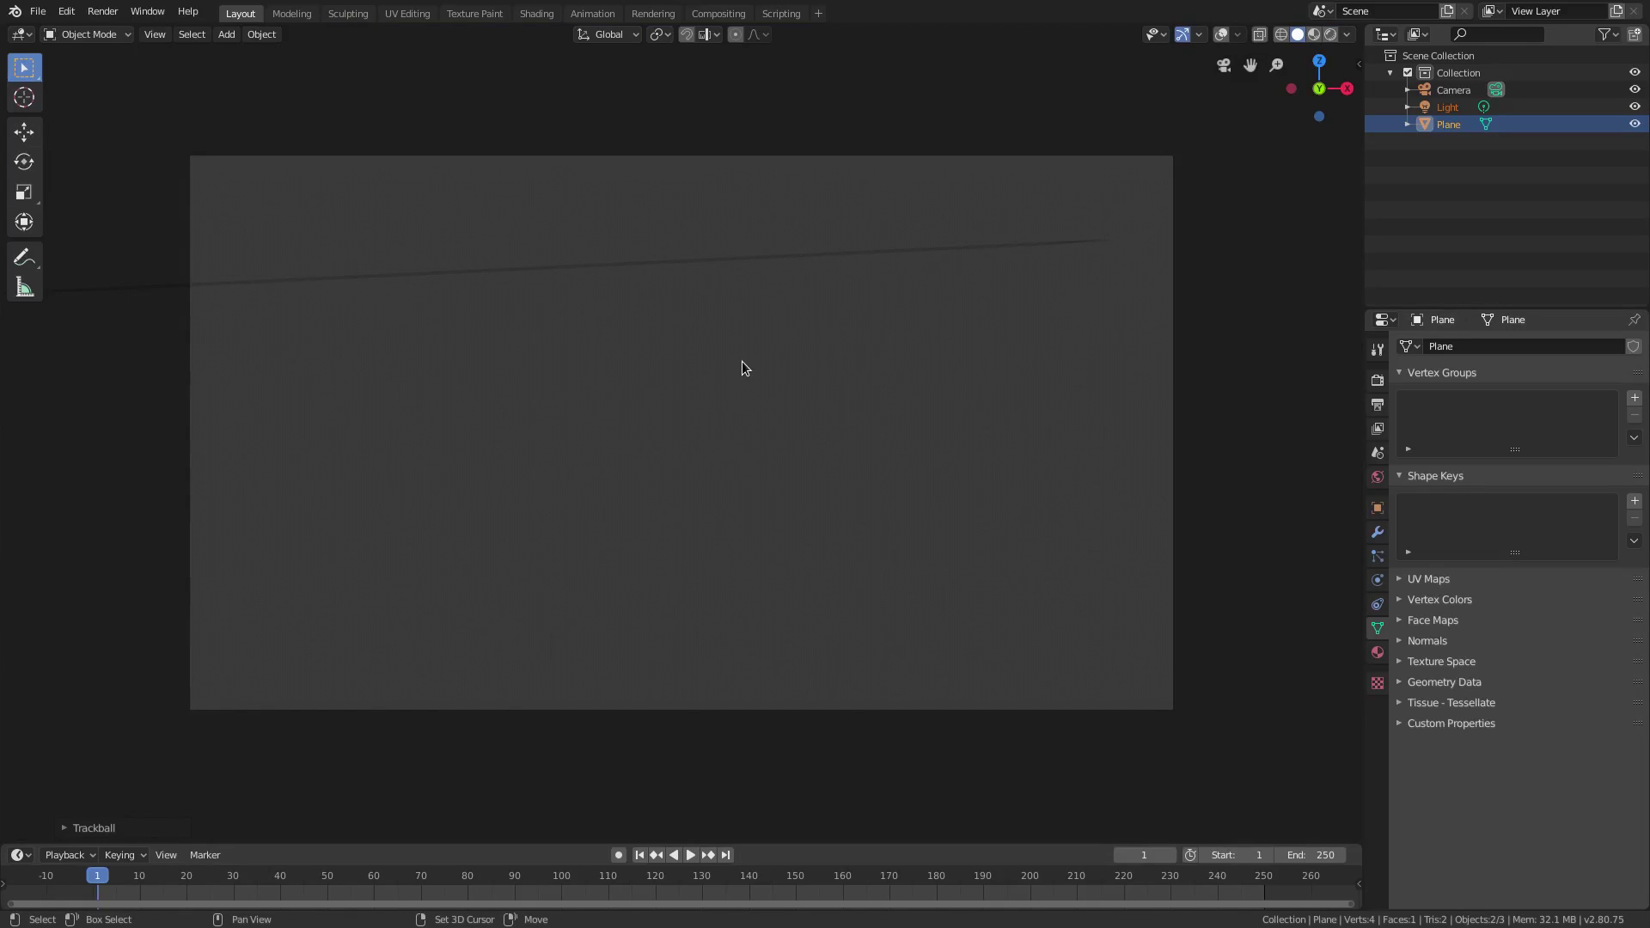
Add a new plane, rotate it 90° on X to face the camera, and widen it along X.
key(shift+a)
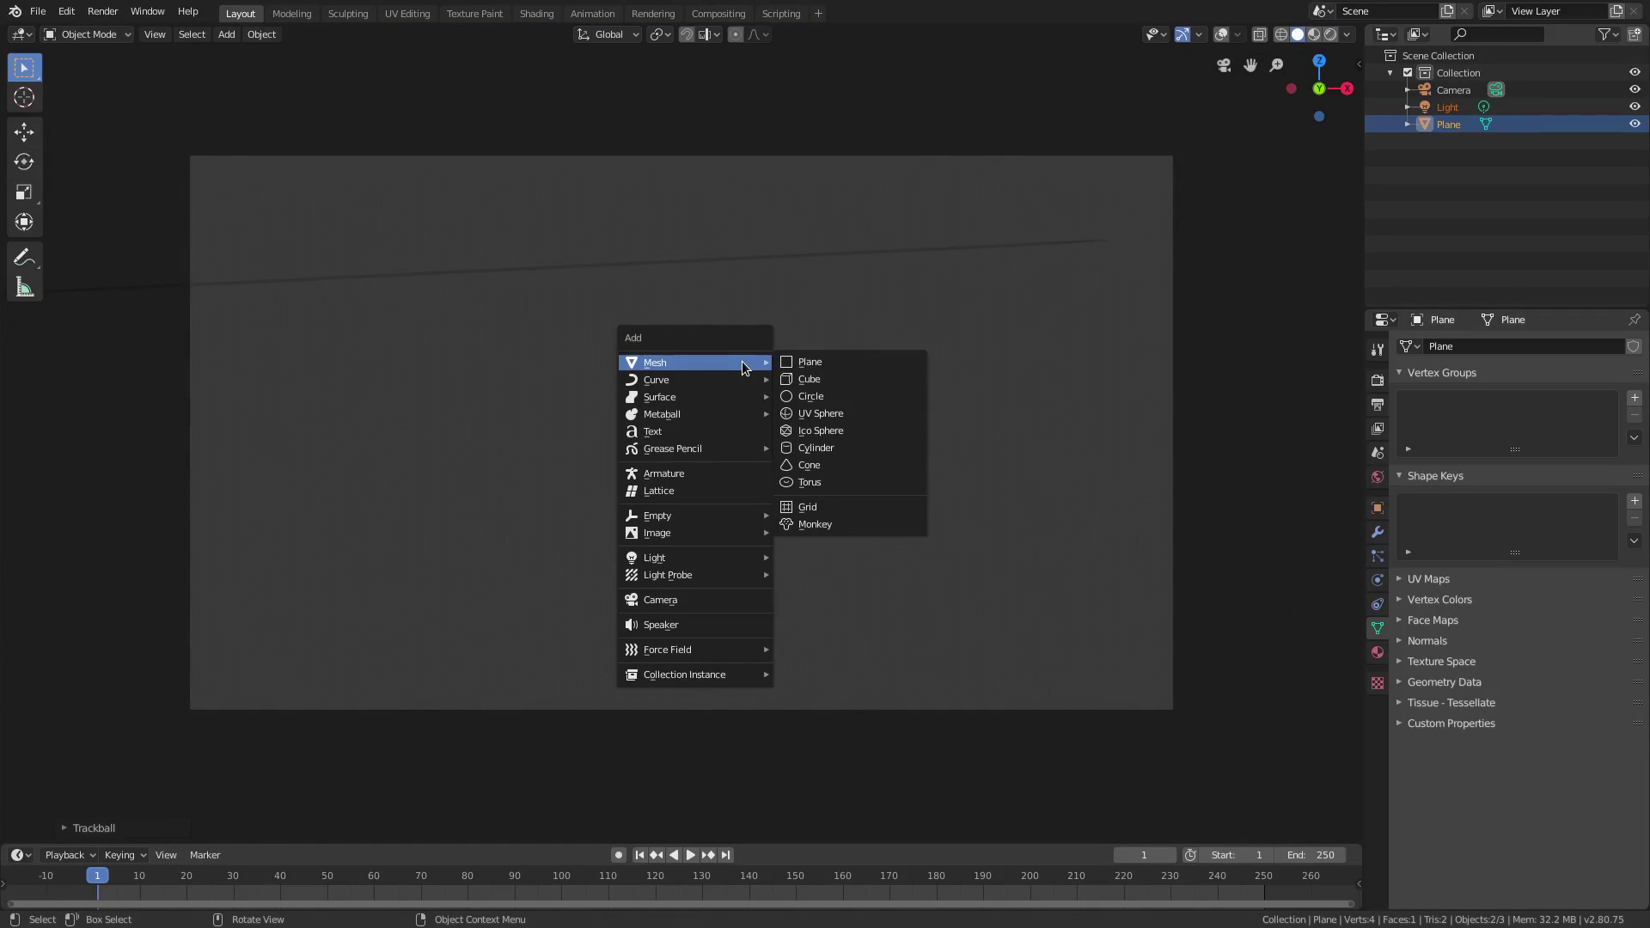
click(812, 362)
text(rx)
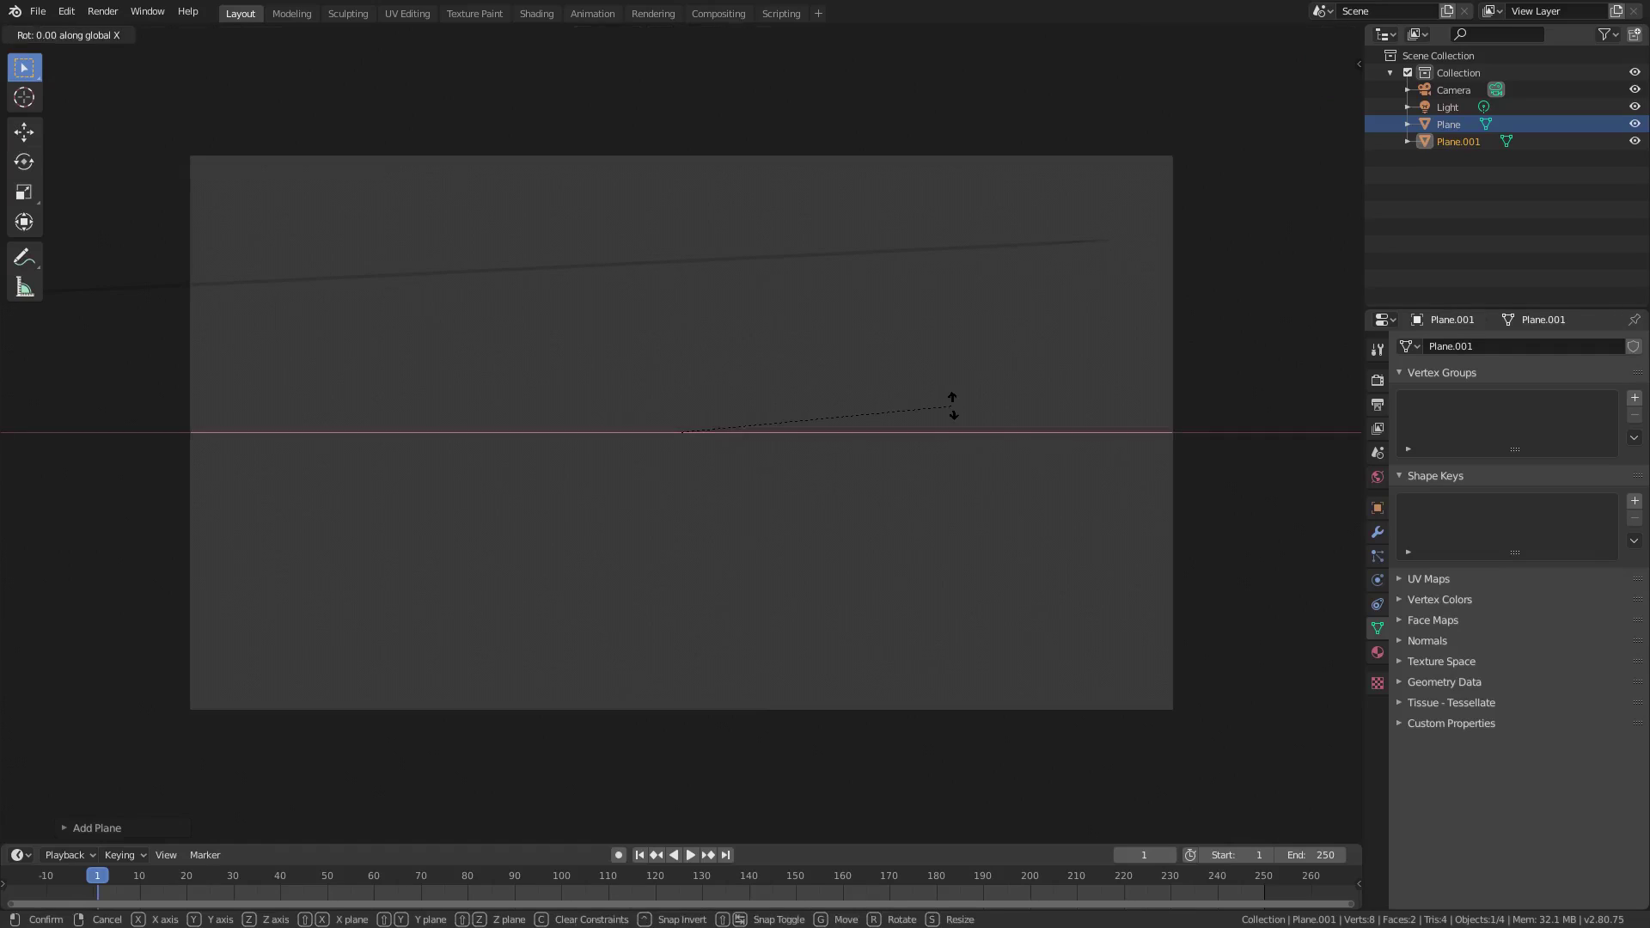
text(90)
key(Return)
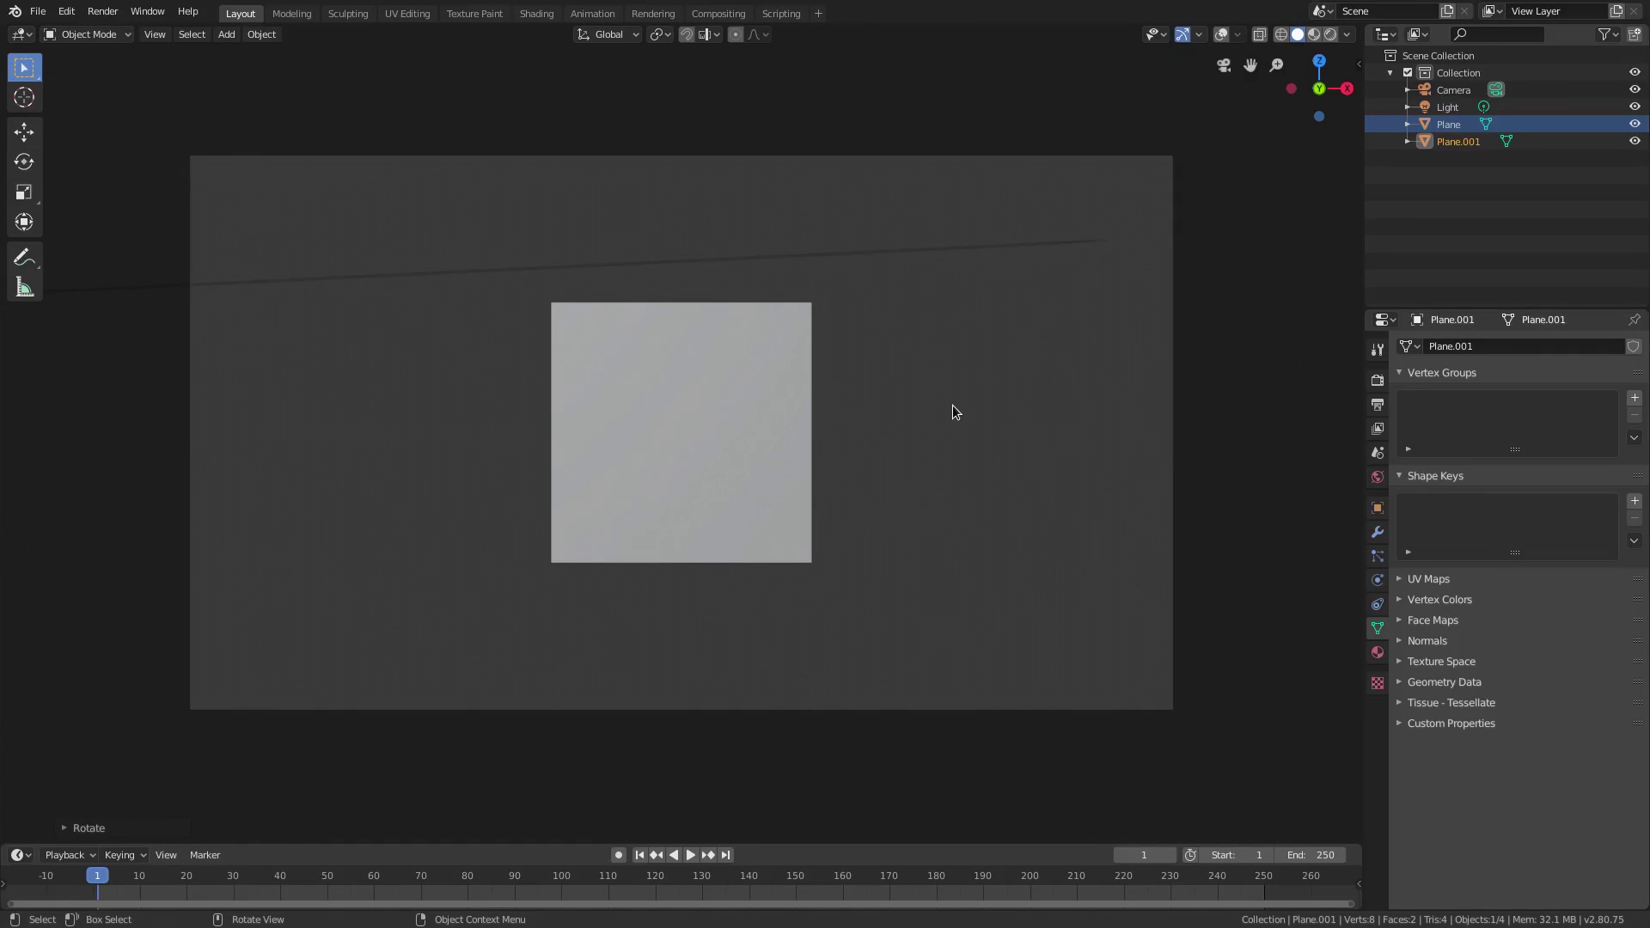
key(s)
key(x)
click(171, 379)
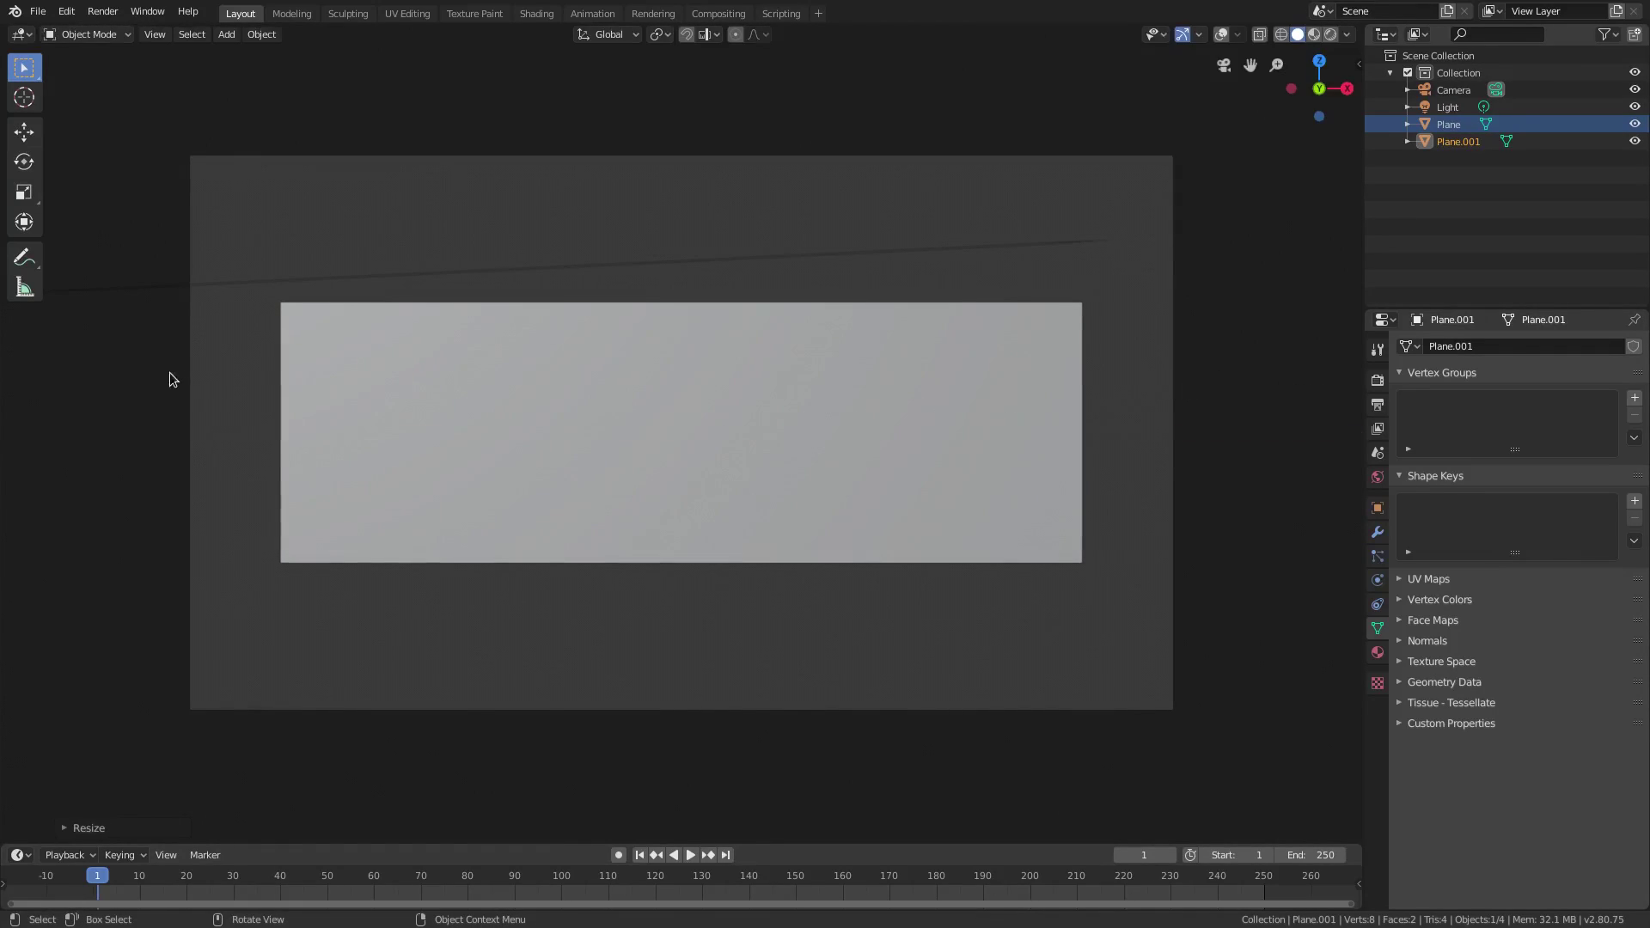
In Edit Mode, divide the plane with a Loop Cut of 11 vertical cuts.
key(Tab)
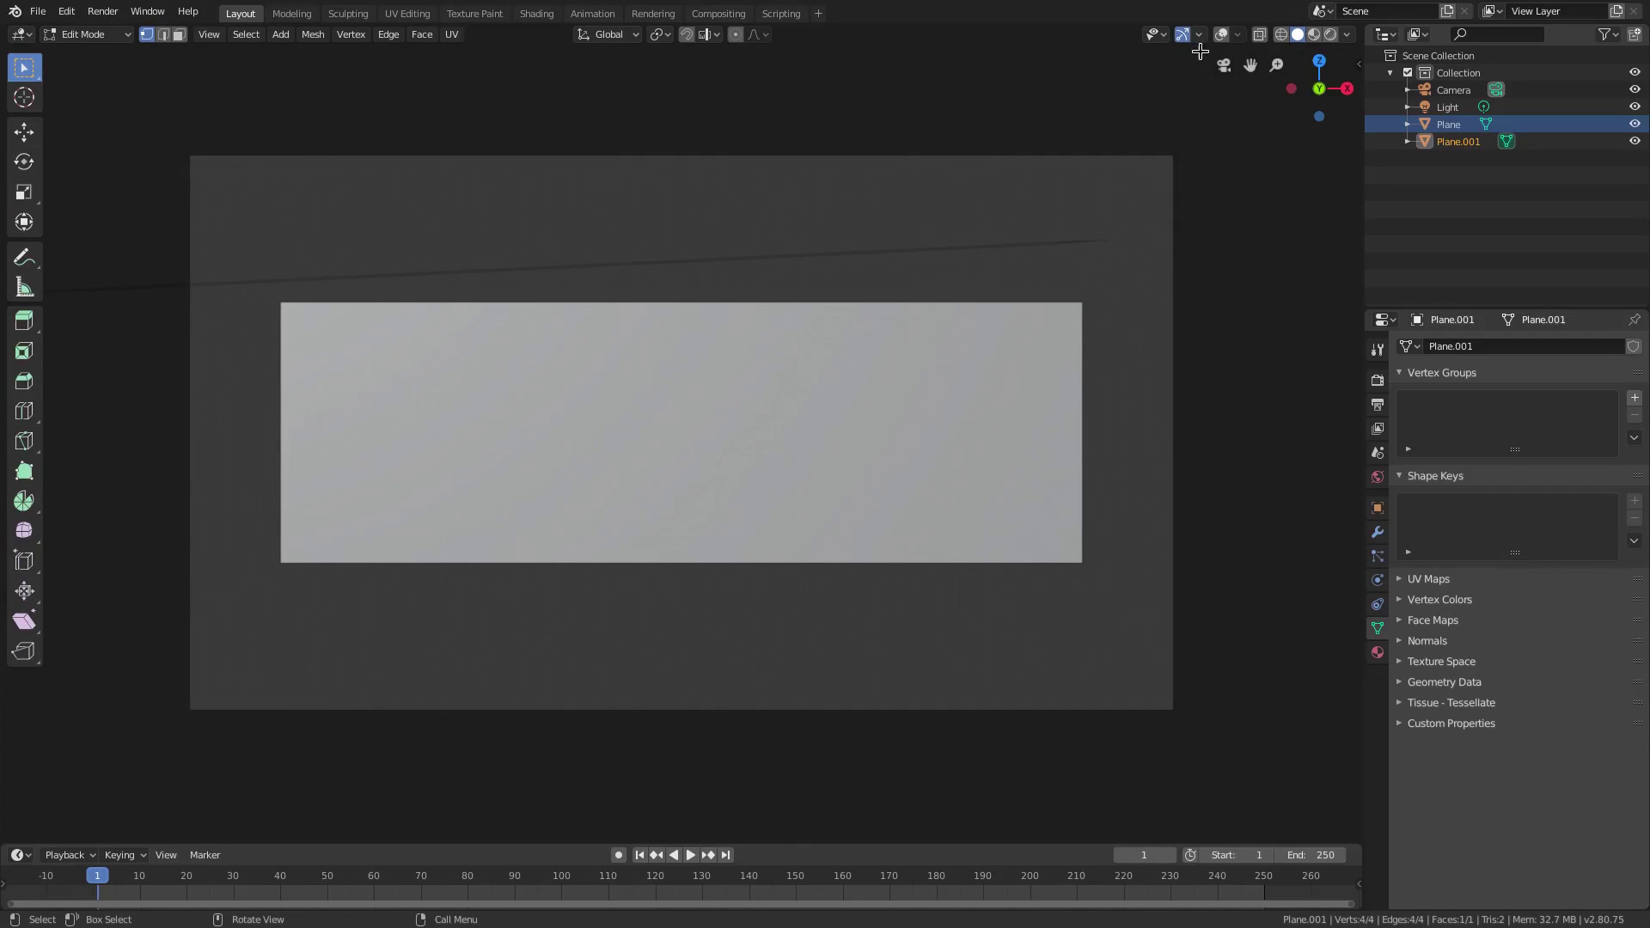
click(1220, 33)
click(1220, 34)
click(1221, 33)
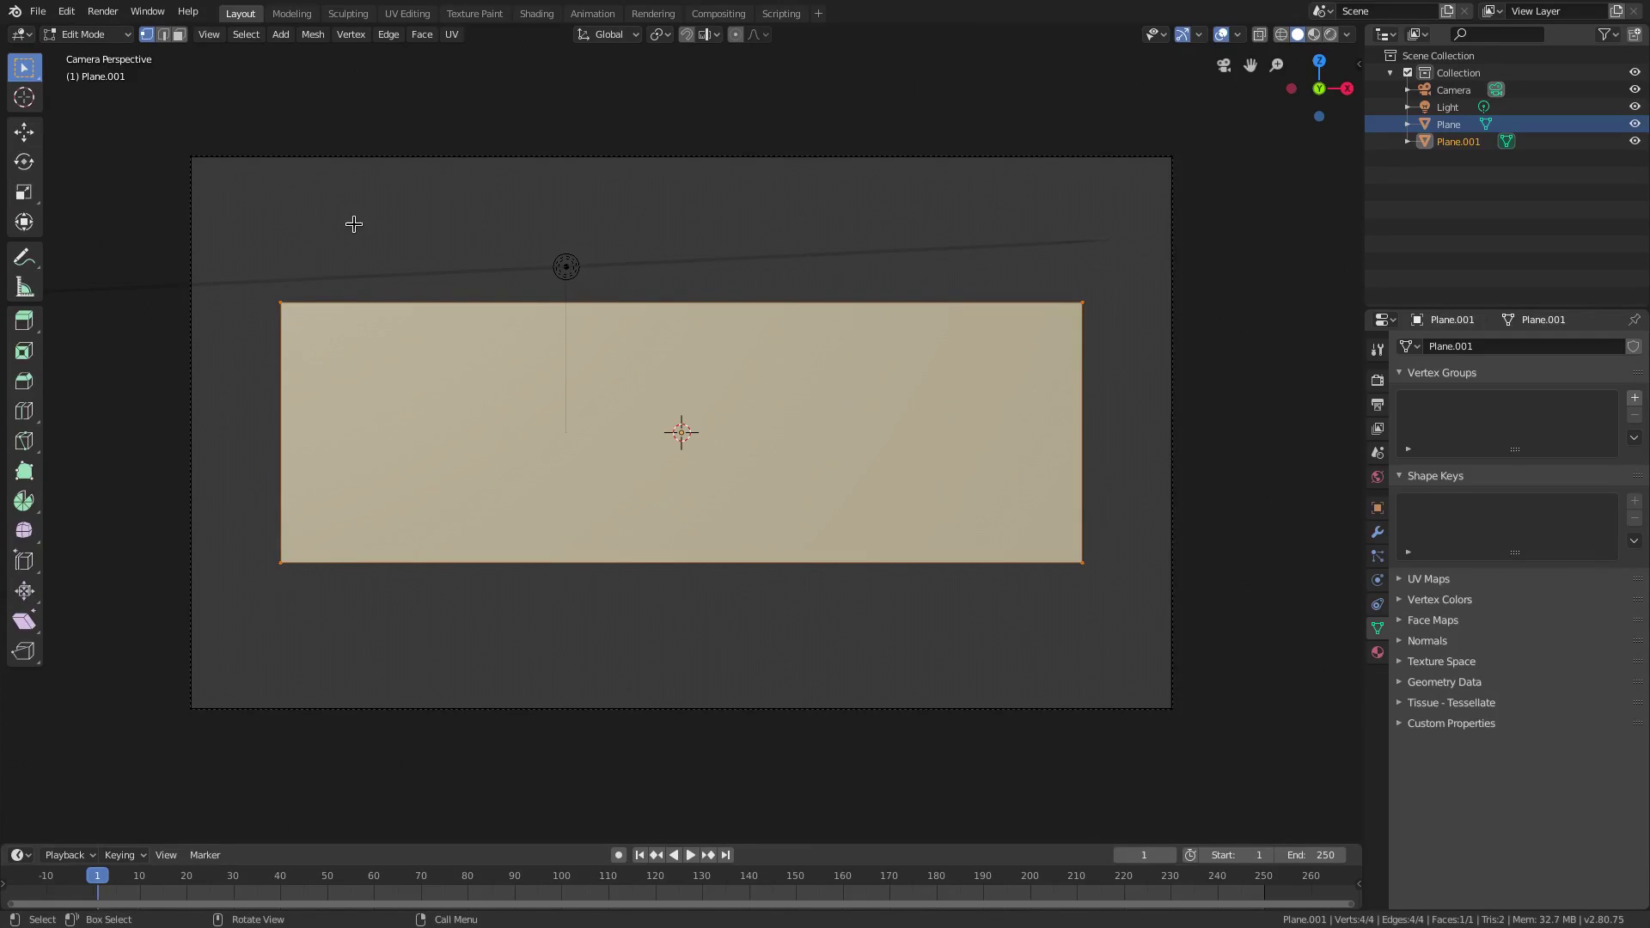
click(24, 411)
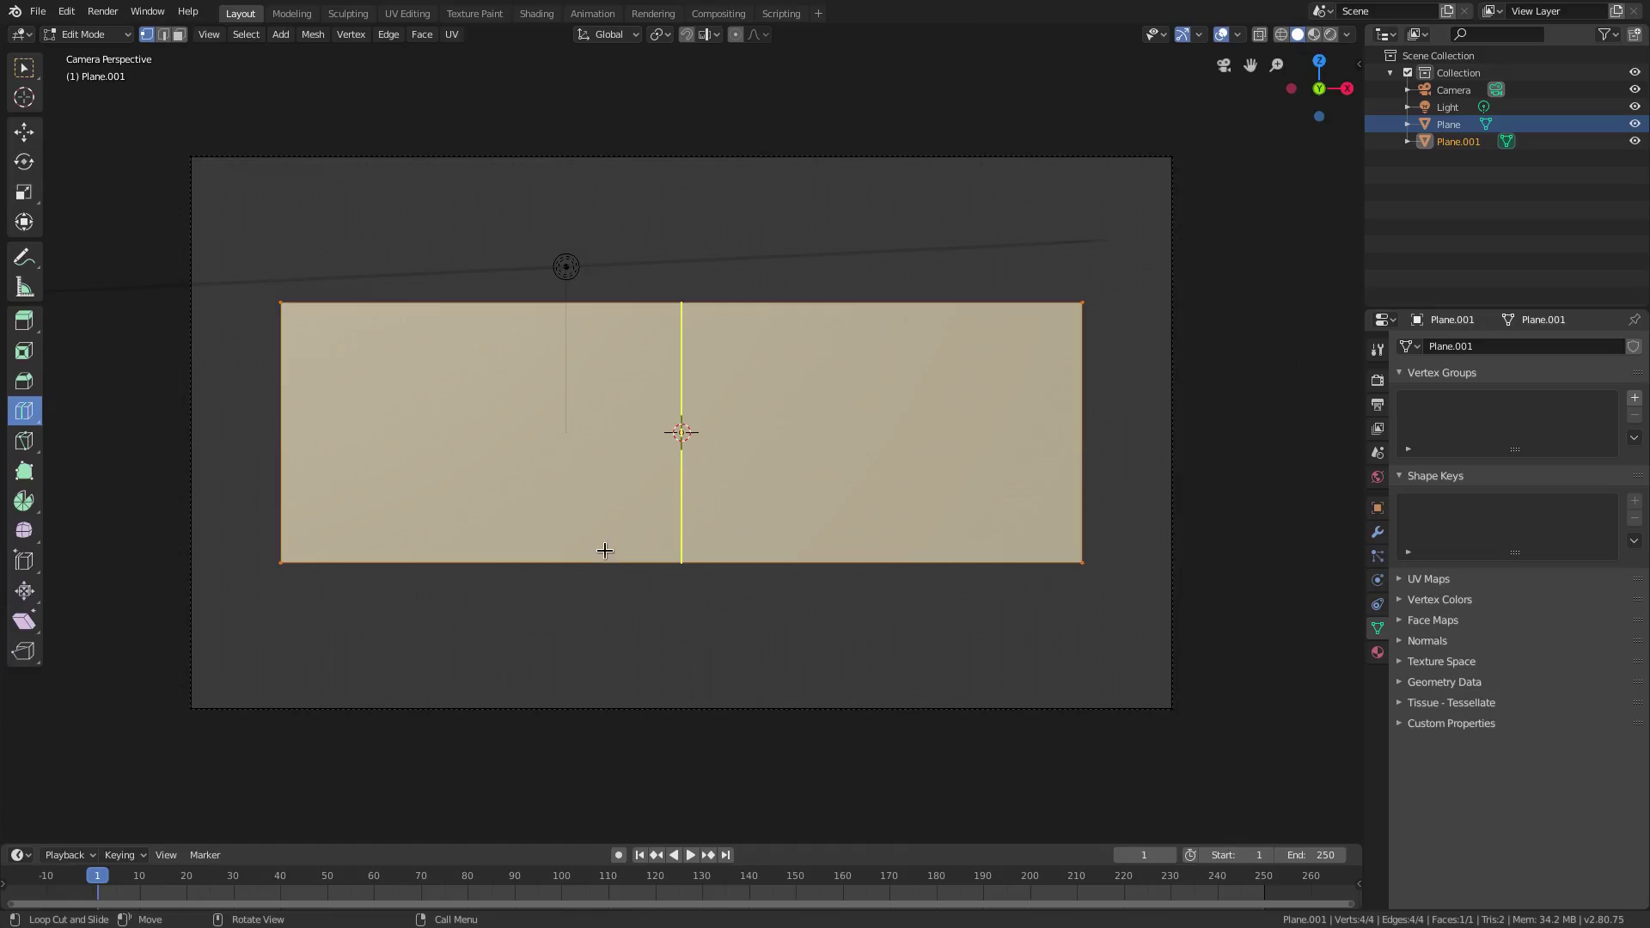
drag(1358, 64, 1178, 90)
click(1352, 97)
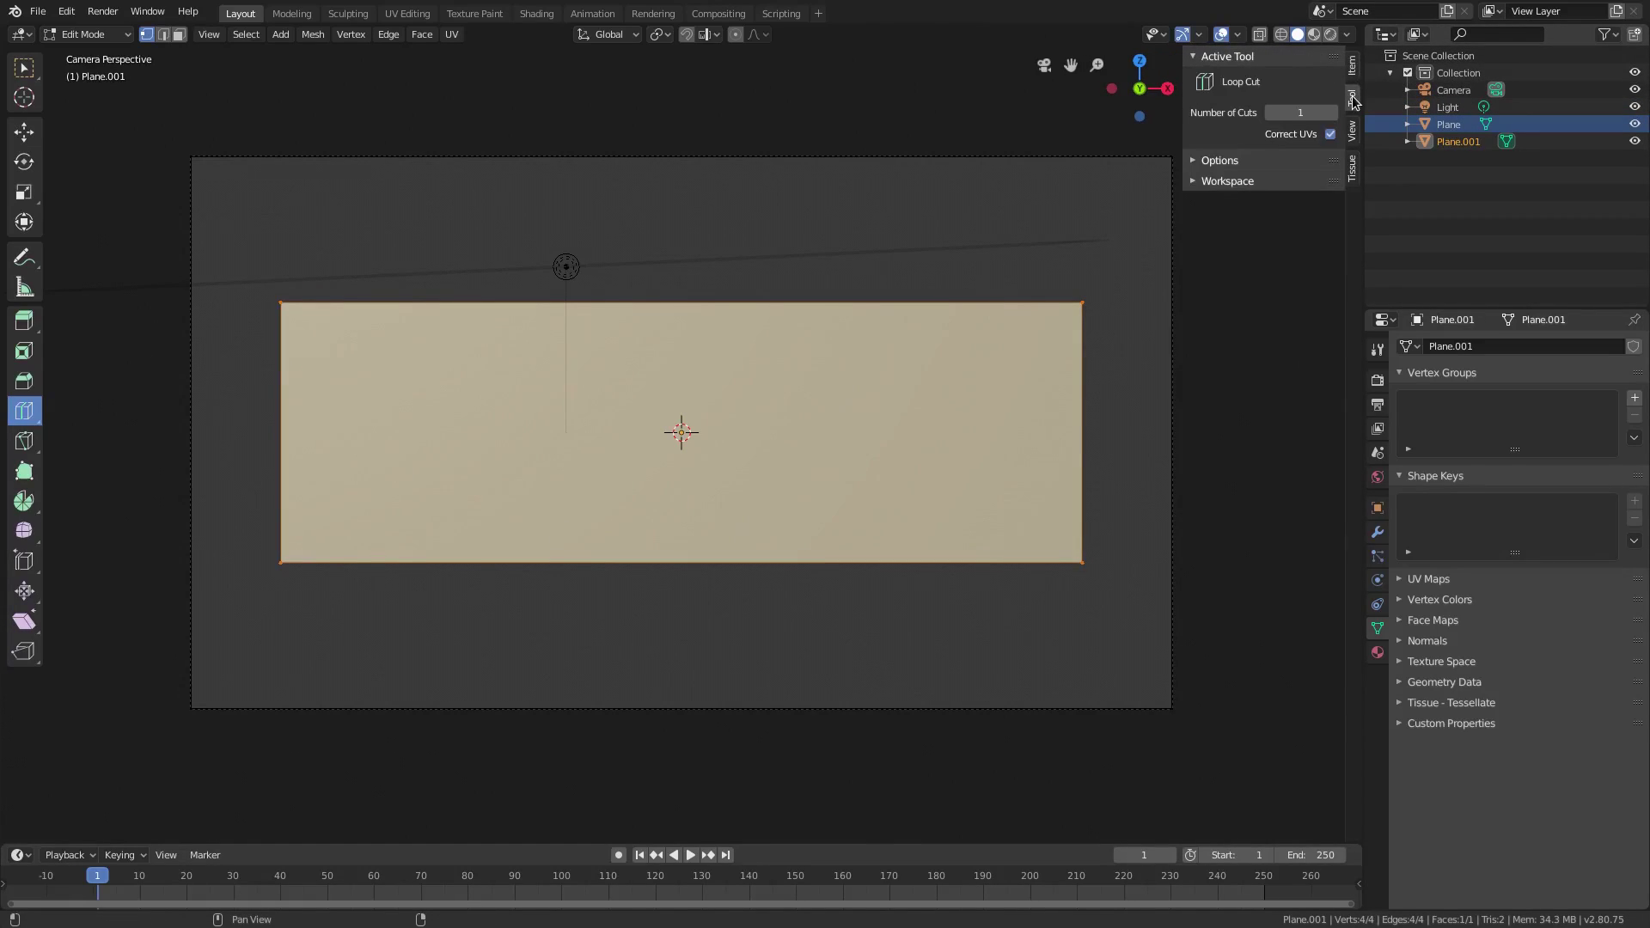
click(1299, 113)
key(Return)
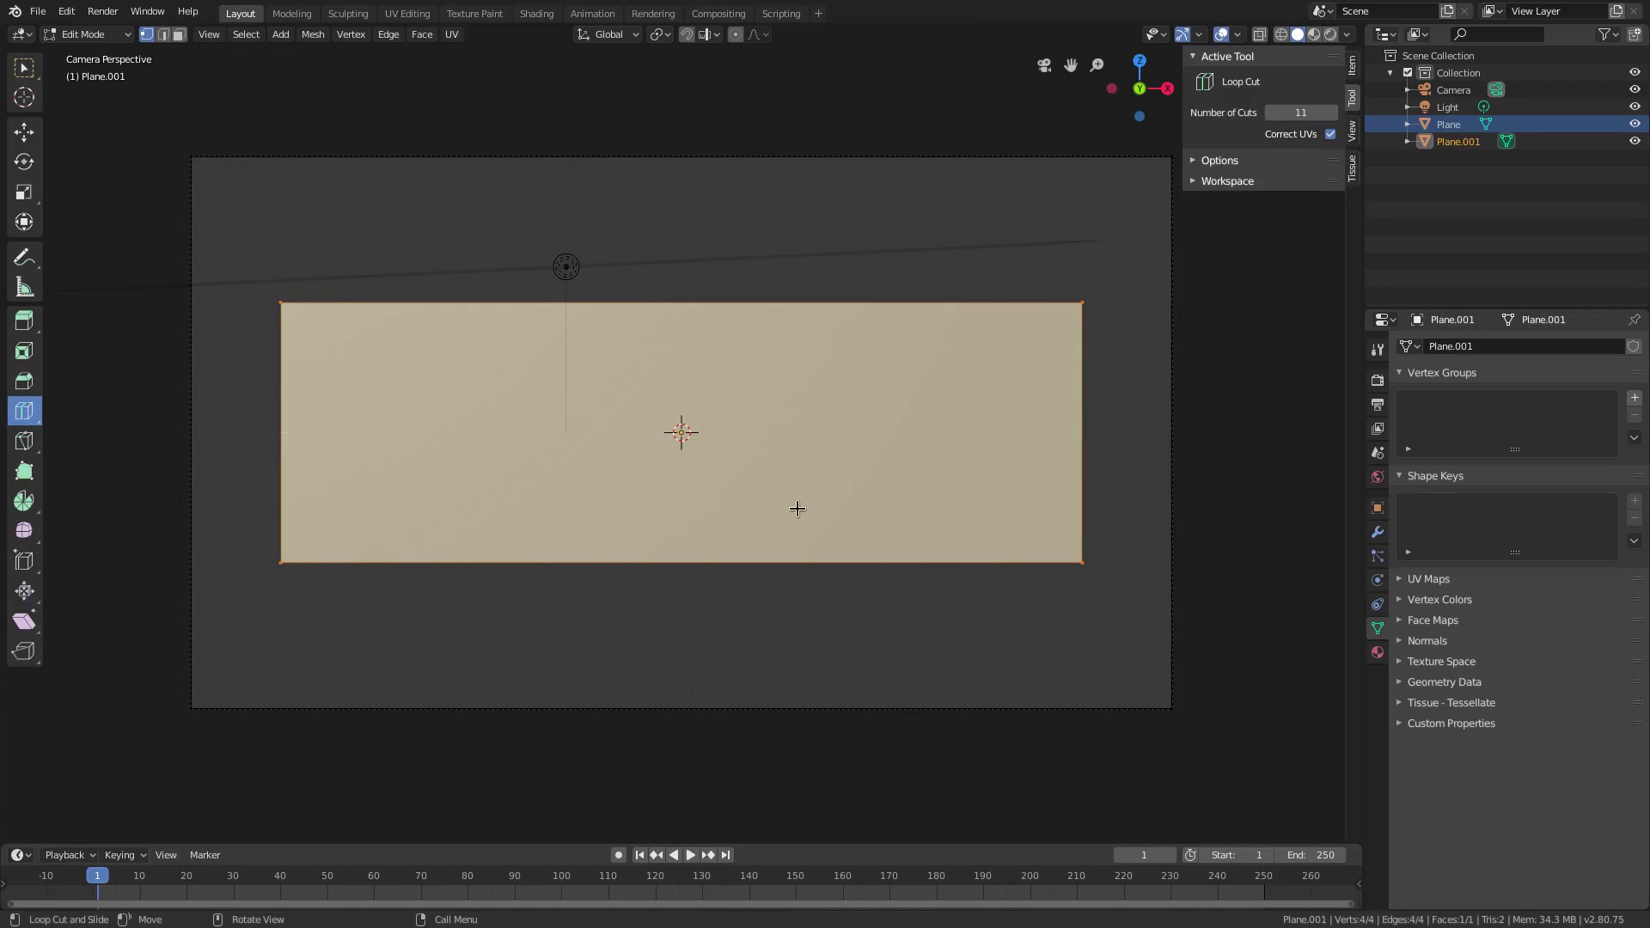
click(678, 431)
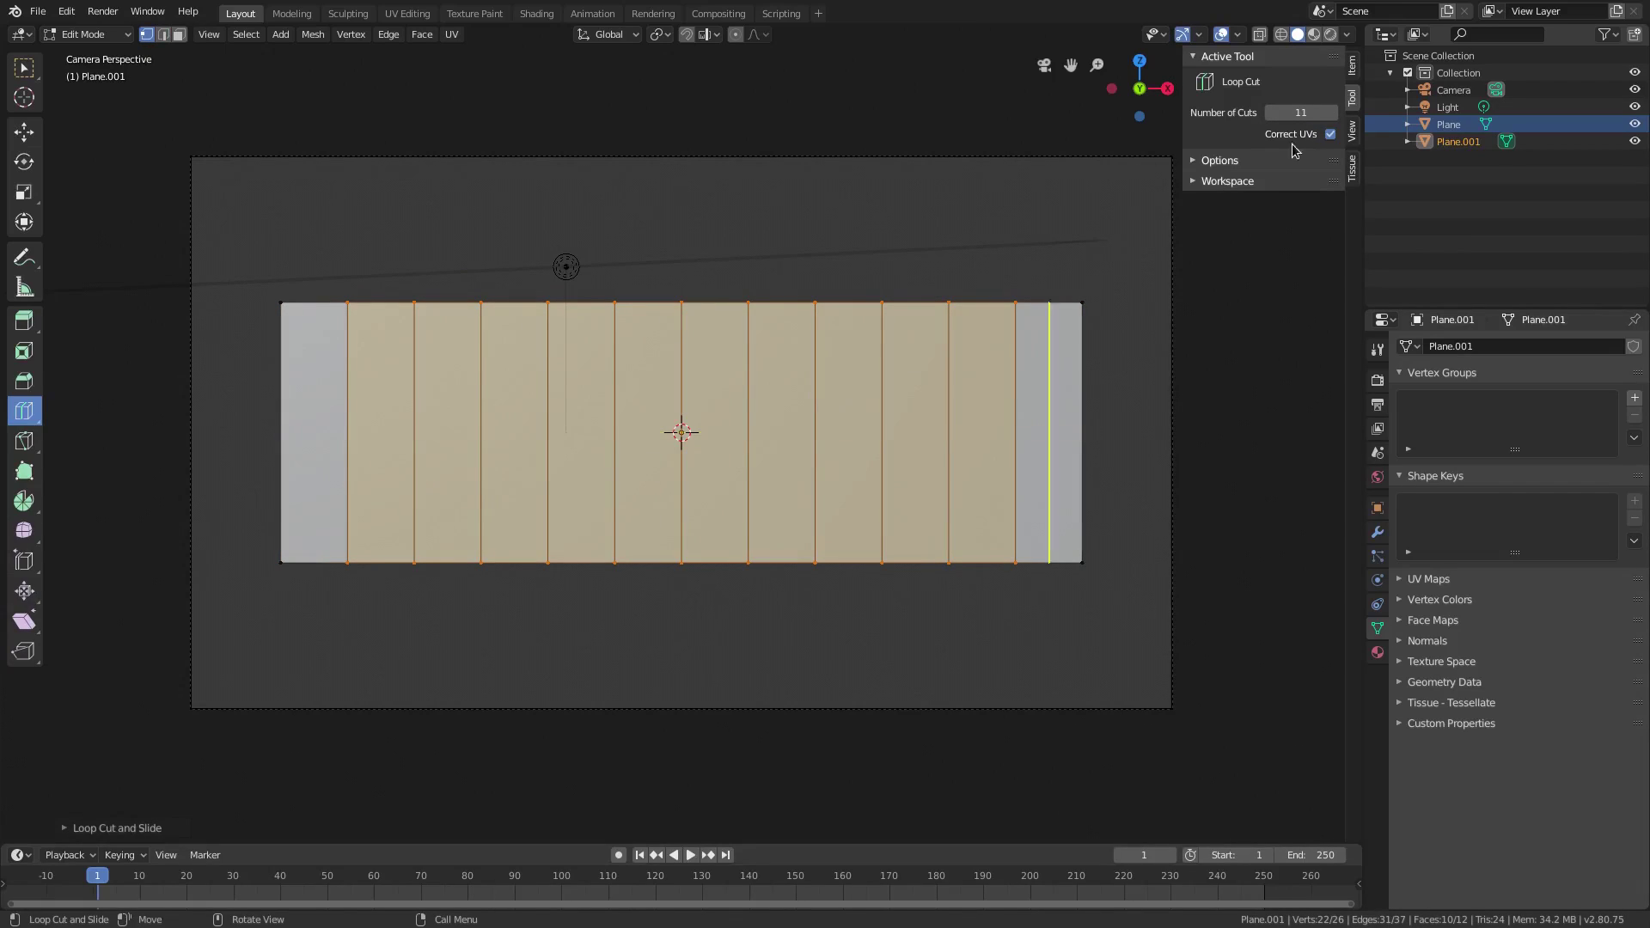
click(1353, 62)
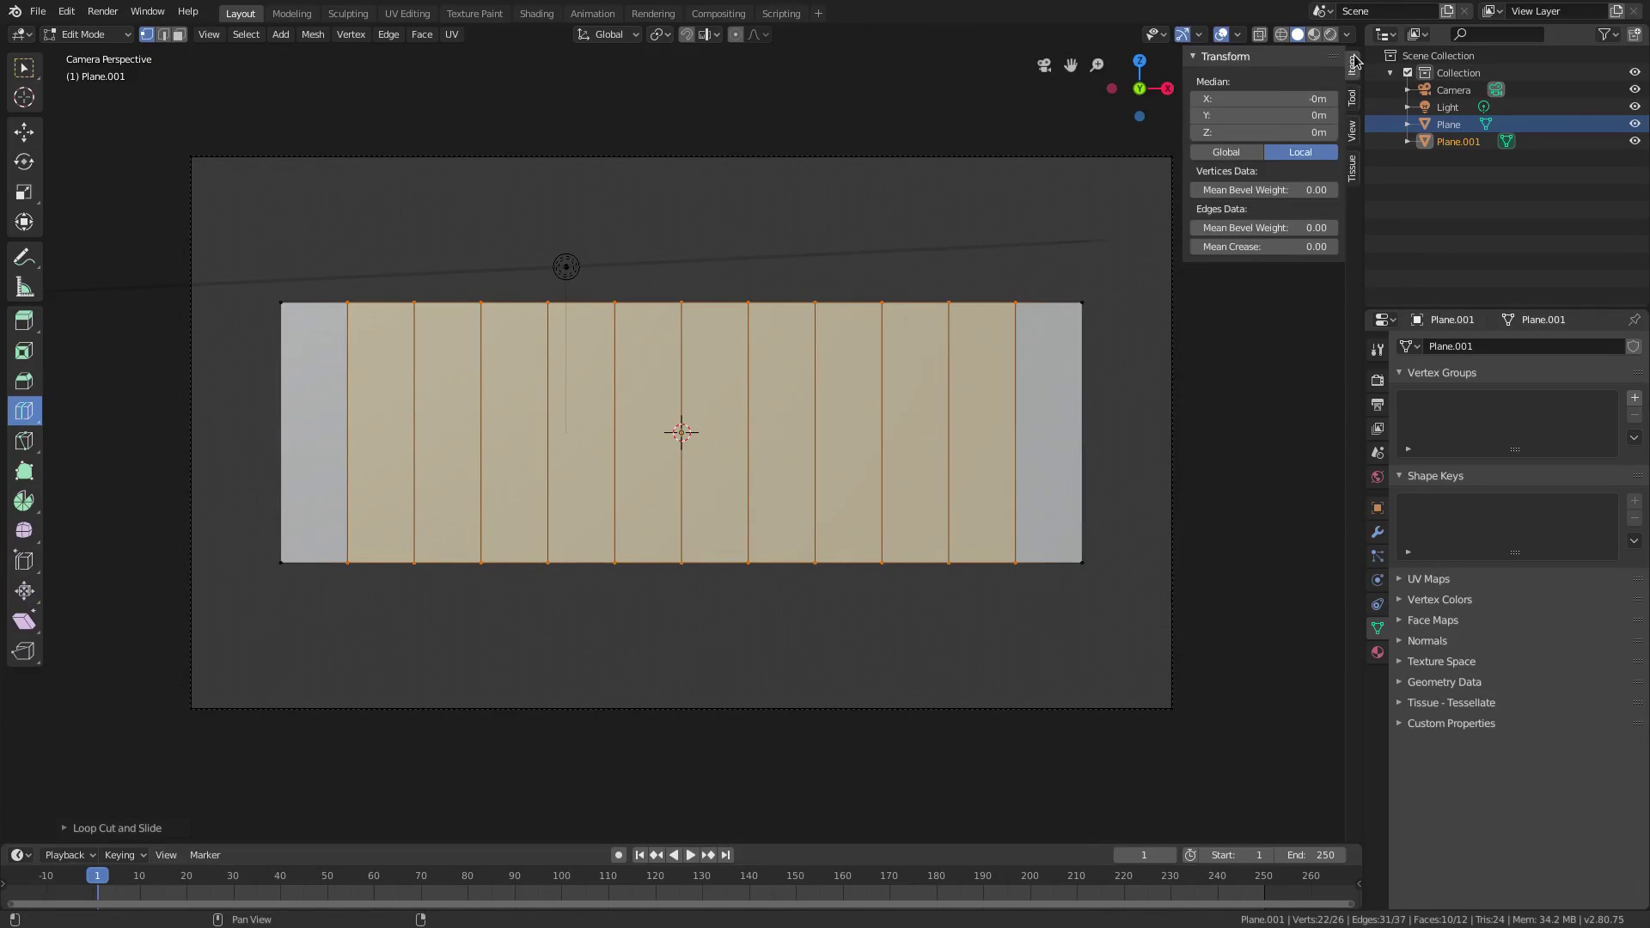
click(25, 68)
Select the left edge and right corner vertices and proportionally scale them on Z with Sharp falloff.
drag(281, 296, 297, 569)
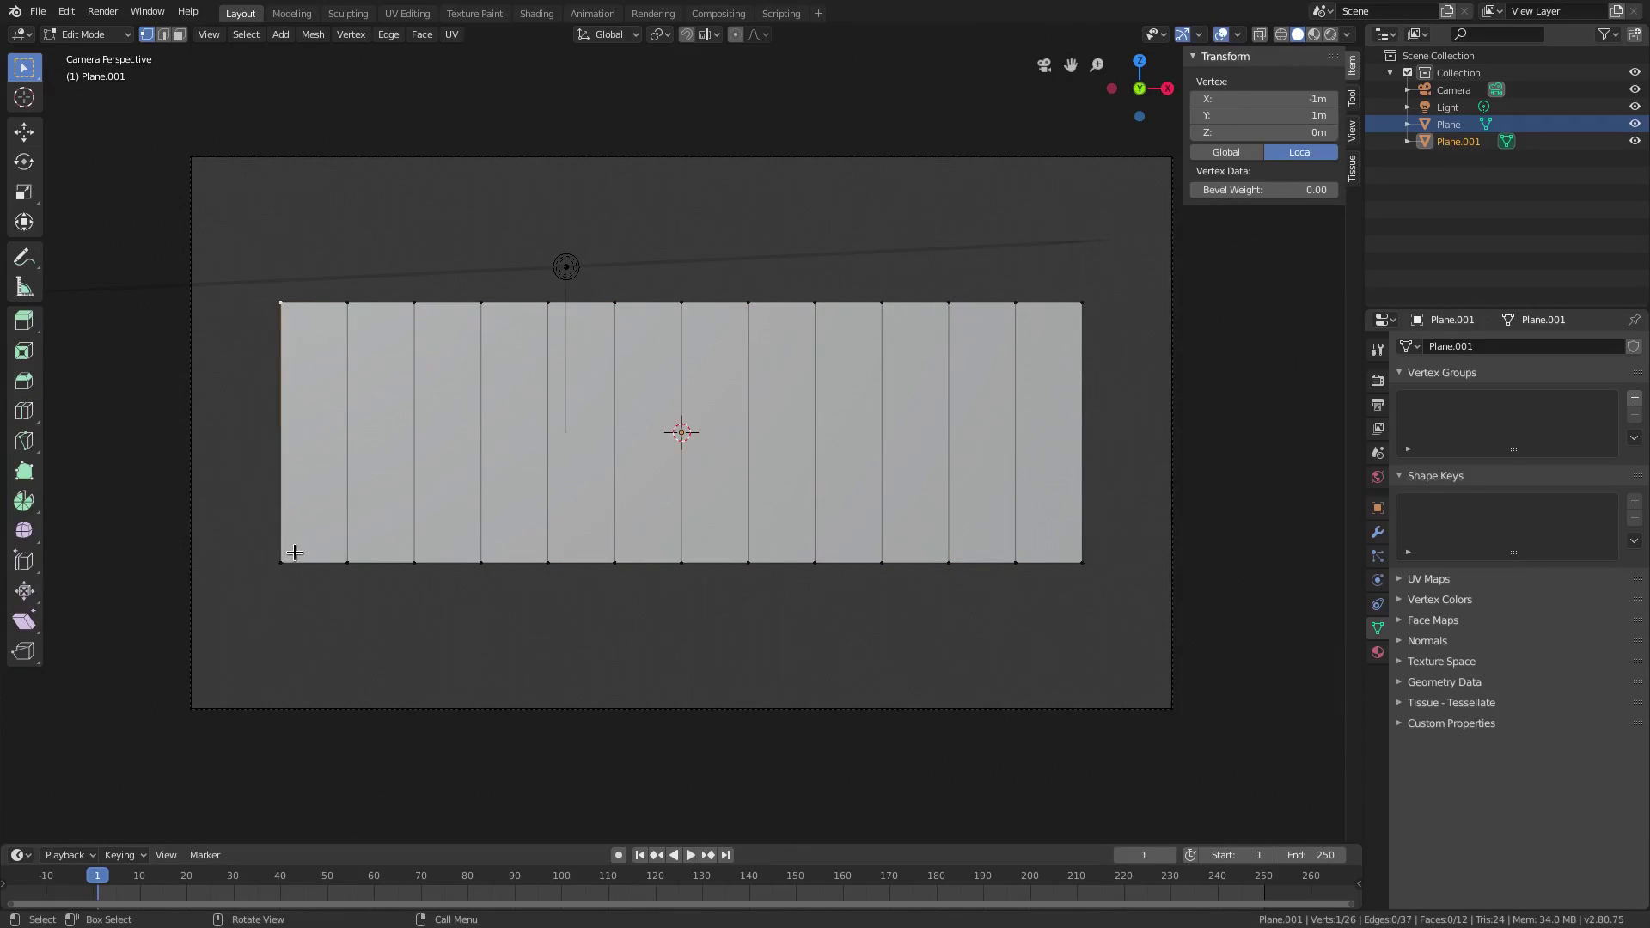
shift+click(1085, 306)
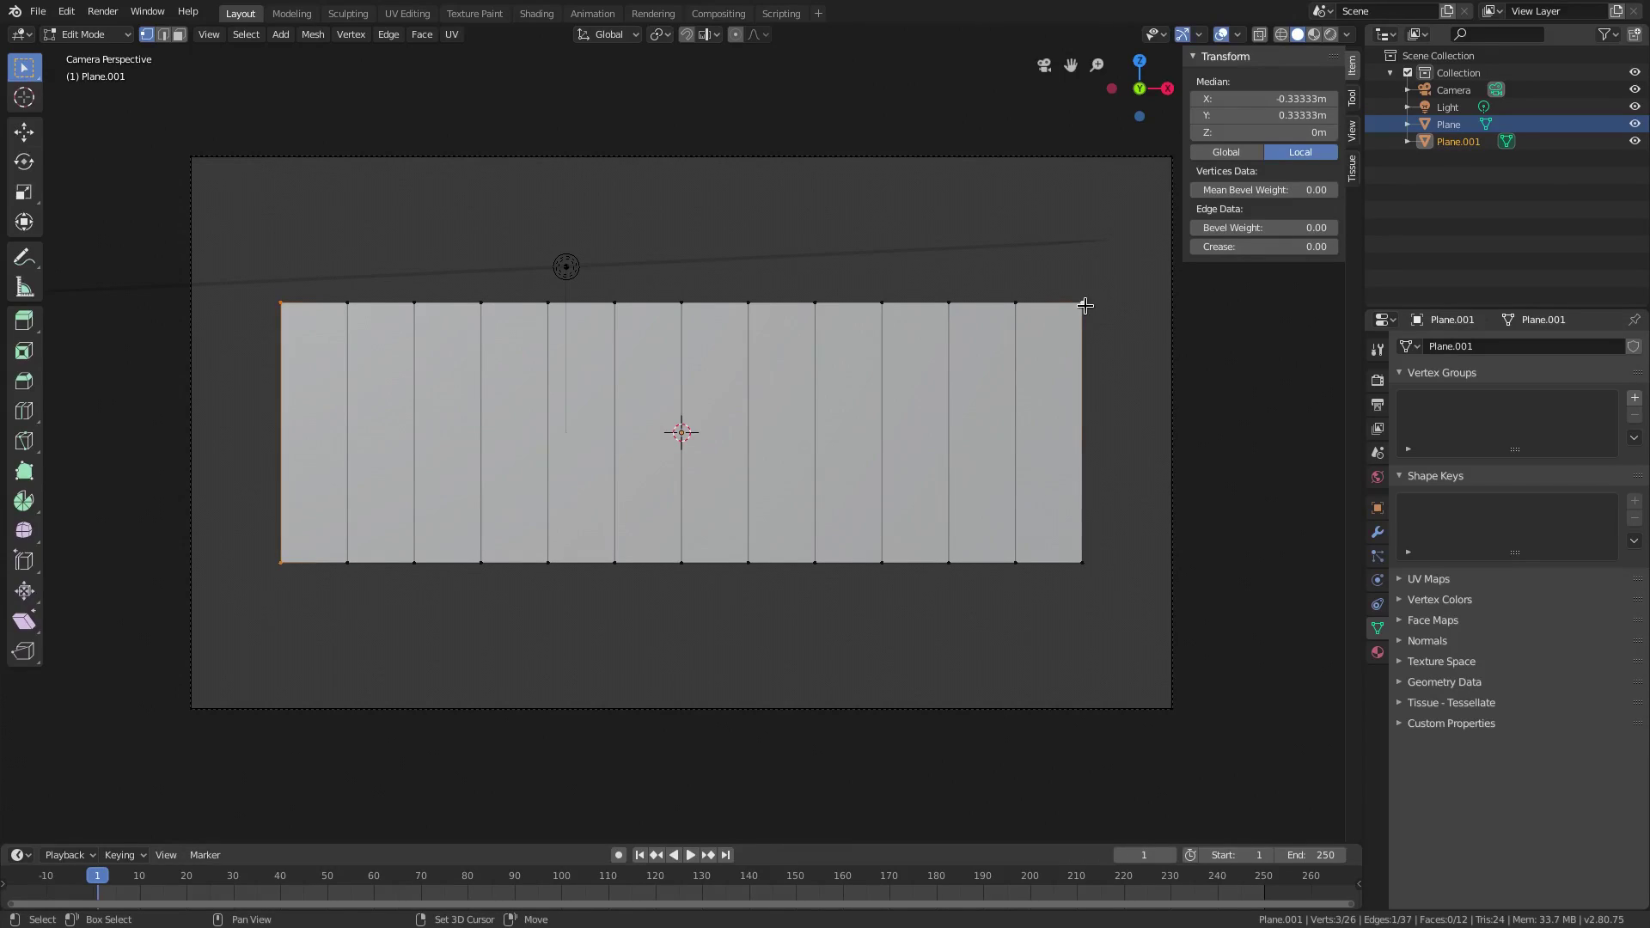
shift+click(1084, 564)
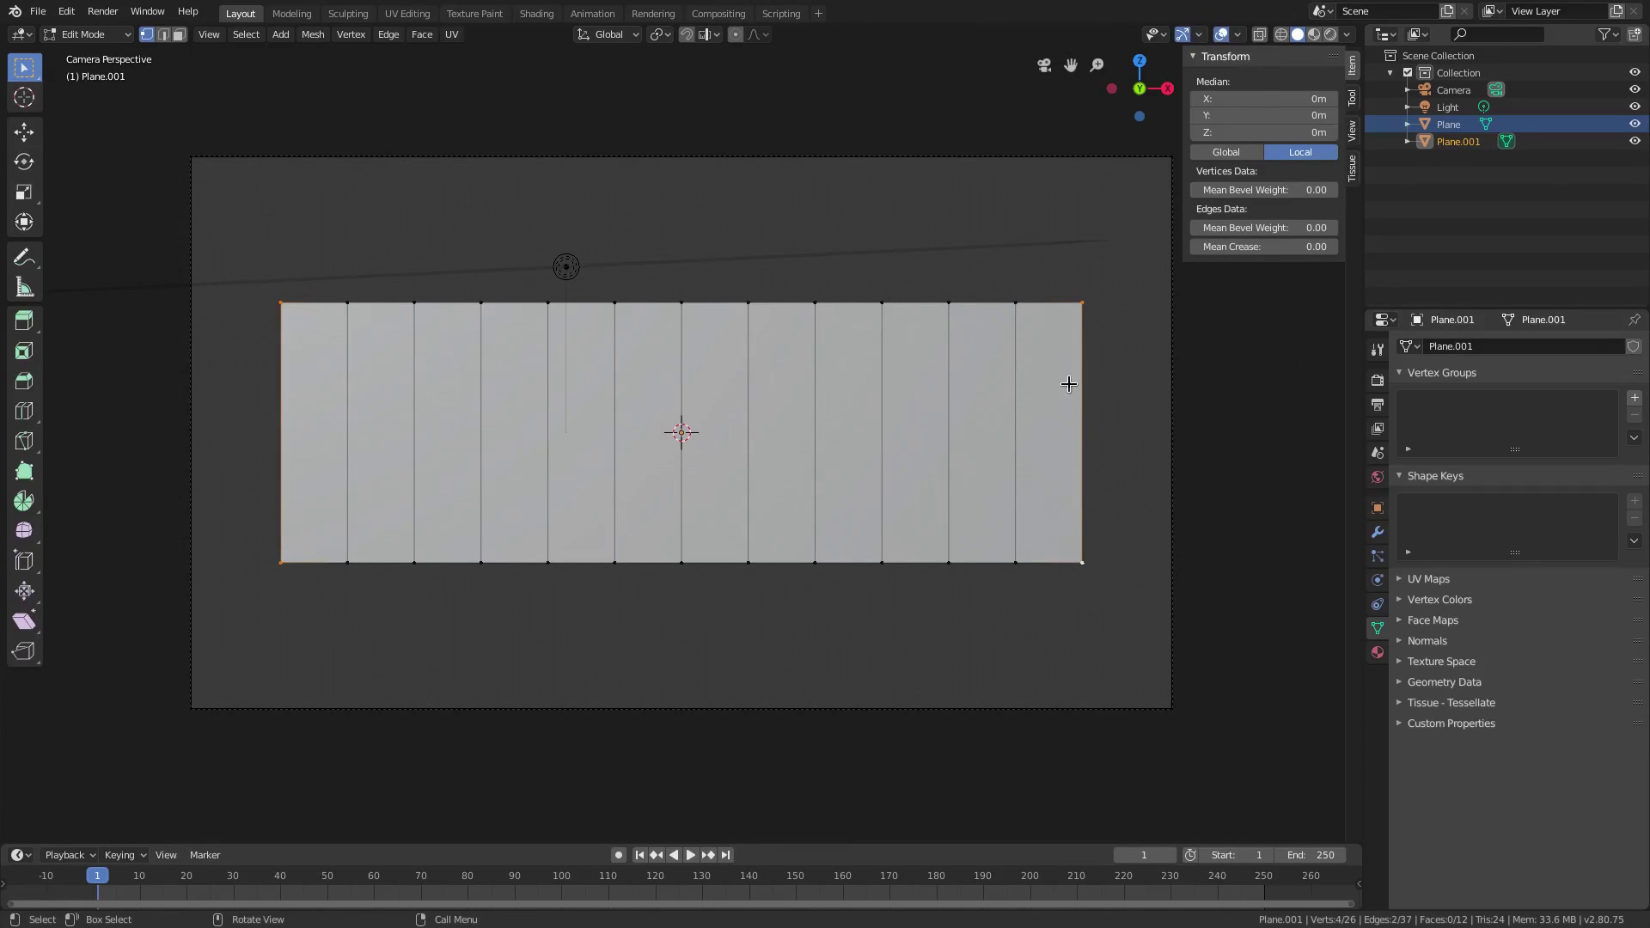
key(o)
click(758, 36)
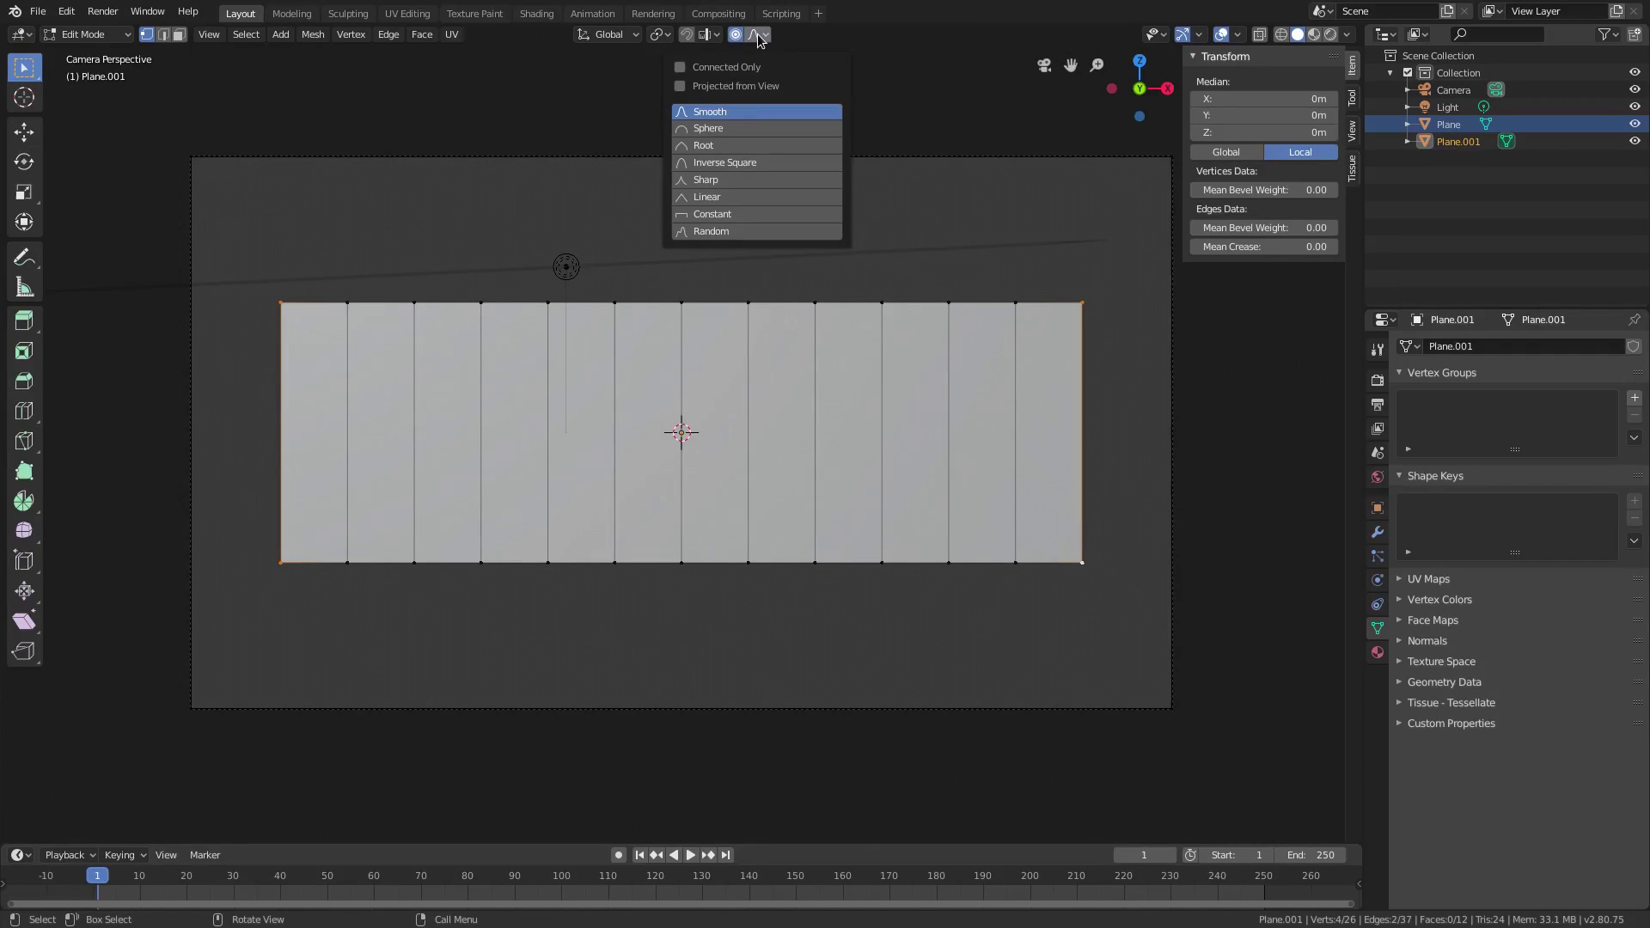
click(731, 182)
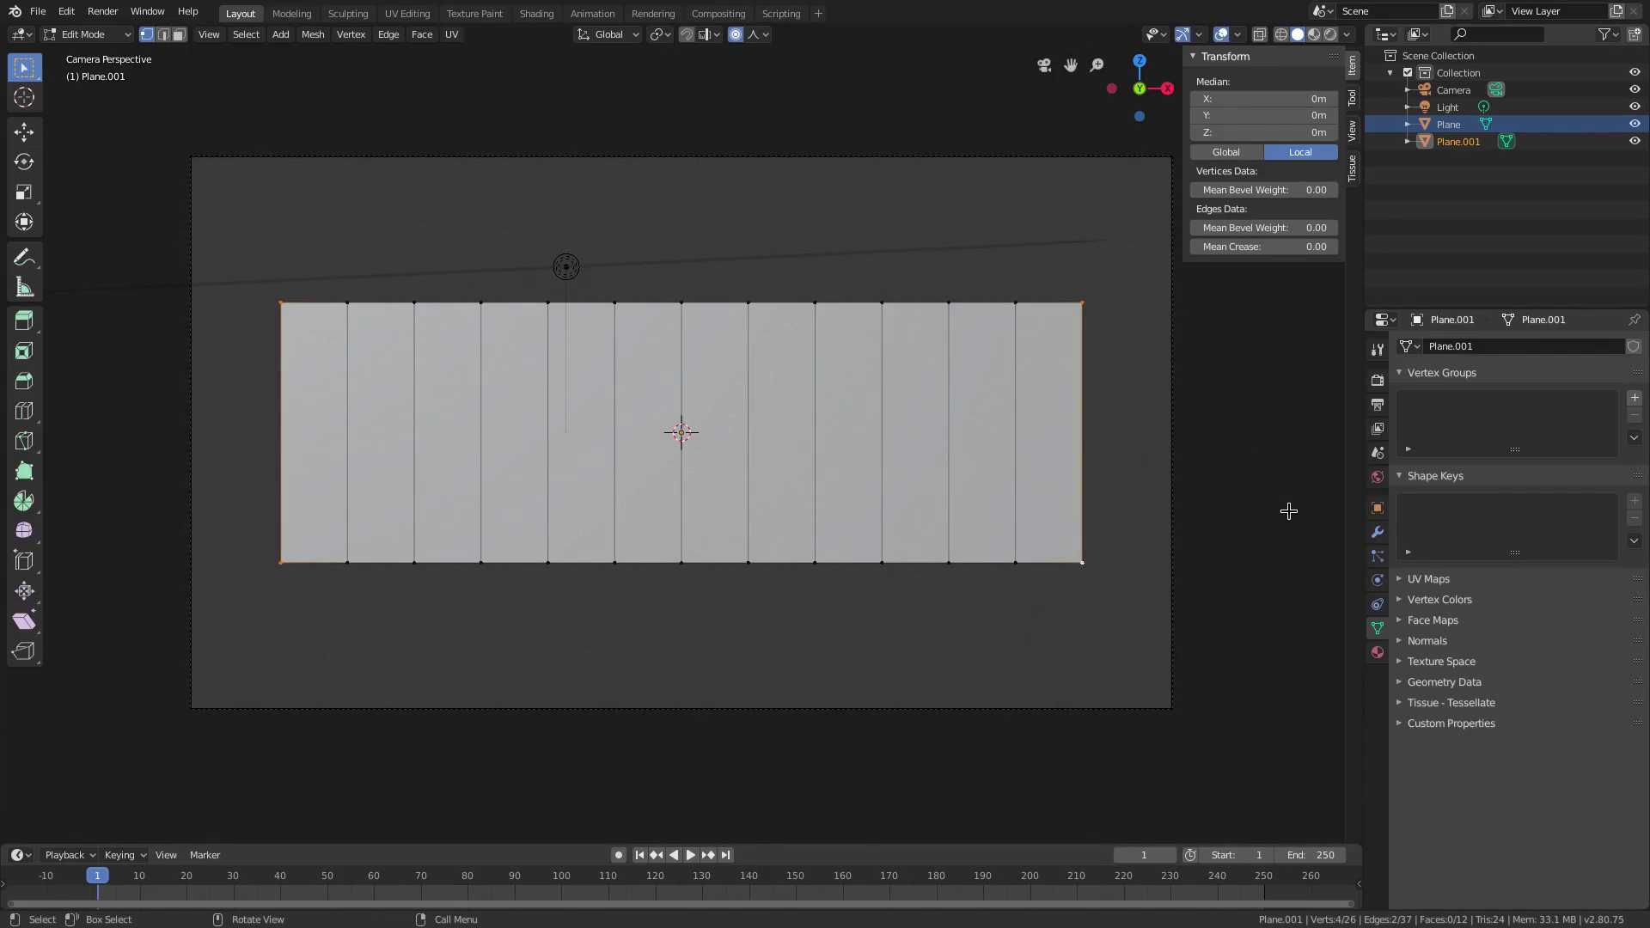
key(s)
key(z)
scroll(1039, 446, down, 8)
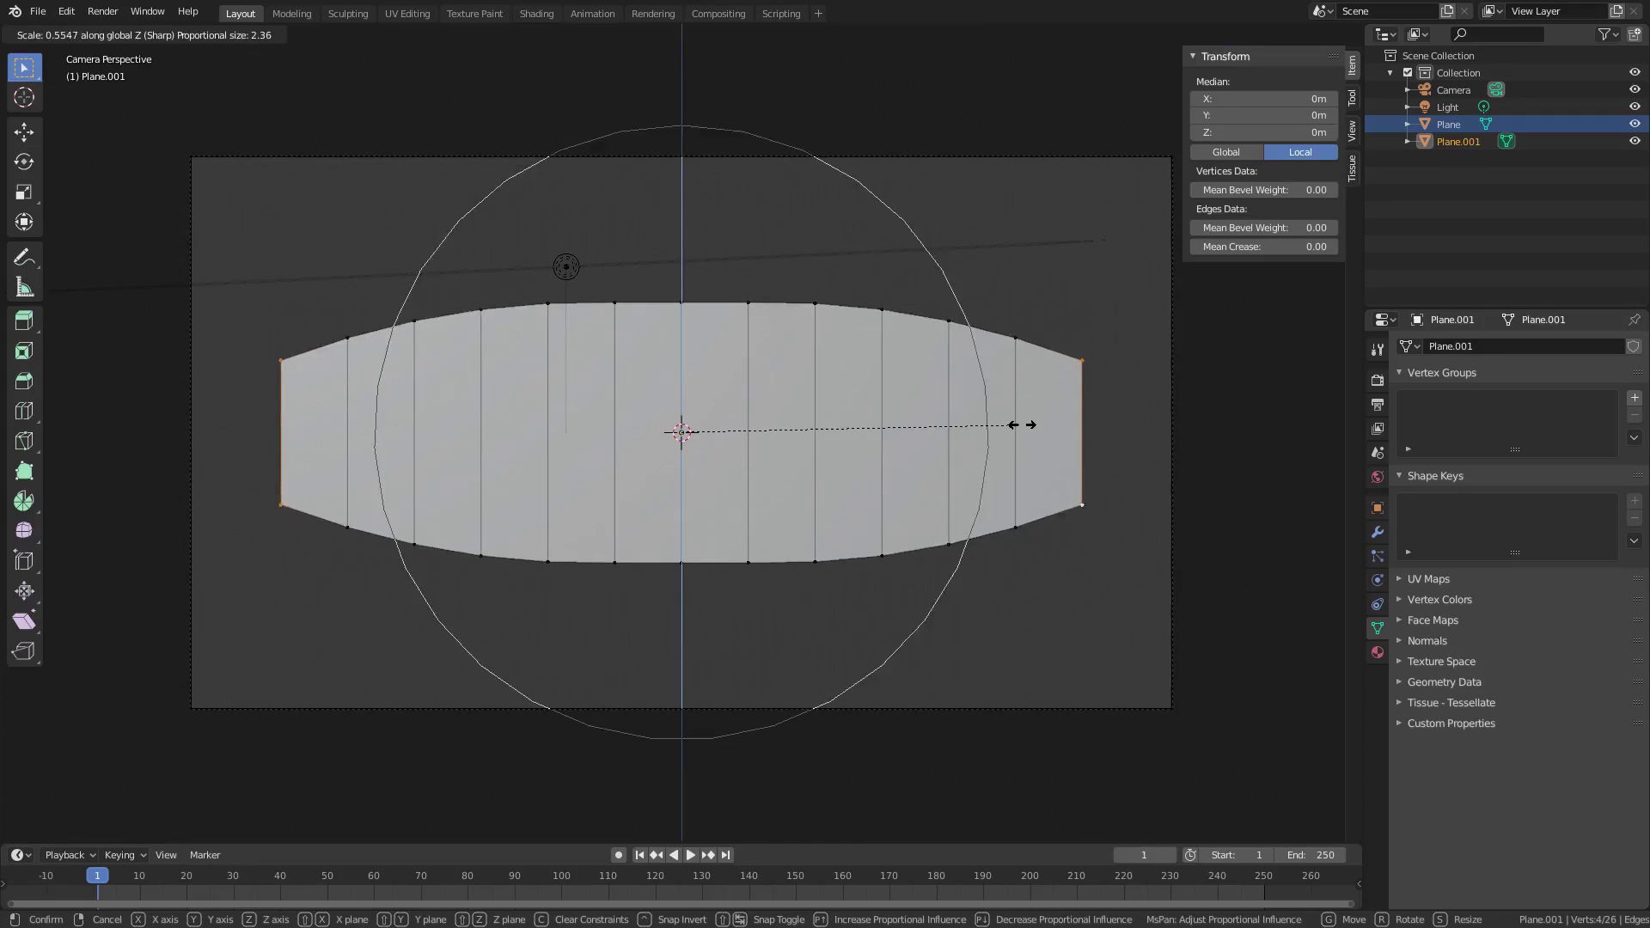
scroll(1016, 421, down, 1)
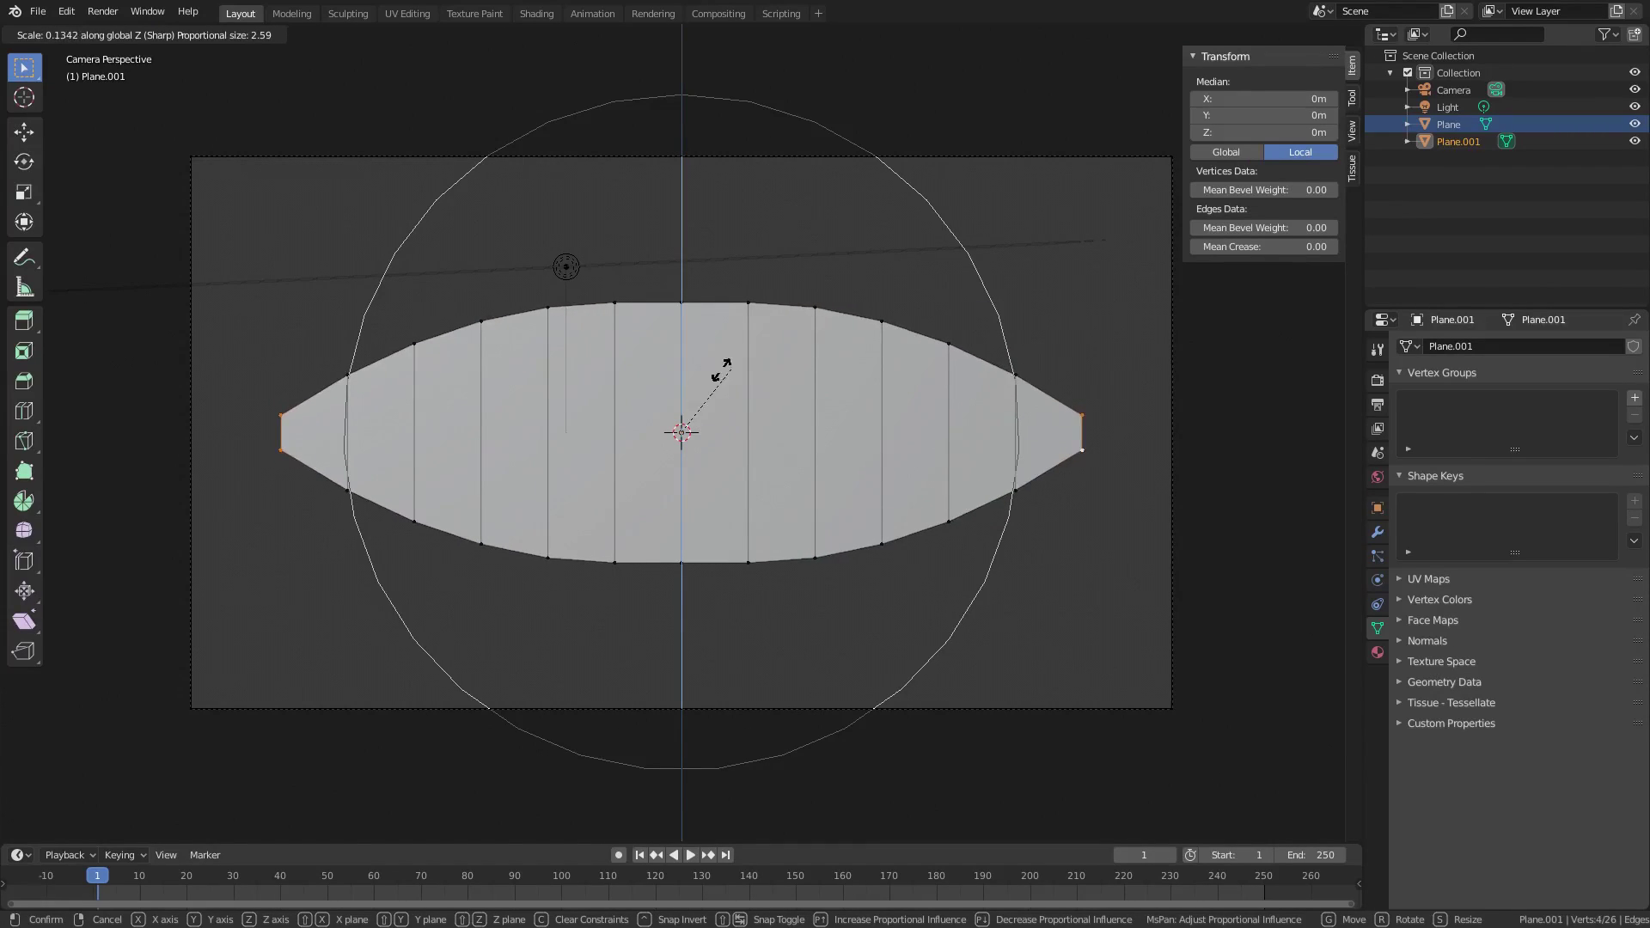
click(690, 374)
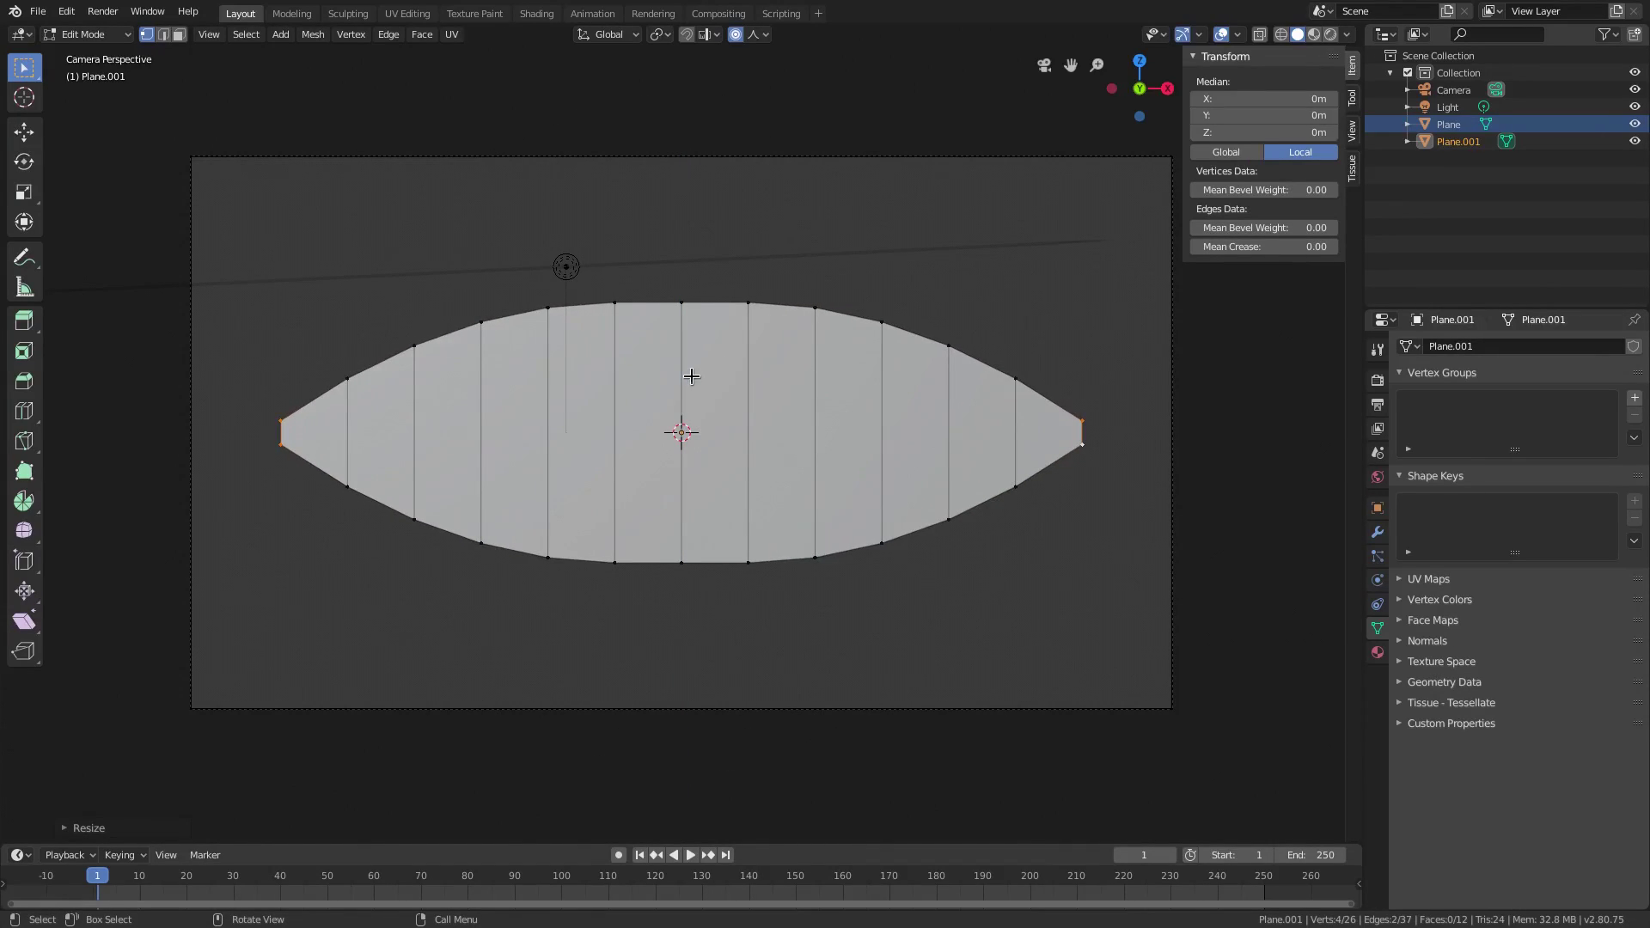
Redo the proportional Z scaling with Smooth, then Sphere falloff, for a smooth taper.
click(759, 40)
click(713, 110)
key(s)
key(z)
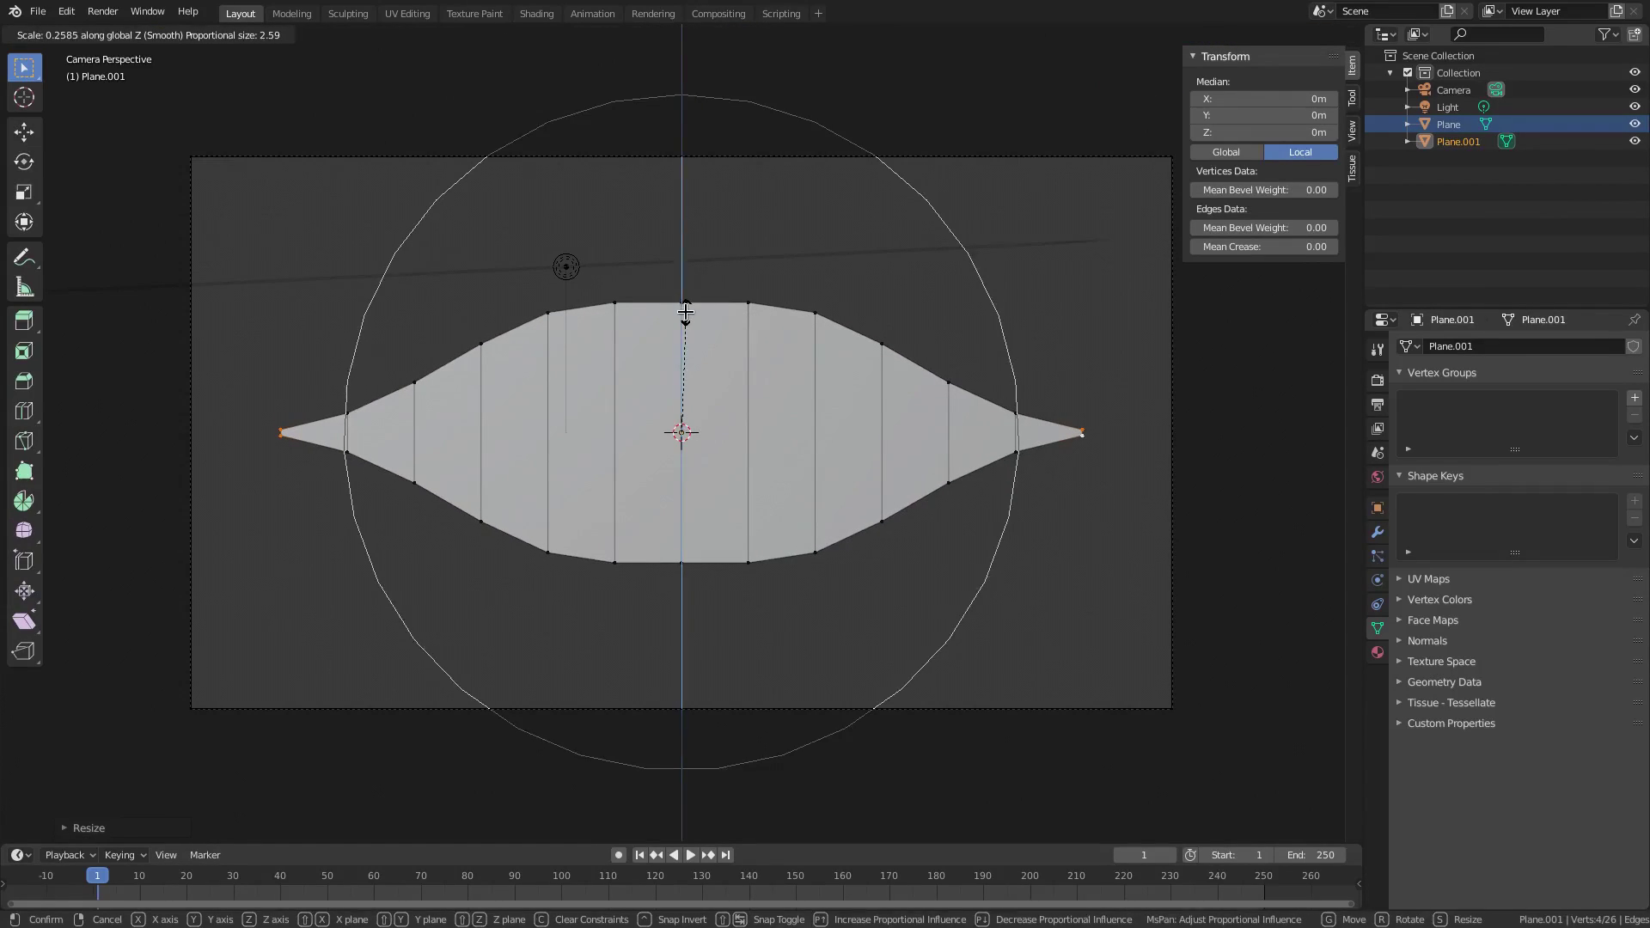
click(685, 311)
click(754, 35)
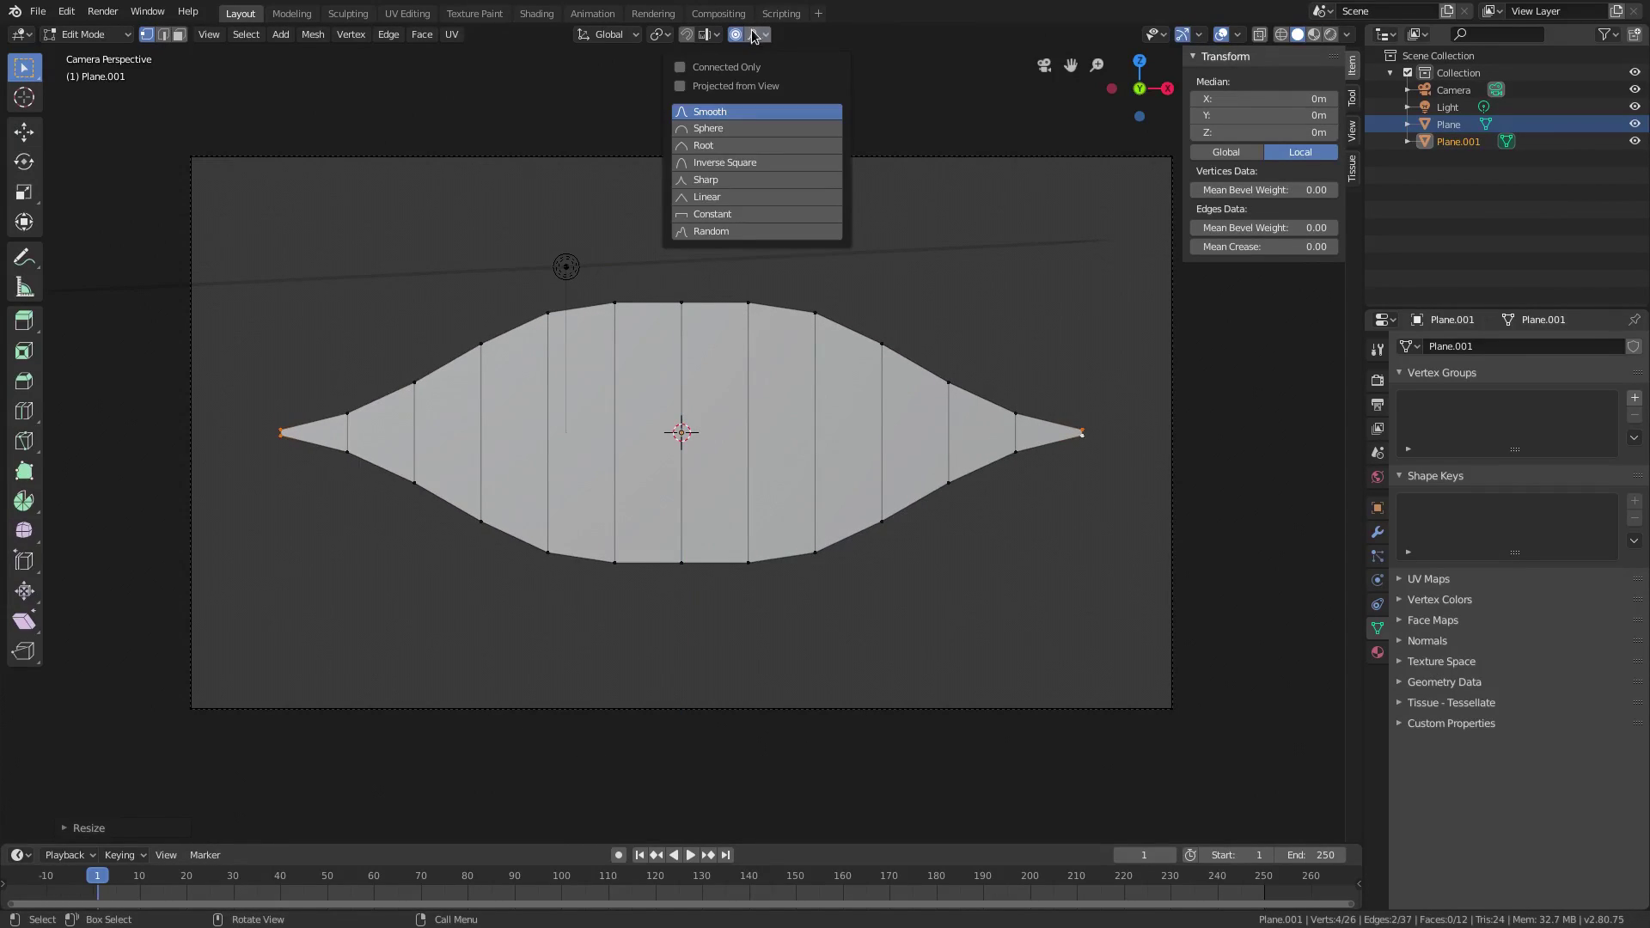
click(740, 127)
key(s)
key(z)
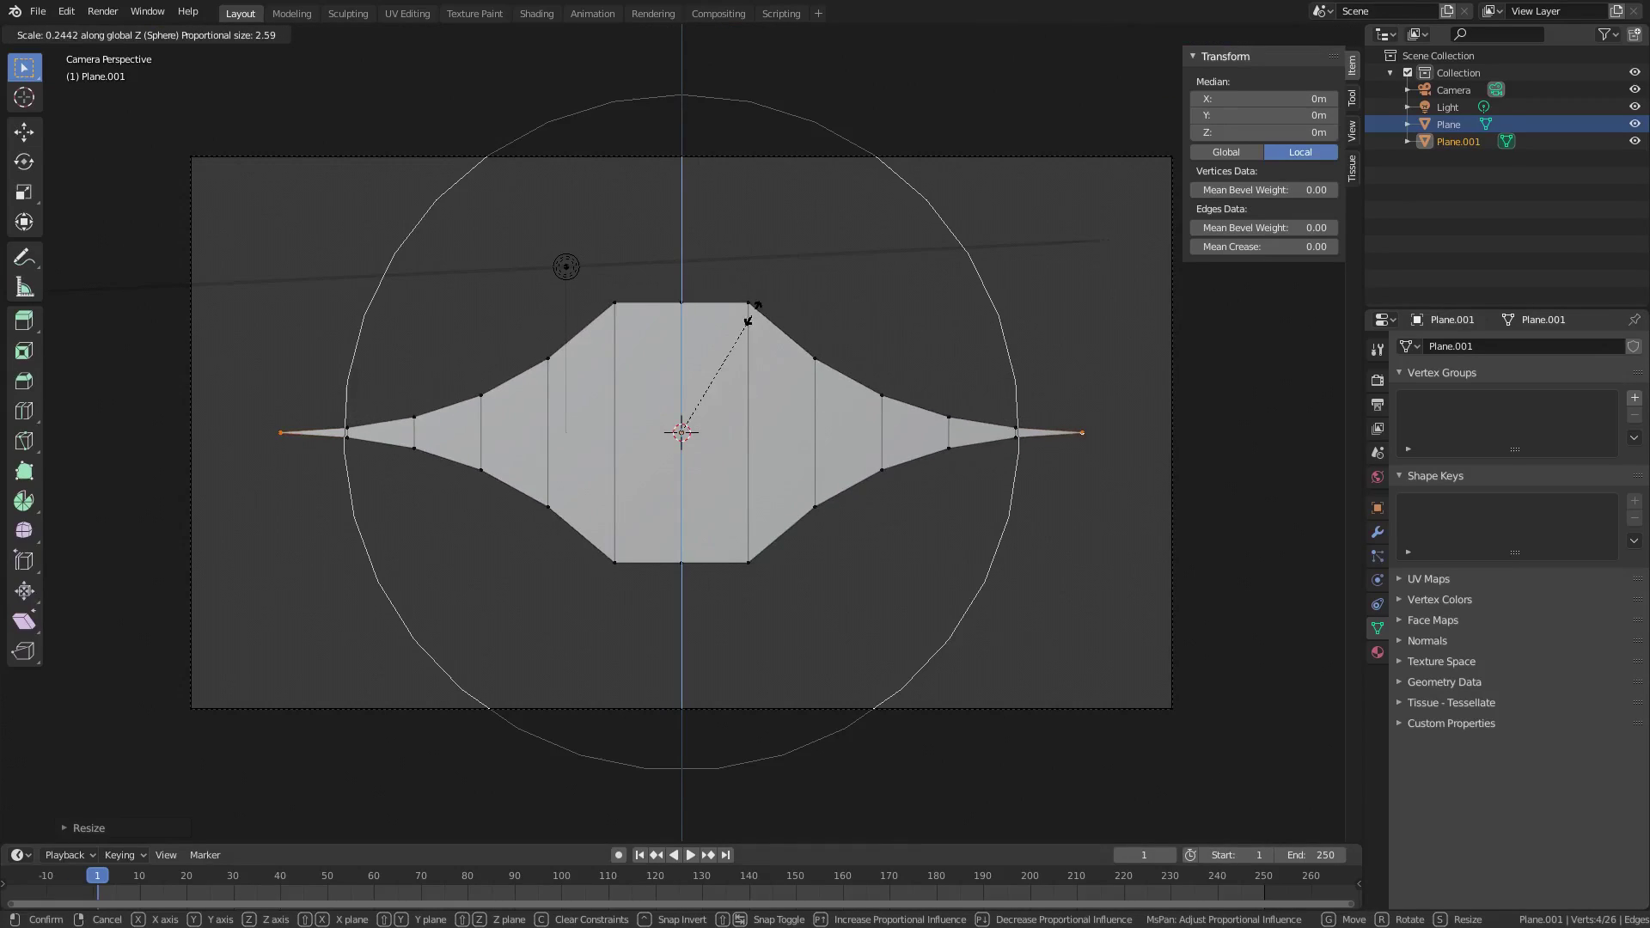
click(965, 338)
Turn off proportional editing and squeeze the four middle vertices along Z into a rounded peak.
click(625, 311)
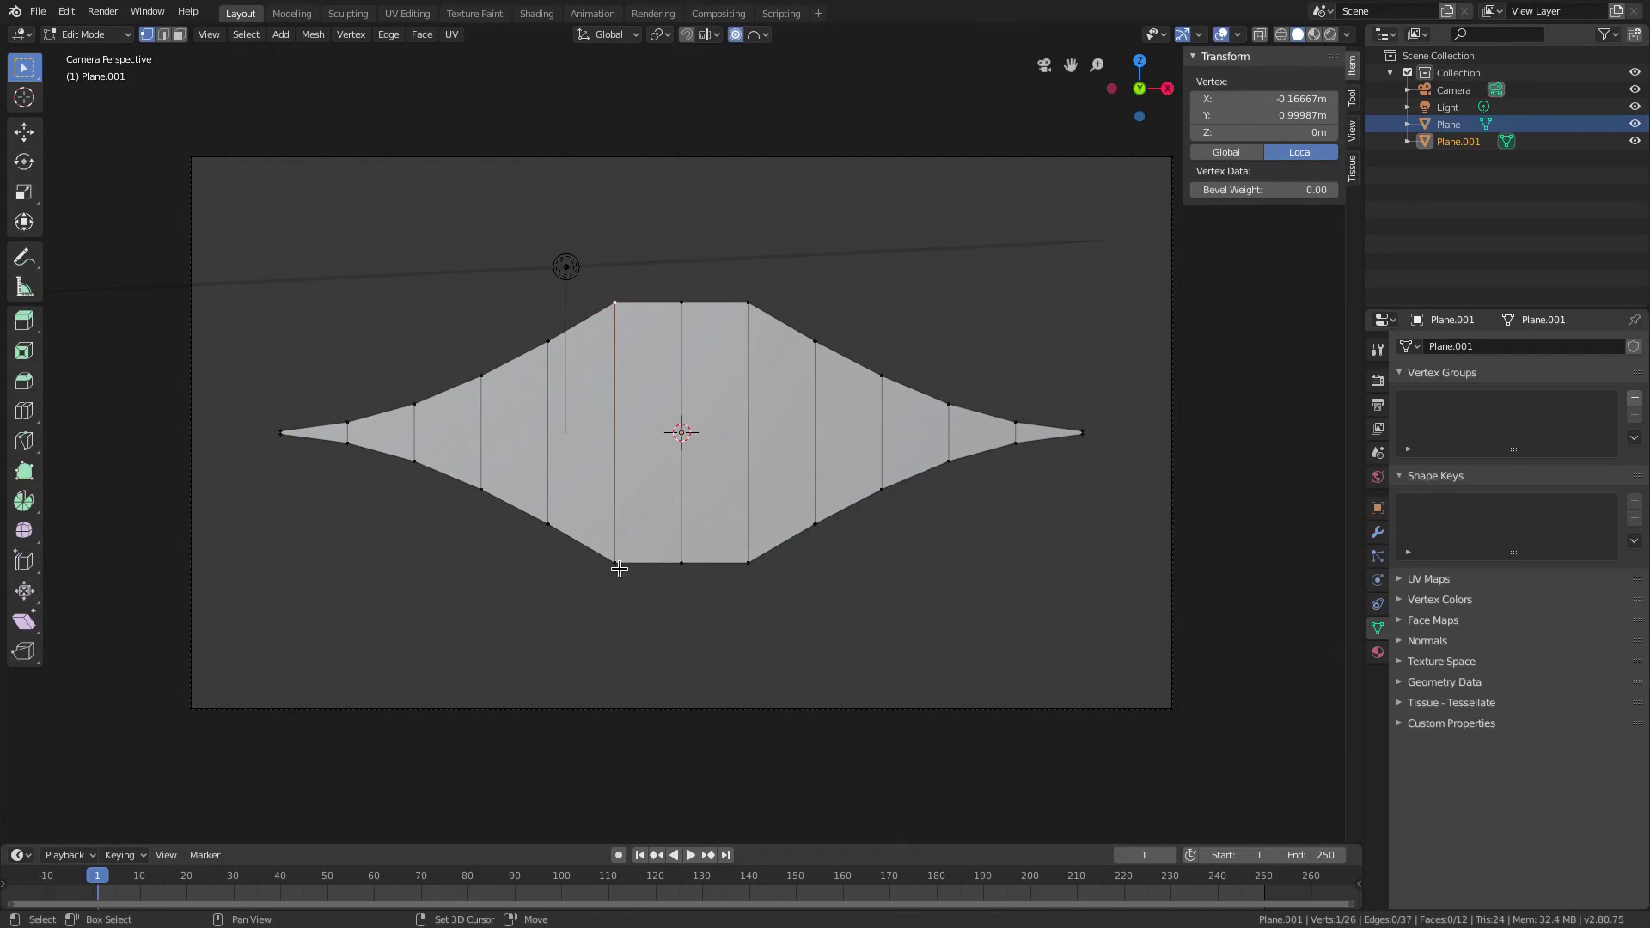
shift+click(615, 563)
shift+click(749, 563)
shift+click(742, 303)
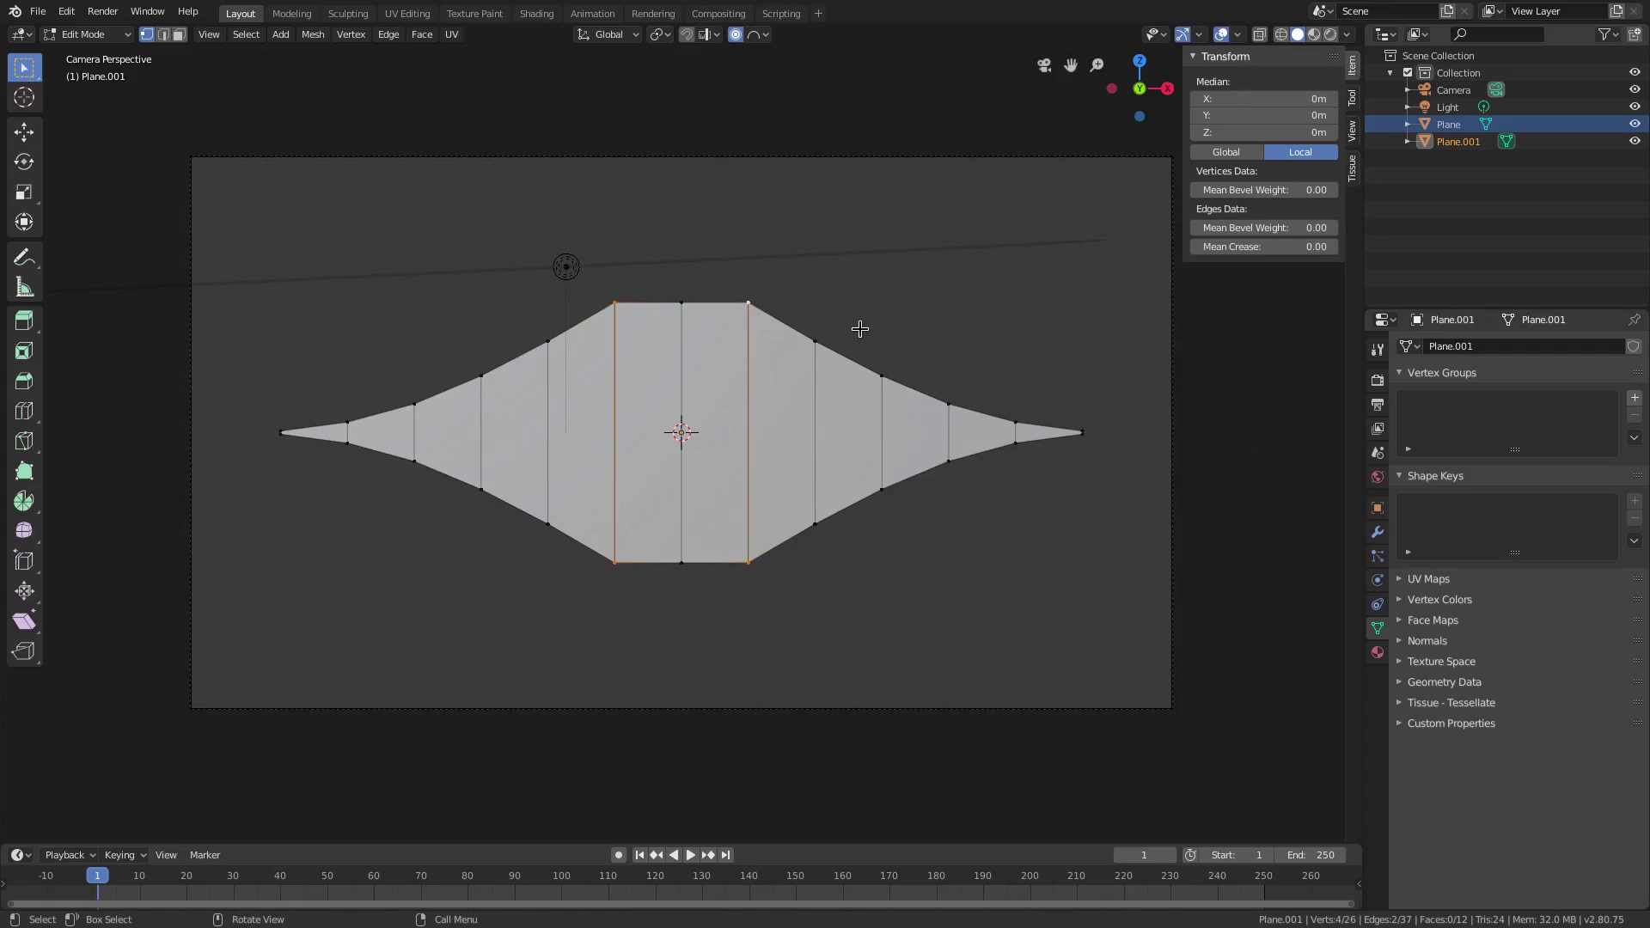
key(o)
key(s)
key(z)
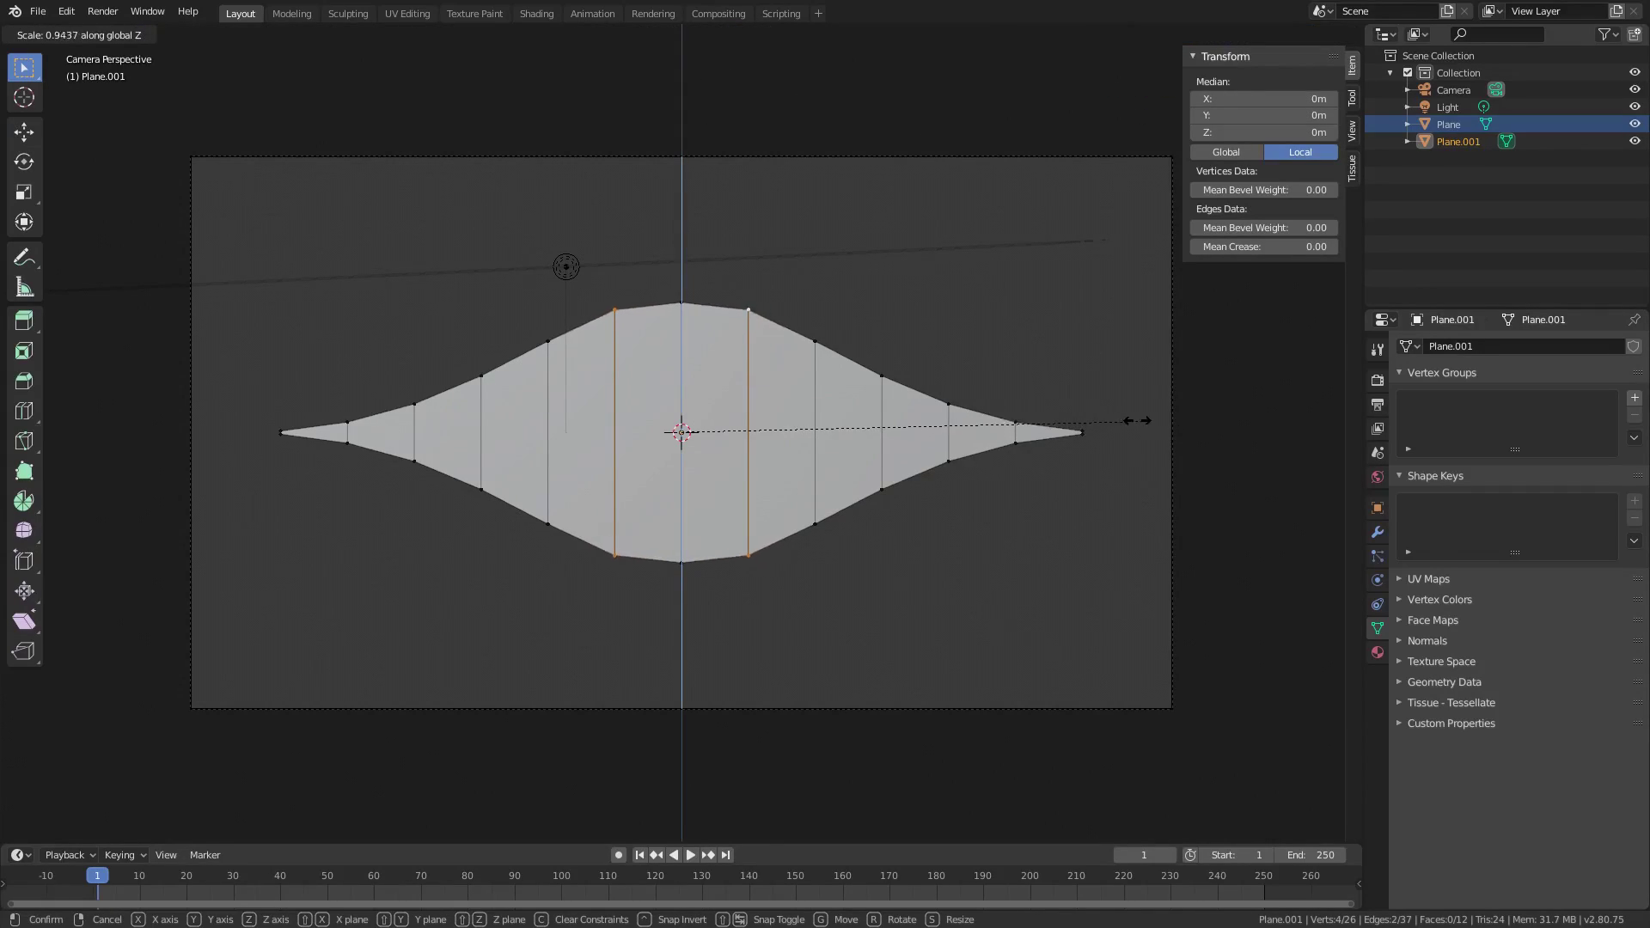
click(1118, 418)
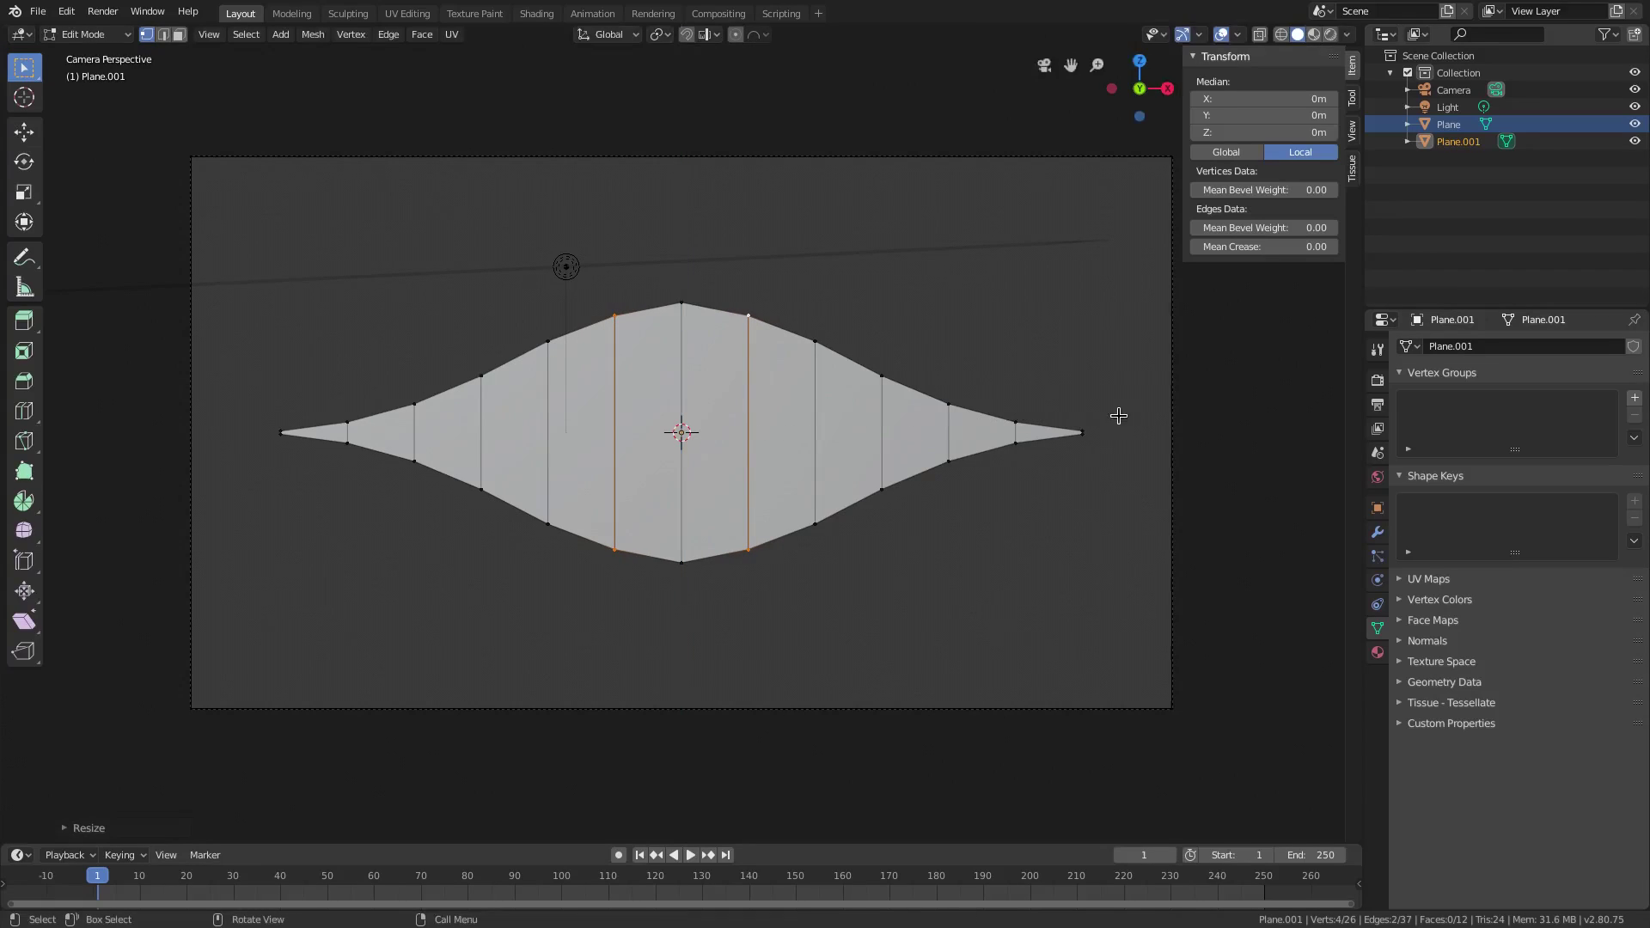
Try Z-scaling a left-of-centre edge and both tip vertices, cancel both, and return to Object Mode.
click(535, 344)
key(s)
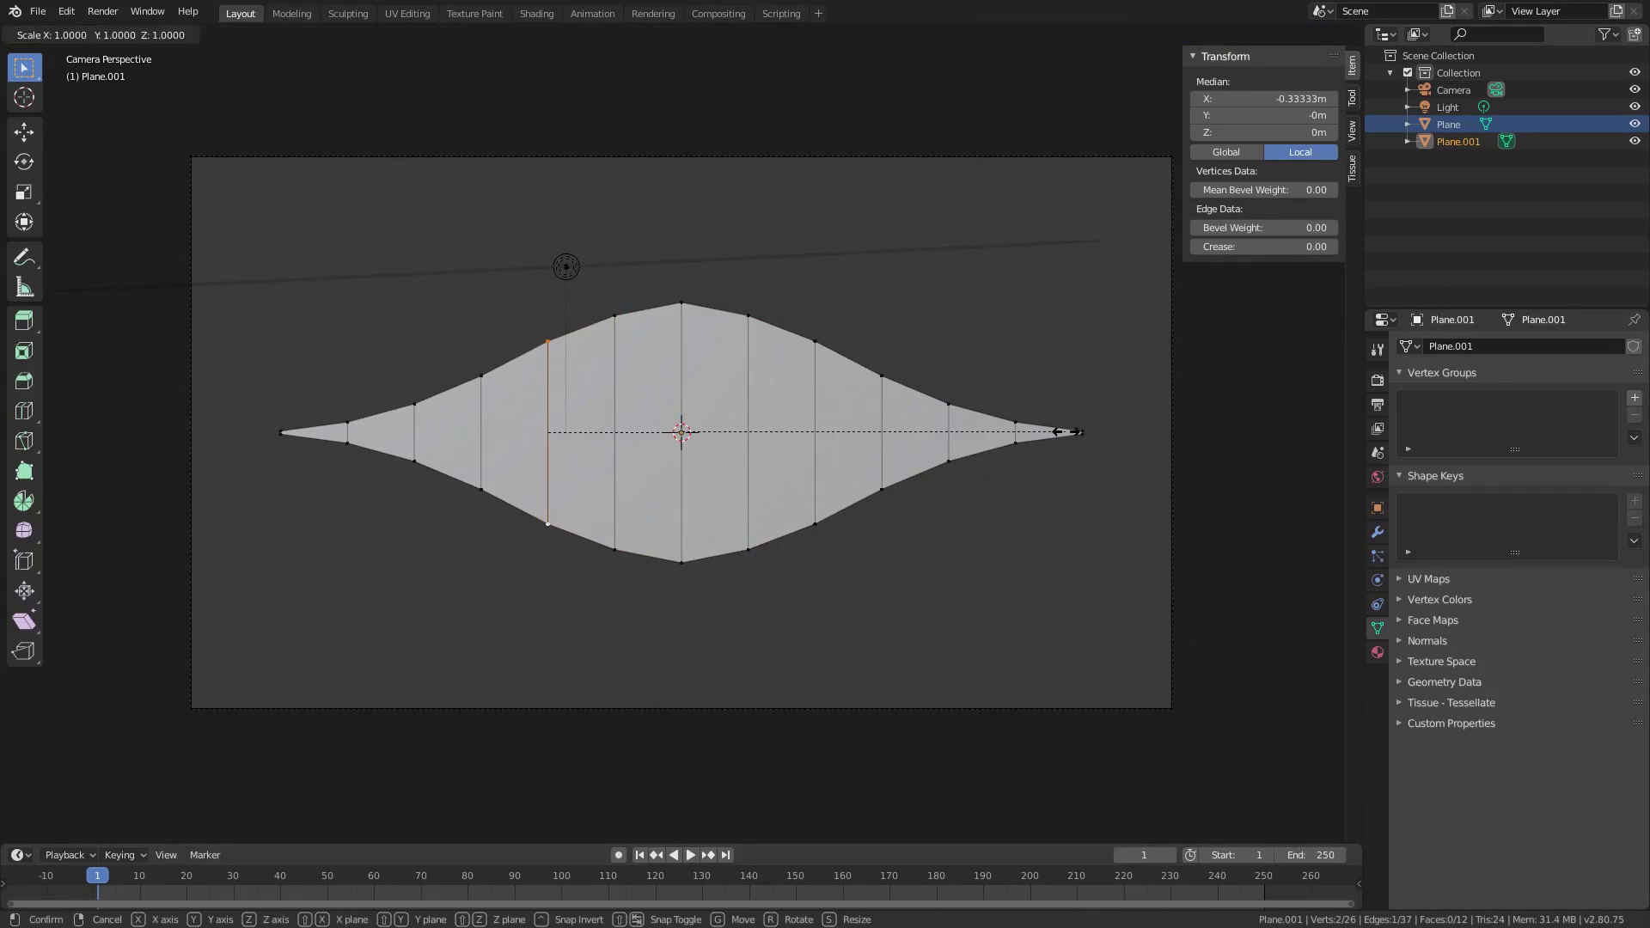
key(z)
key(Escape)
click(276, 434)
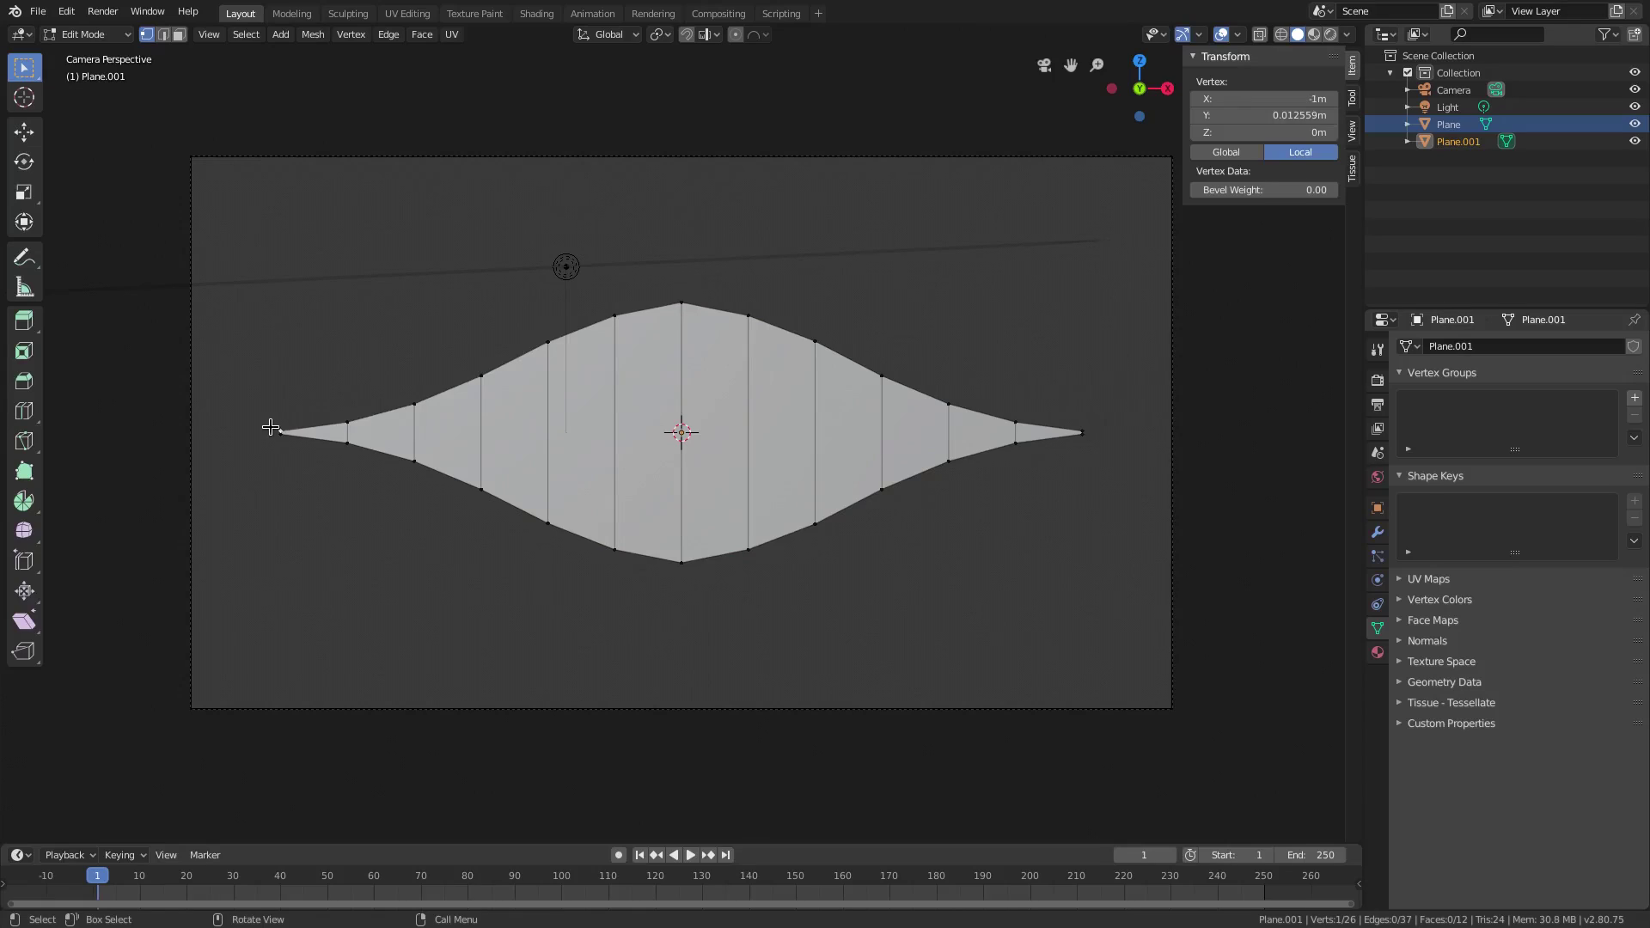
shift+click(1082, 433)
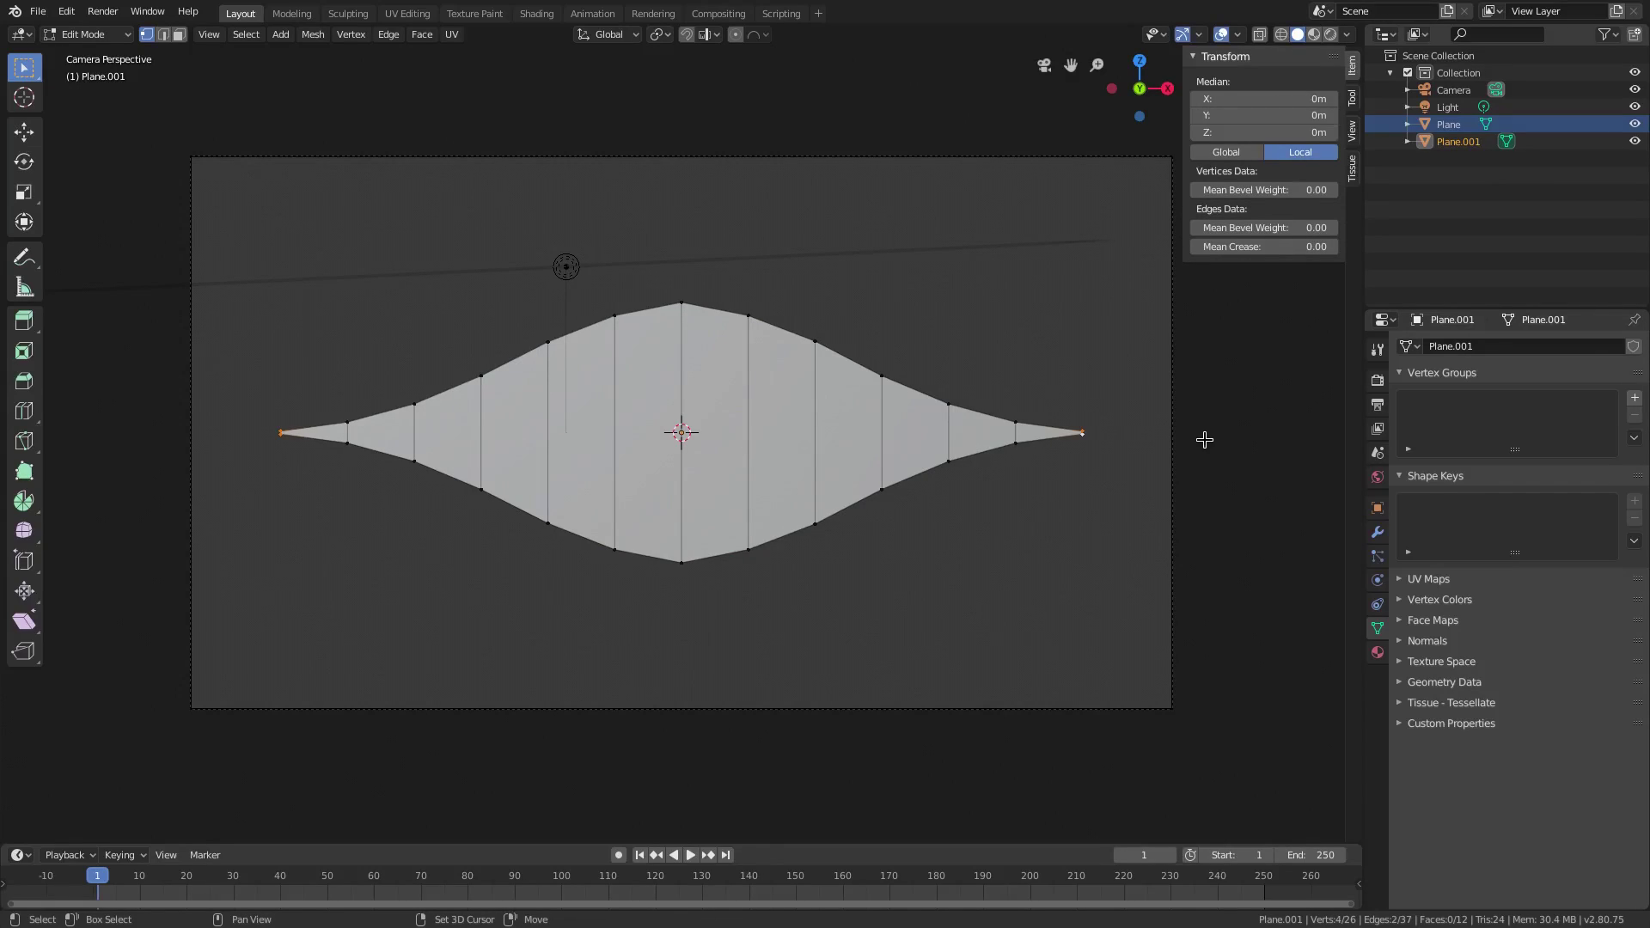
key(s)
key(z)
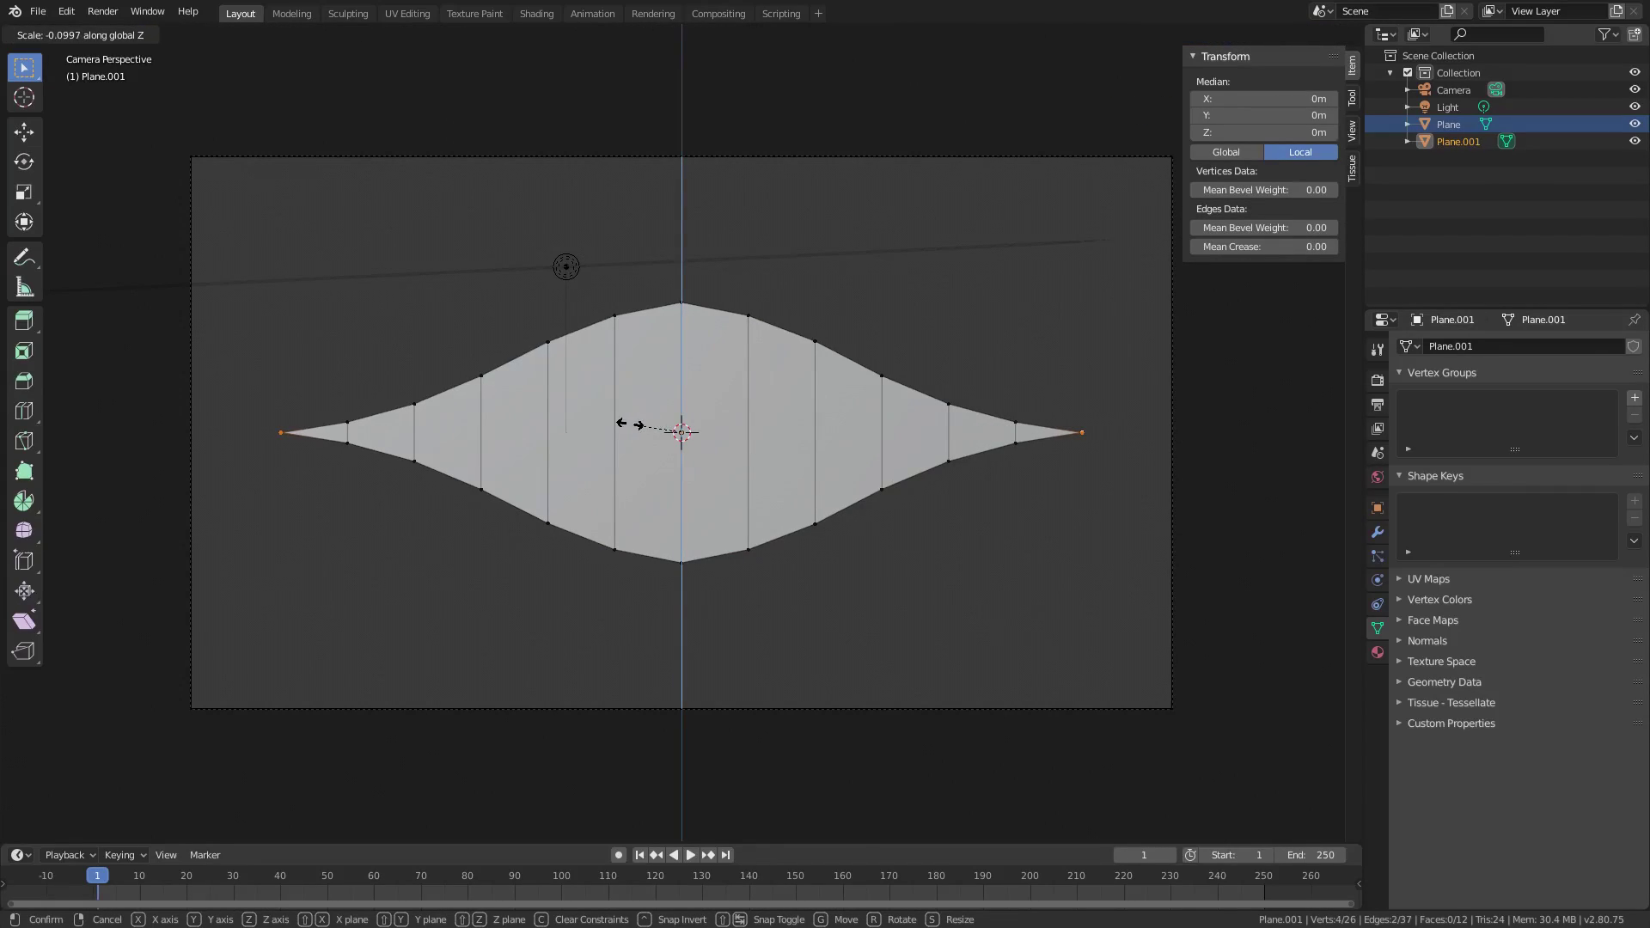
key(Escape)
key(Tab)
scroll(1031, 515, down, 4)
scroll(958, 544, up, 4)
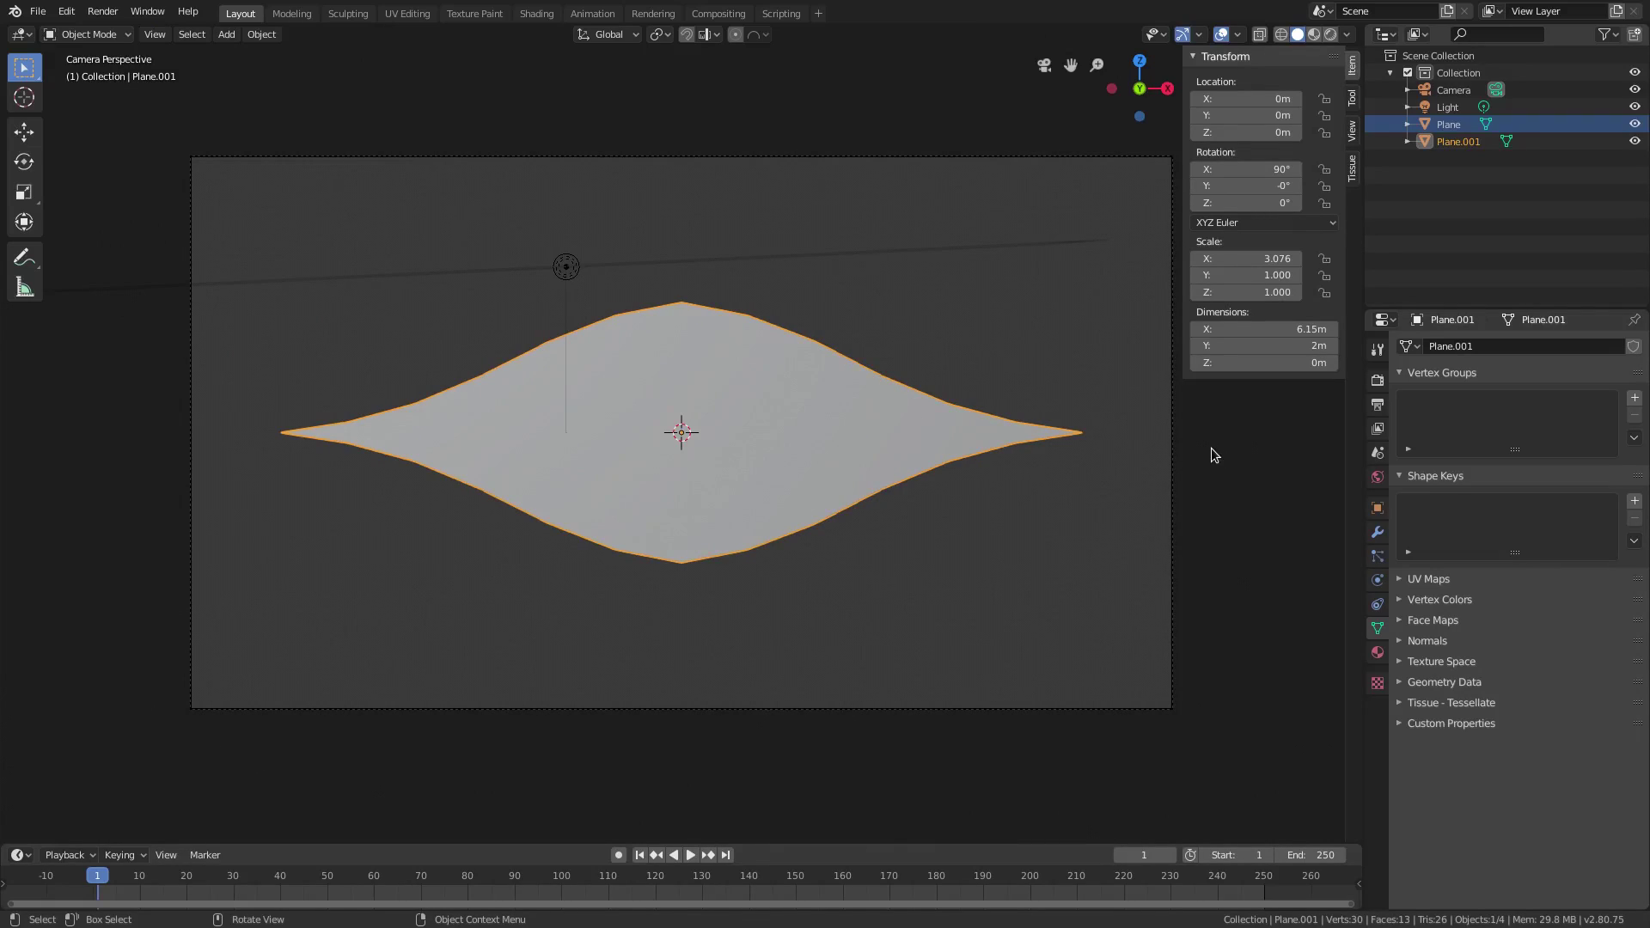
Flatten the lens shape along Z into a thin streak.
key(s)
key(z)
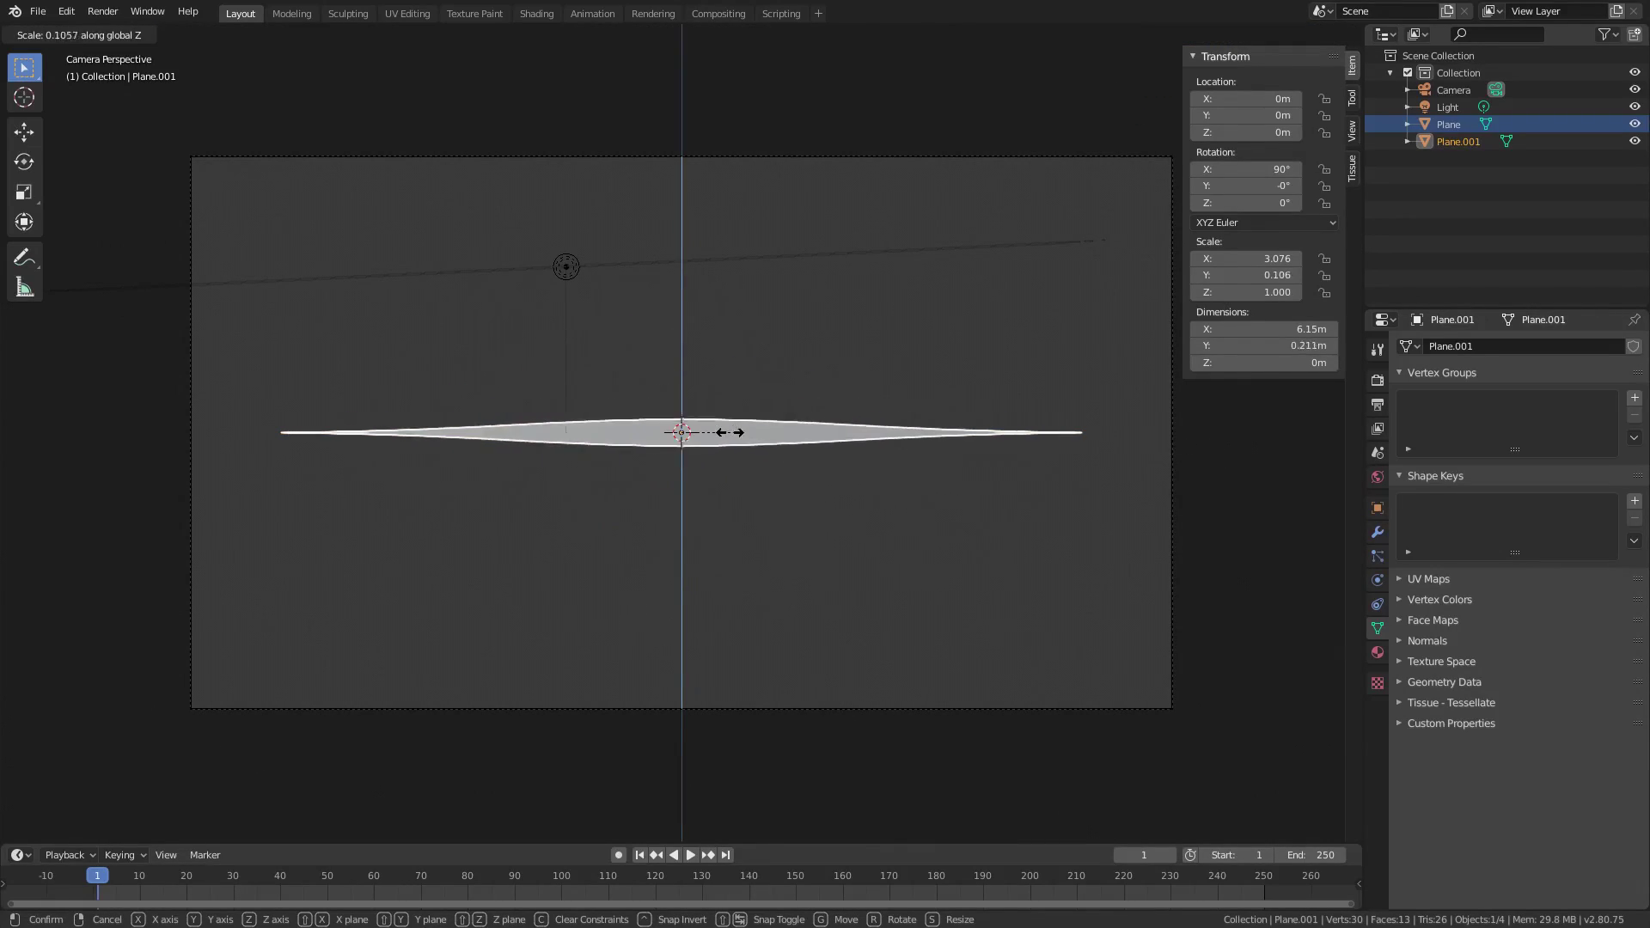
click(698, 432)
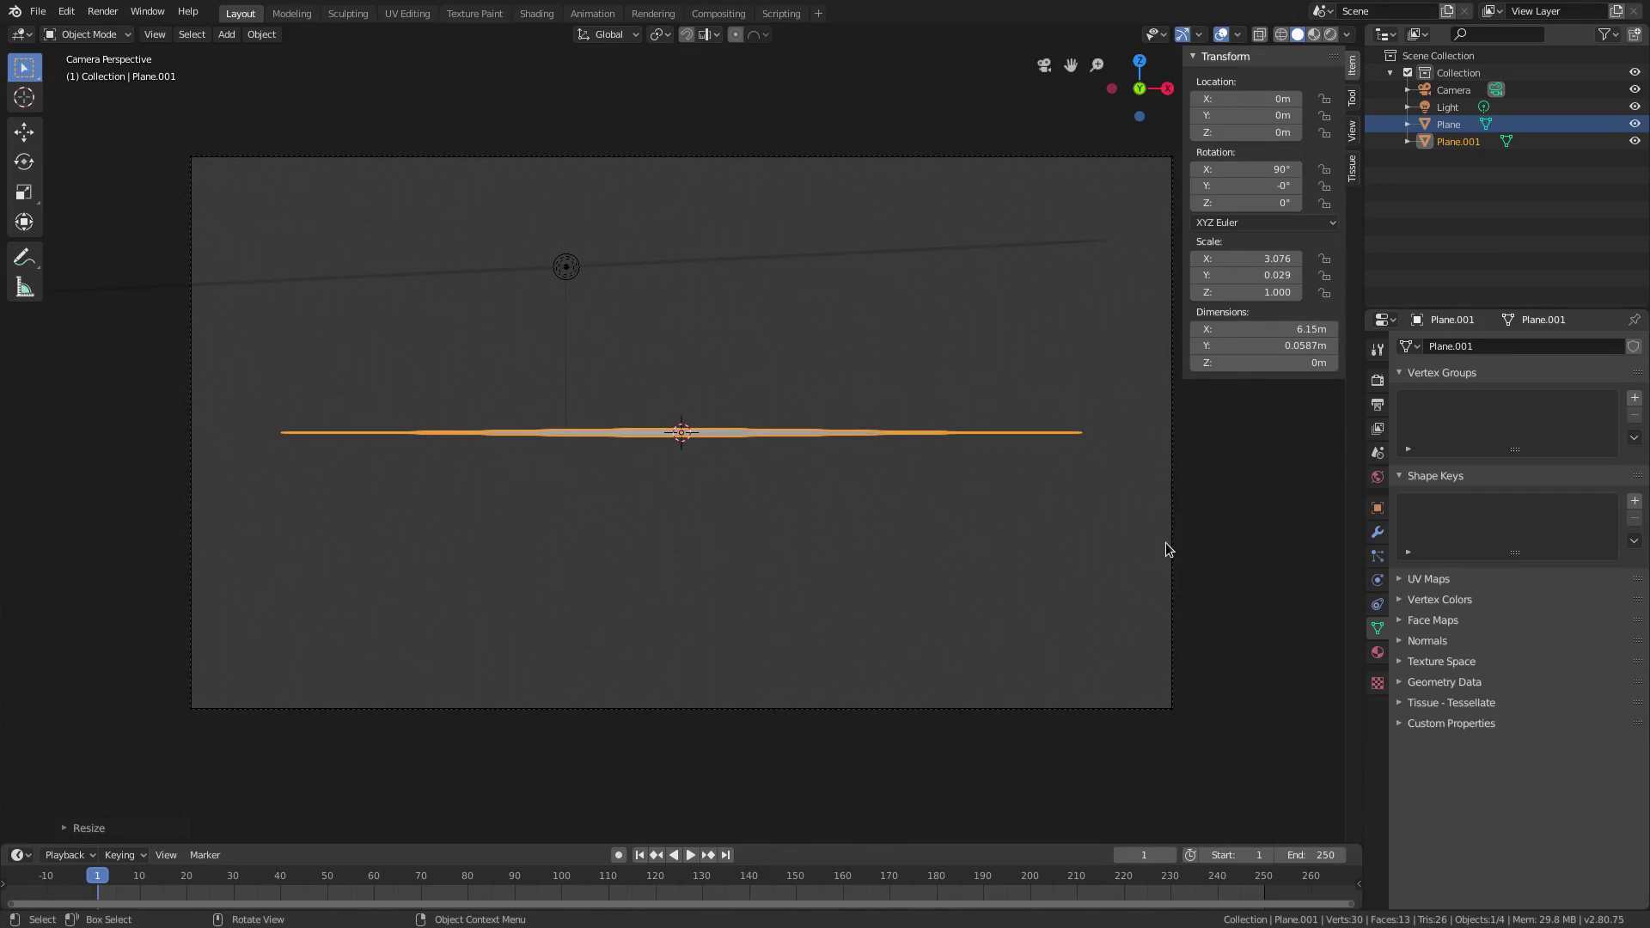
key(Tab)
key(Tab)
Clear the light's location to the origin, then scale the light and streak together along Z.
middle_drag(569, 273, 639, 292)
click(619, 325)
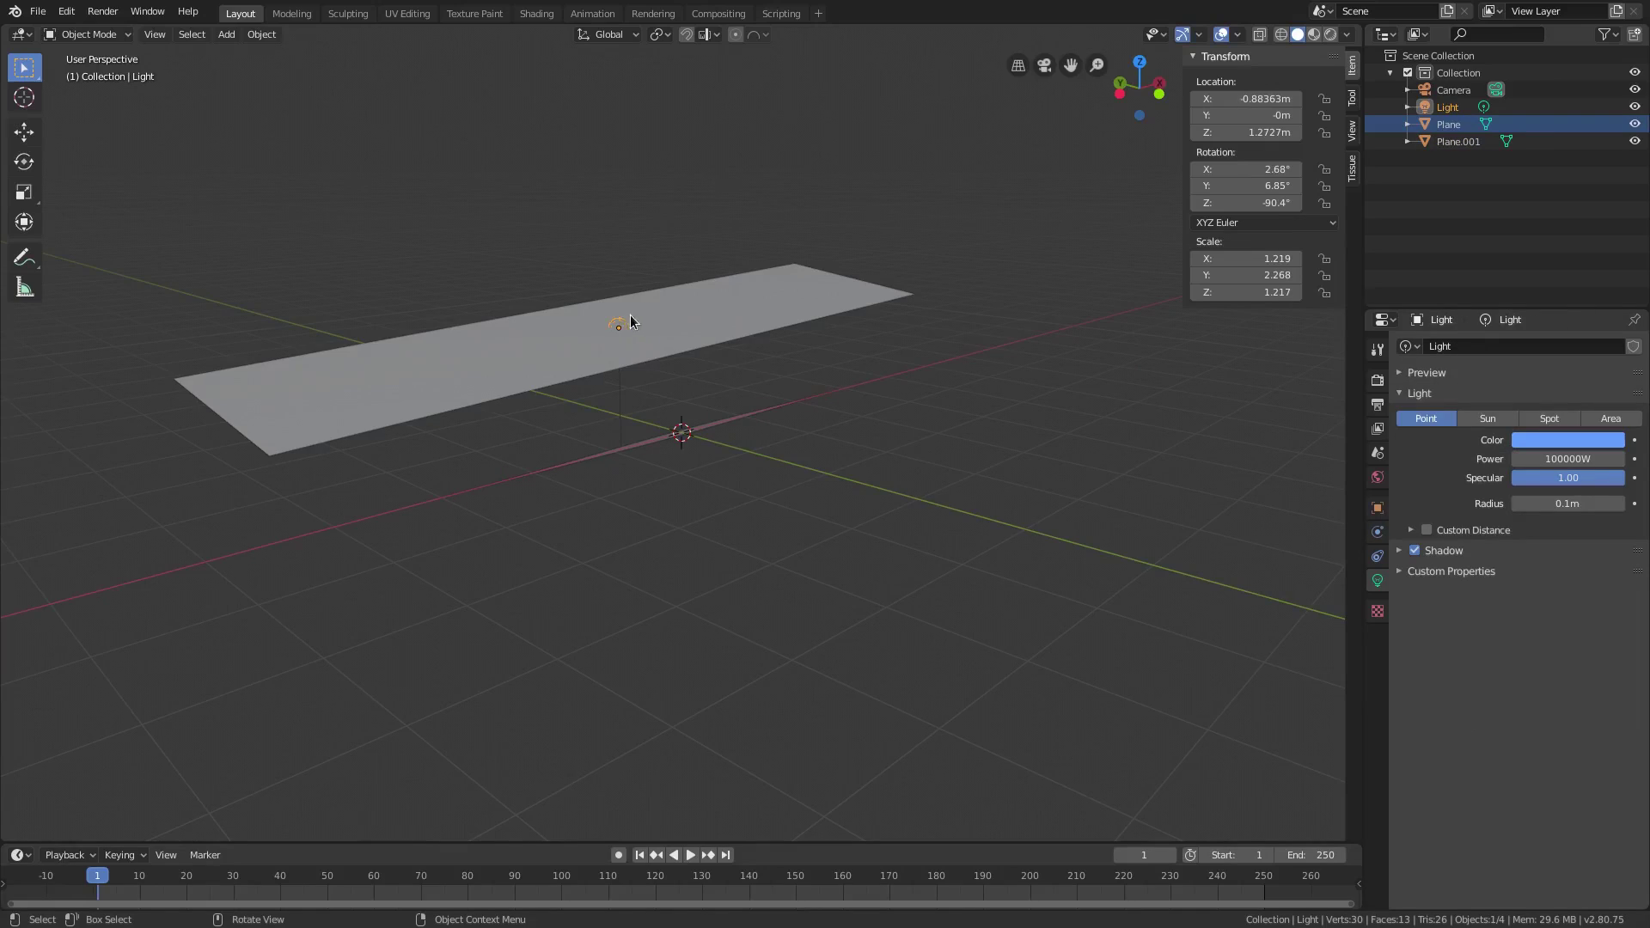
key(alt+g)
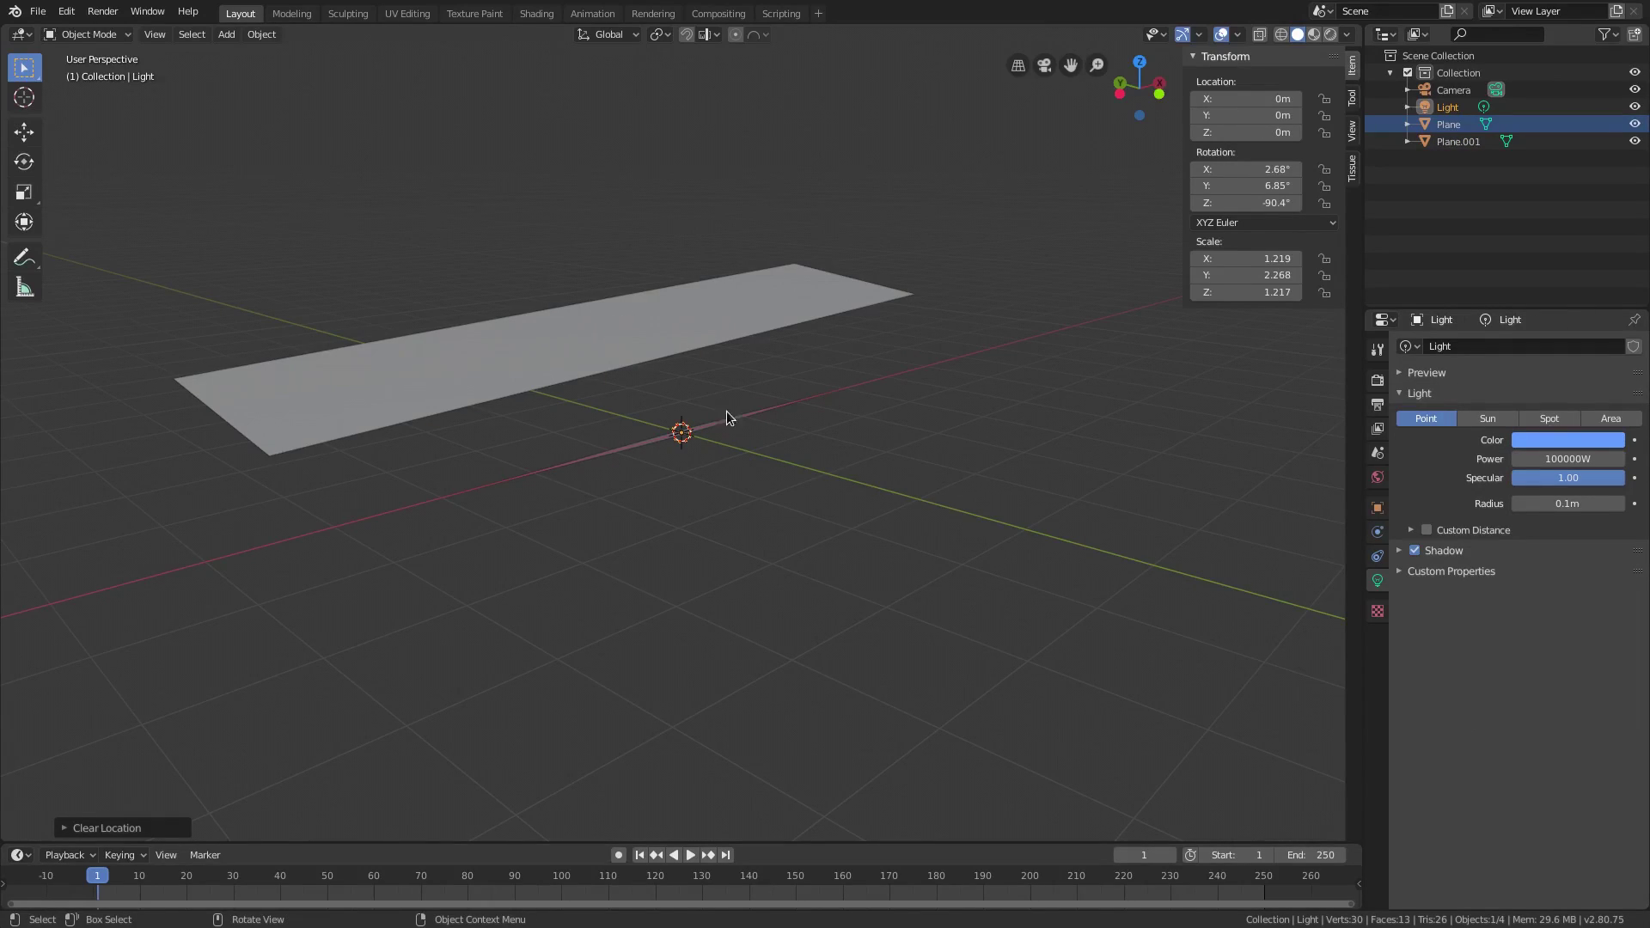
key(KP_0)
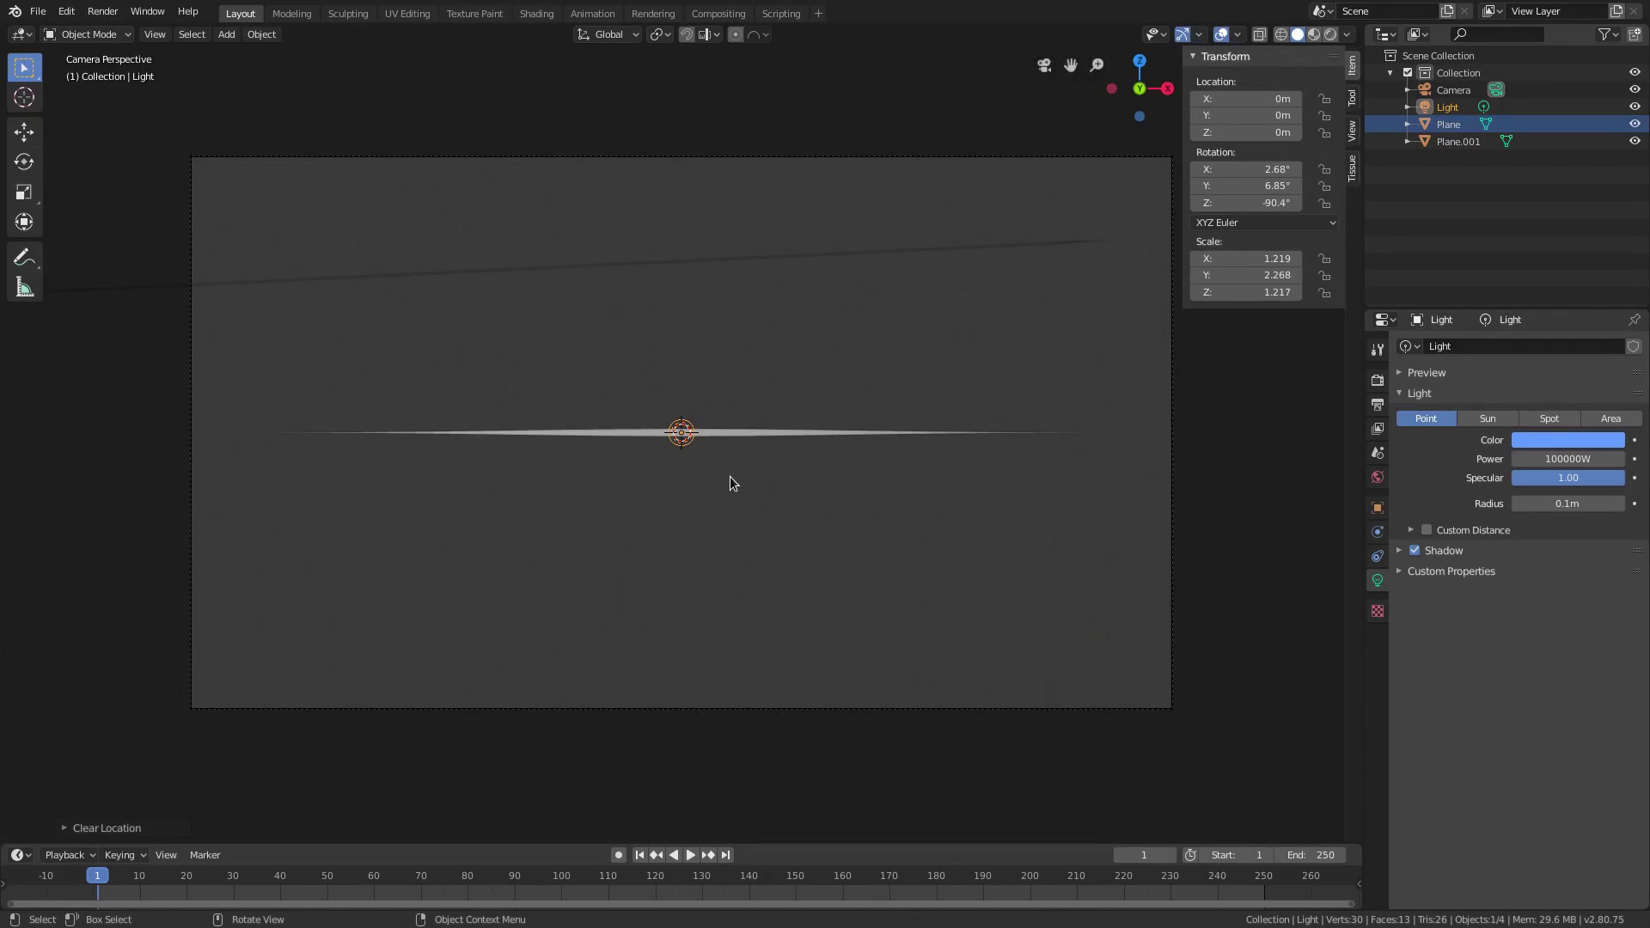
key(b)
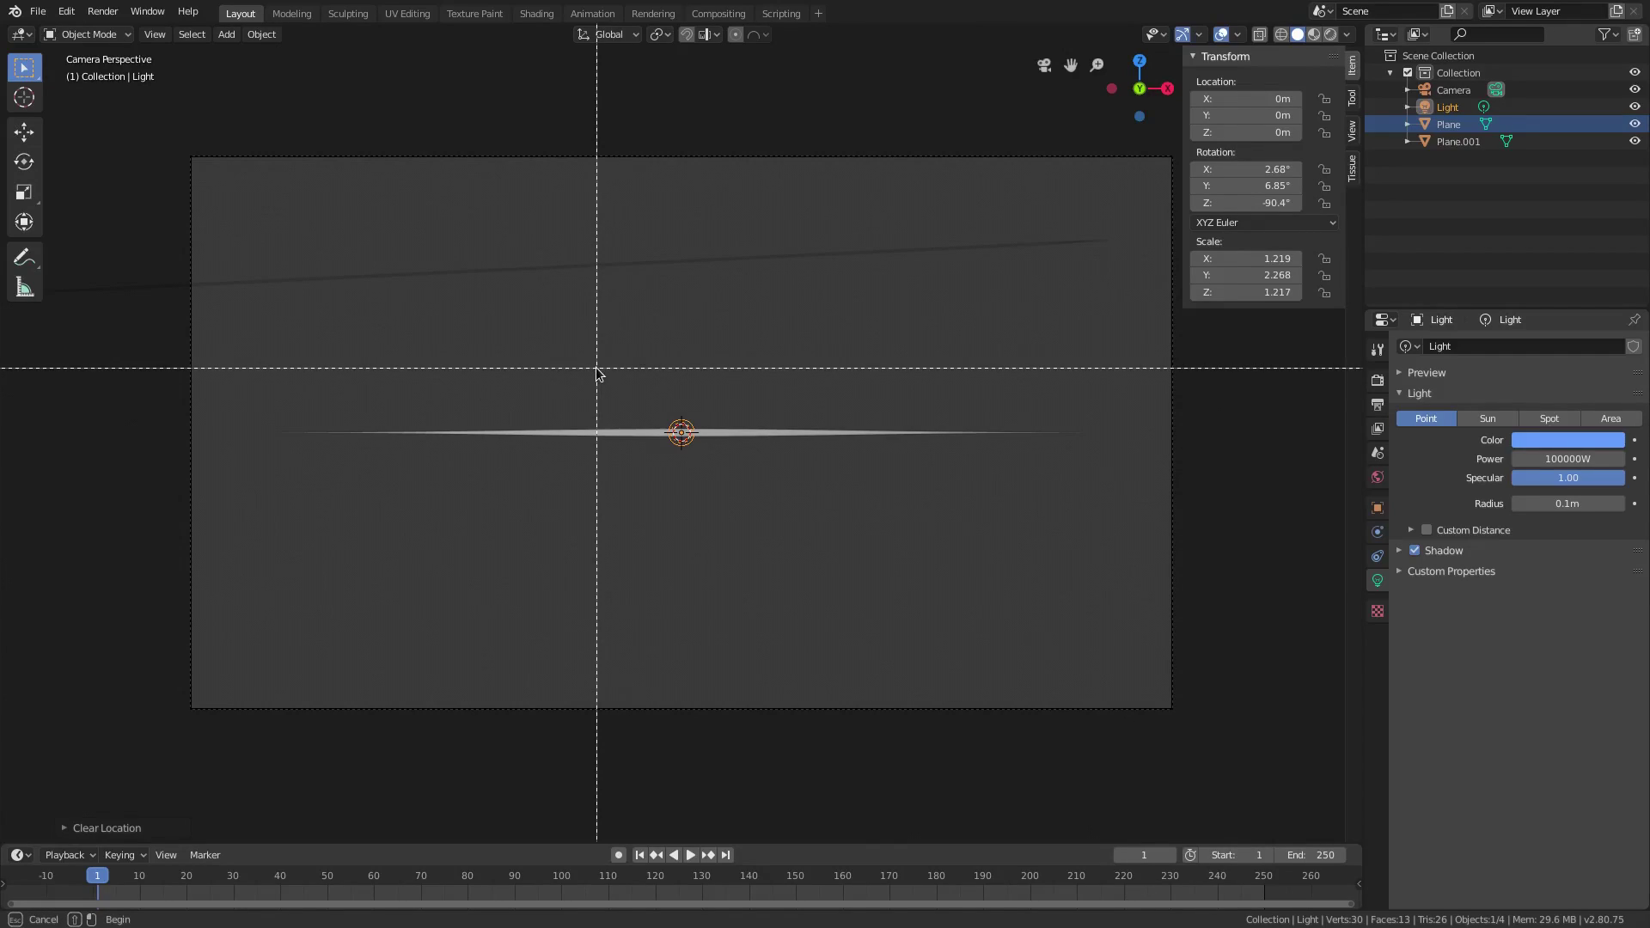
drag(597, 369, 744, 554)
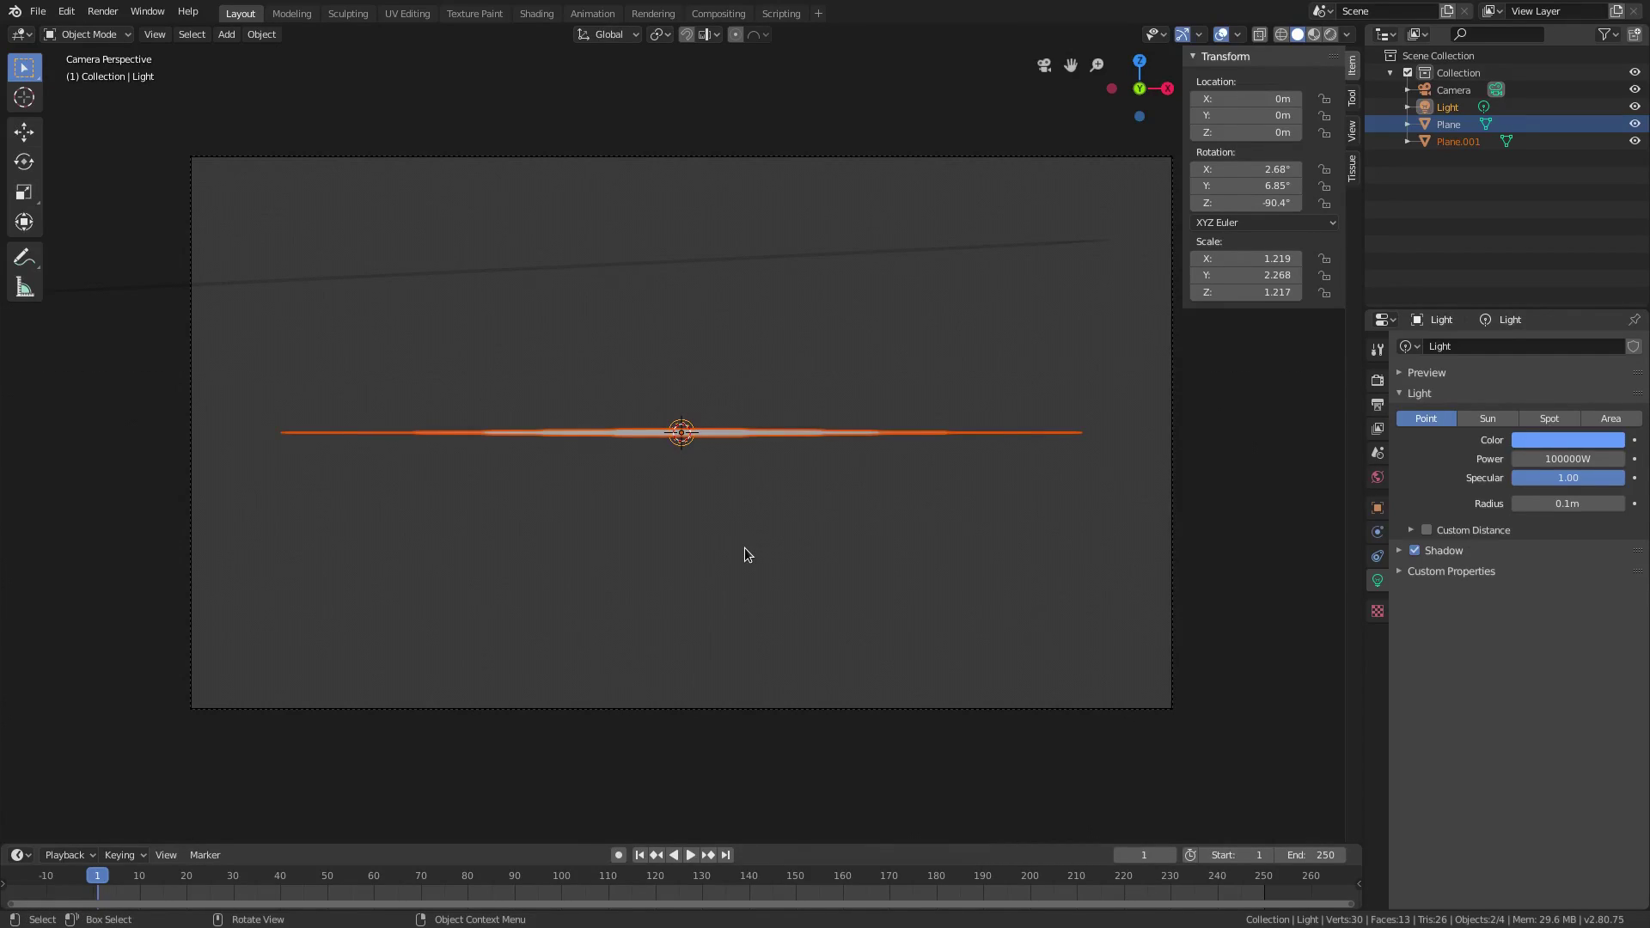
key(s)
key(z)
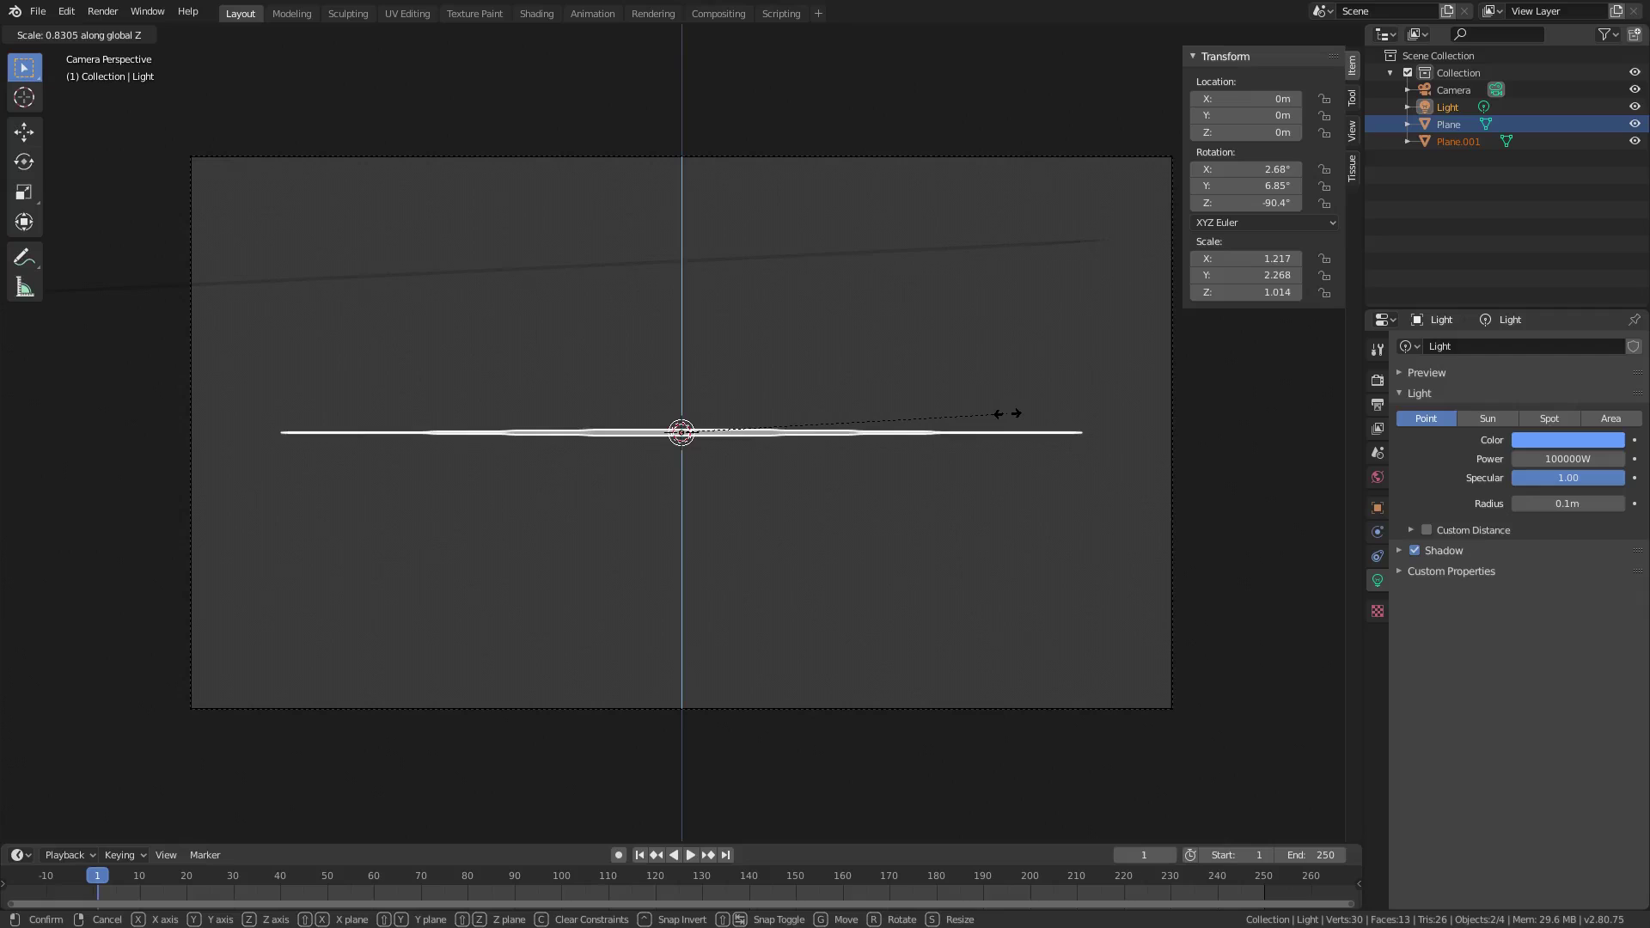
click(1003, 414)
Switch to Rendered shading and delete the original strip plane.
click(1330, 35)
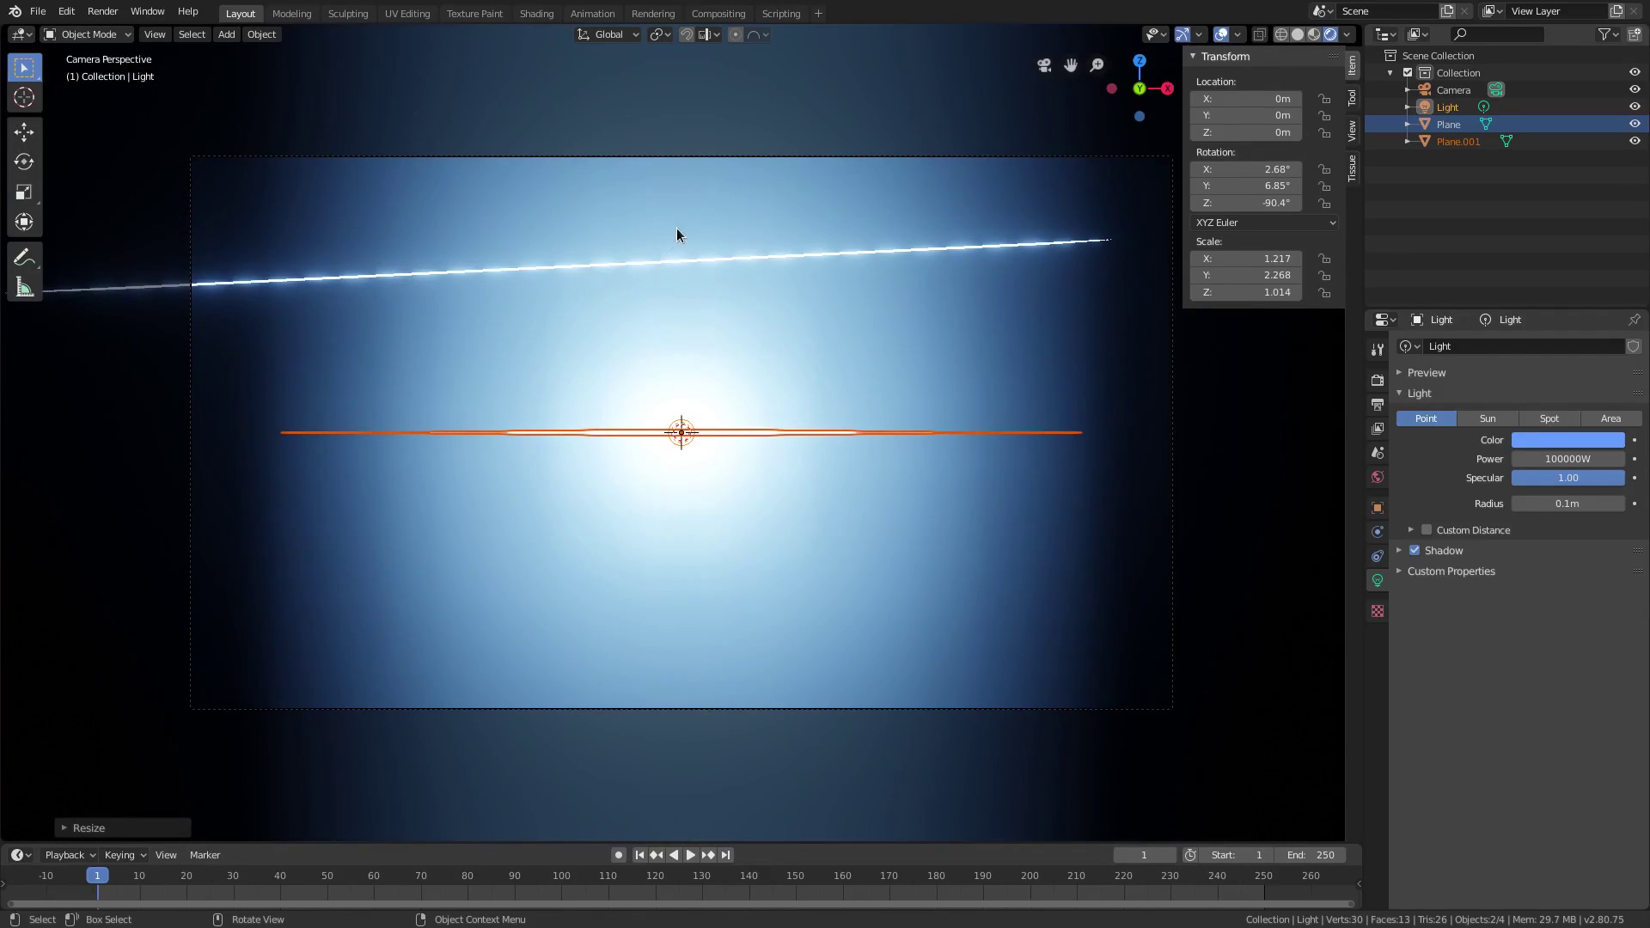
click(667, 257)
key(Delete)
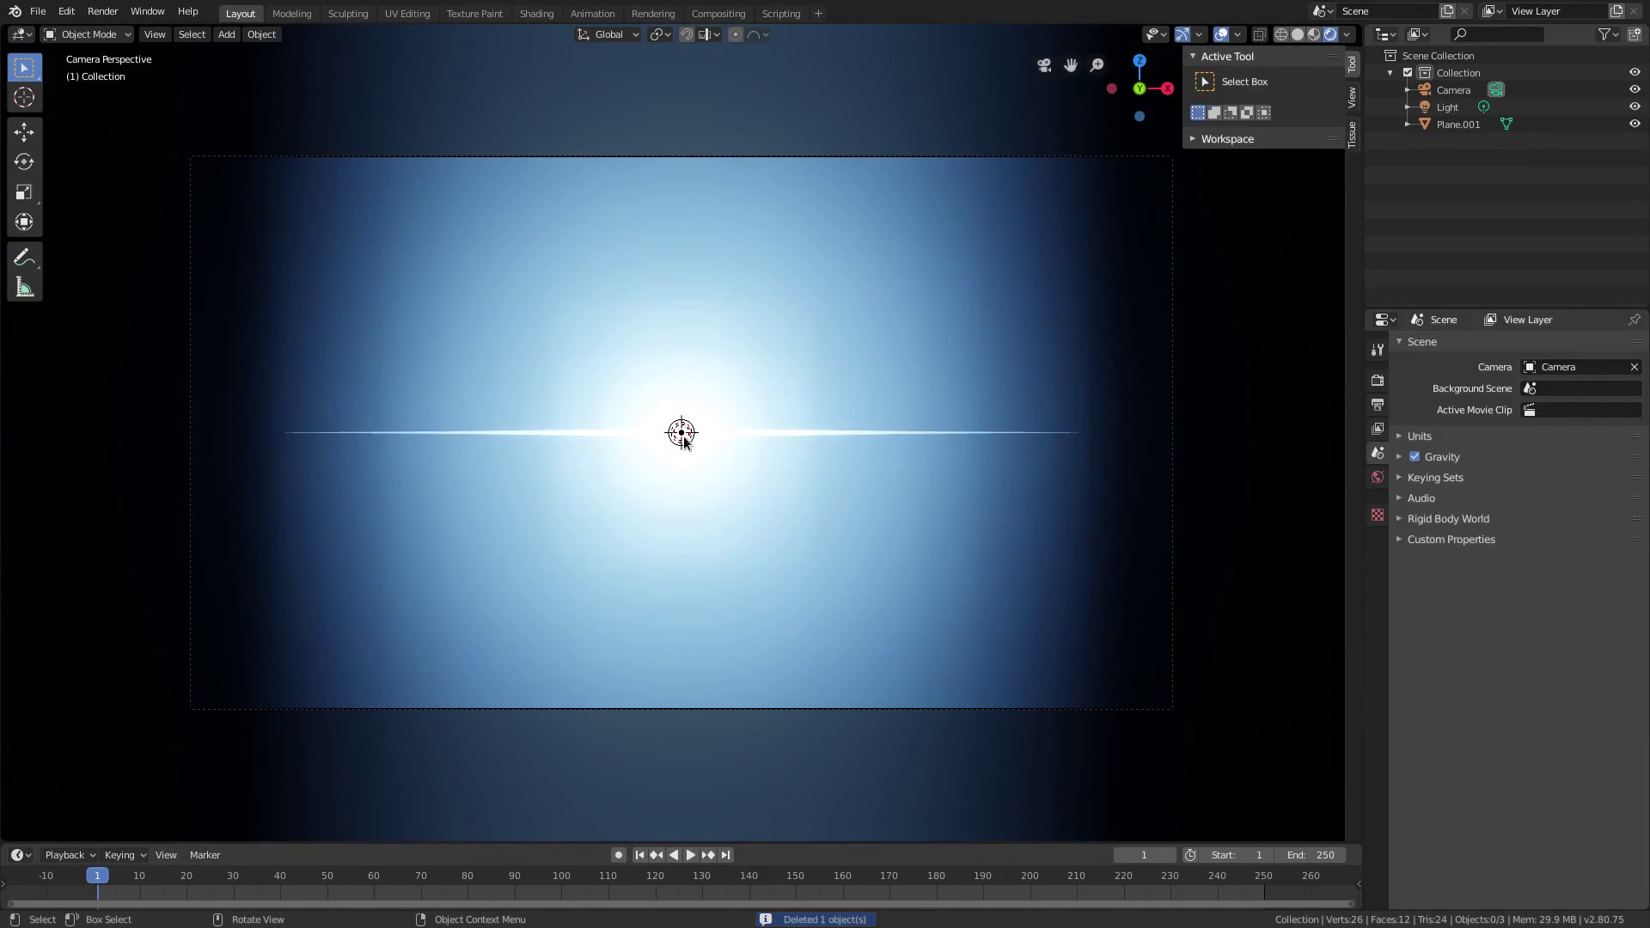
Tilt the light and streak slightly and move them up into the upper part of the frame.
click(682, 434)
shift+click(746, 432)
key(r)
key(x)
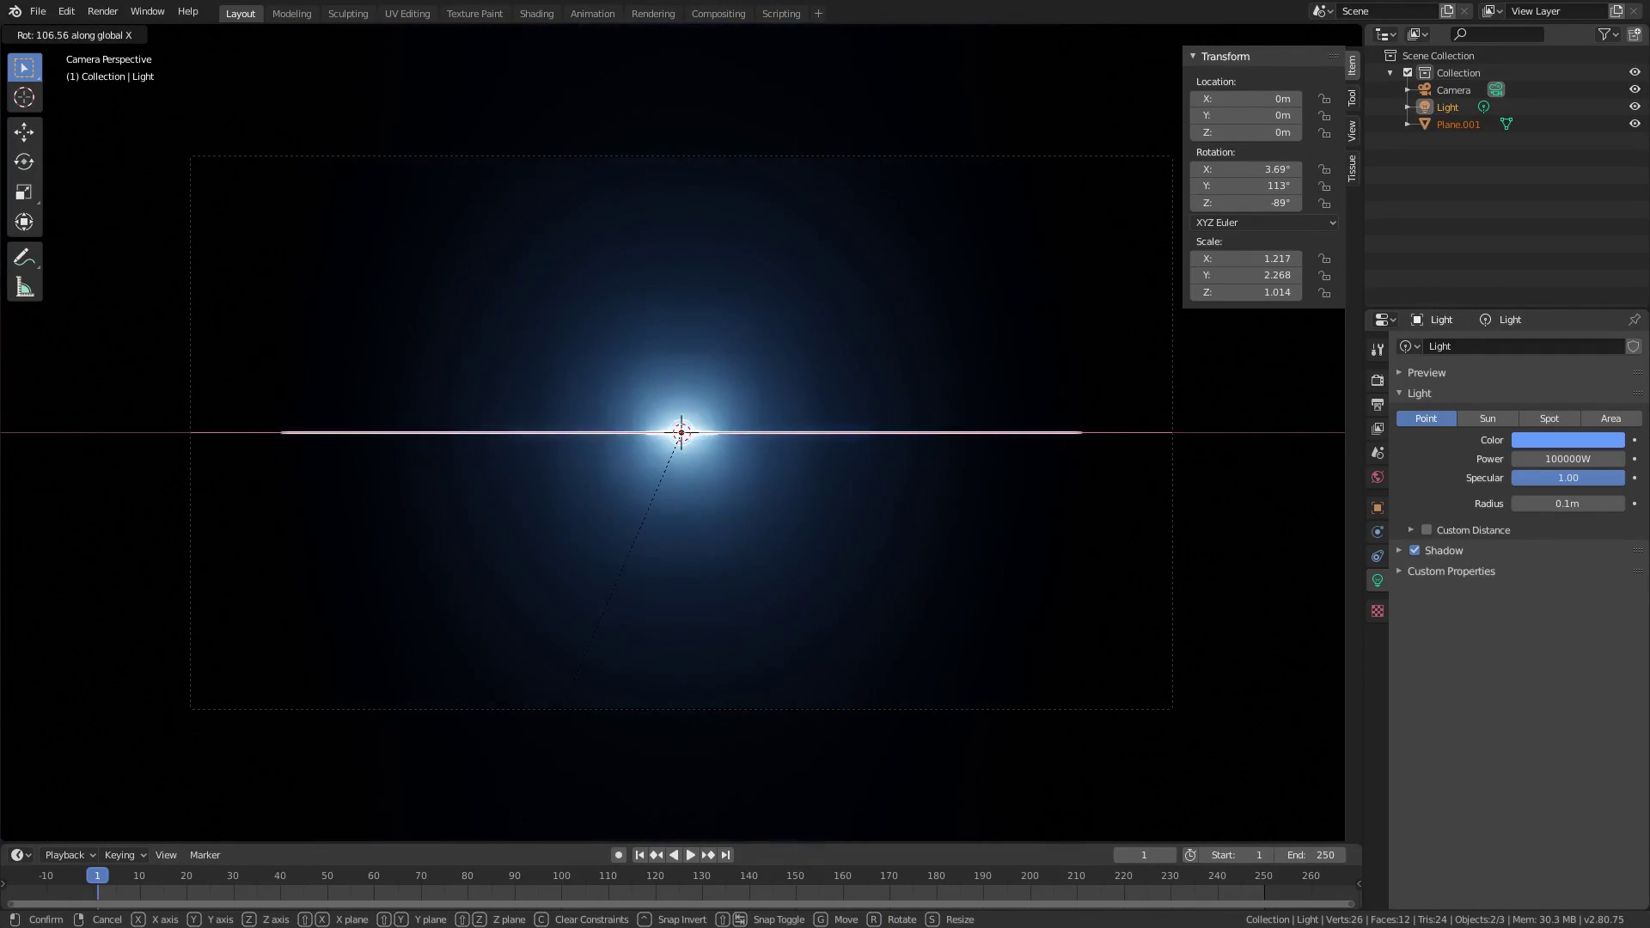
click(843, 623)
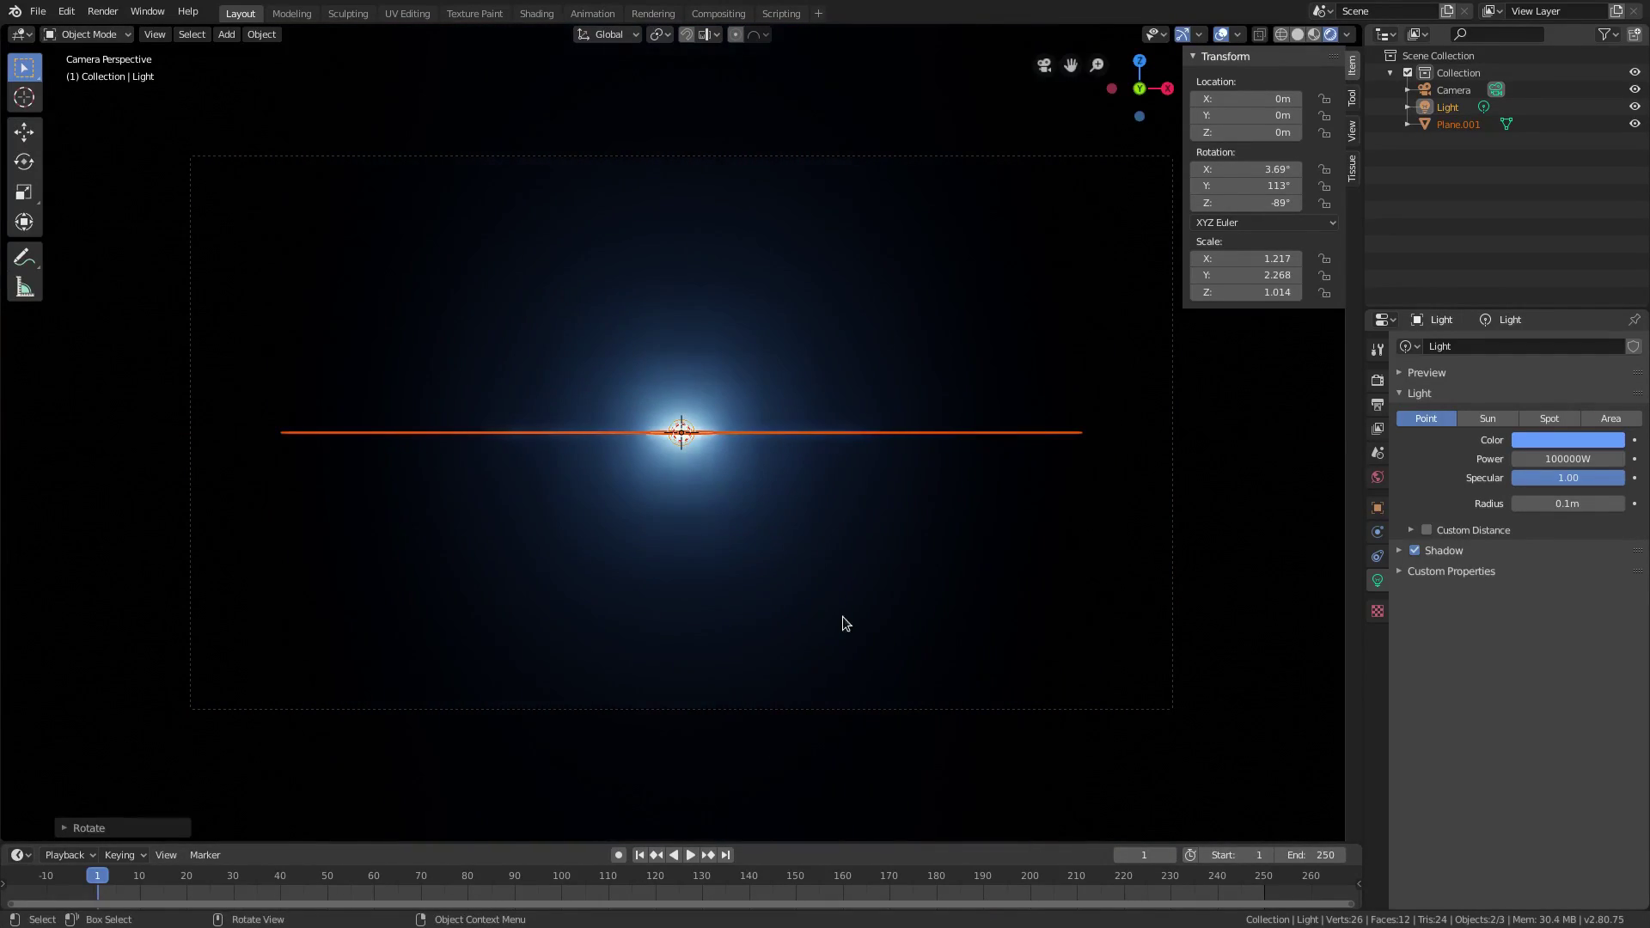
key(r)
key(r)
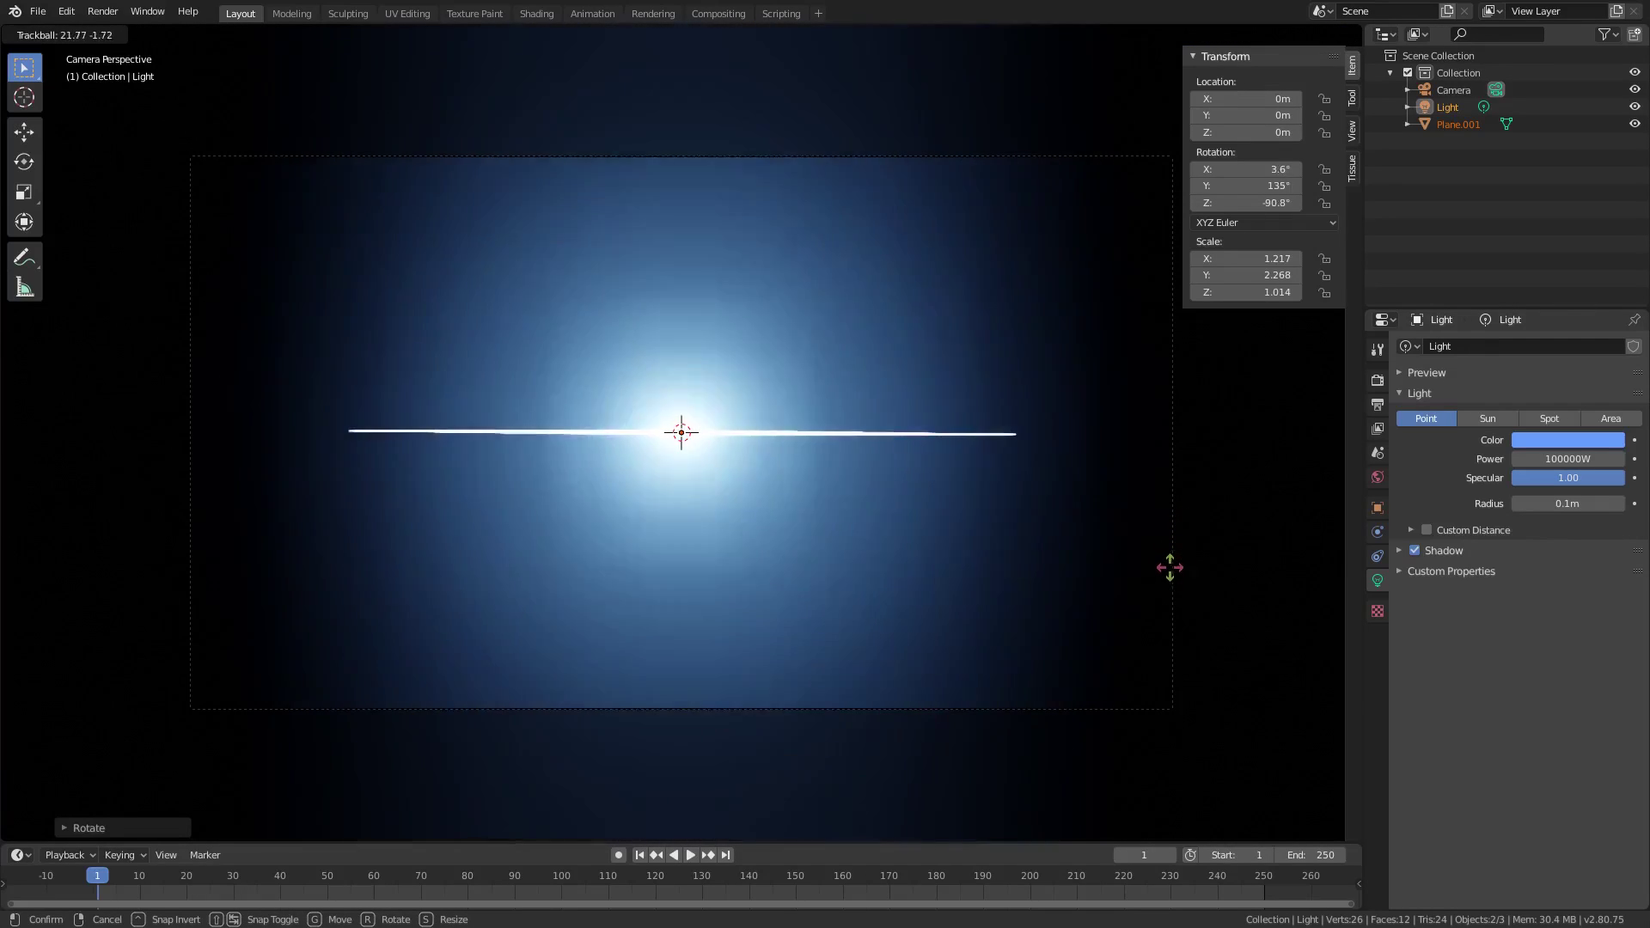
key(x)
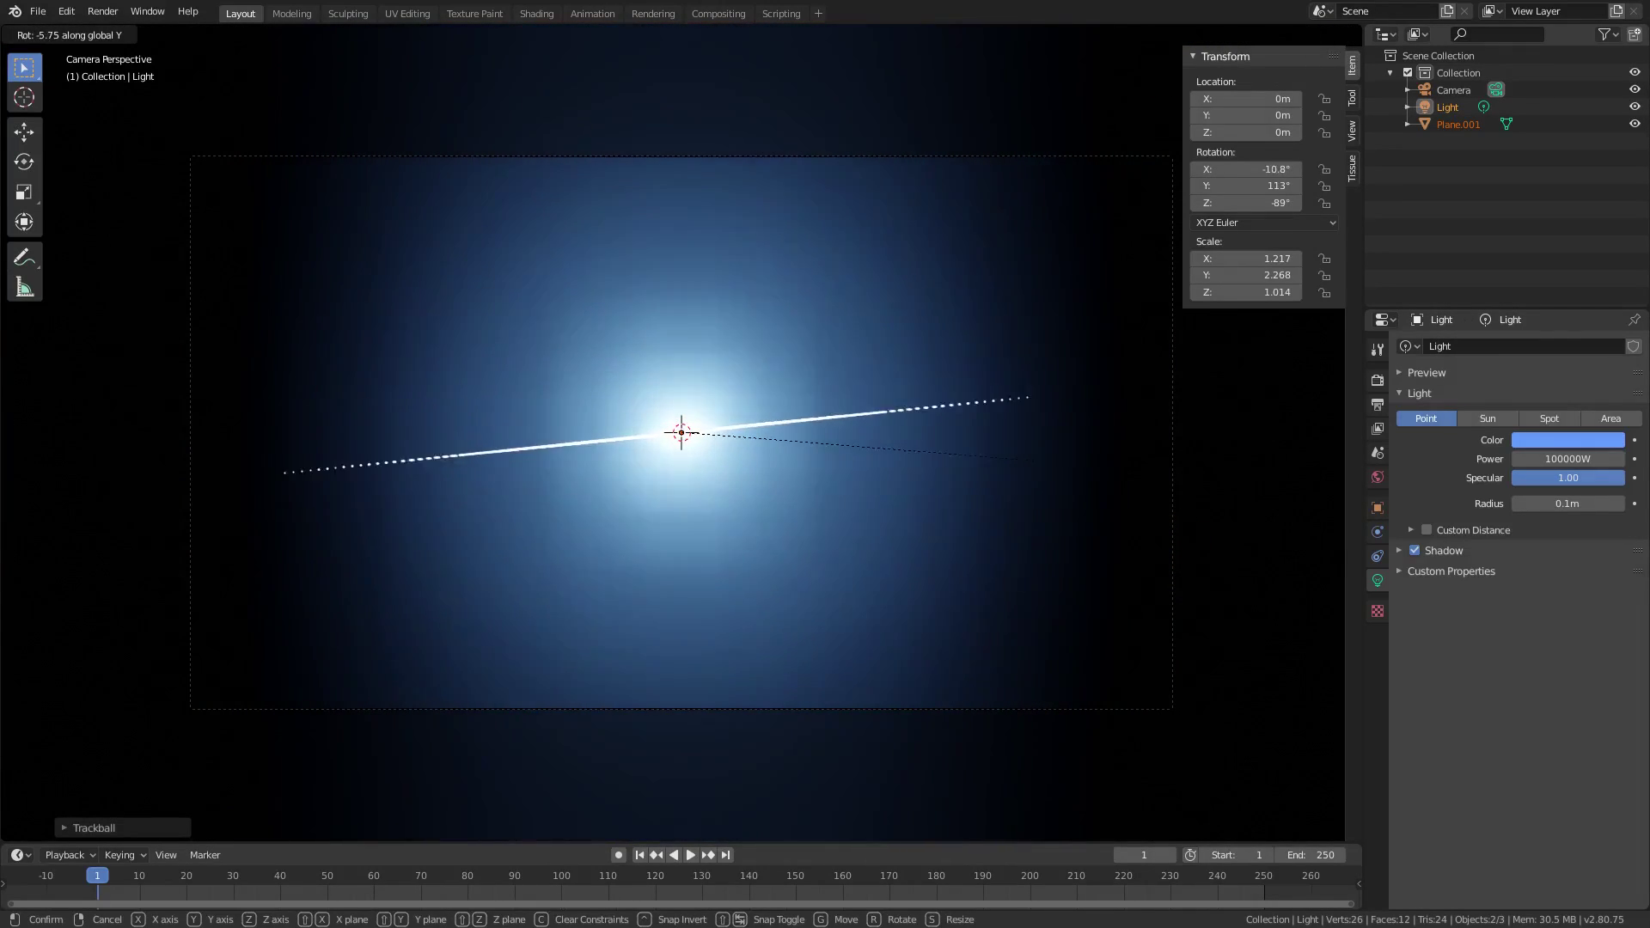
click(1208, 496)
key(g)
click(1126, 365)
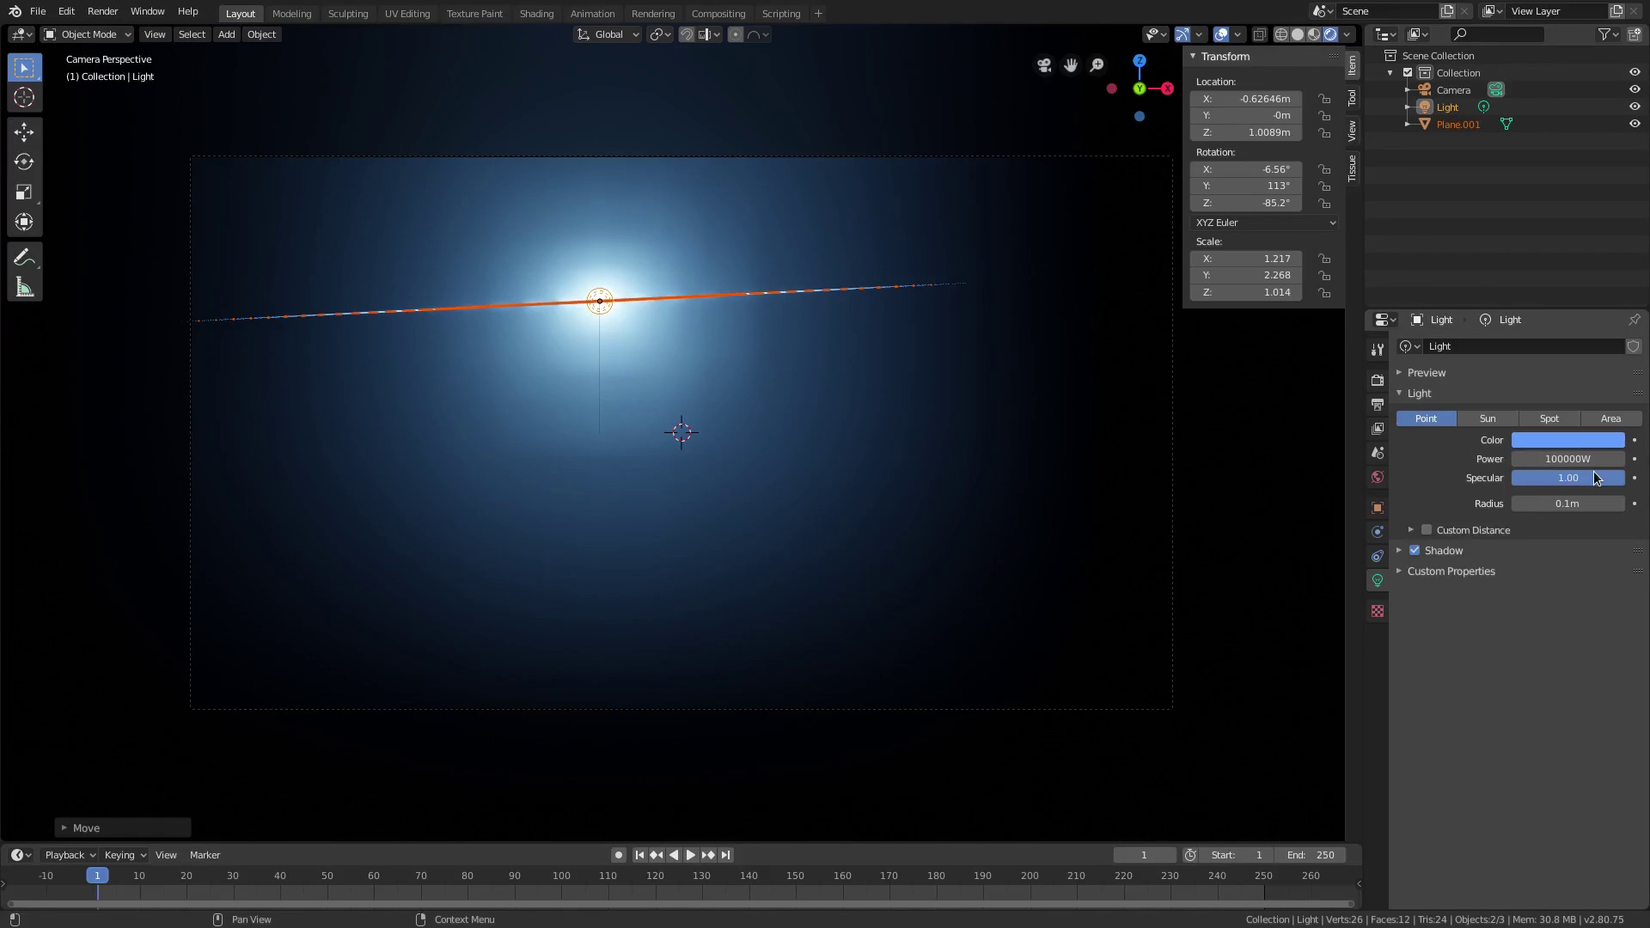
Lower the light's power to 10000W, deselect everything, and hide the viewport overlays.
double_click(1554, 459)
key(BackSpace)
key(Return)
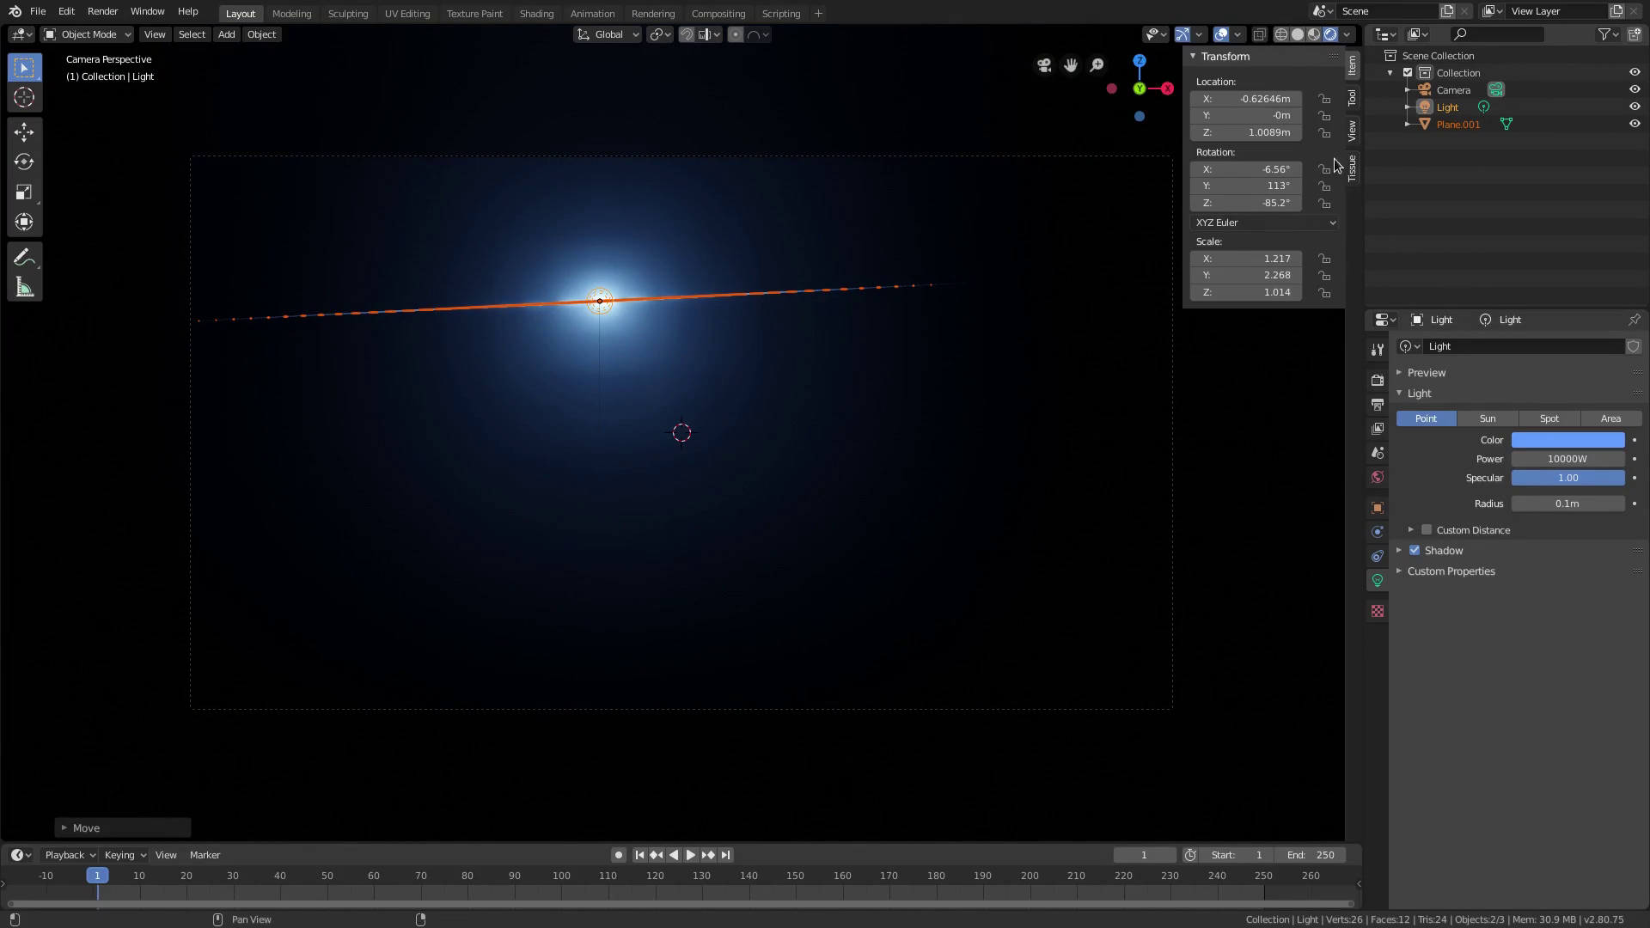
click(1221, 34)
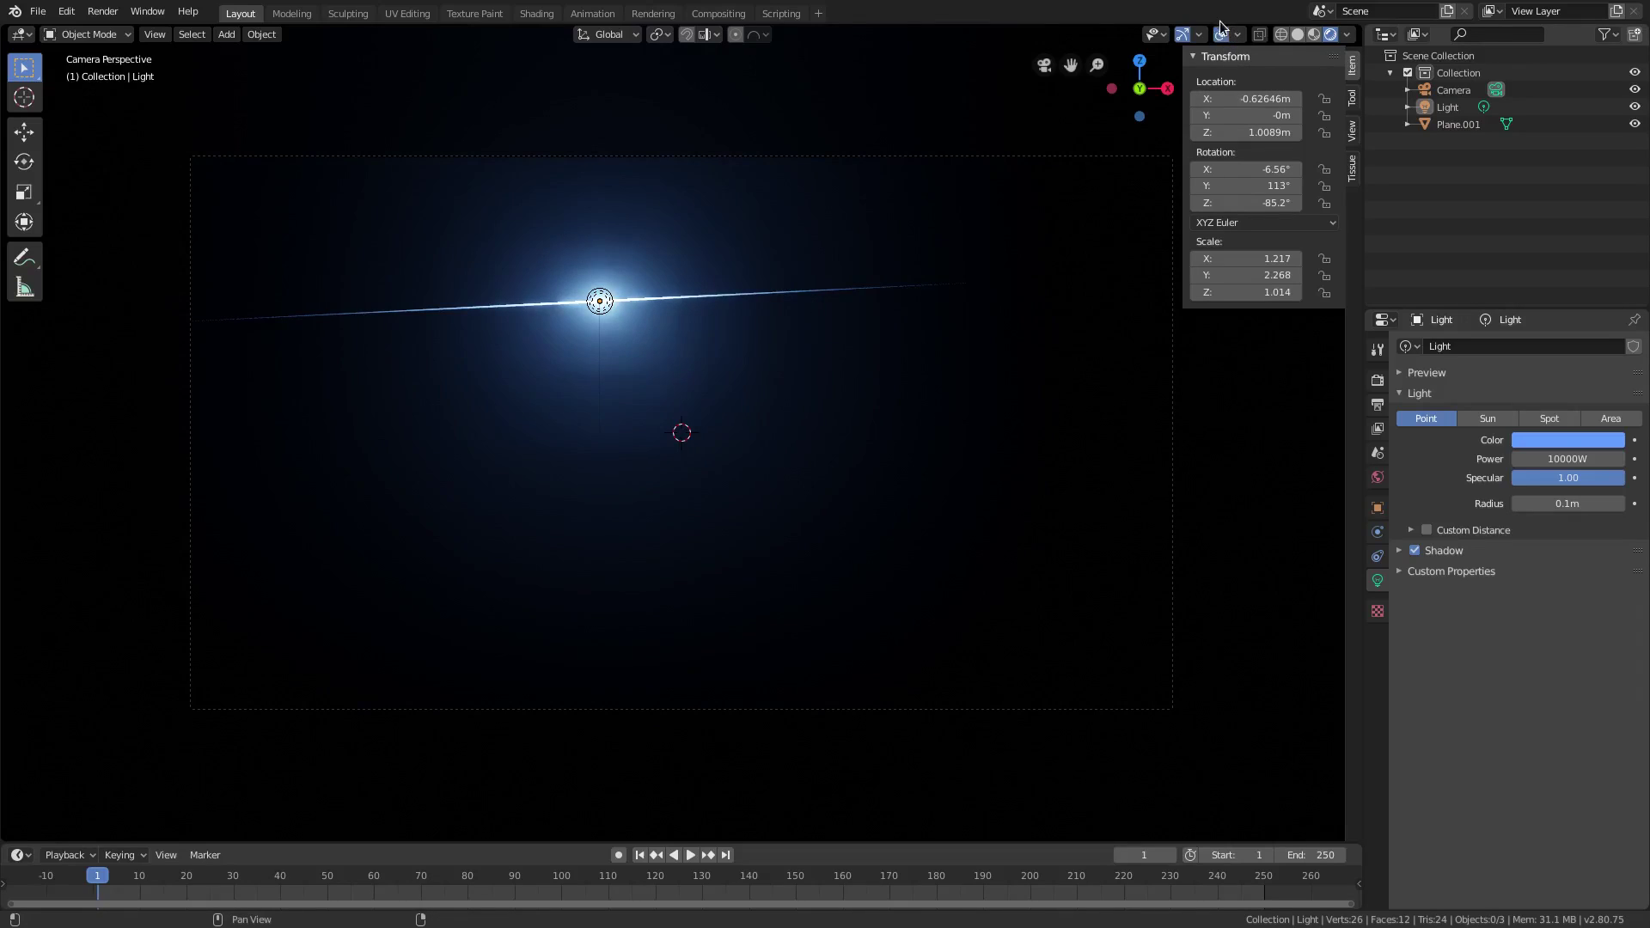
click(673, 426)
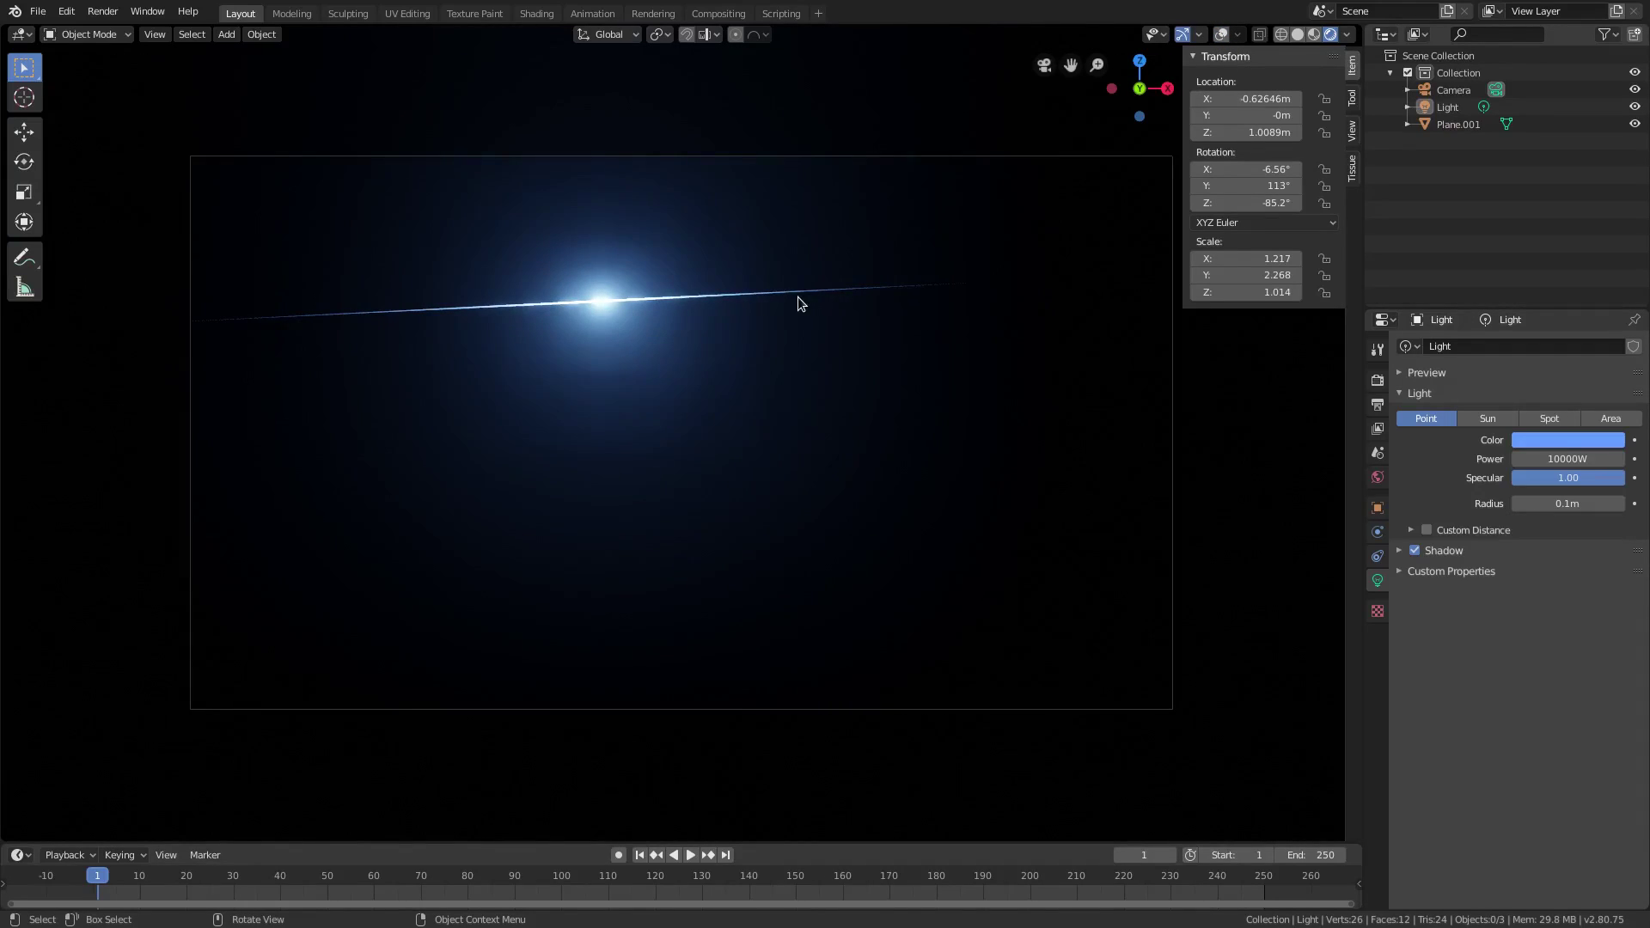
Set Bloom to threshold 0.651, knee 1, radius 7.47, intensity 0.1 with a light blue colour.
scroll(756, 273, up, 2)
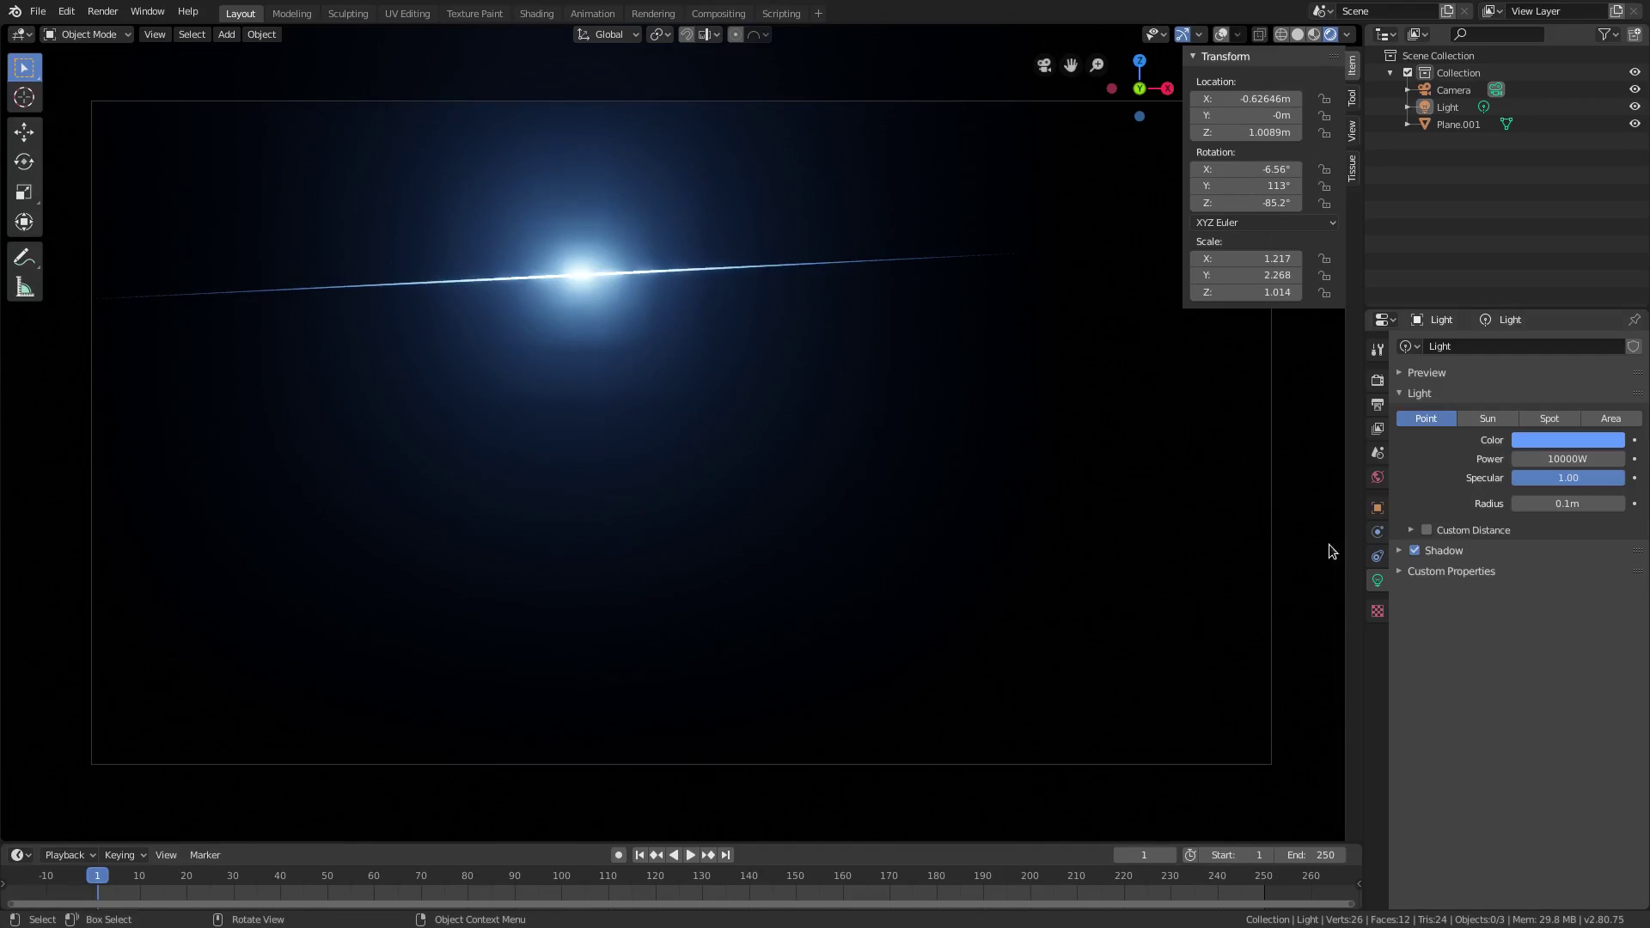
click(1377, 379)
click(1399, 483)
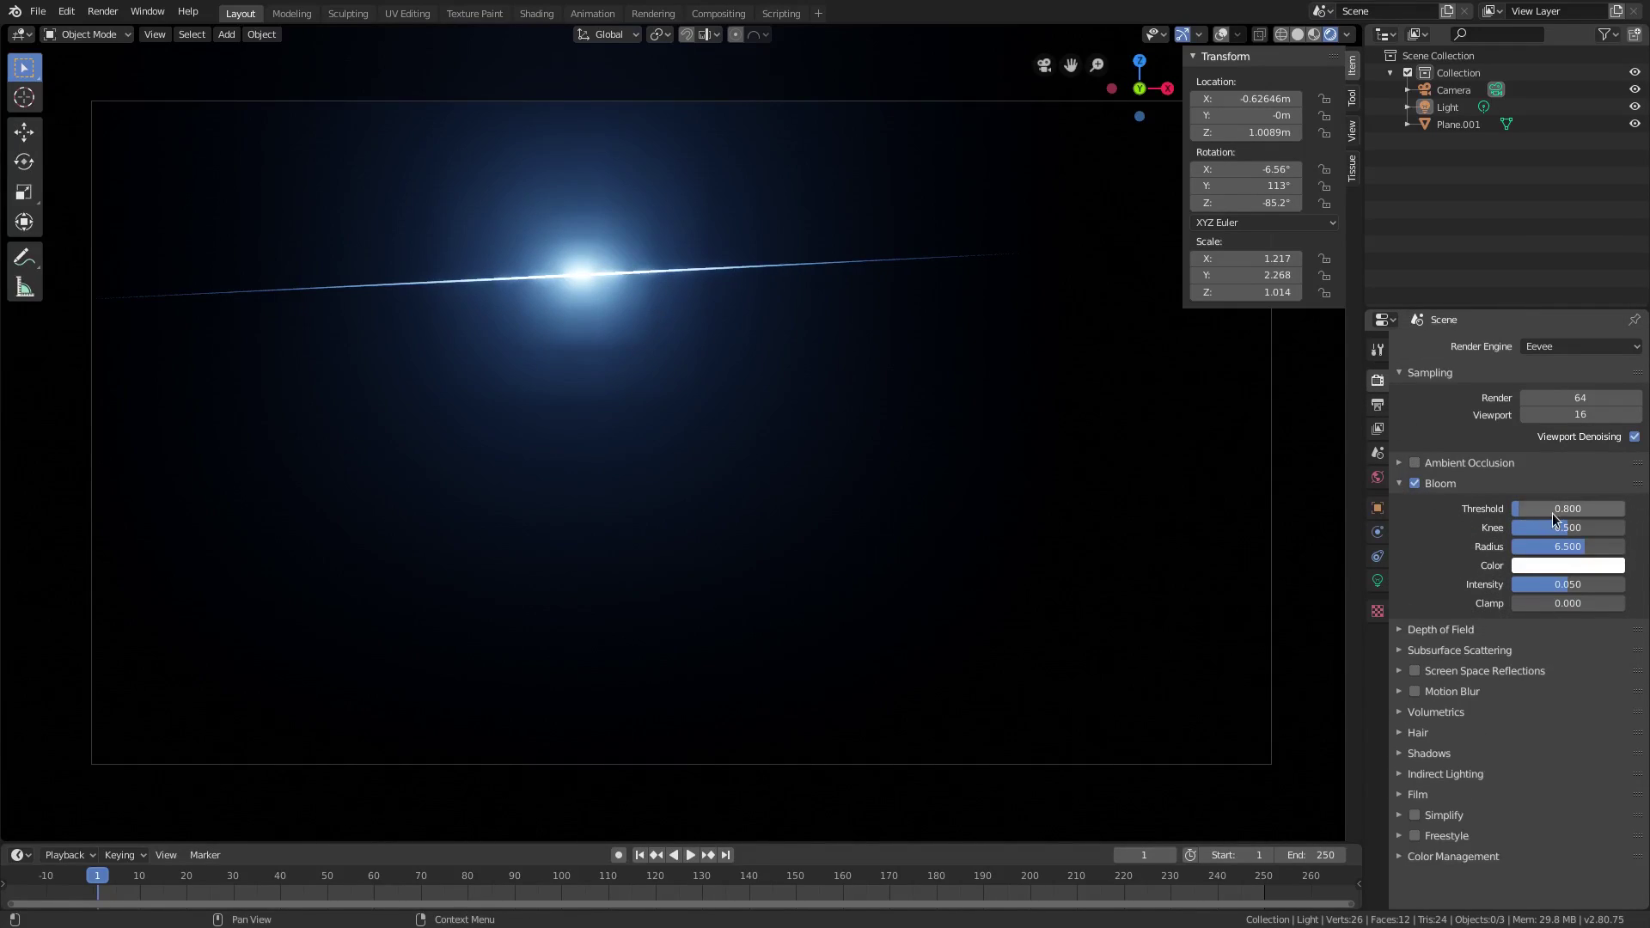
drag(1552, 513, 1624, 584)
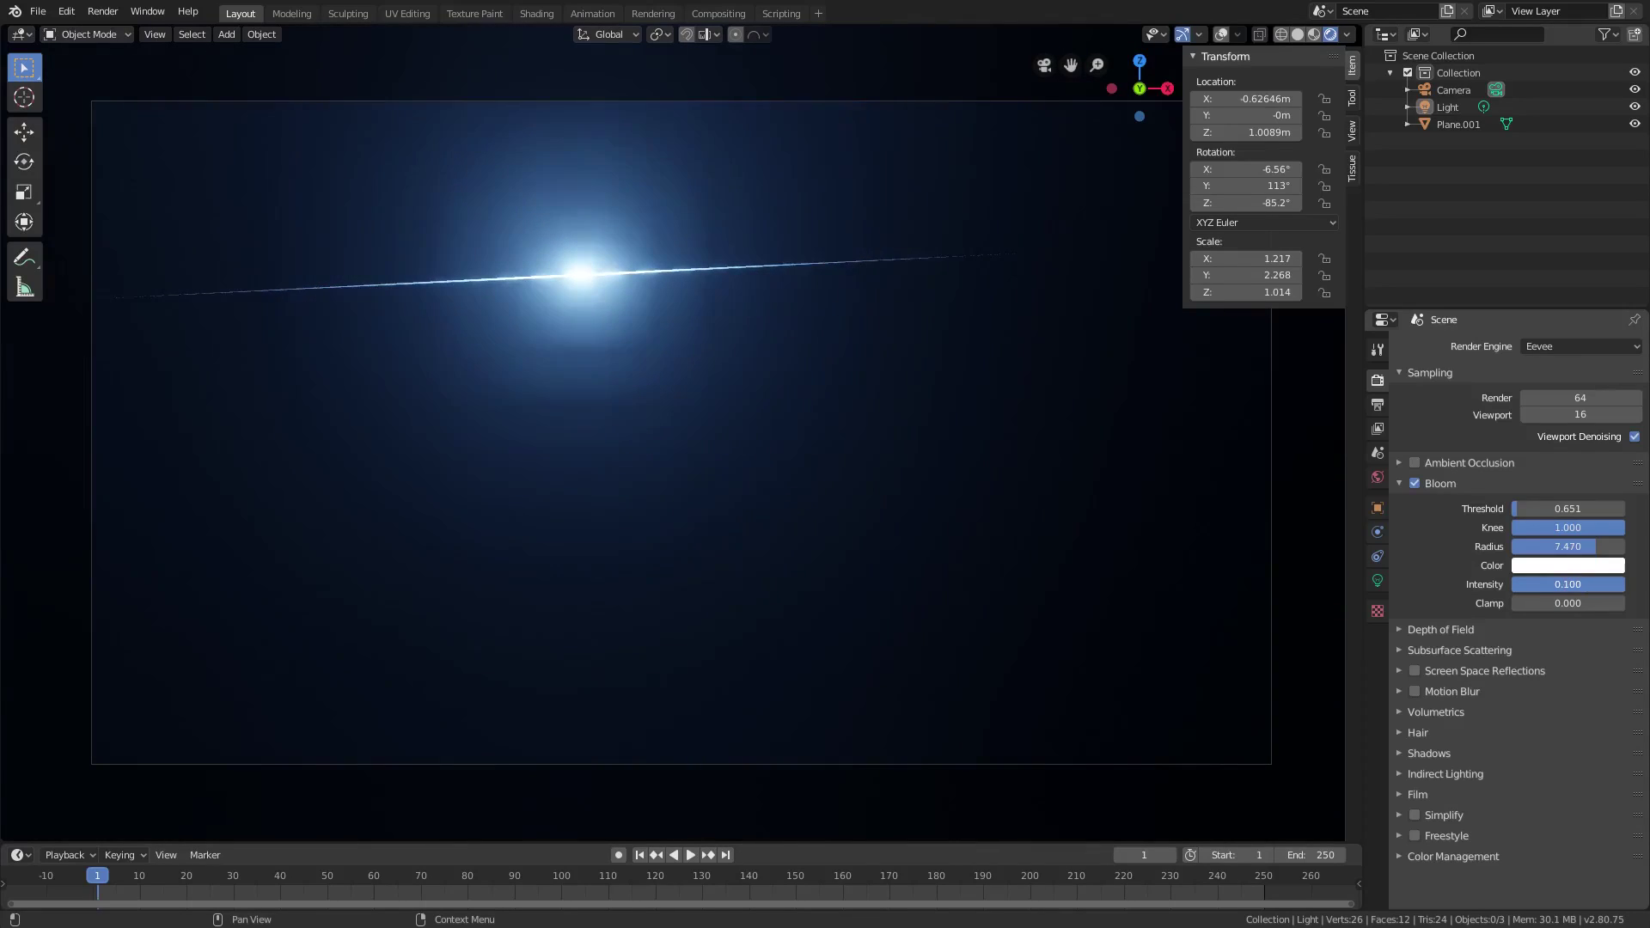
click(1589, 568)
click(1542, 389)
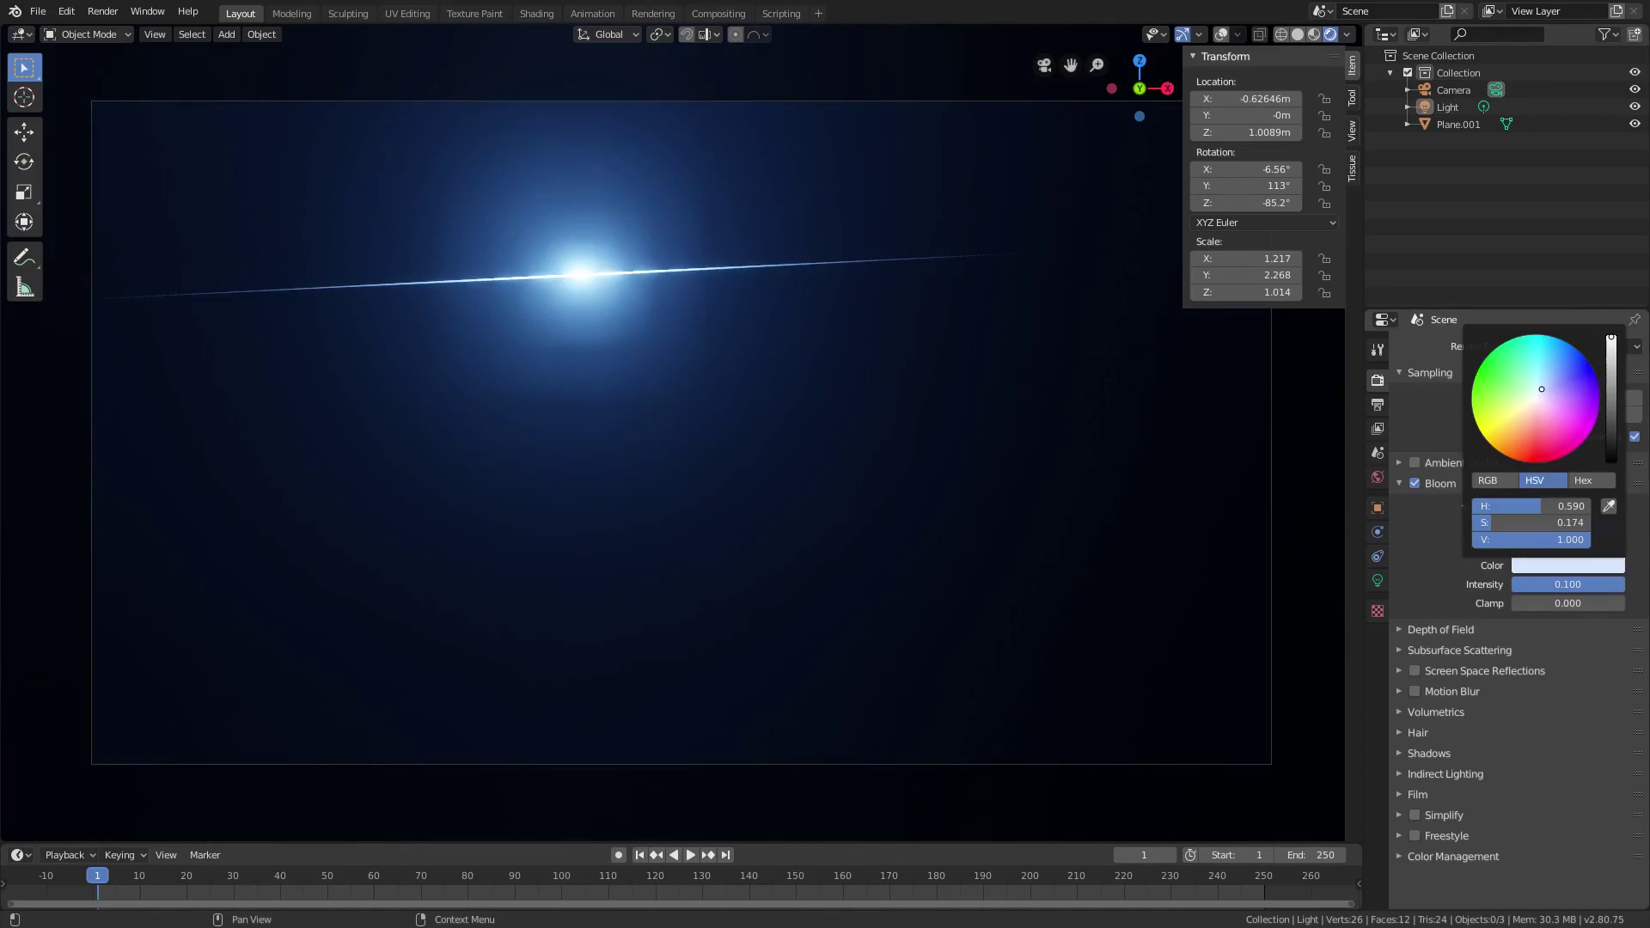
scroll(667, 483, down, 3)
scroll(668, 481, up, 3)
Add a text object rotated 90° on X and replace its default text with 'FLARE'.
key(shift+a)
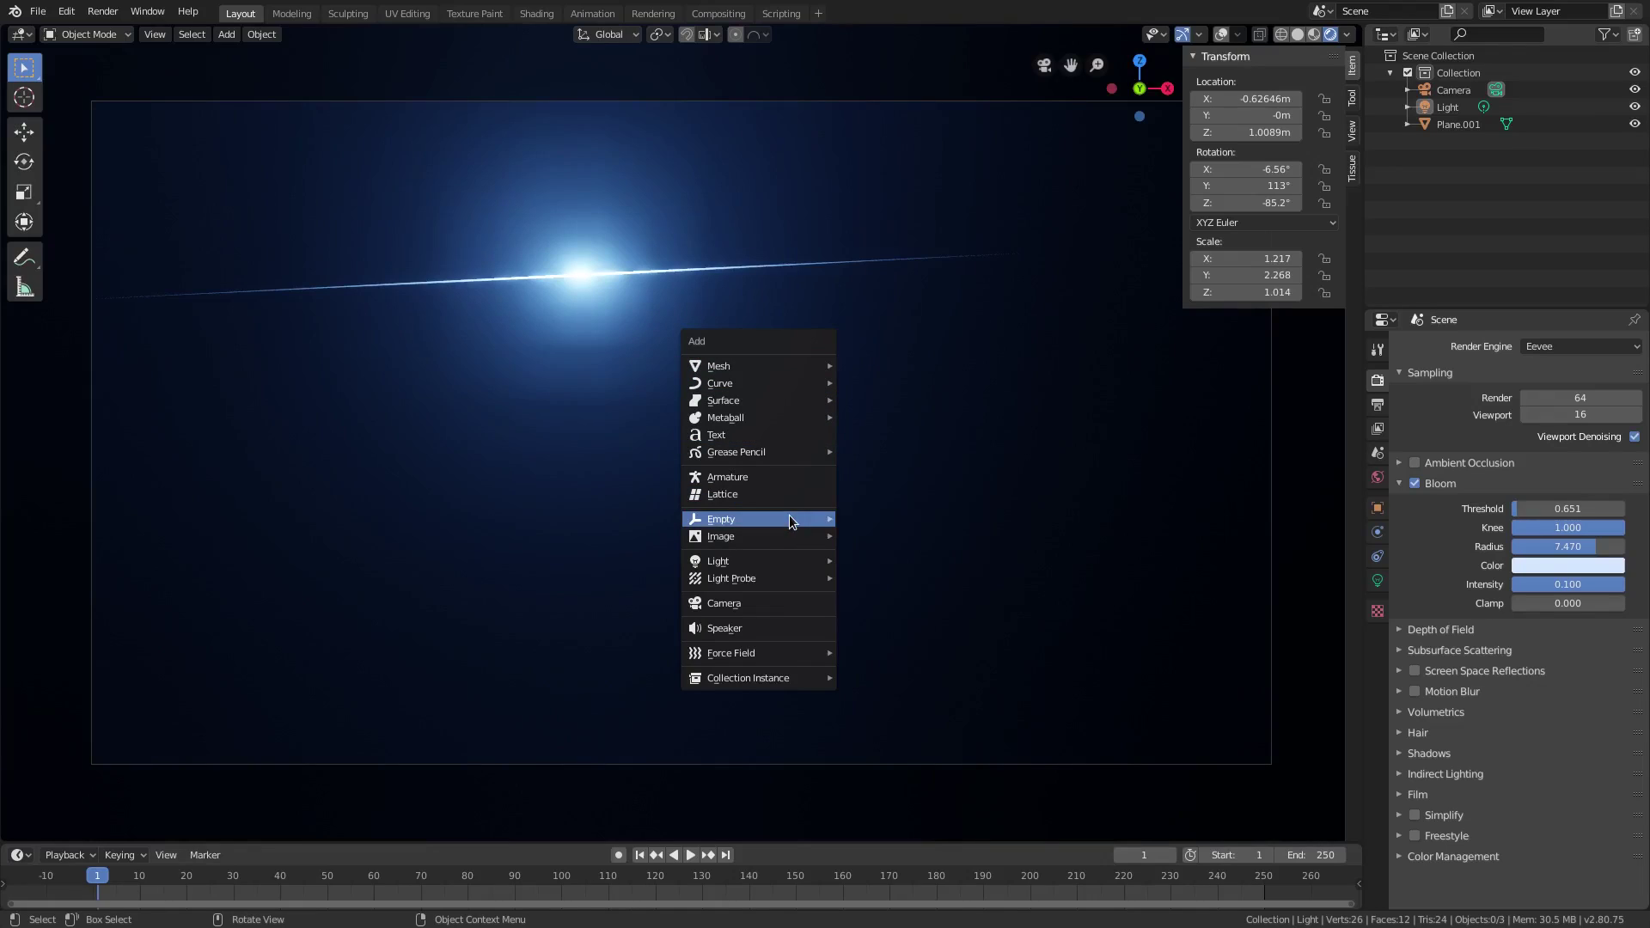
click(777, 433)
text(rx)
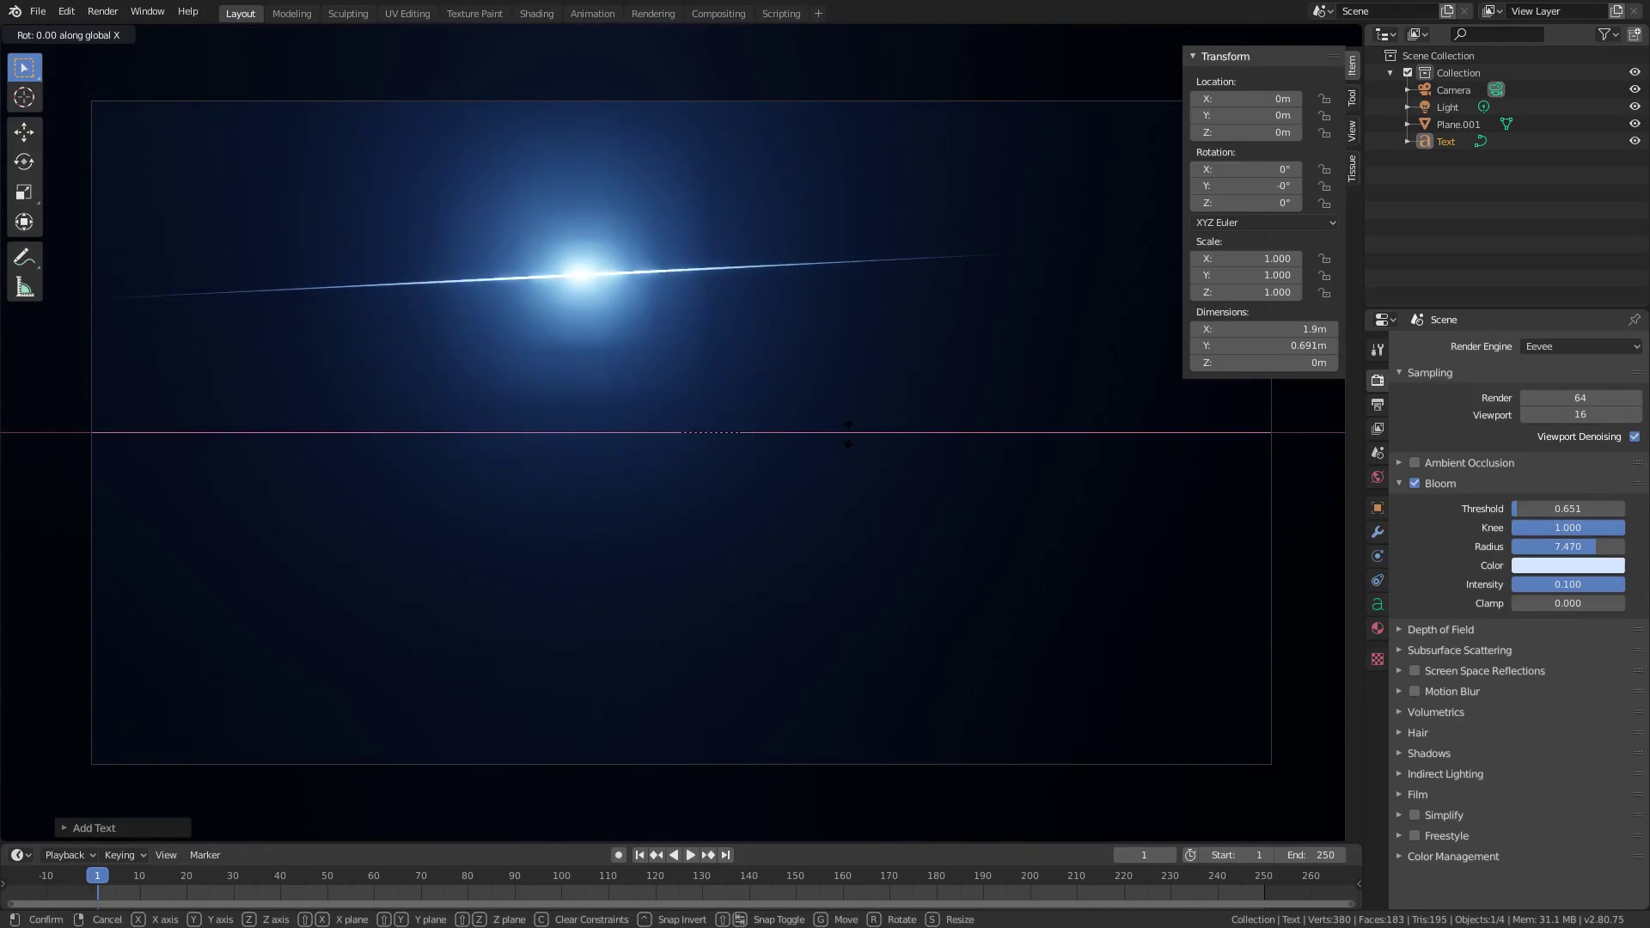
text(90)
key(Return)
key(Tab)
key(BackSpace)
key(BackSpace)
key(BackSpace)
key(BackSpace)
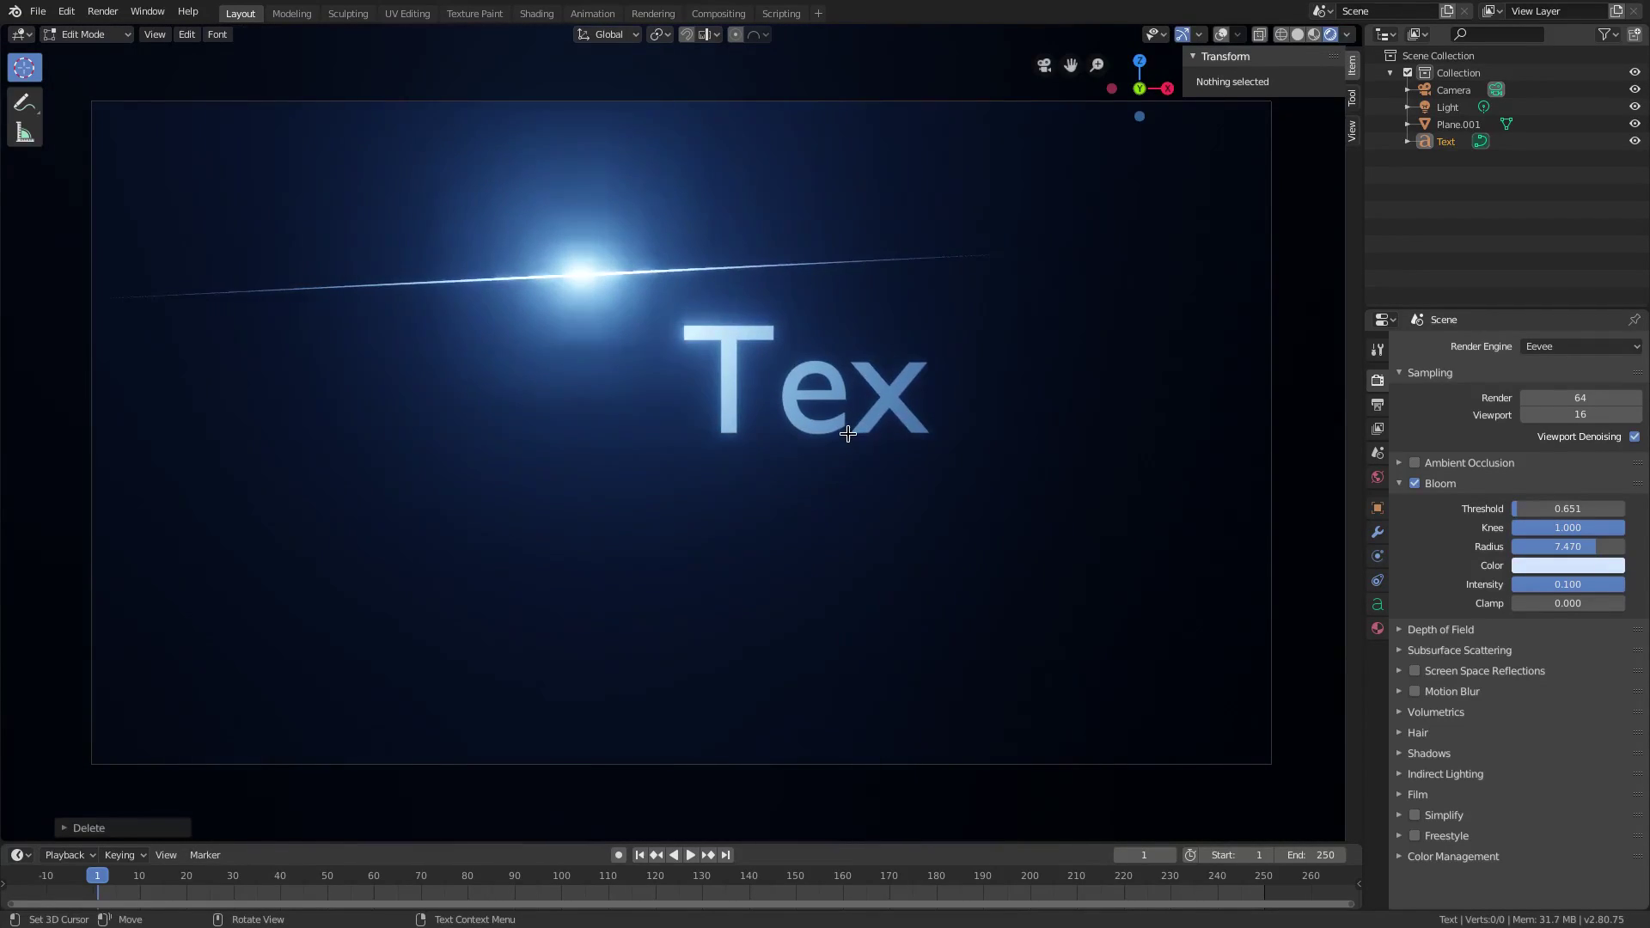
text(FLARE)
key(Tab)
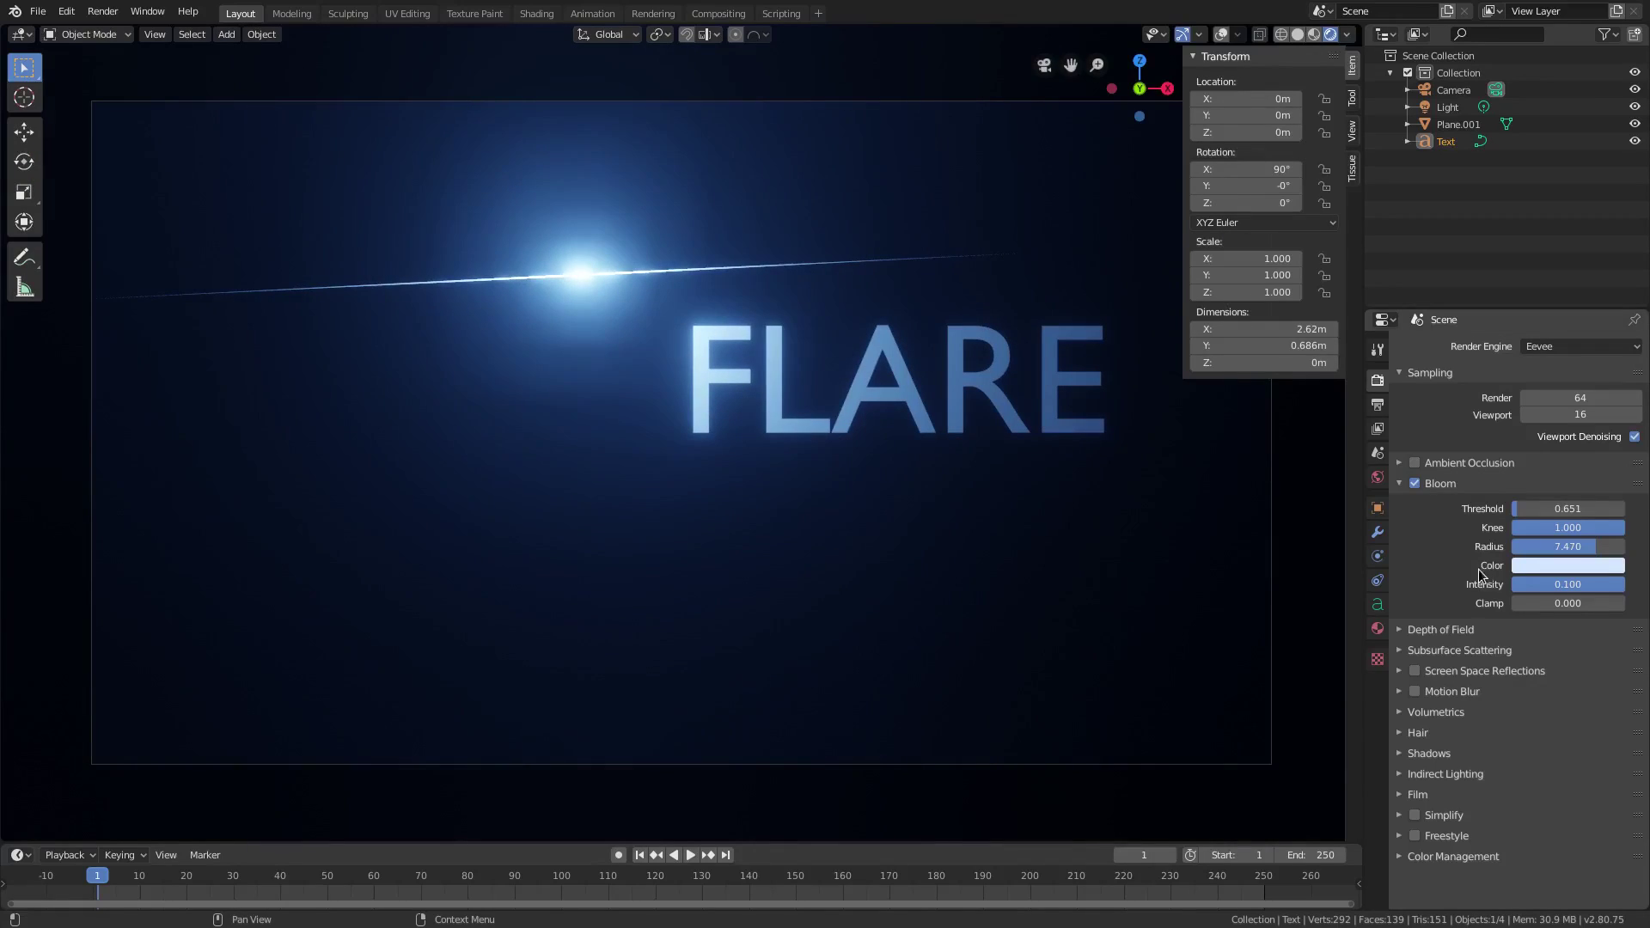
click(1378, 604)
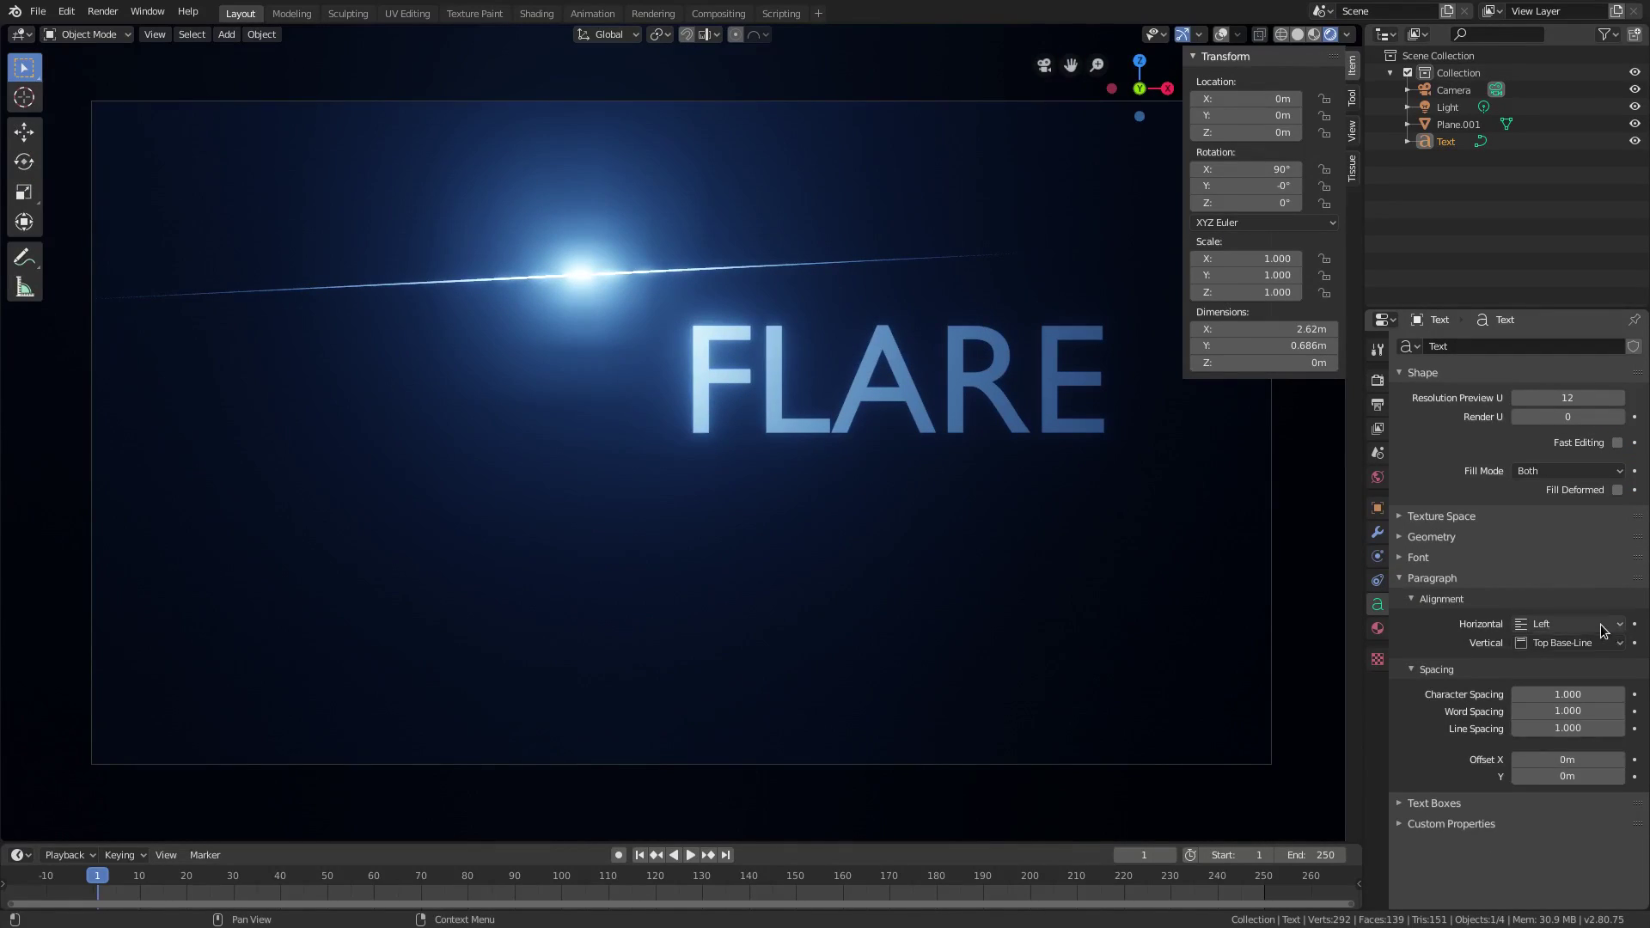
Center the FLARE text horizontally and set Extrude 0.03m and Offset -0.03m for thin letters.
click(1568, 624)
click(1526, 663)
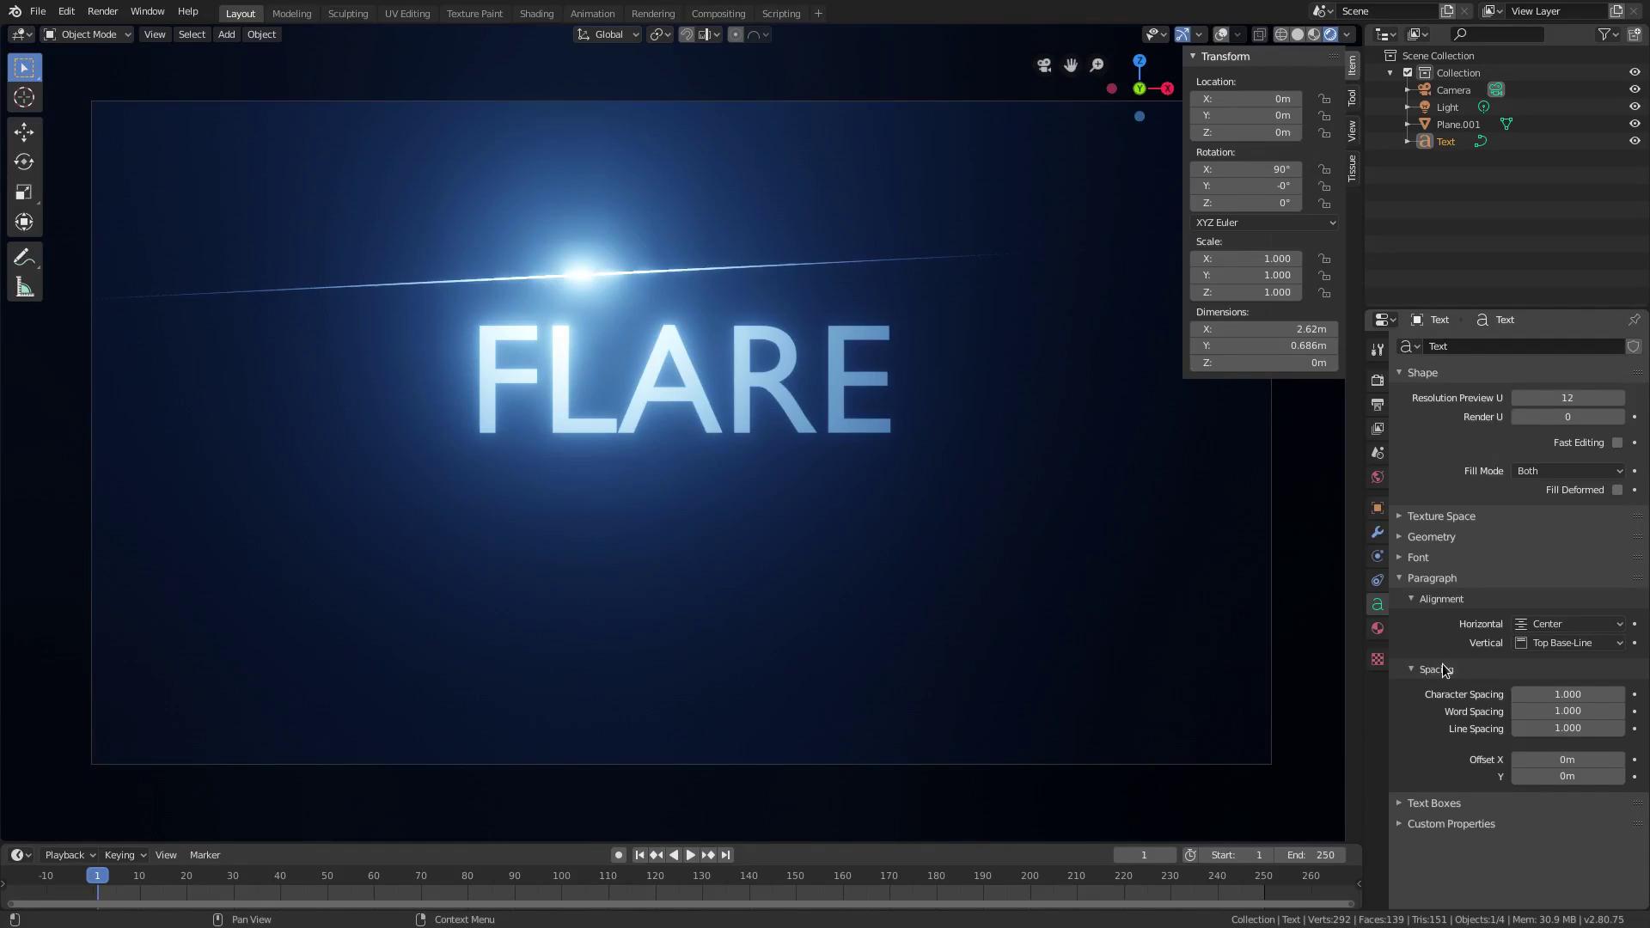
click(1420, 558)
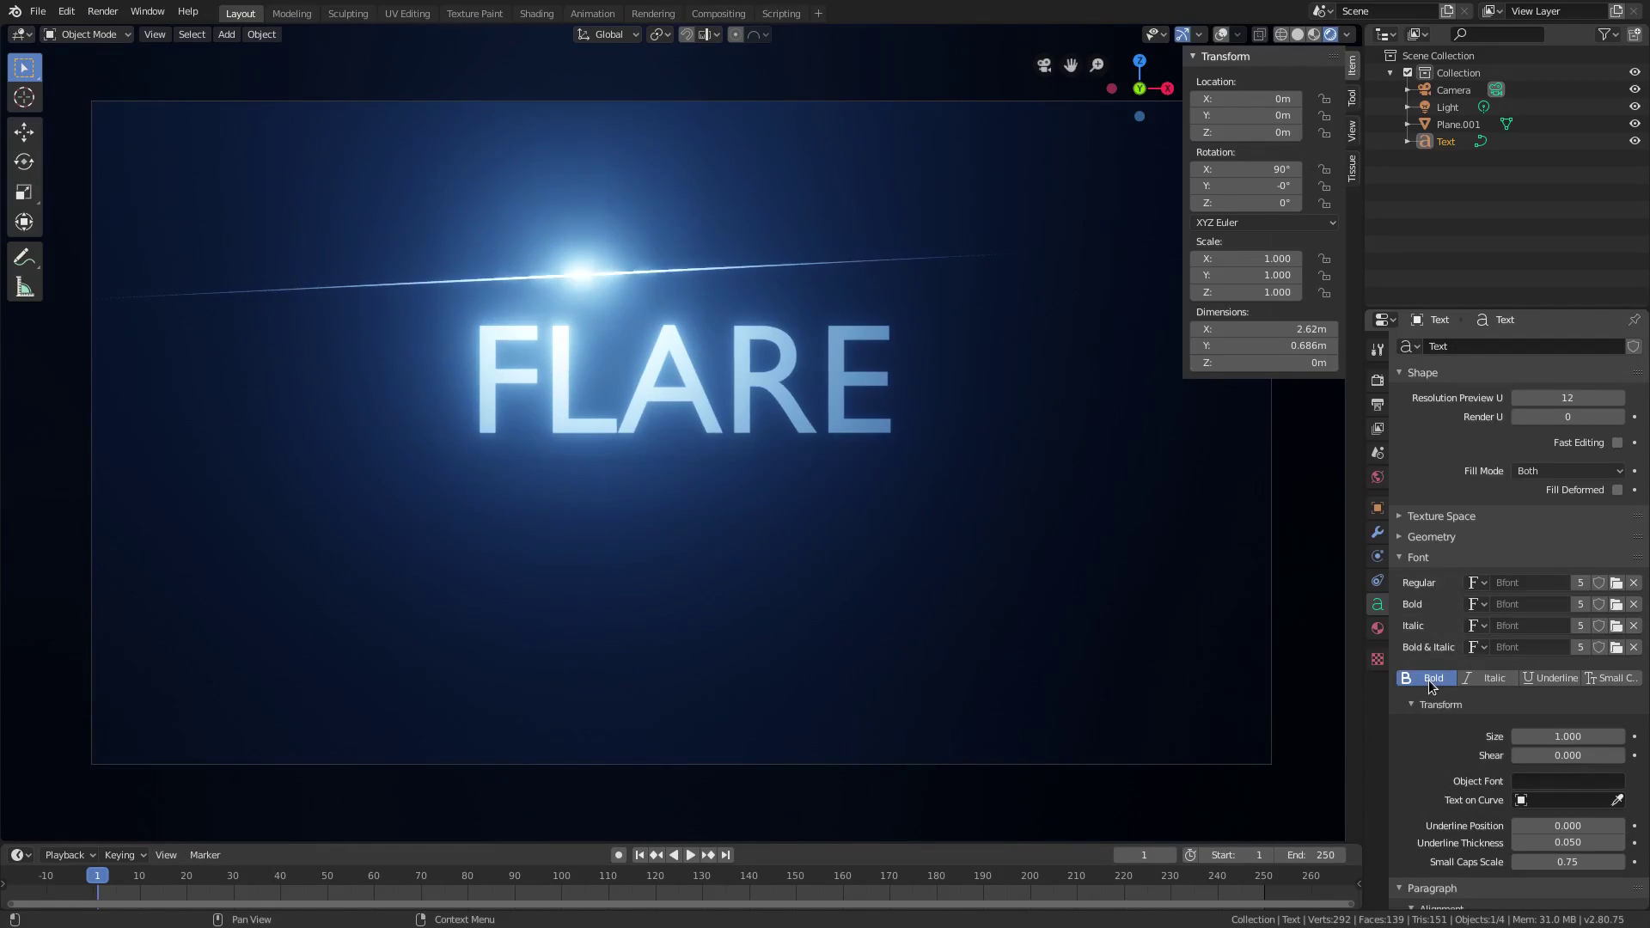
click(1447, 516)
click(1447, 515)
click(1447, 541)
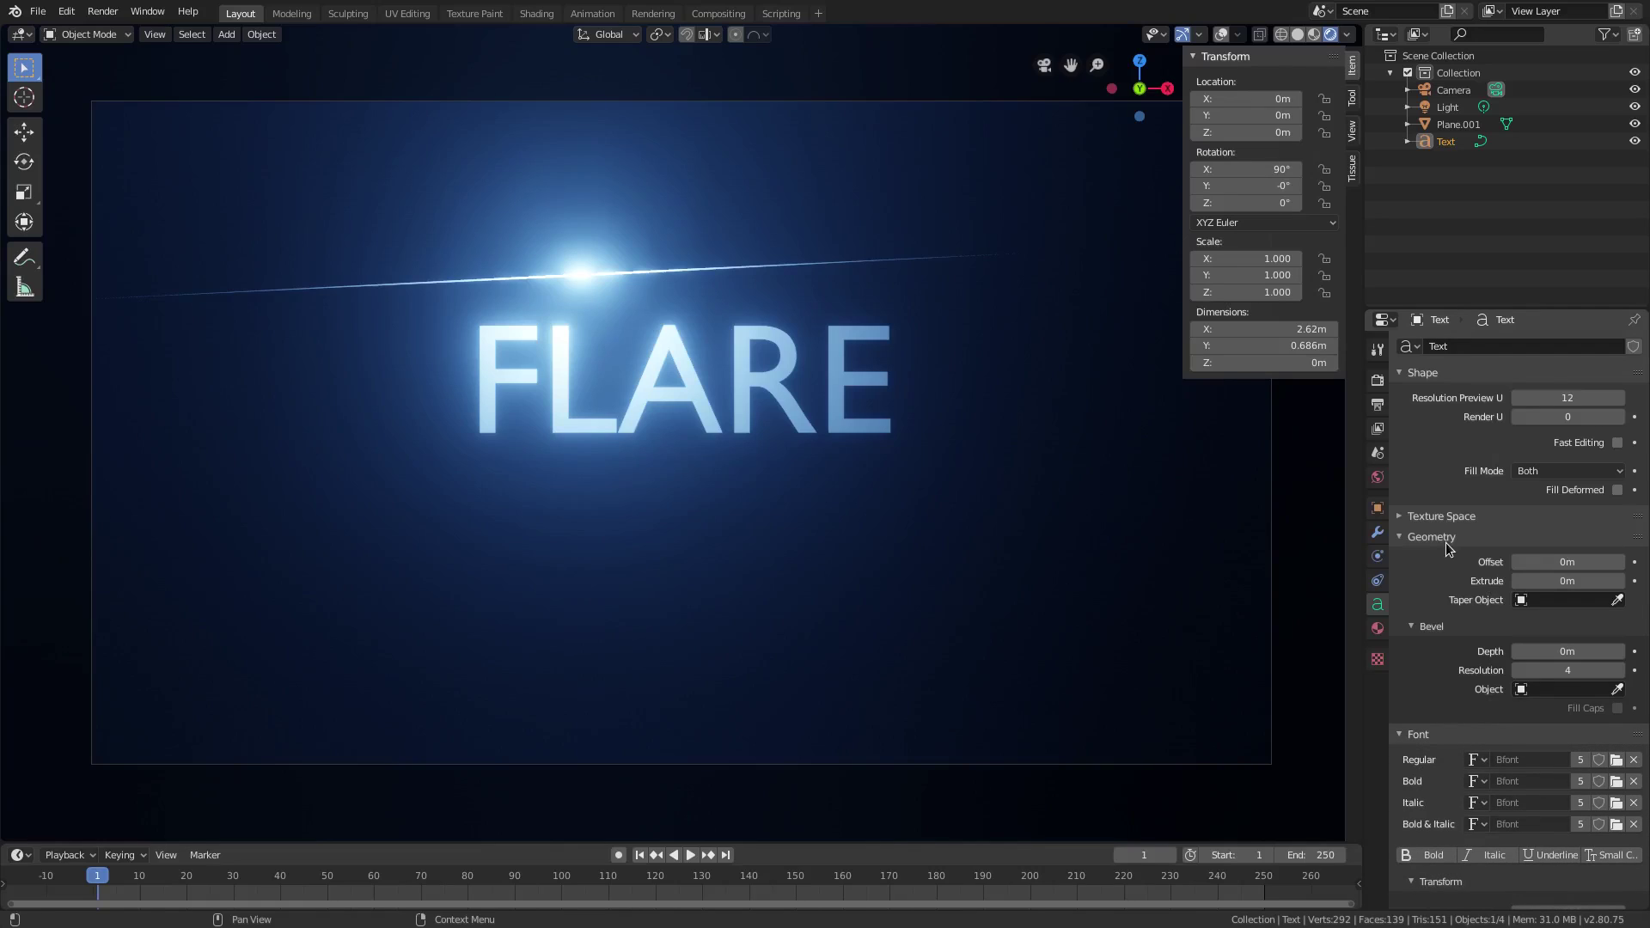
mouse_move(1567, 581)
mouse_down()
mouse_move(1595, 581)
mouse_move(1534, 561)
mouse_up()
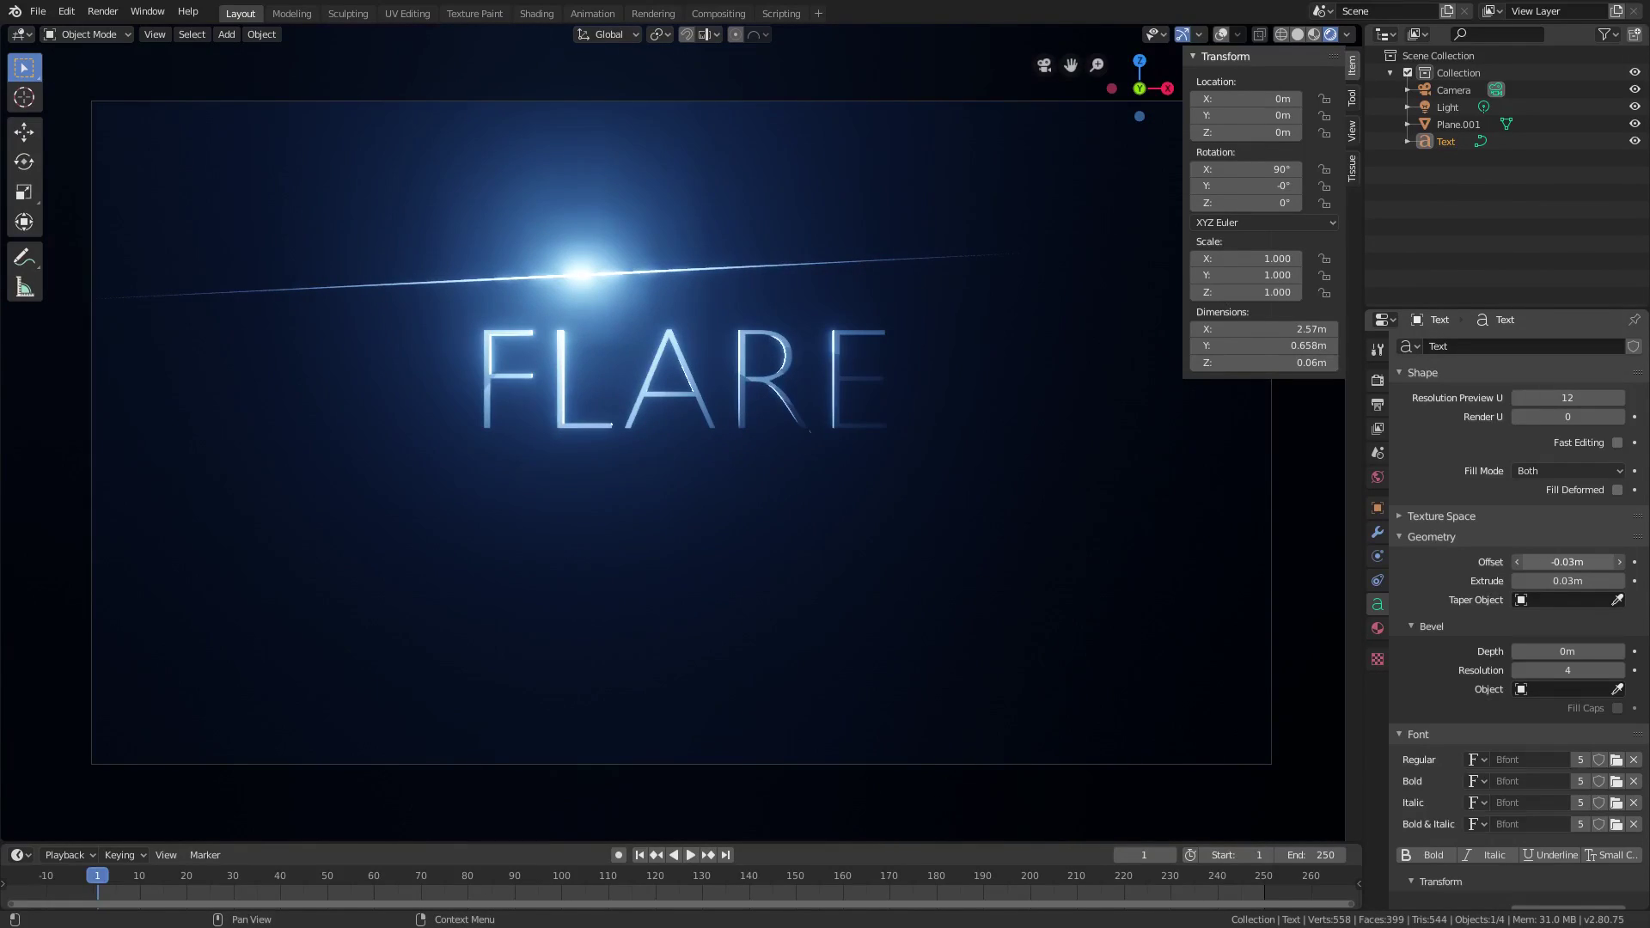
click(1619, 561)
Move the FLARE text lower beneath the streak.
key(g)
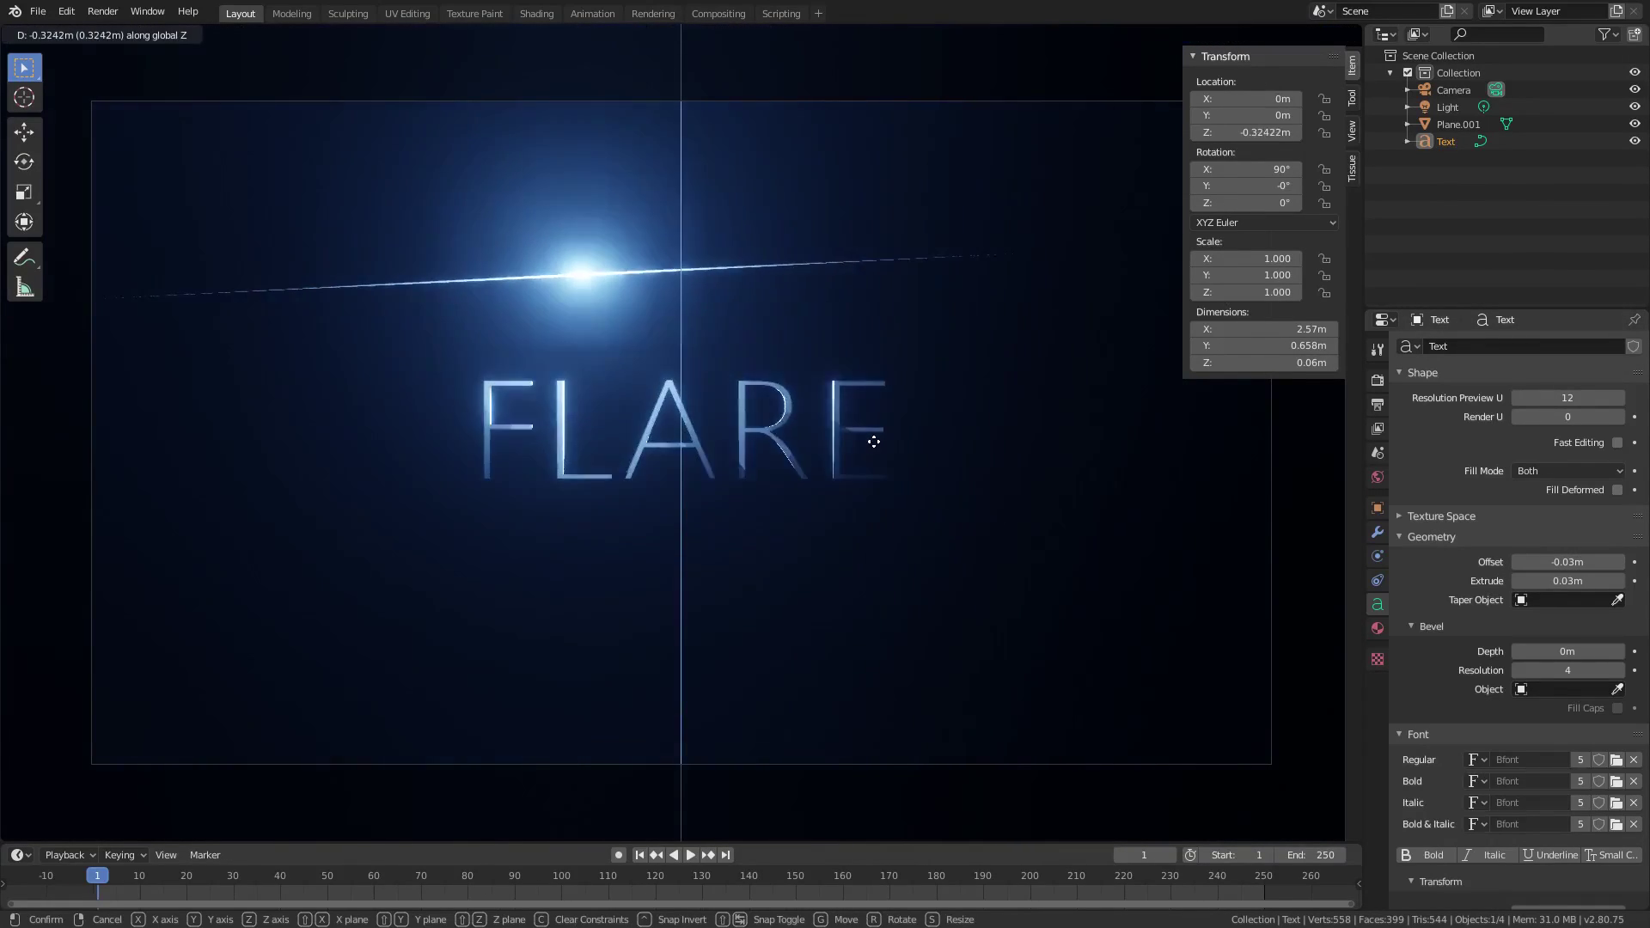
click(868, 456)
key(g)
click(851, 434)
Select the streak plane and light, move them down, and level the streak with a Y rotation.
click(580, 273)
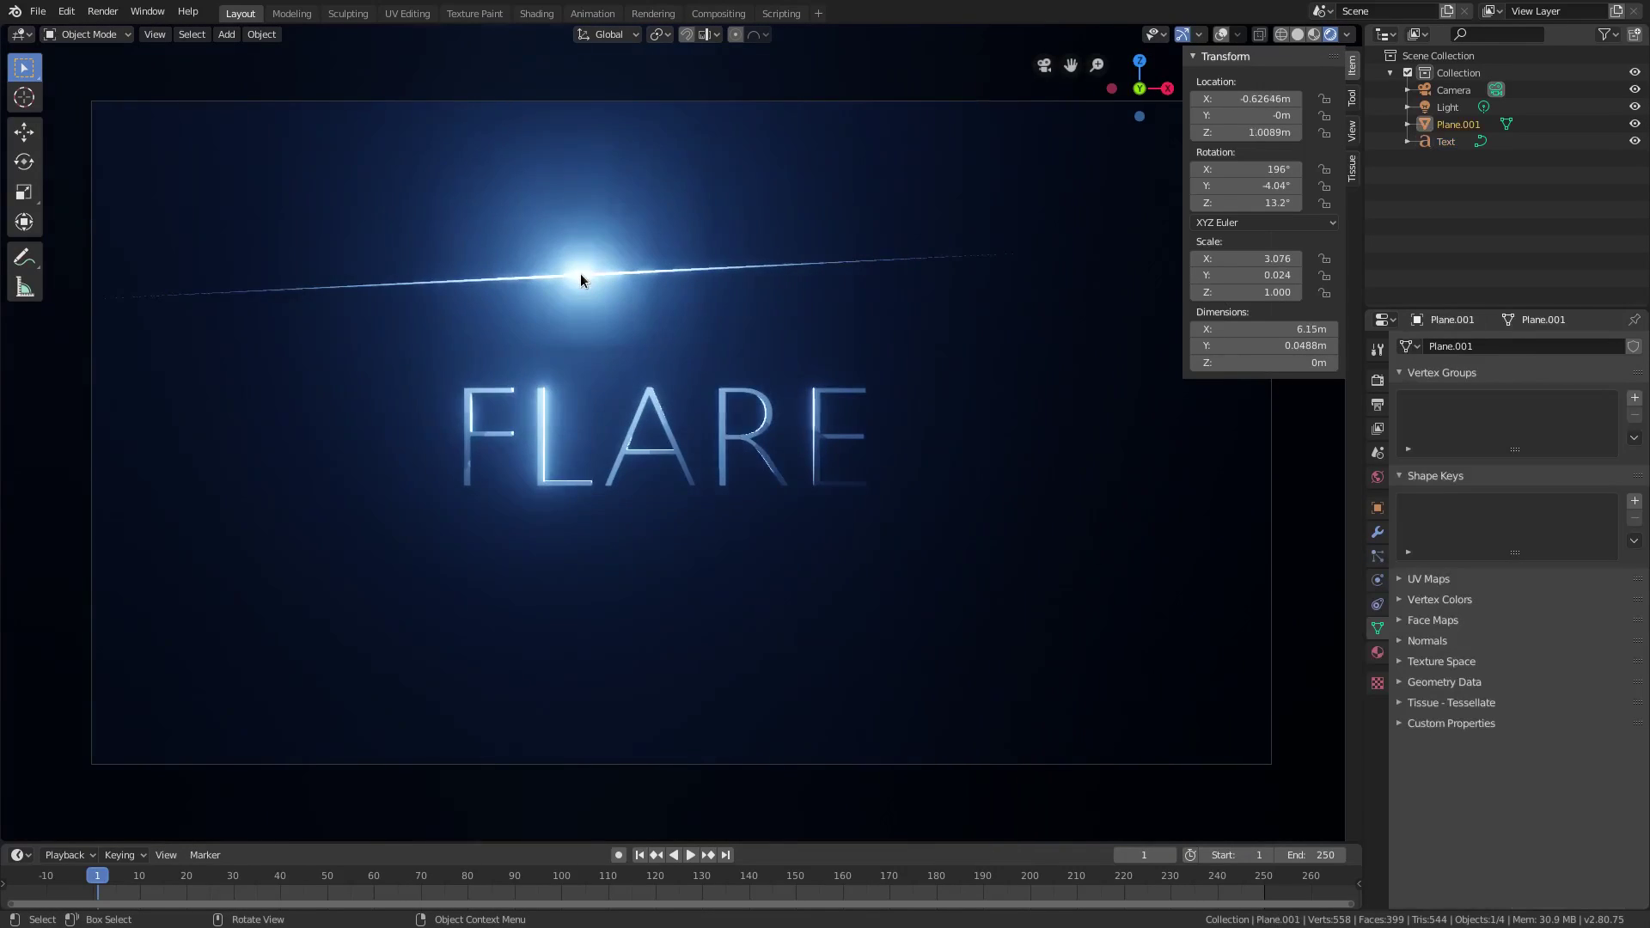
key(b)
drag(560, 228, 781, 319)
key(g)
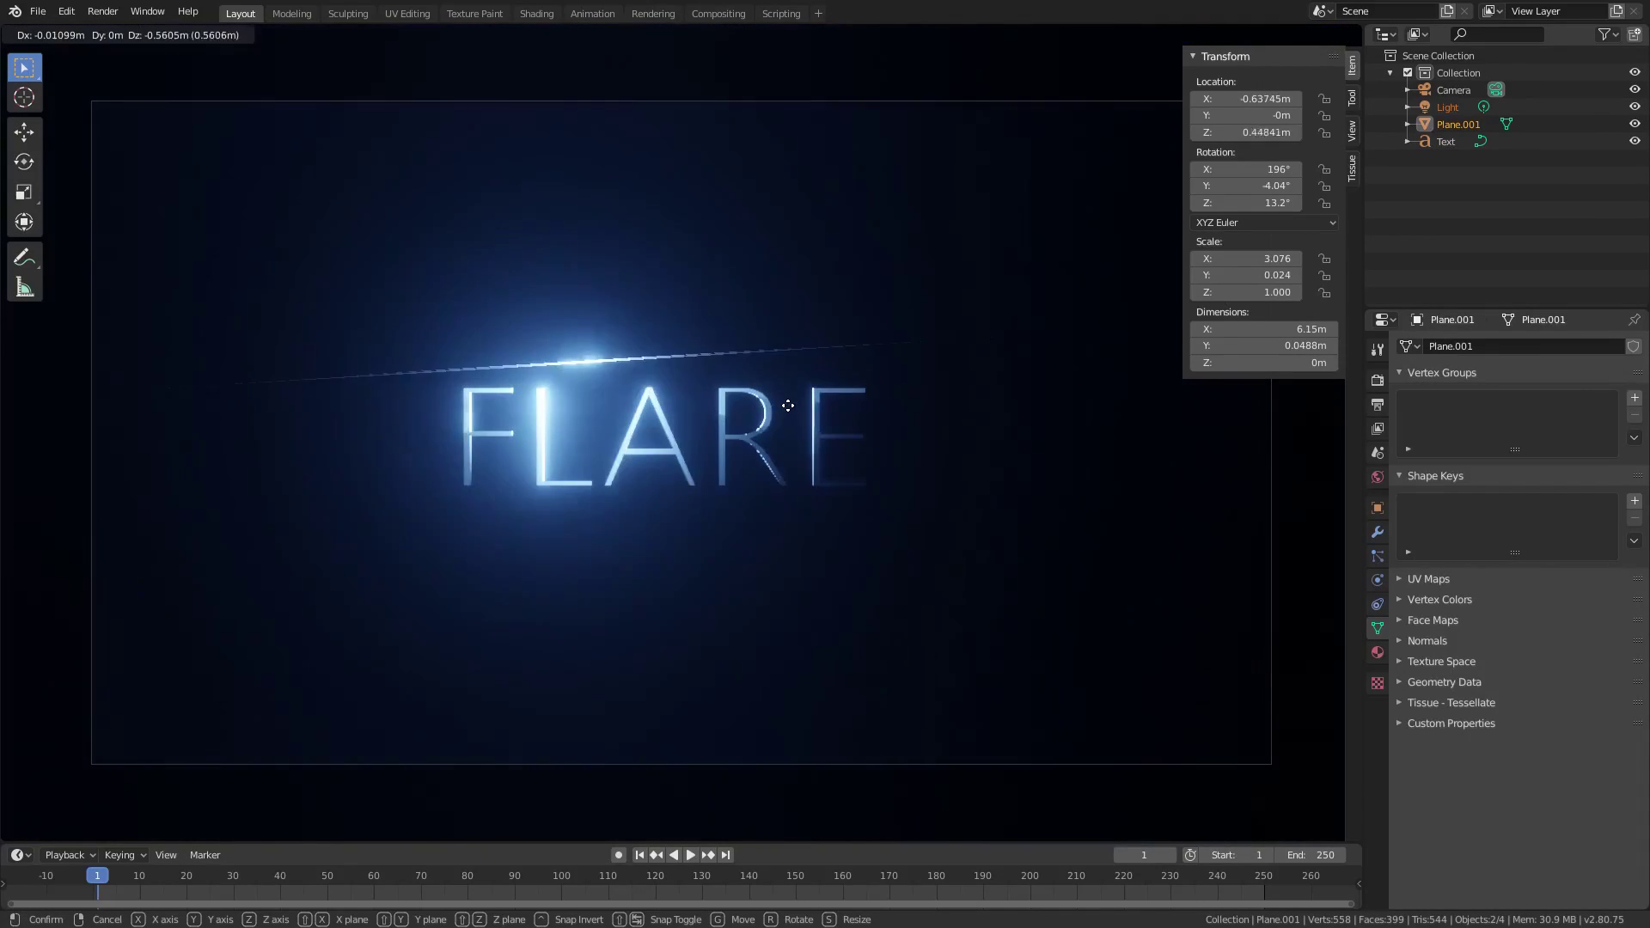
click(784, 419)
key(r)
key(y)
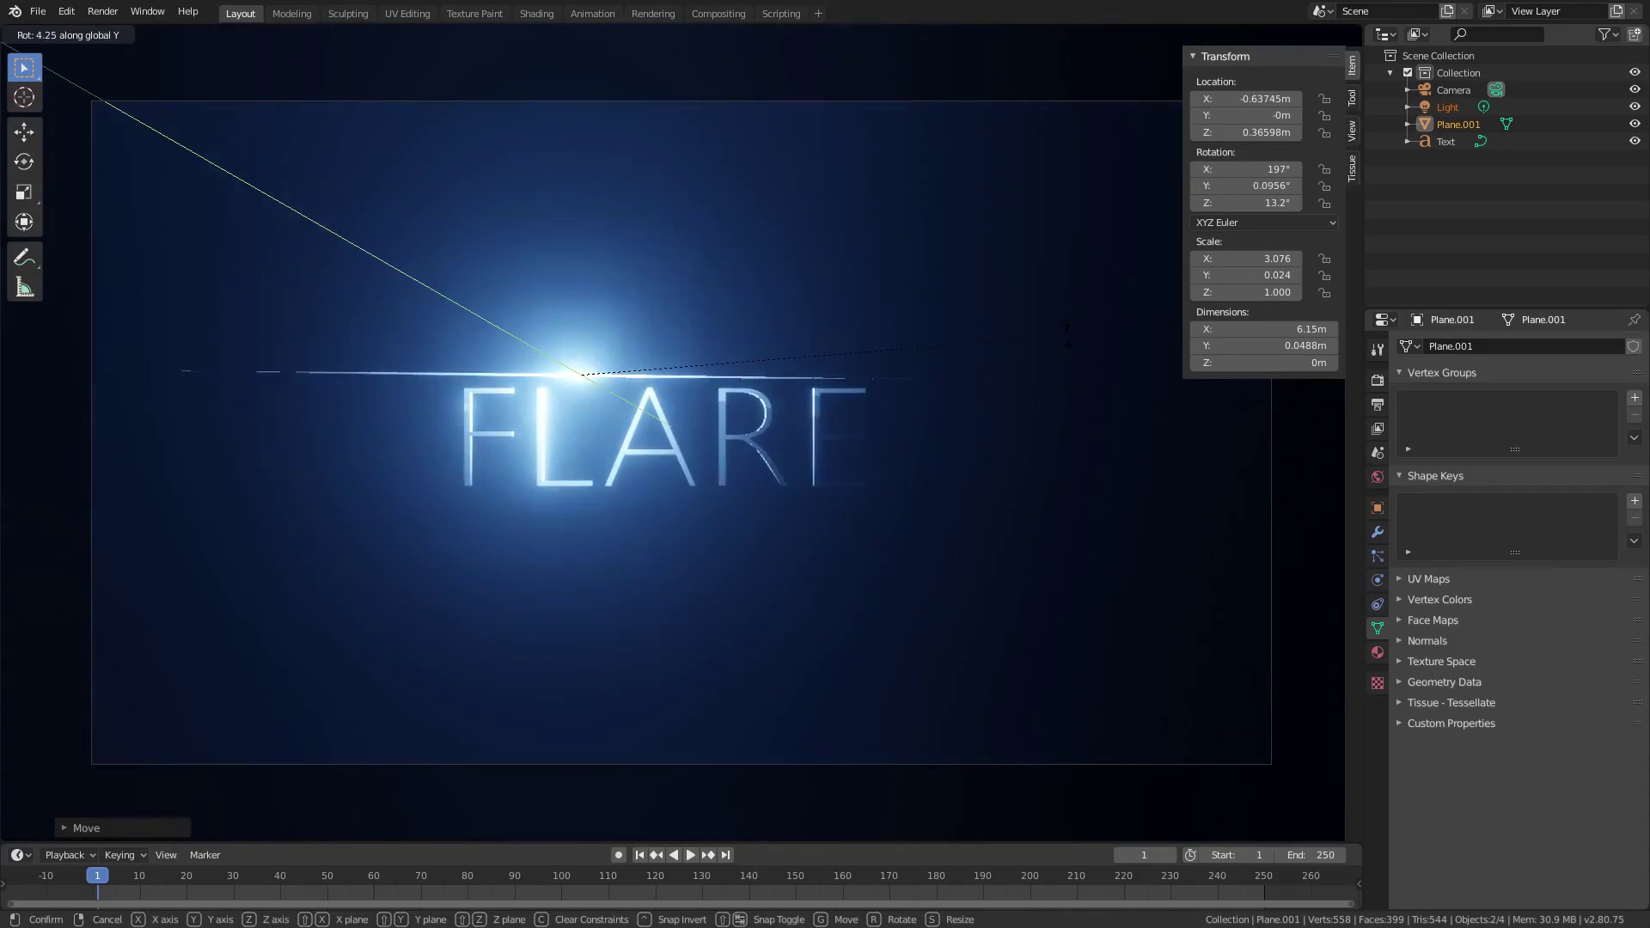
click(1050, 334)
Shift the streak left to X -0.857m, Z 0.306m and fine-tune its Y tilt to 0.152°.
key(g)
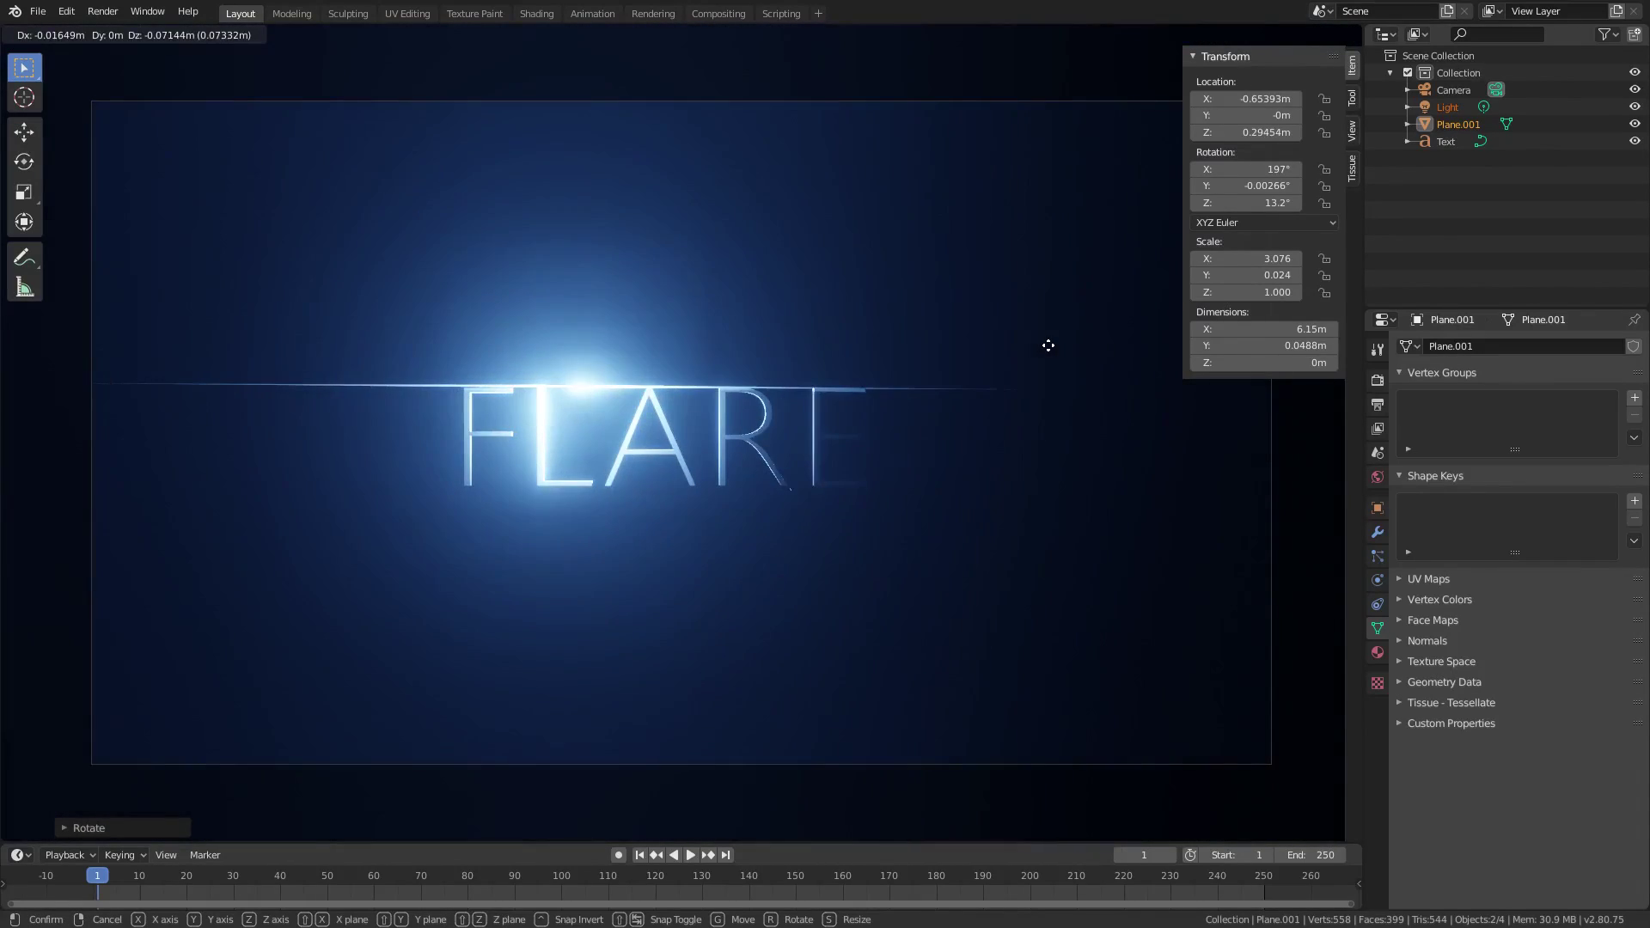
click(1050, 342)
key(r)
key(y)
click(1050, 340)
key(g)
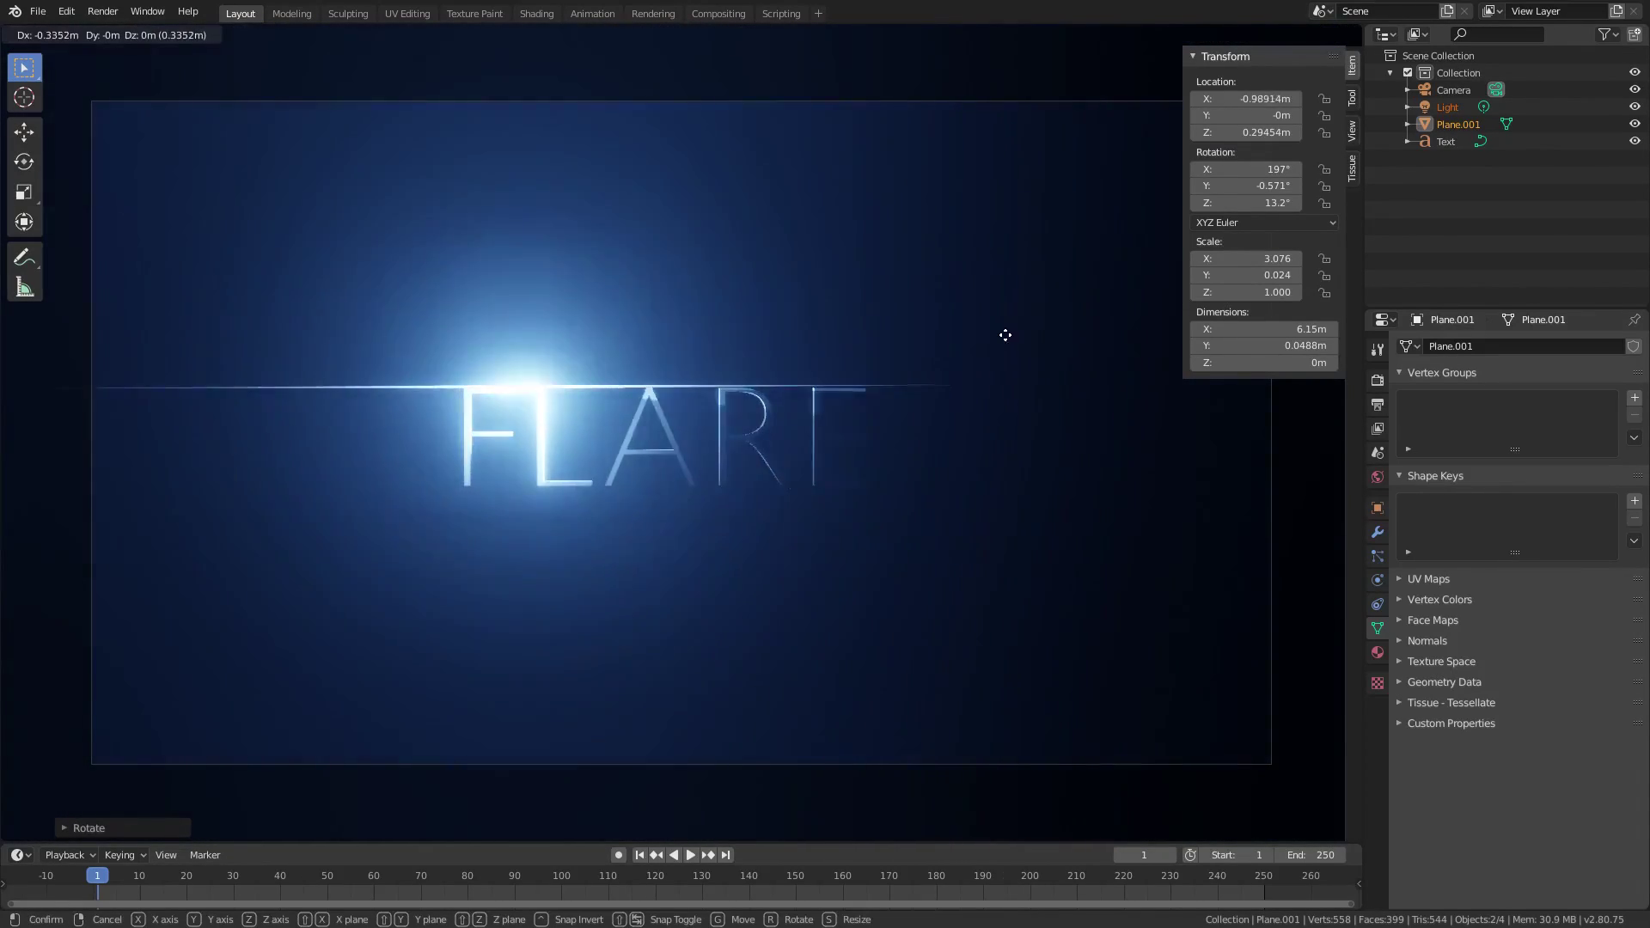
click(1020, 337)
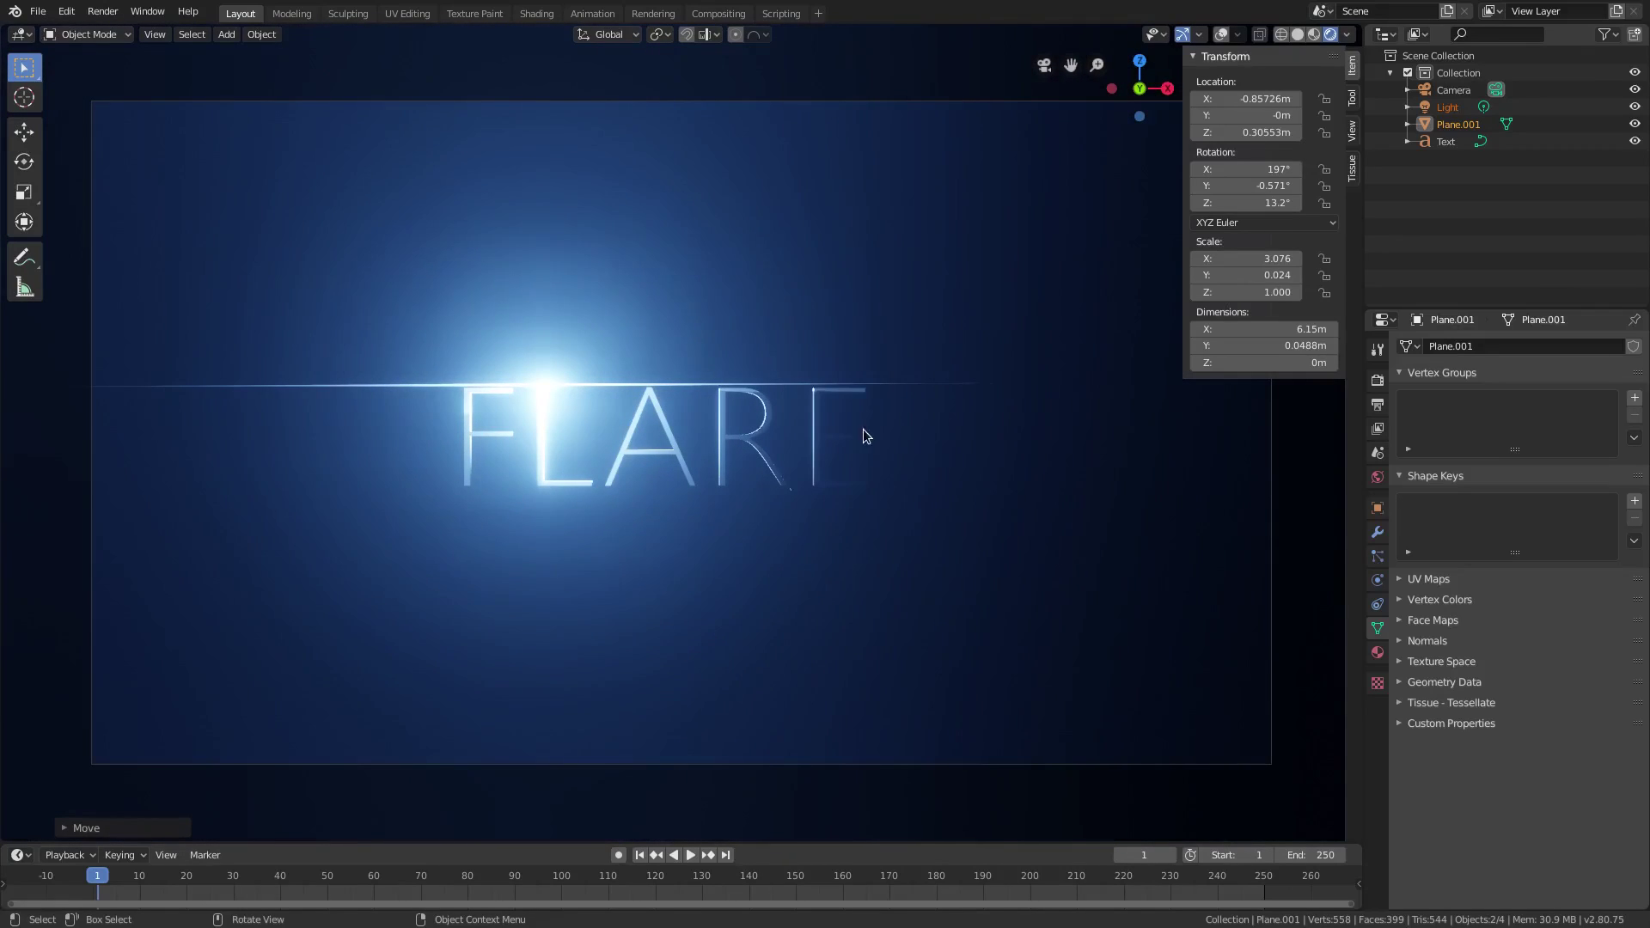
key(r)
key(y)
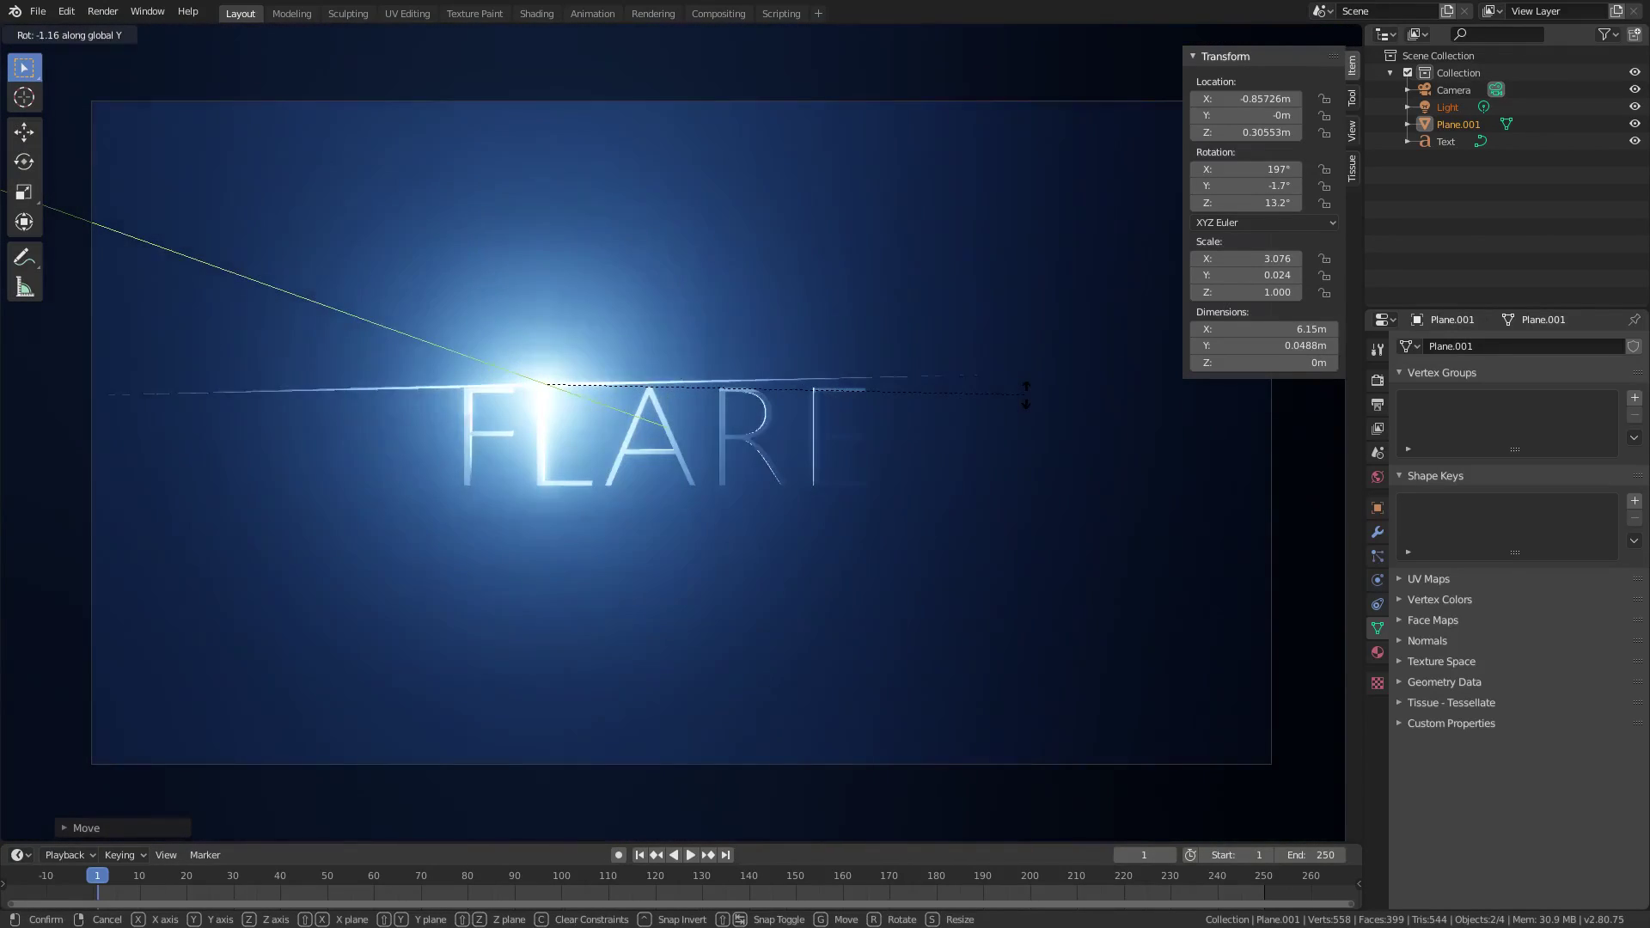
click(1017, 410)
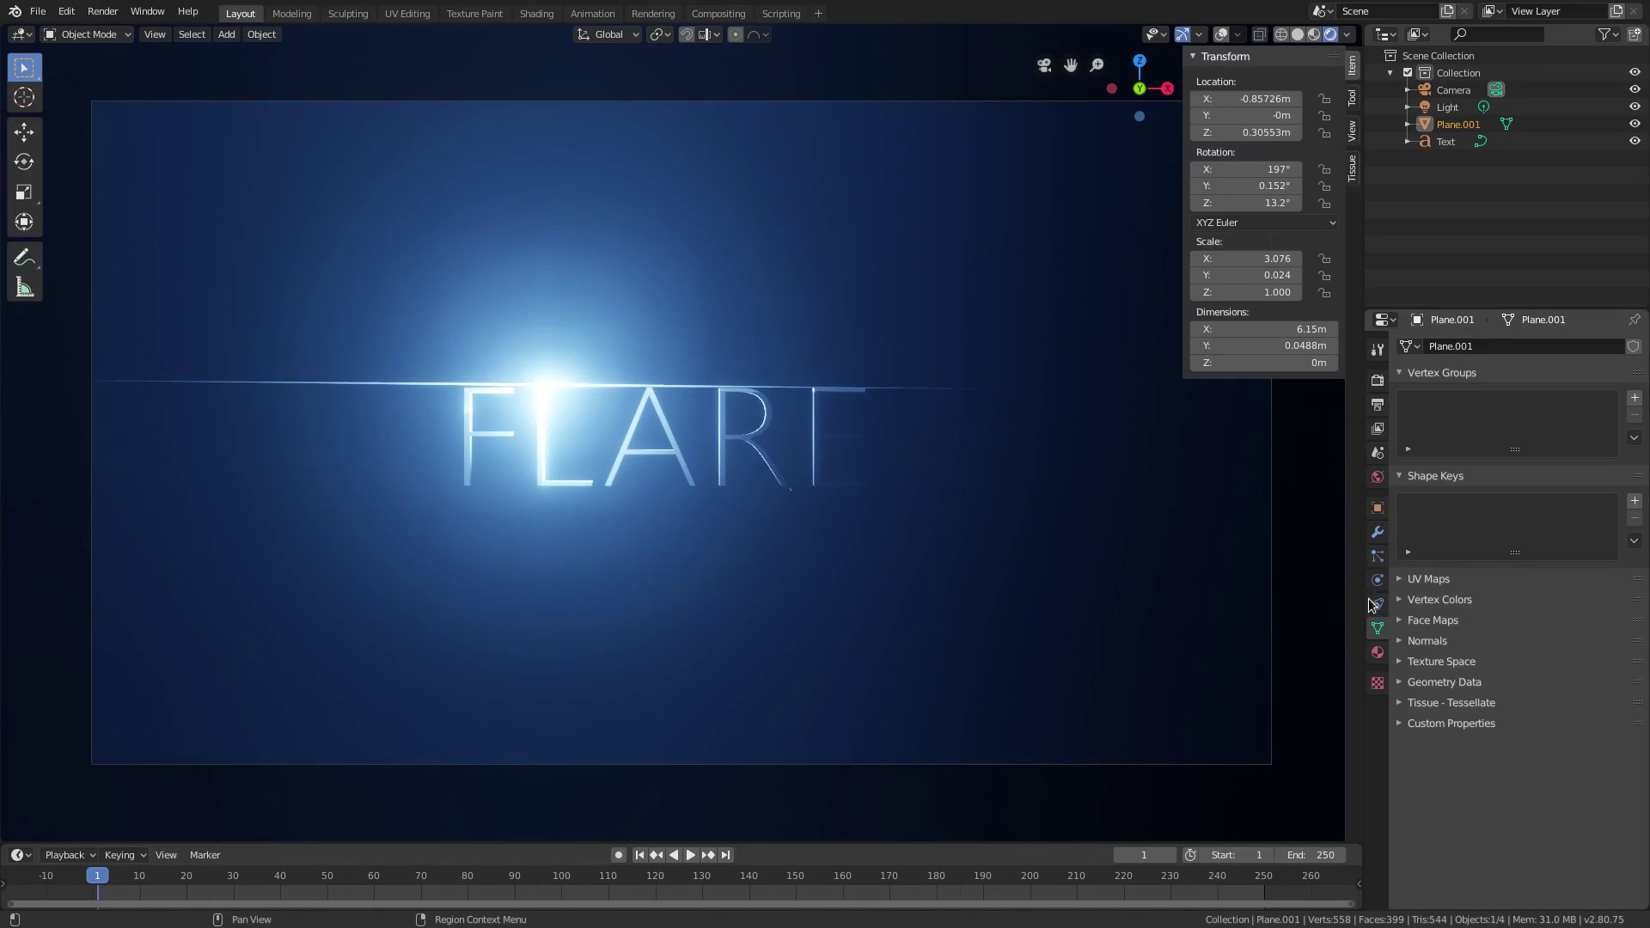
click(1378, 652)
Give the streak a new Emission material with strength 5.
click(1538, 418)
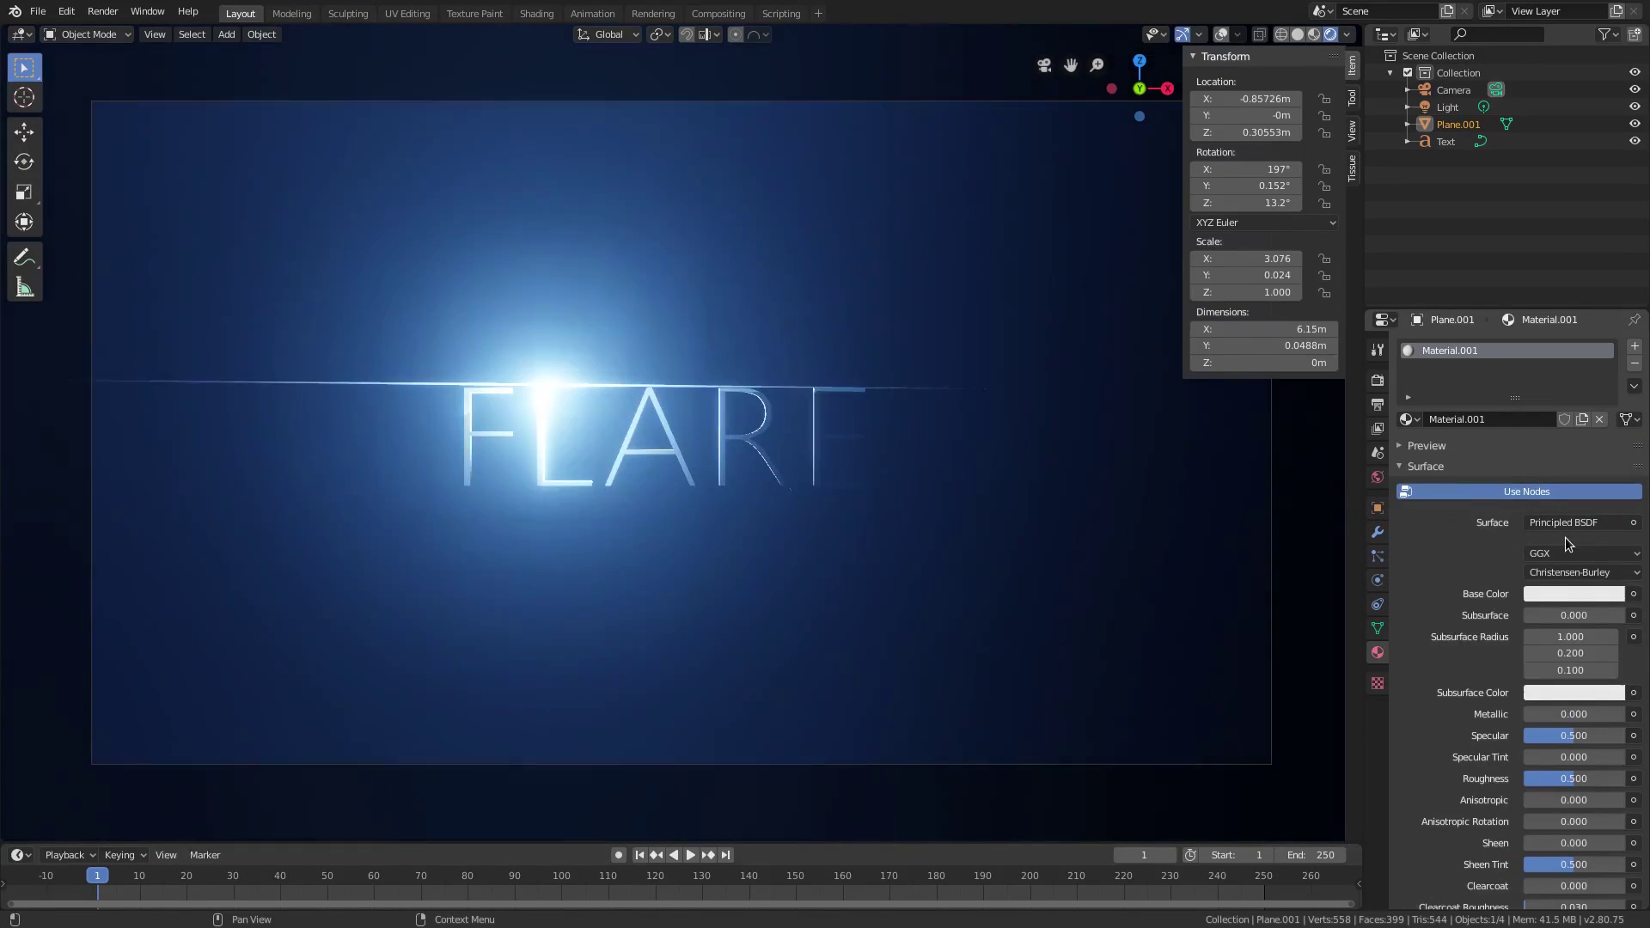
click(1555, 524)
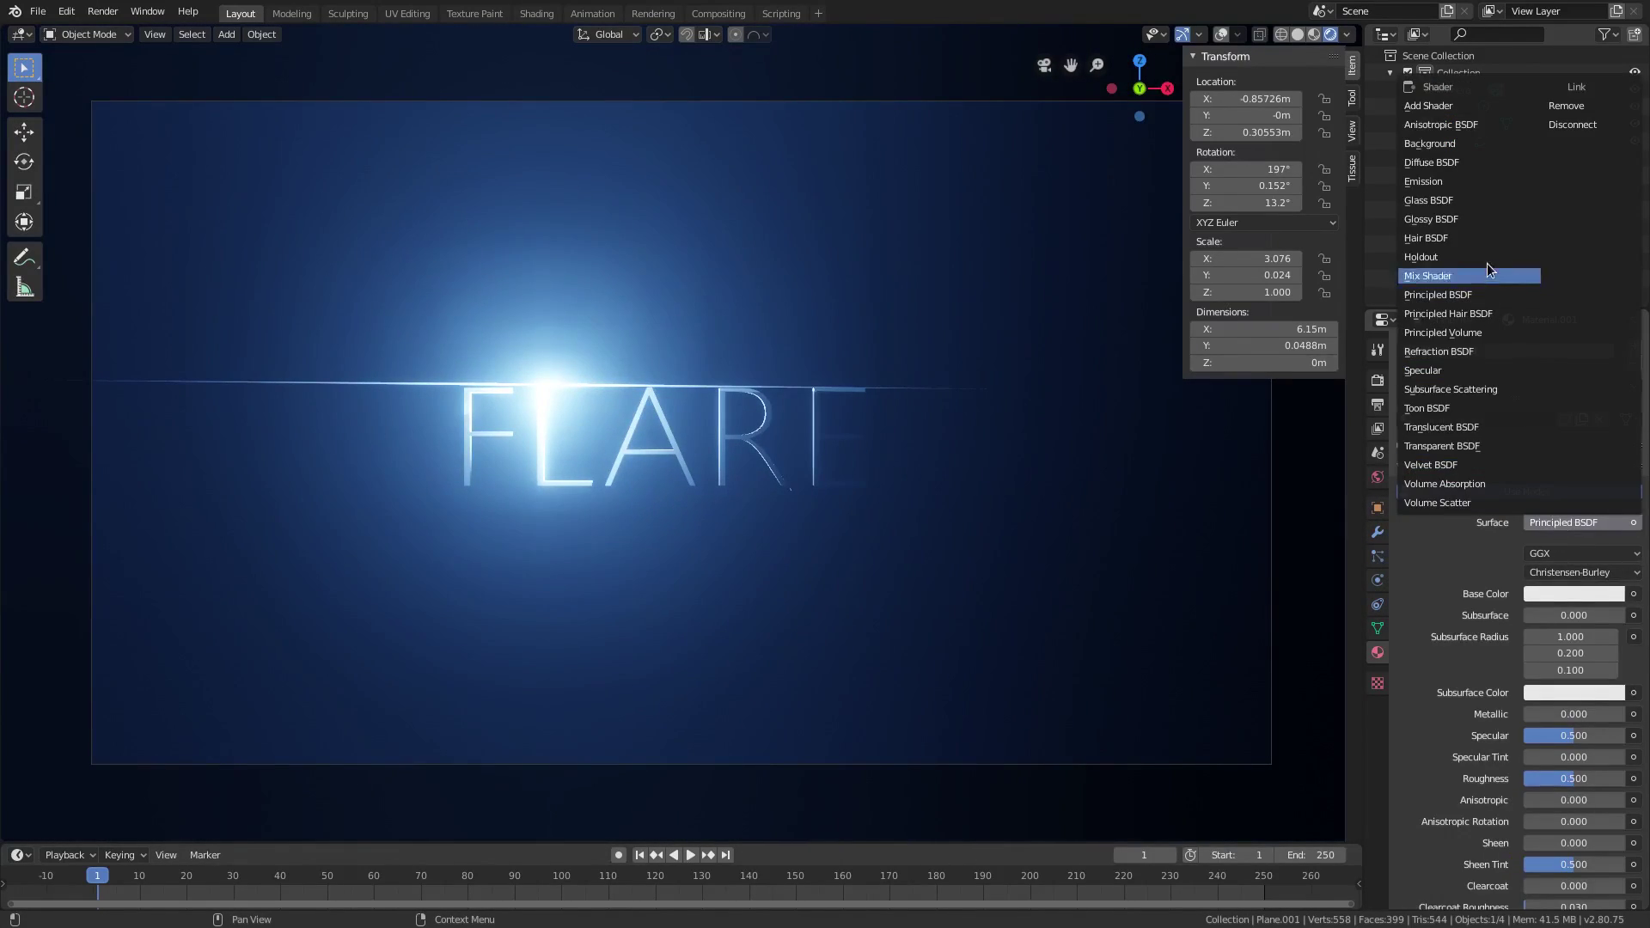
click(1473, 180)
click(1583, 574)
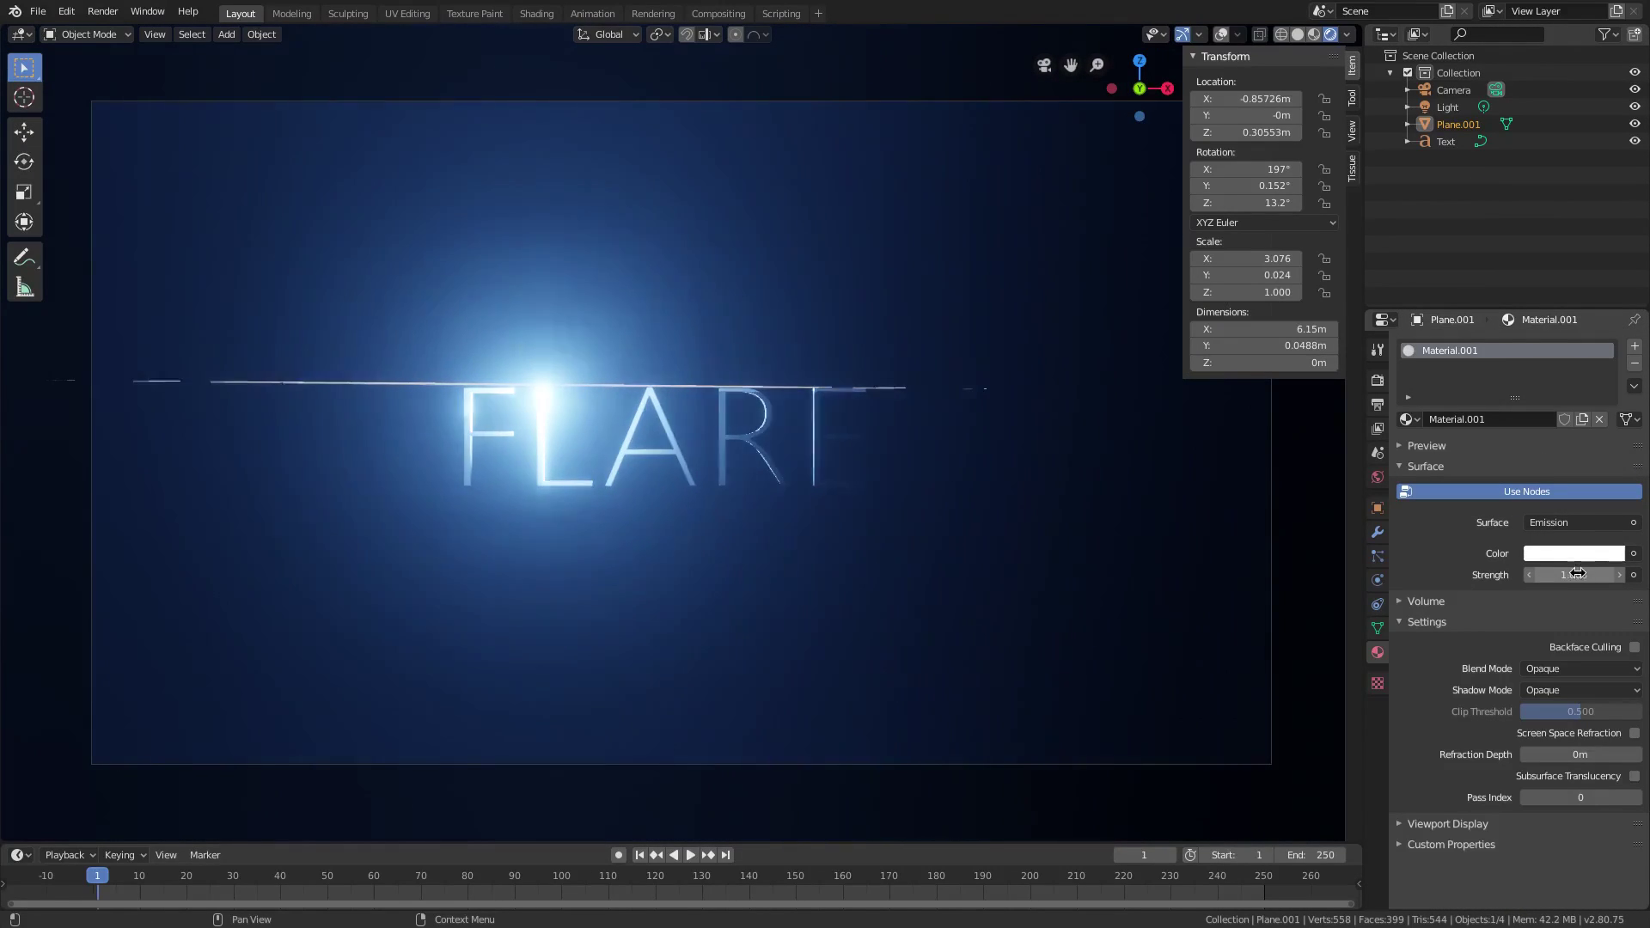
text(5)
key(Return)
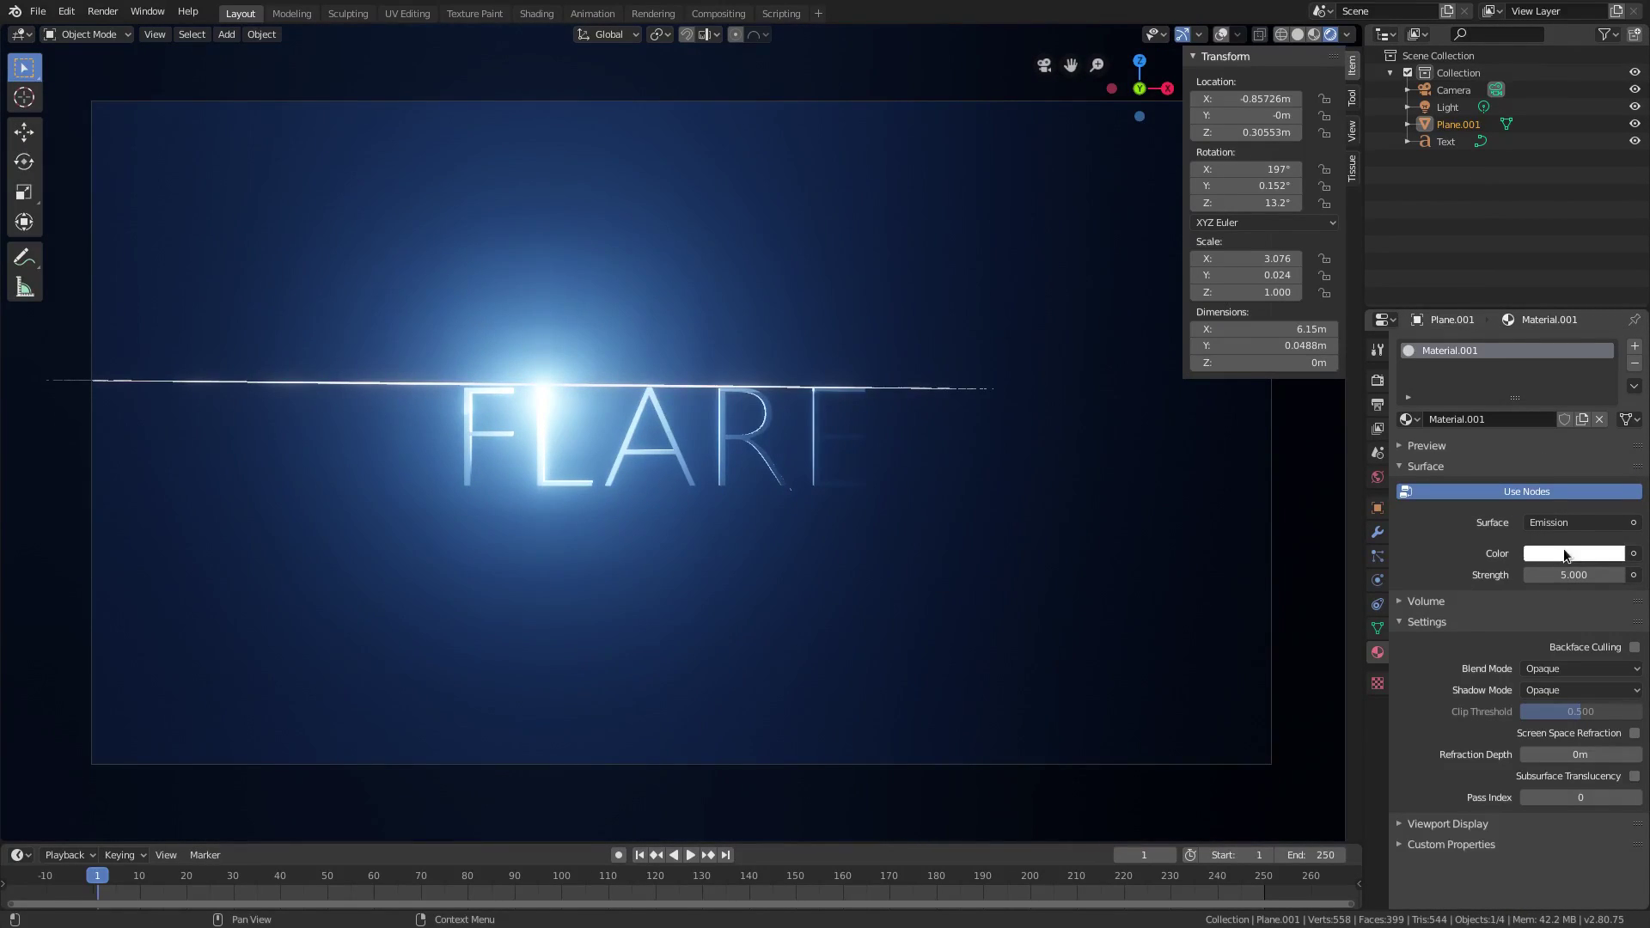
Set the emission colour to a lighter blue, sampled from the flare and then adjusted.
click(1564, 550)
click(1609, 475)
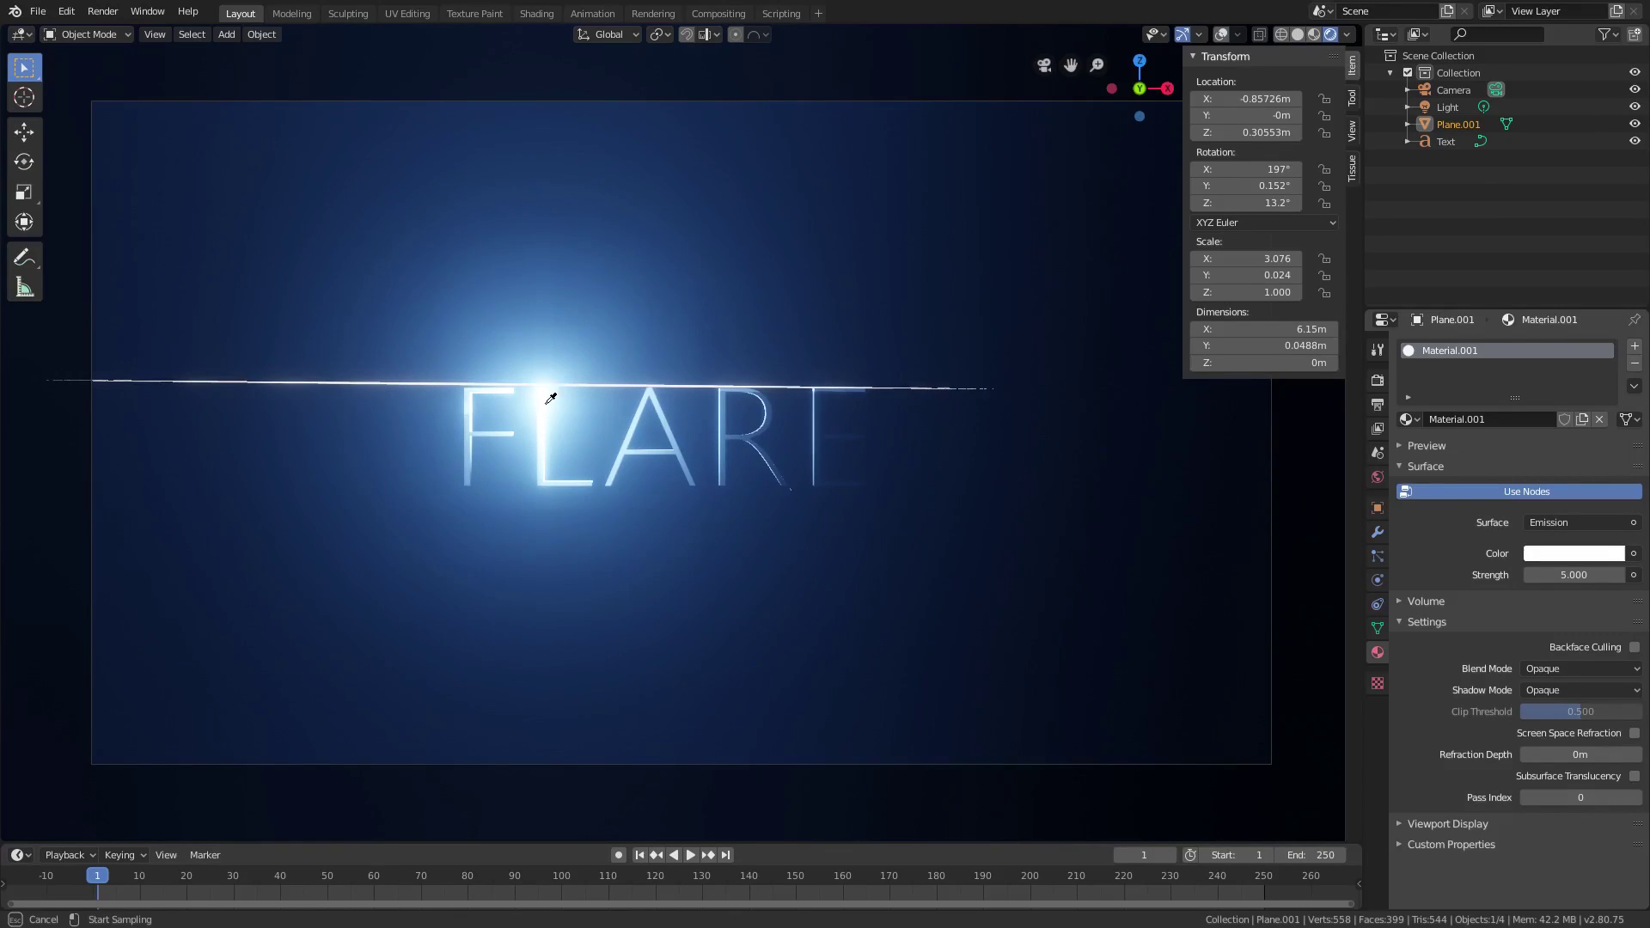
click(560, 386)
click(1602, 559)
click(1553, 323)
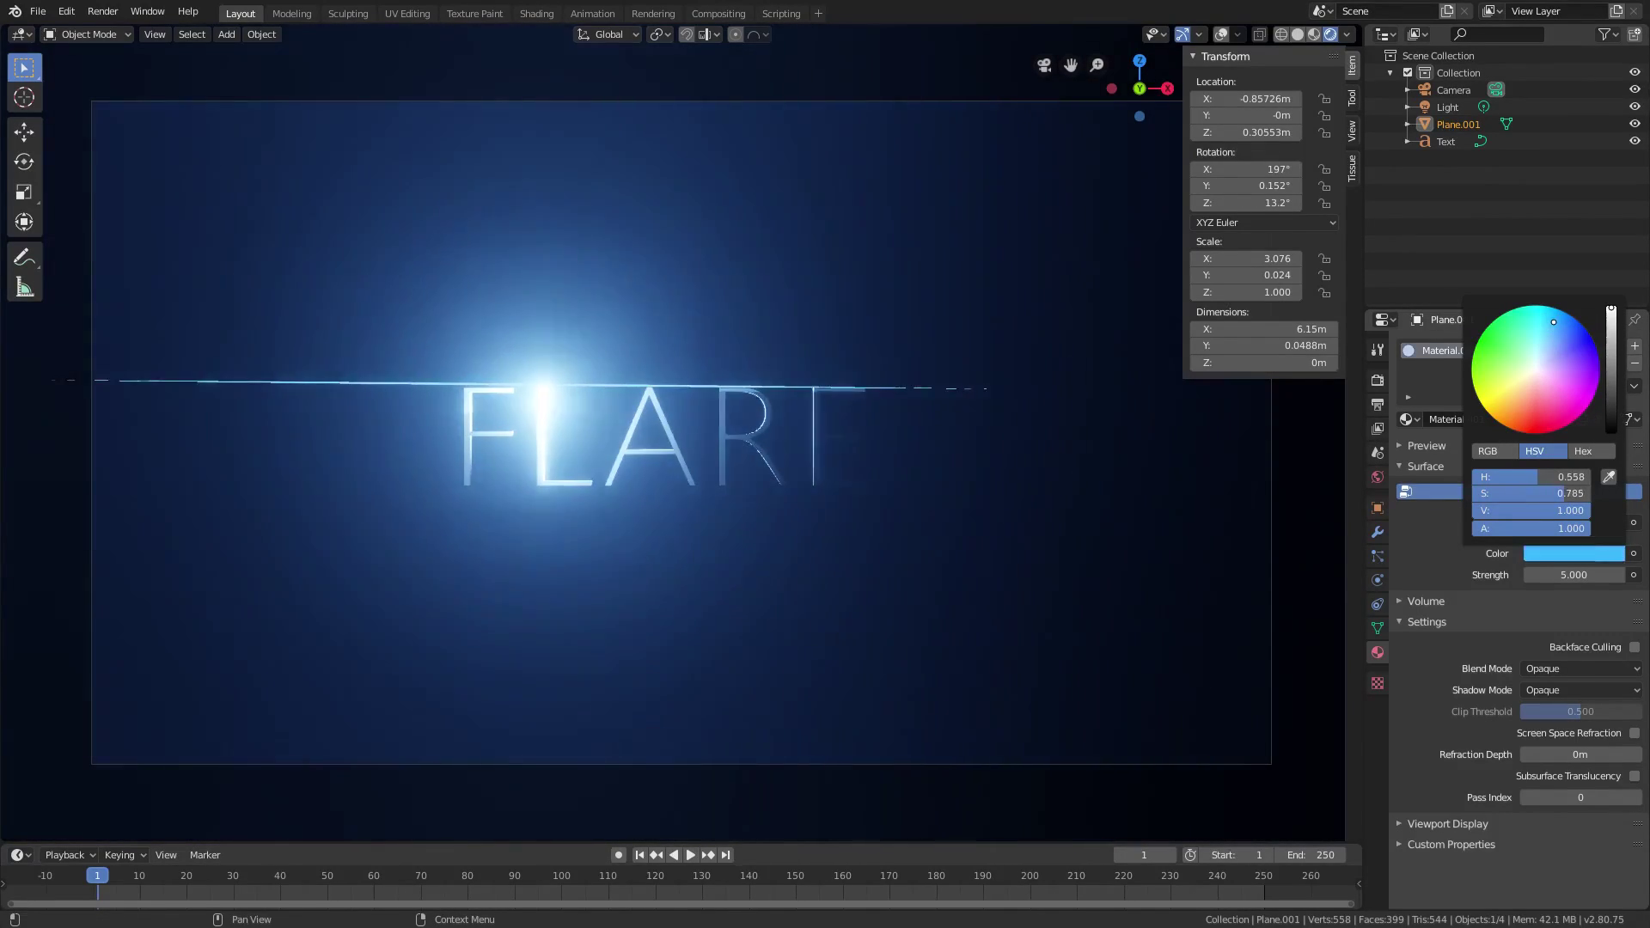
click(1566, 339)
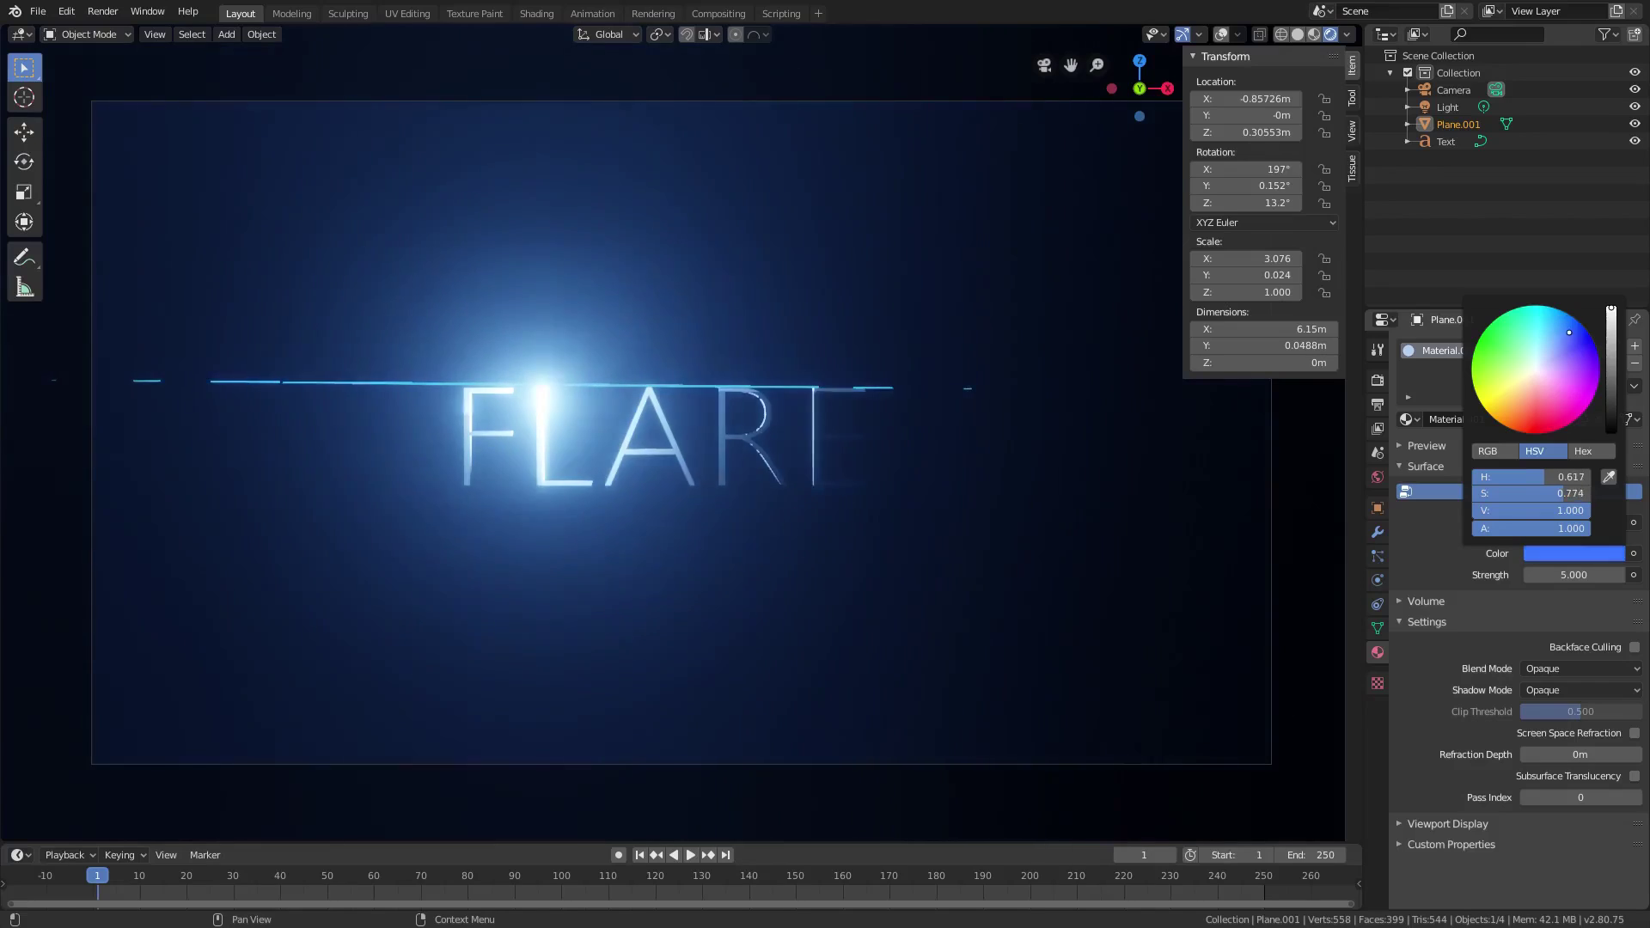
click(1562, 344)
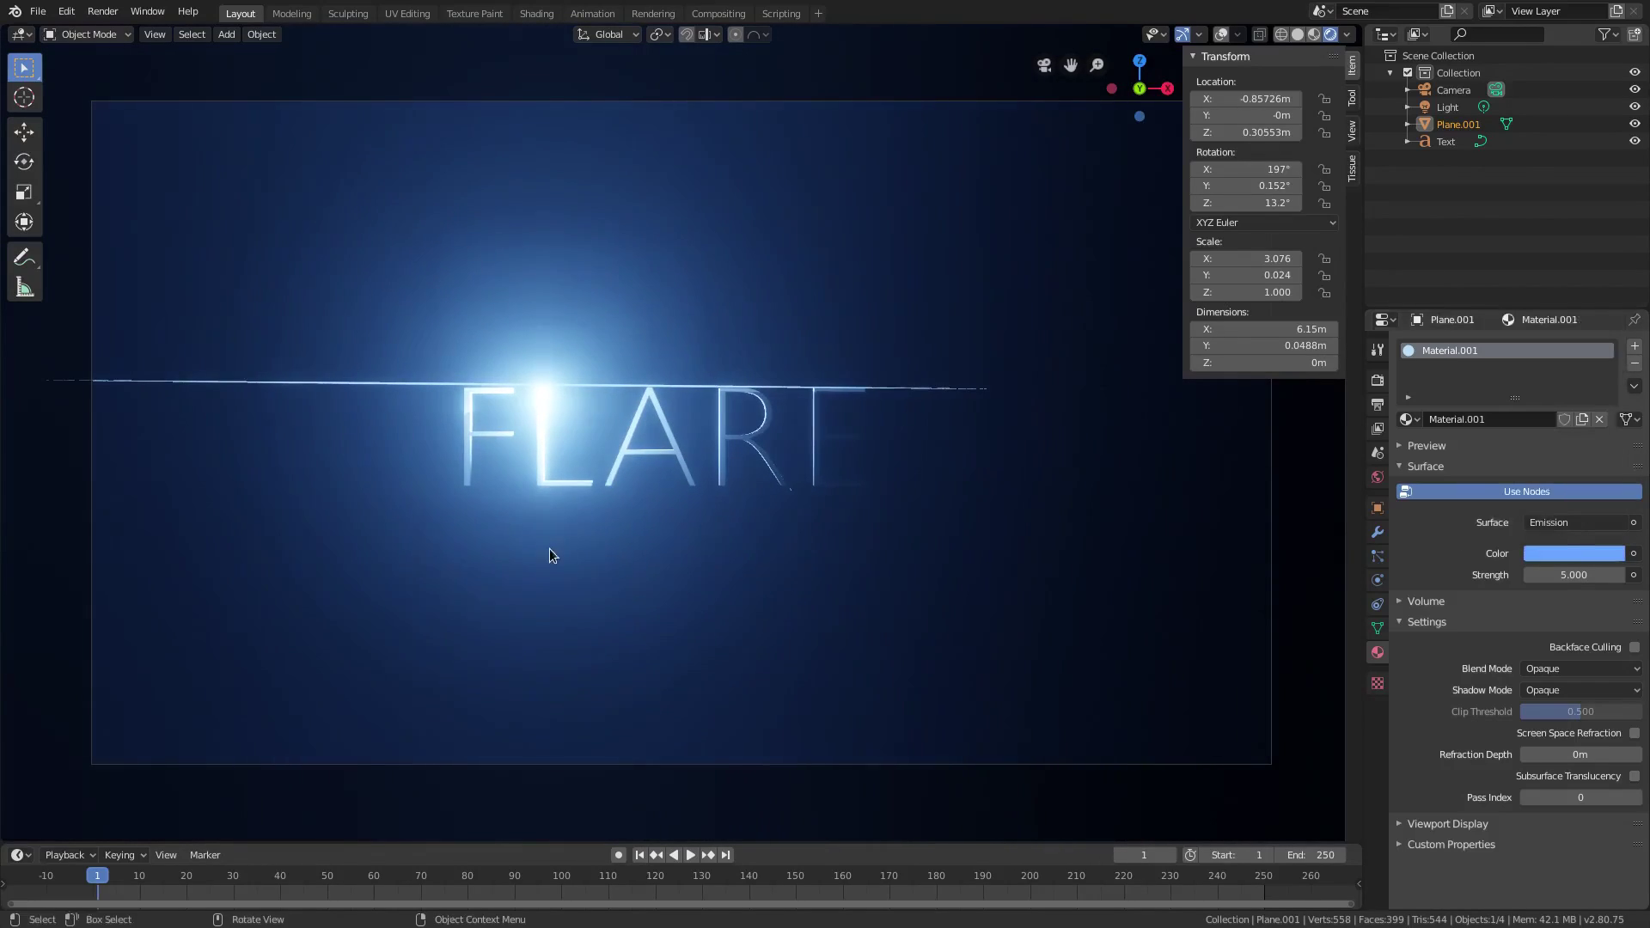
Raise the emission strength to 10000.
click(1568, 572)
text(10)
key(Return)
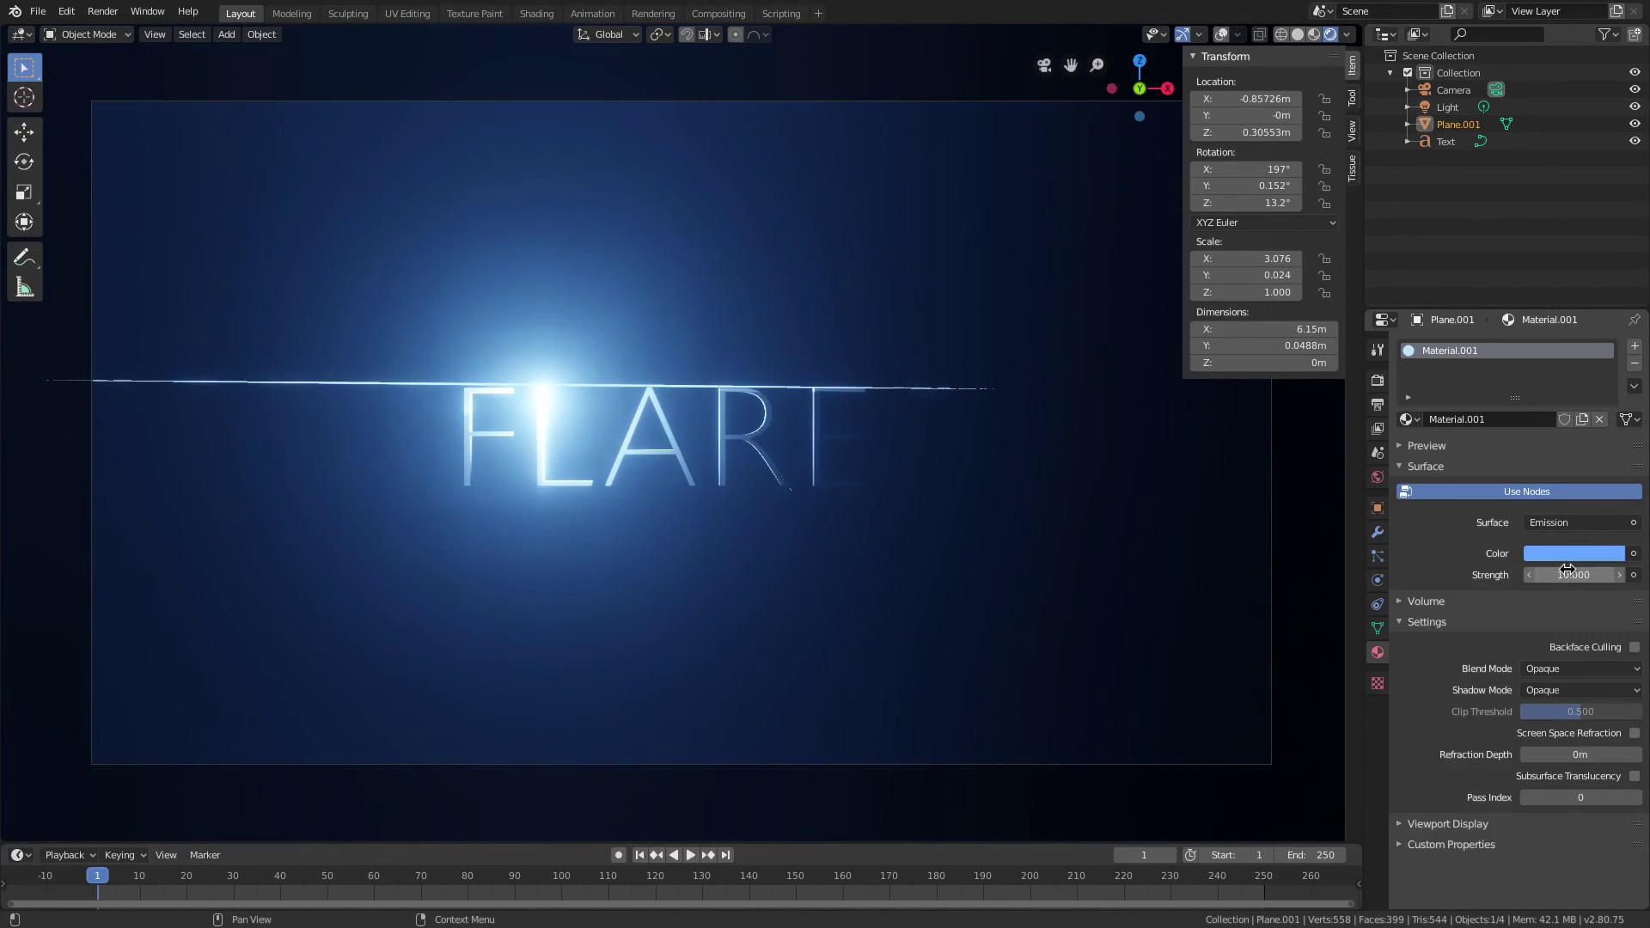
text(000)
key(Return)
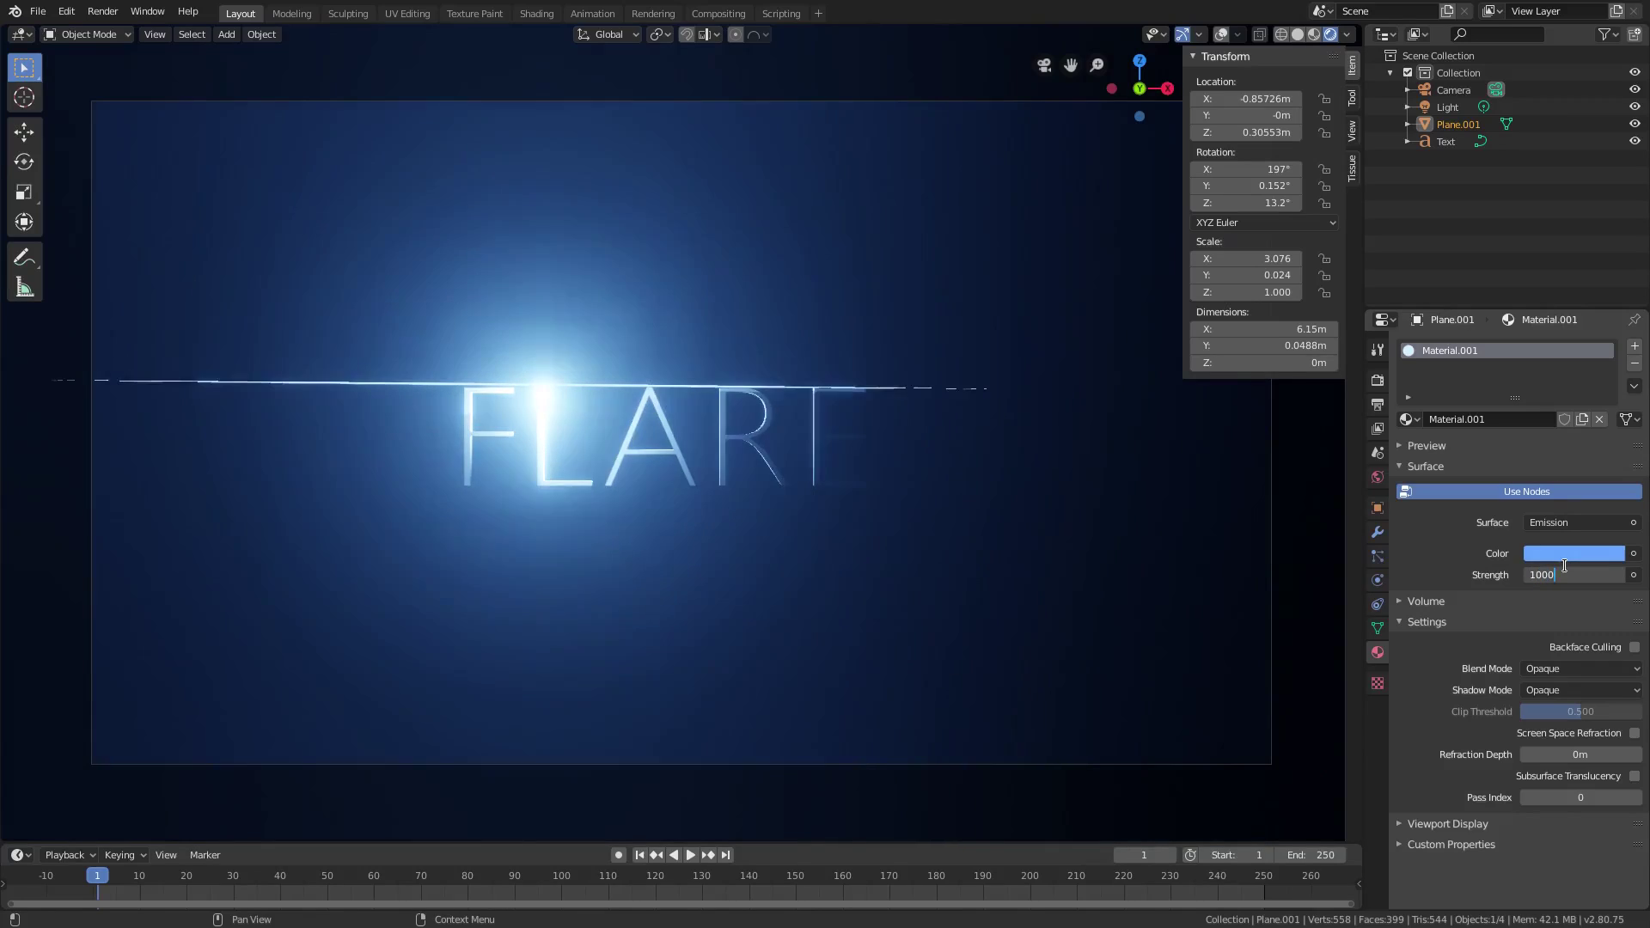
Delete the point light, then undo to bring it back.
click(1447, 107)
key(Delete)
key(ctrl+z)
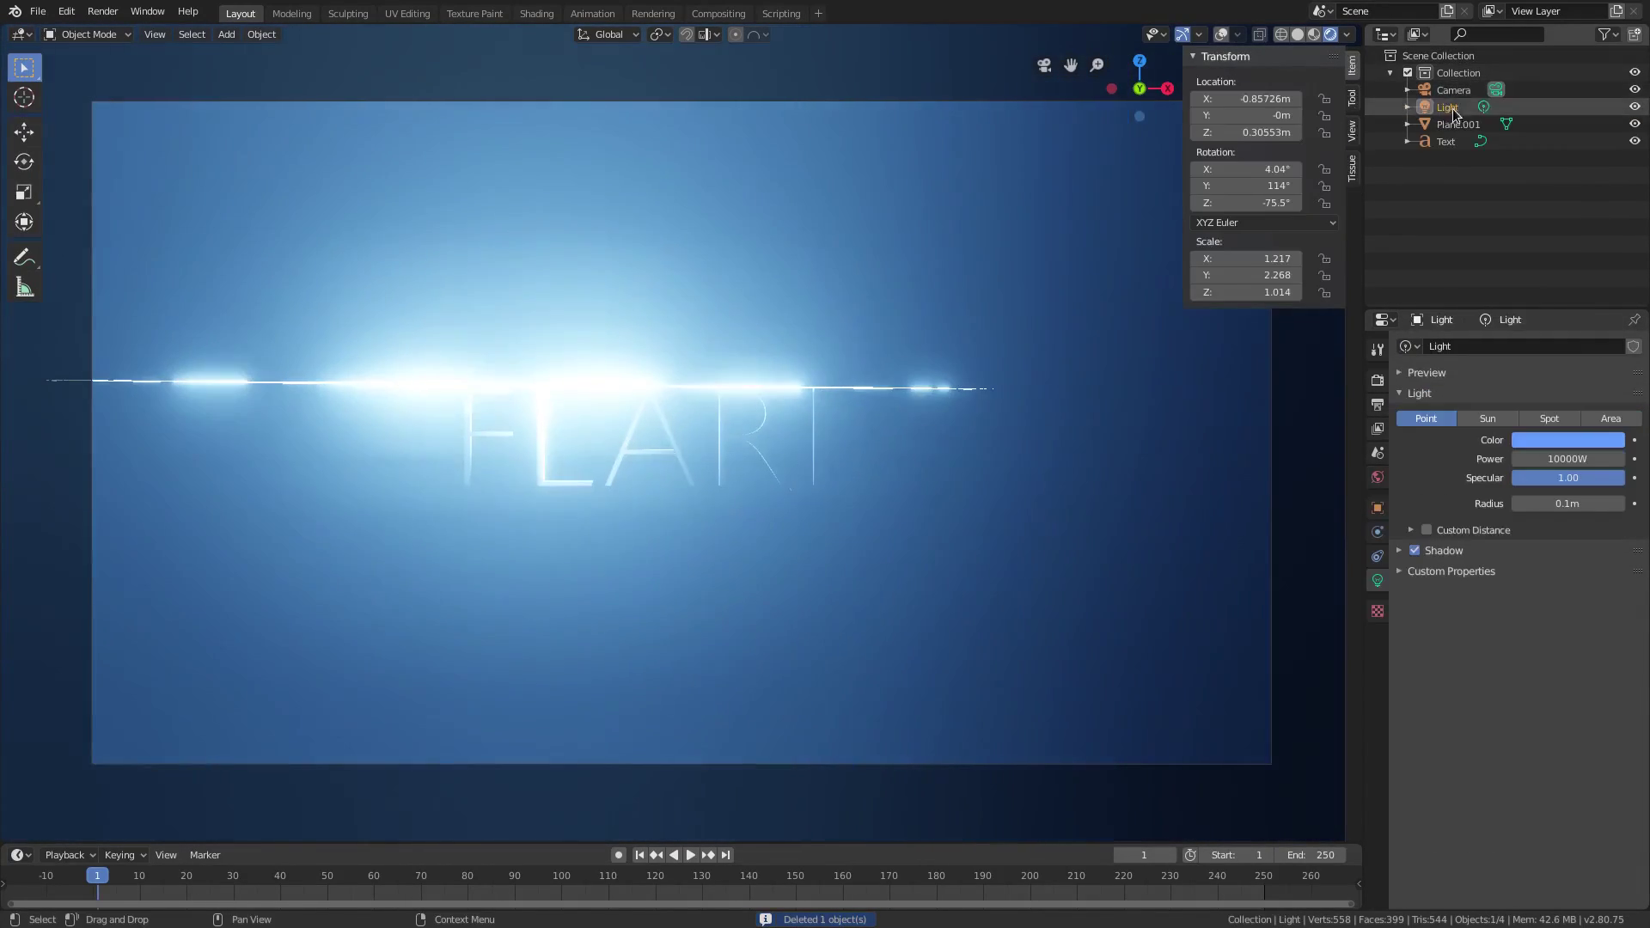
key(ctrl+z)
click(1454, 112)
key(Delete)
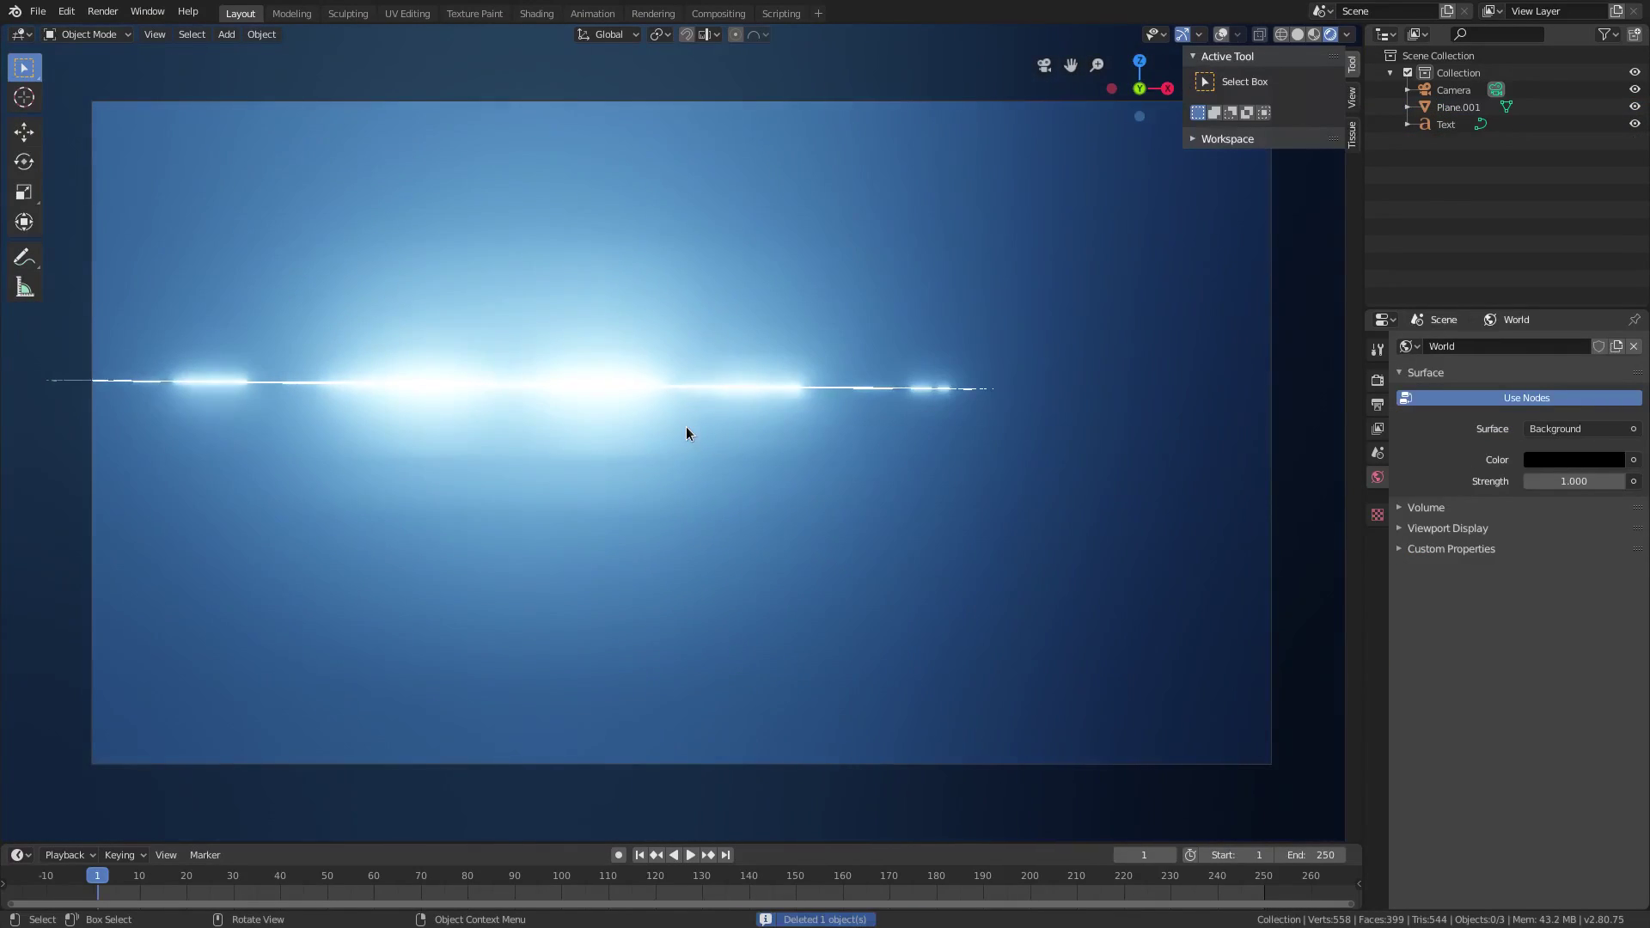
click(1449, 124)
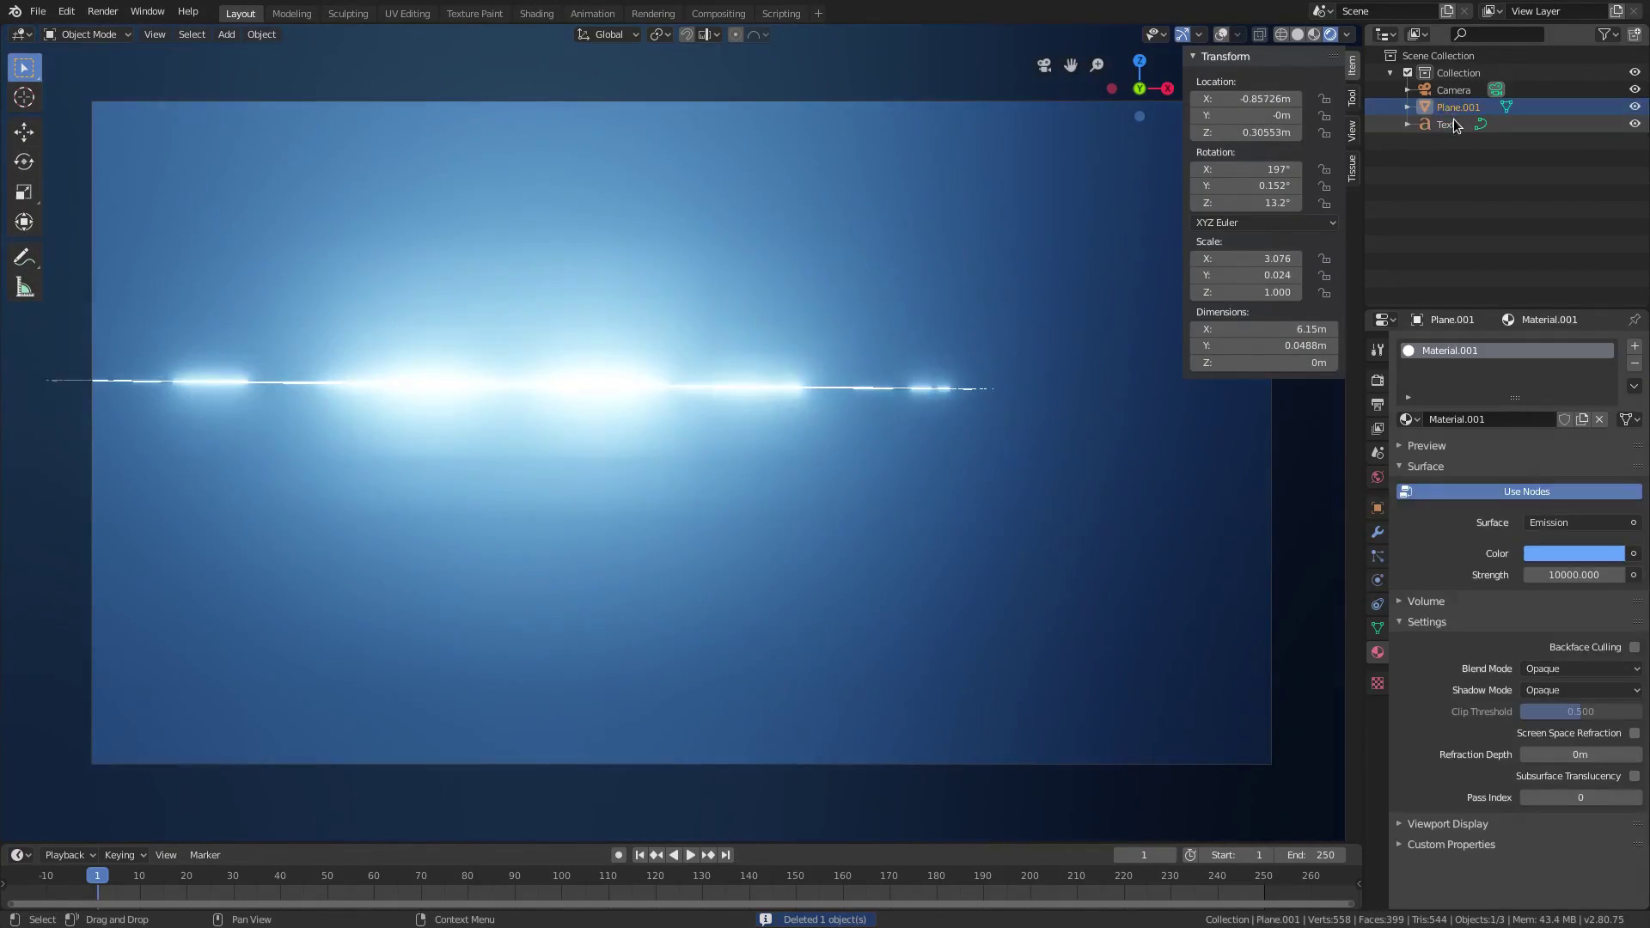
key(ctrl+z)
key(ctrl+z)
key(ctrl+z)
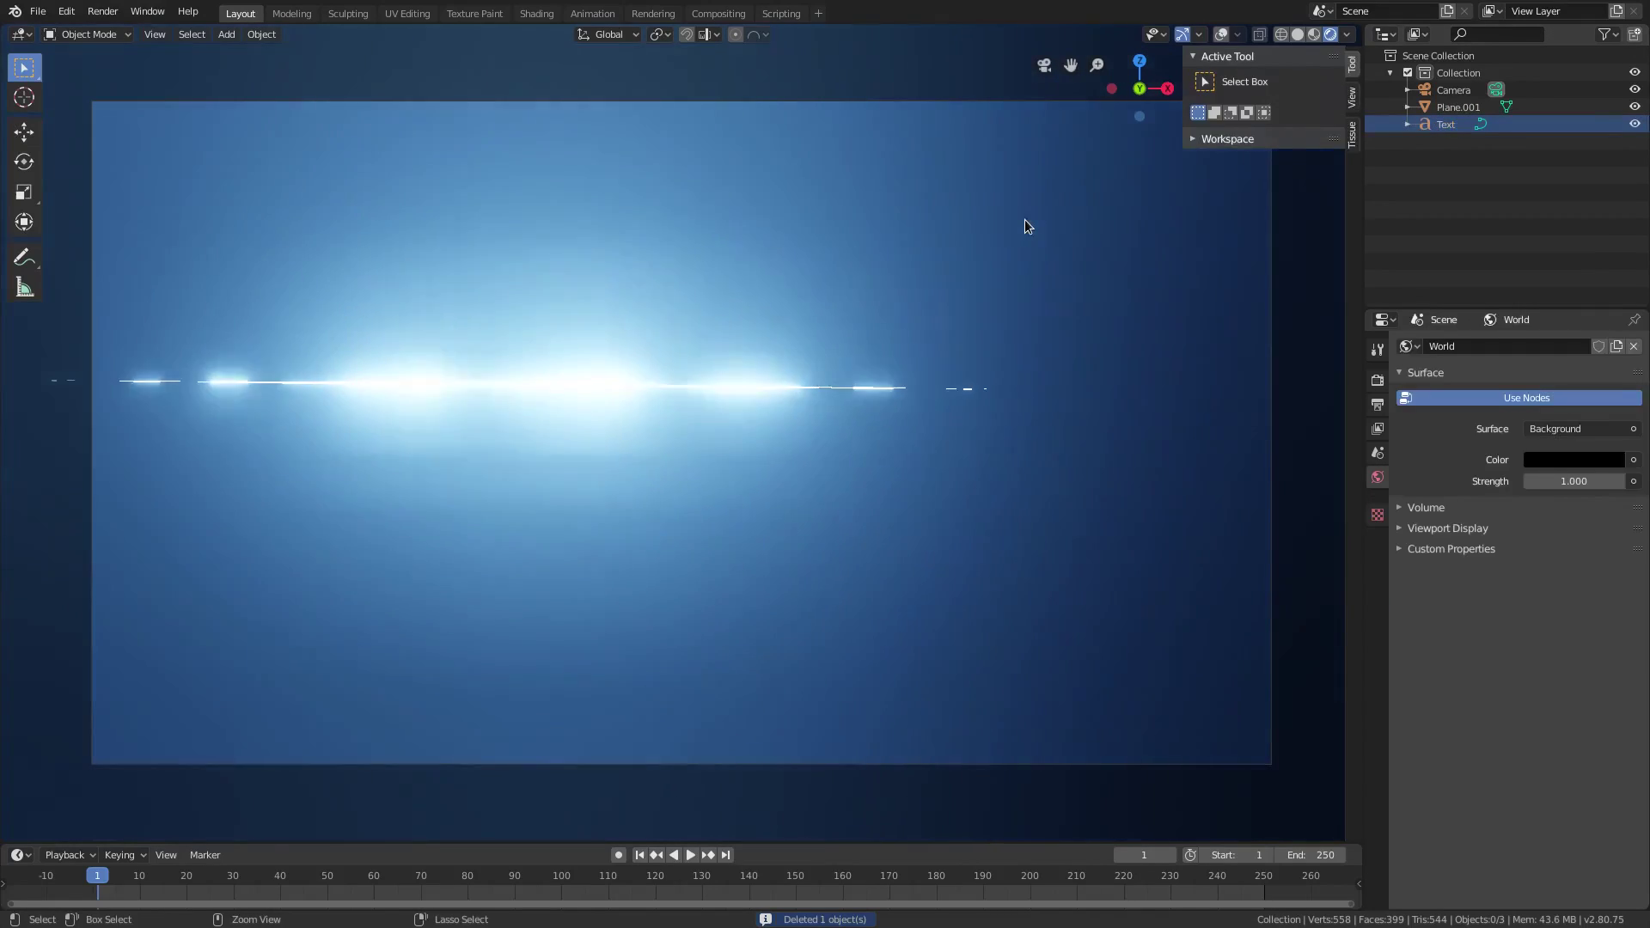
Raise the point light slightly in camera view and select the streak plane.
middle_drag(1329, 165, 840, 367)
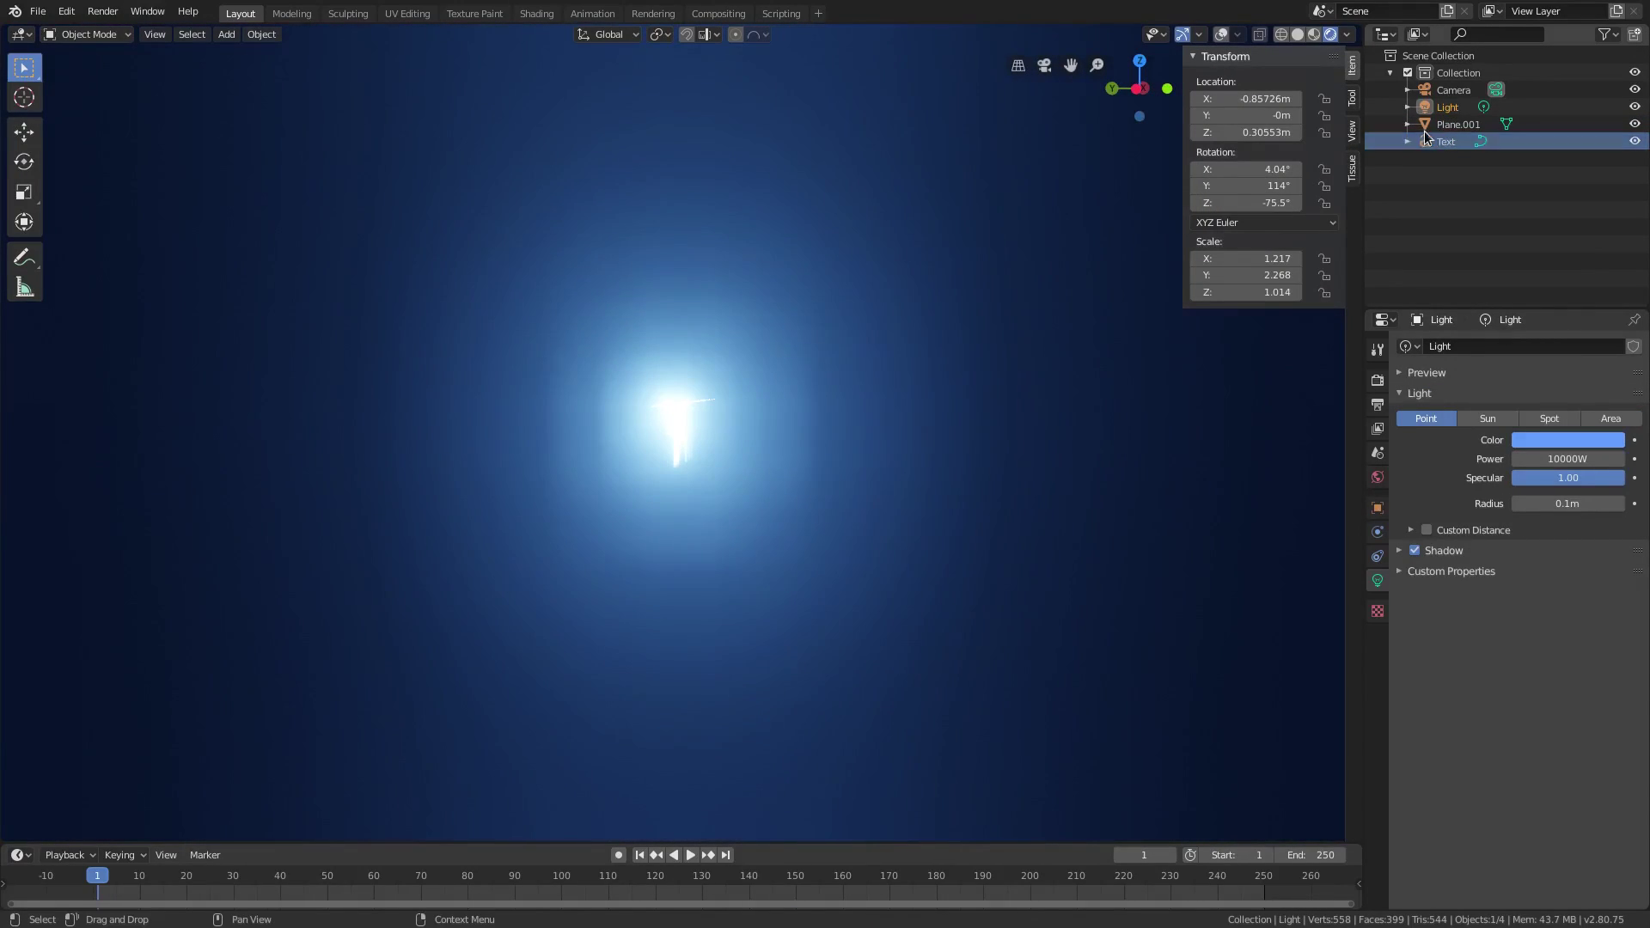
key(ctrl+z)
key(KP_0)
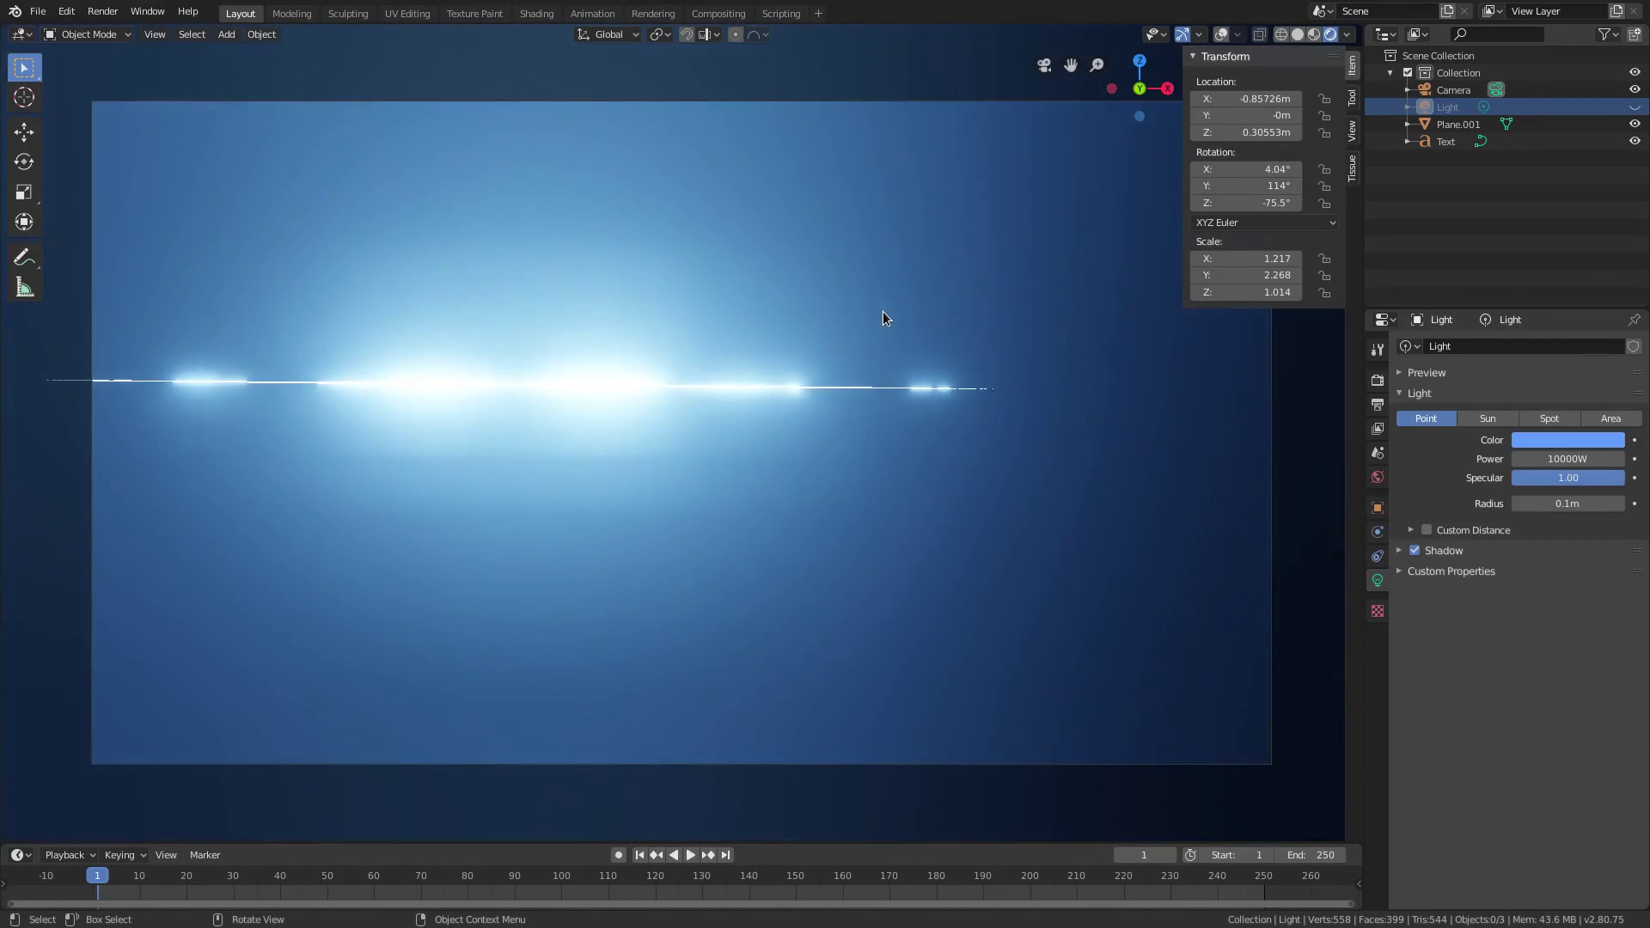
key(g)
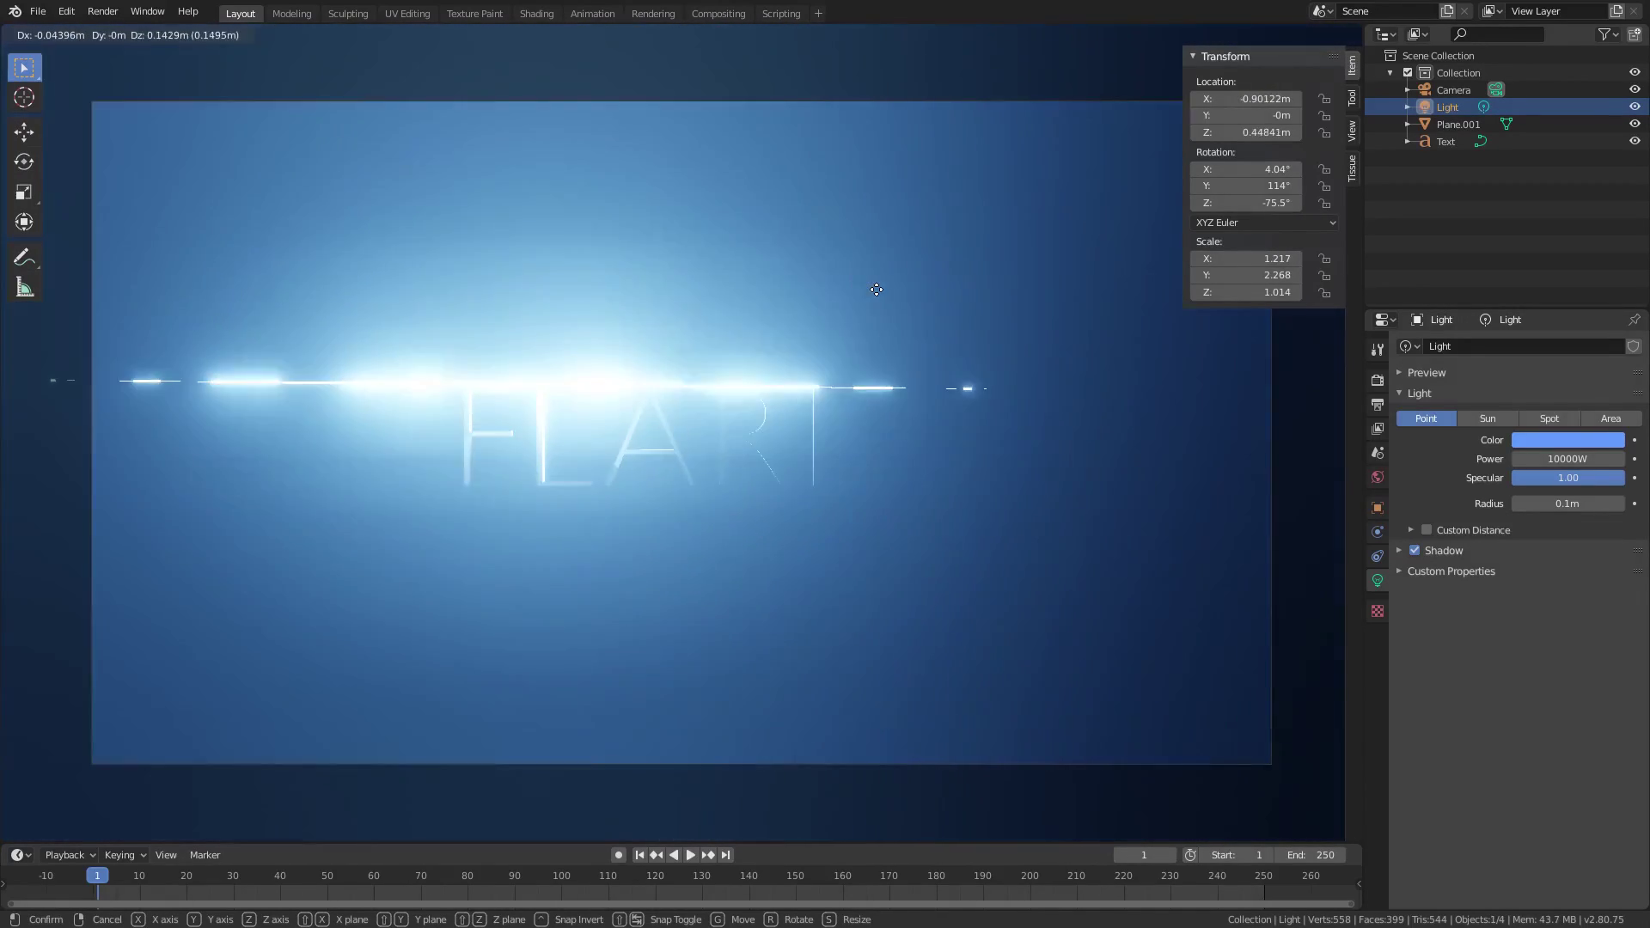
click(849, 389)
click(851, 386)
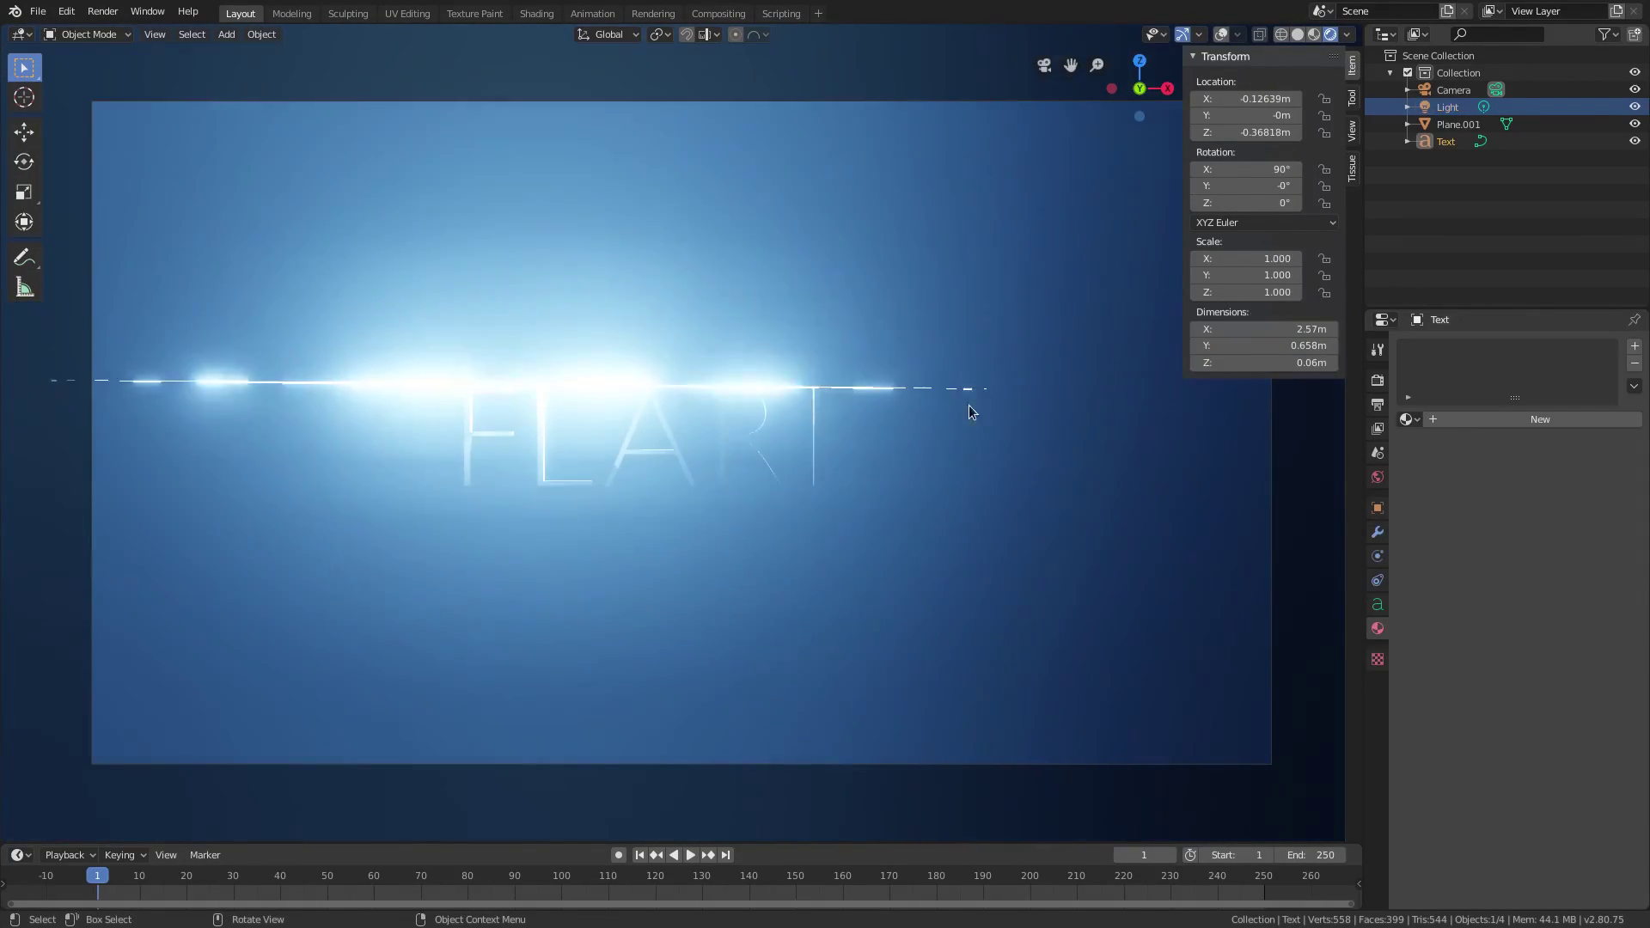
click(588, 389)
Lower the streak's emission strength to 1000 and scale it thicker along Z.
key(BackSpace)
key(Return)
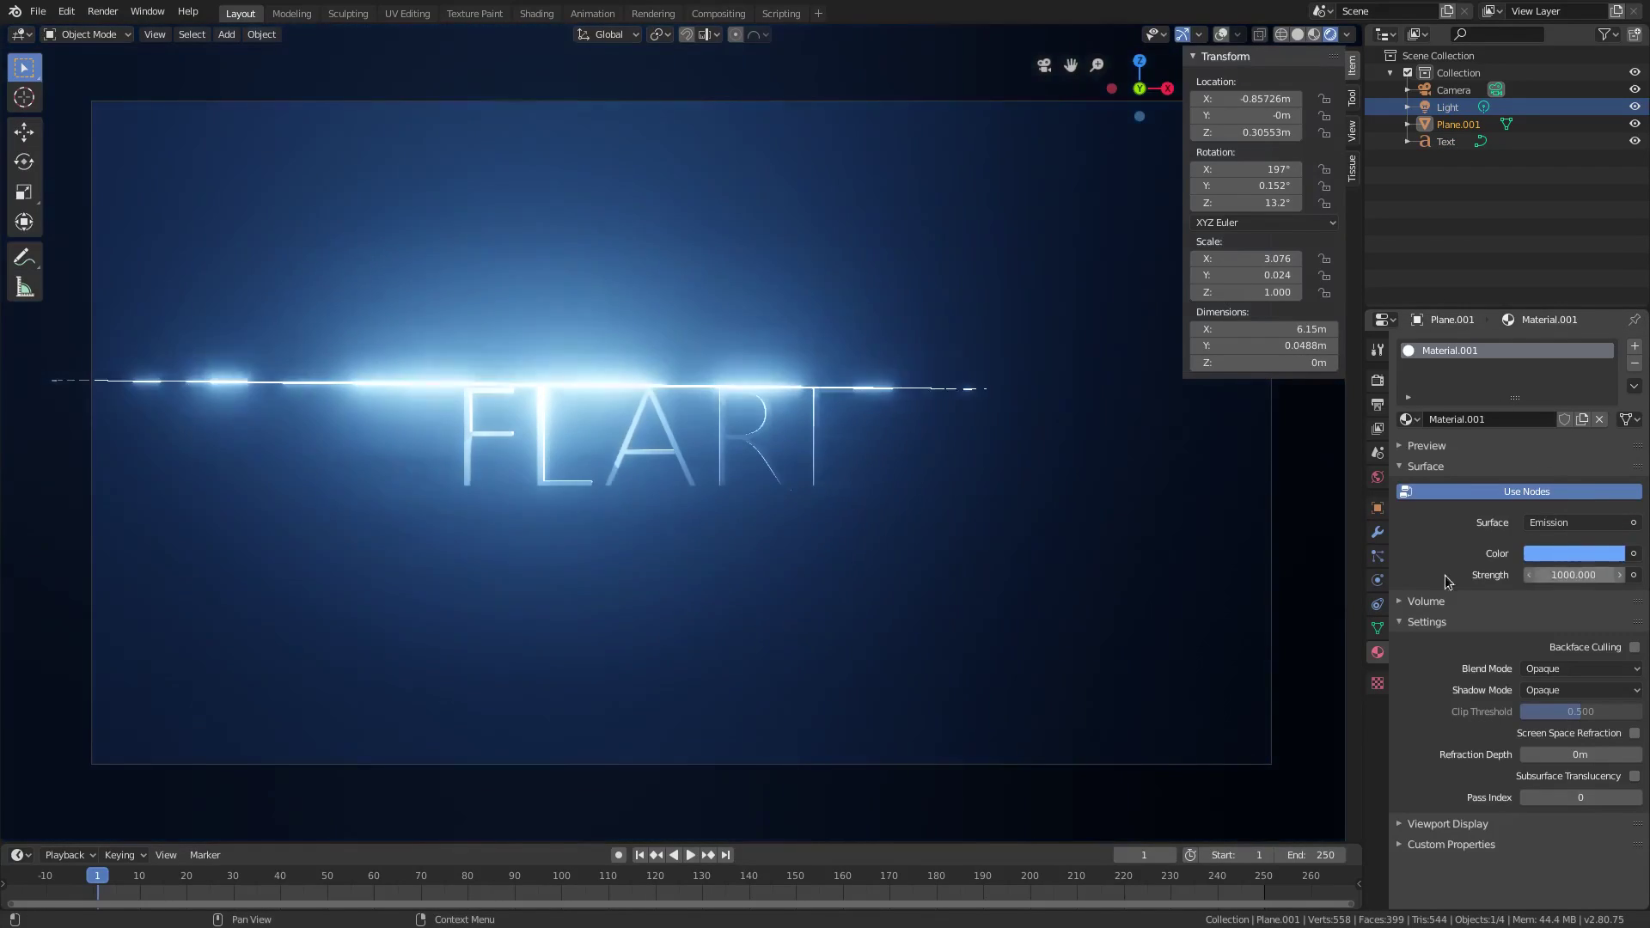
key(s)
key(z)
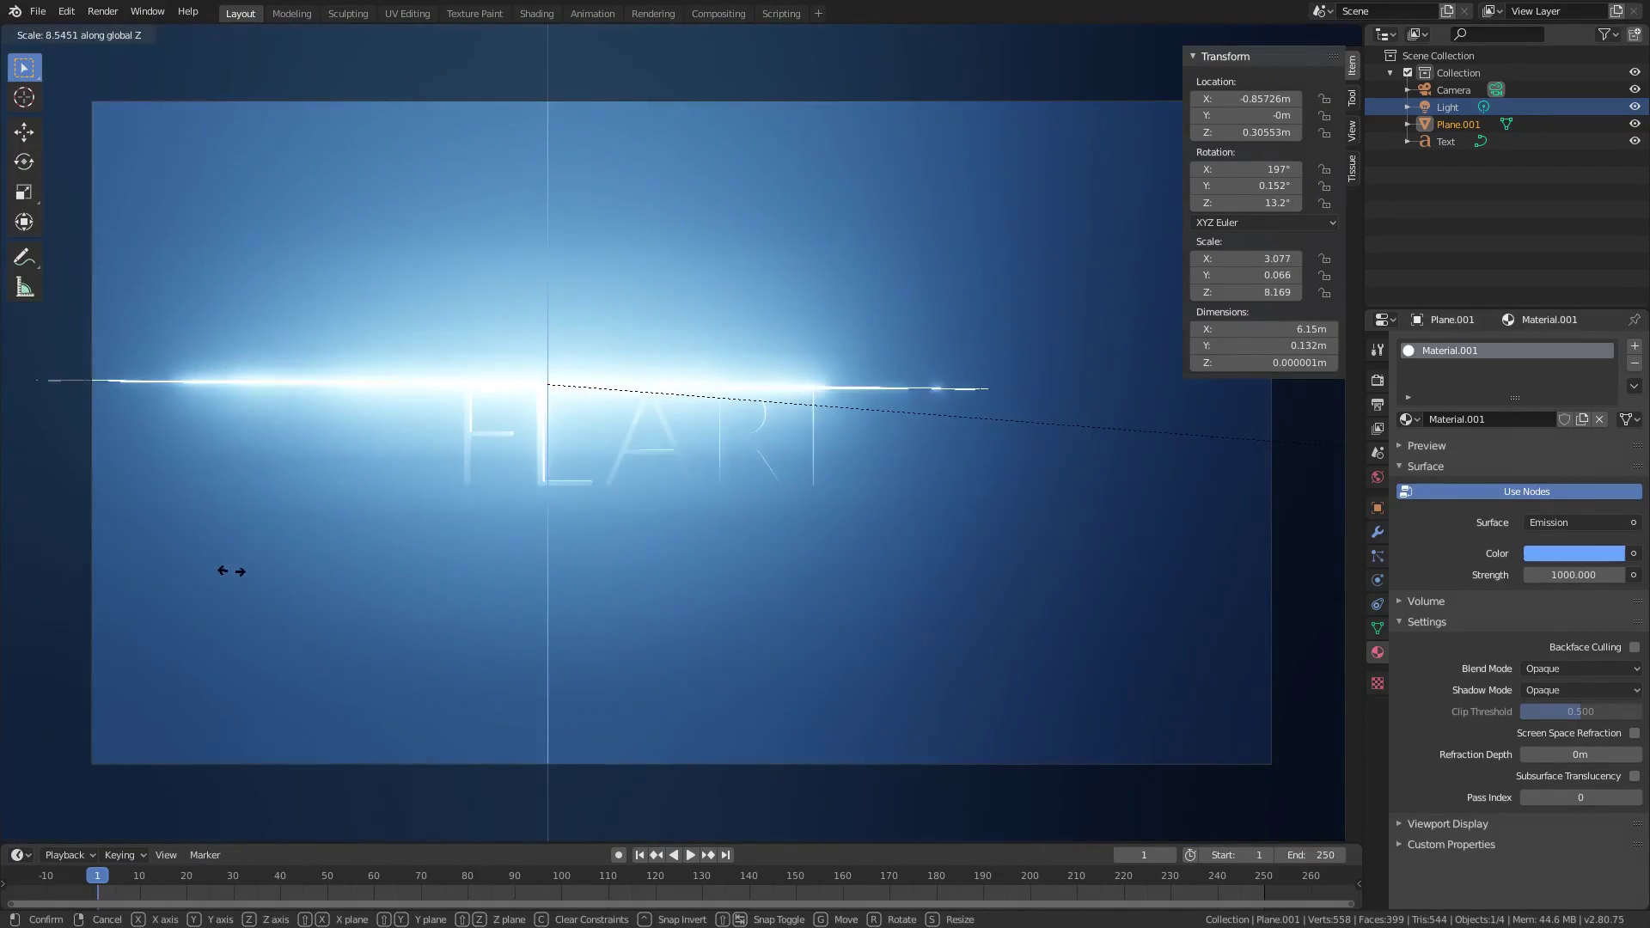
click(230, 571)
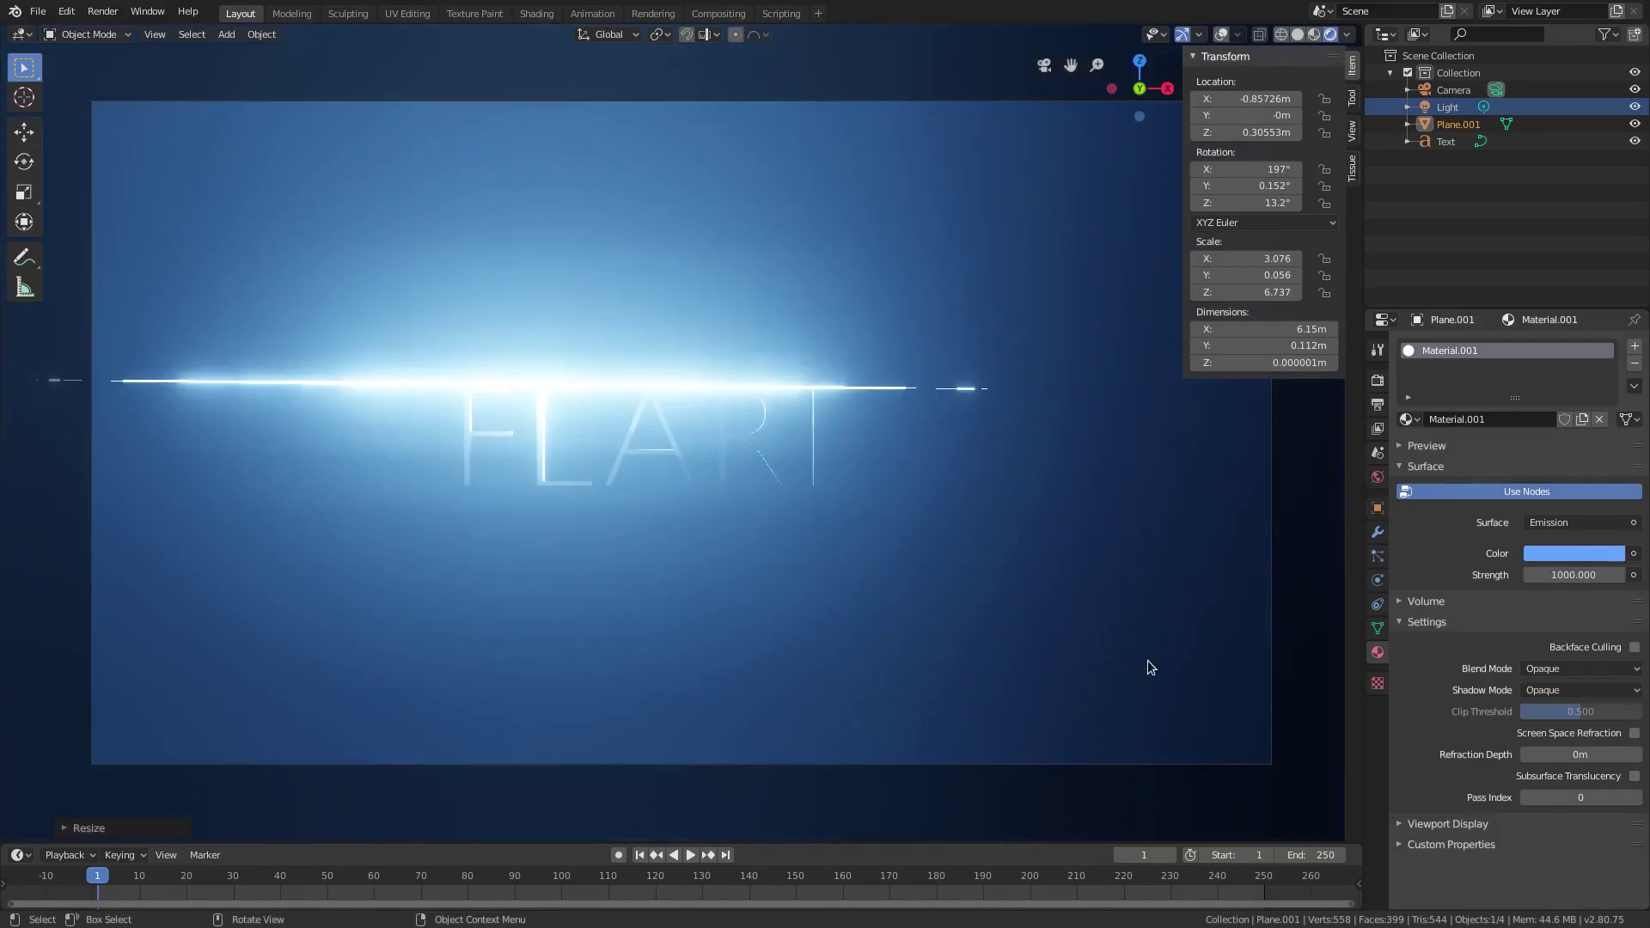
Move the FLARE text slightly down along Z.
click(748, 434)
key(g)
key(z)
click(751, 441)
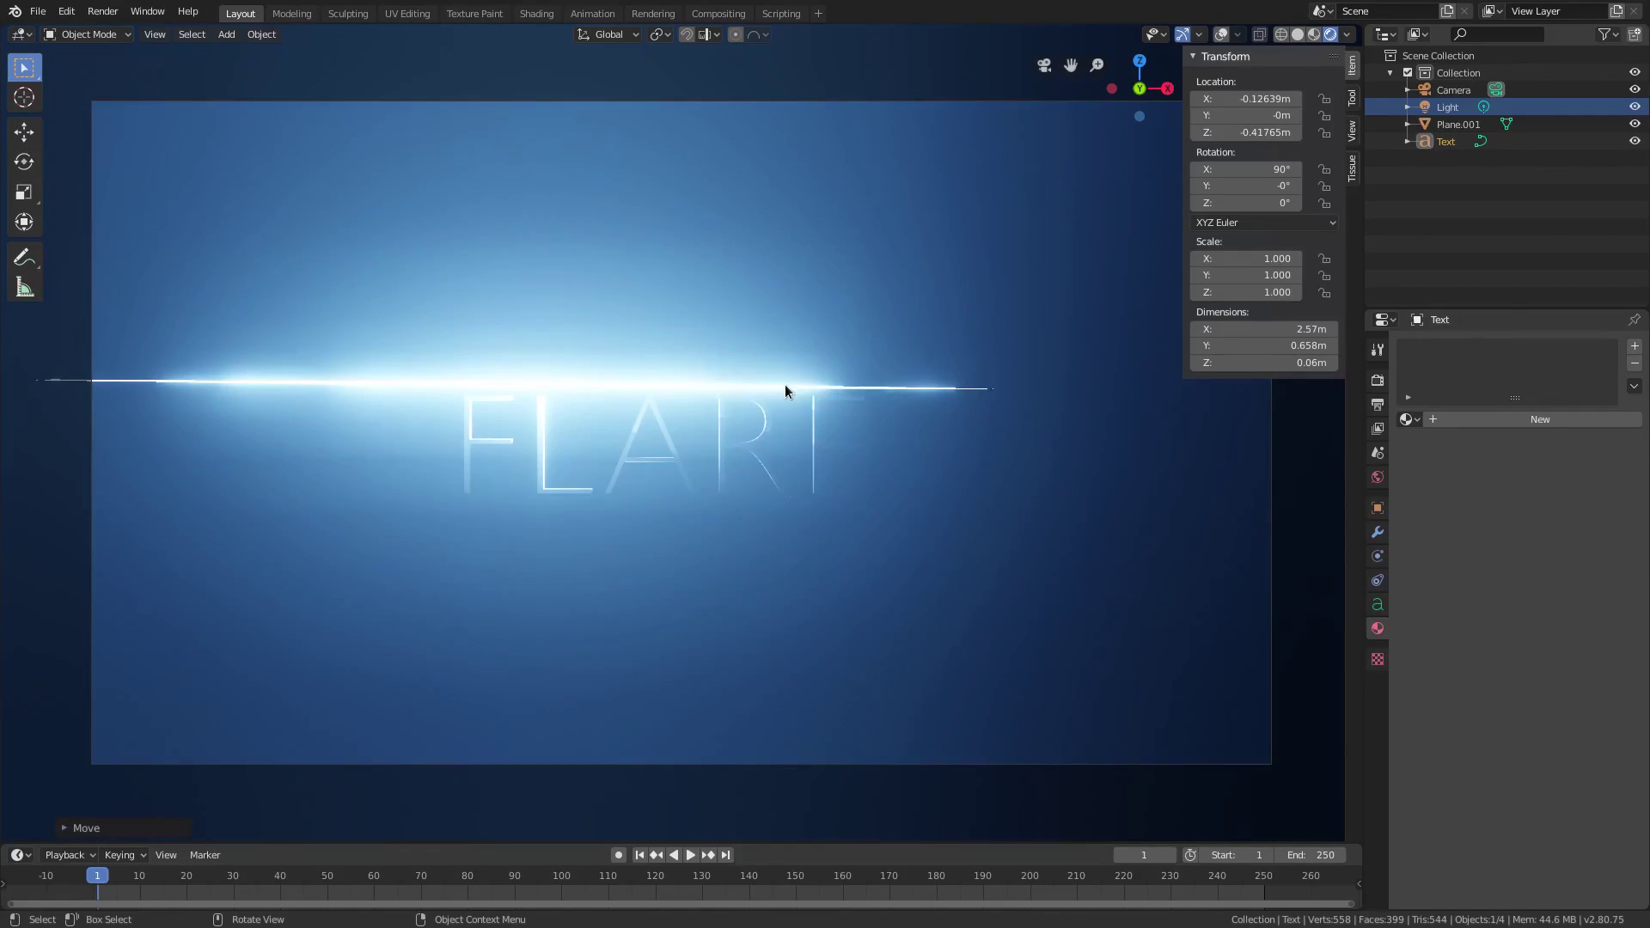
Change the streak's surface shader from Emission to Principled BSDF.
click(785, 386)
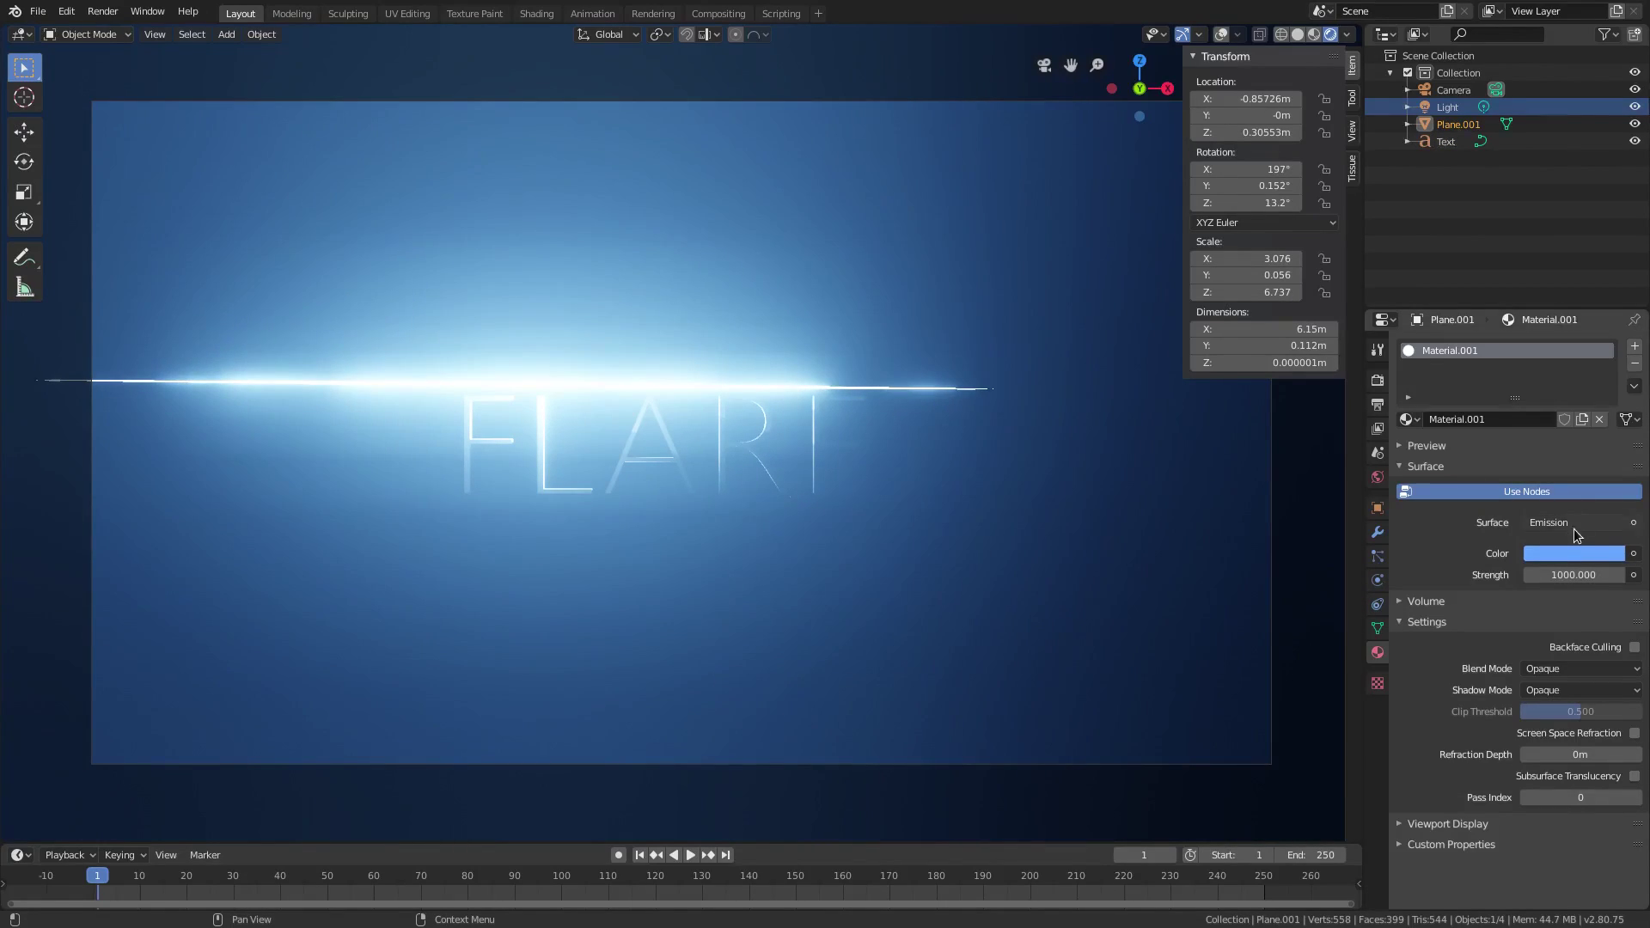
click(1575, 524)
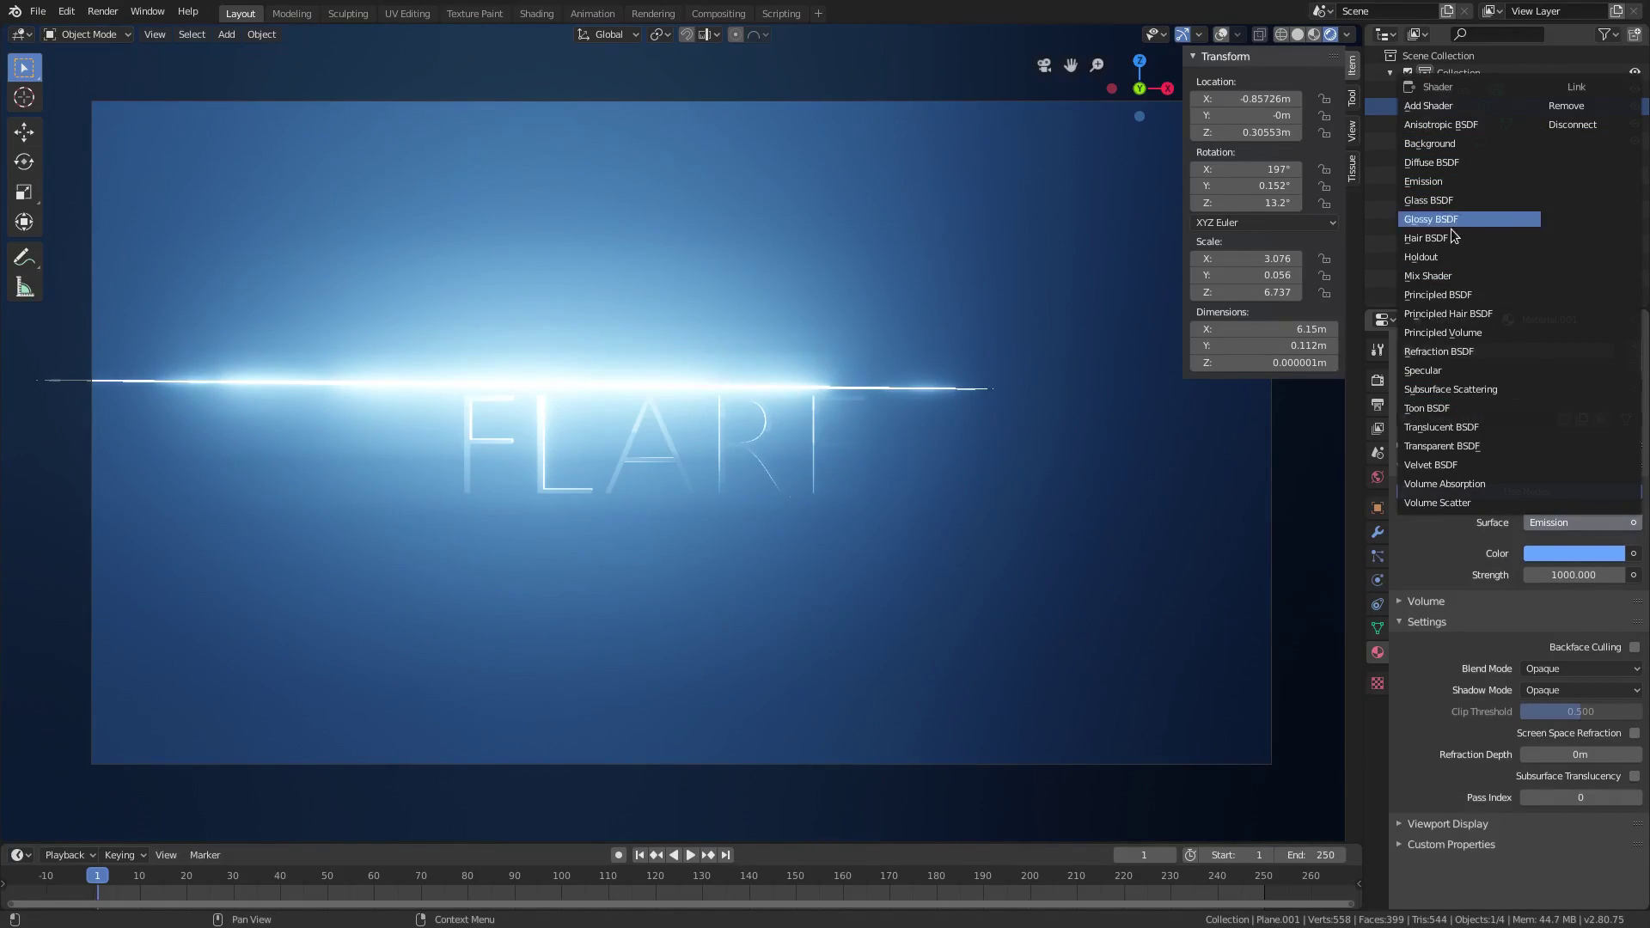
click(1460, 314)
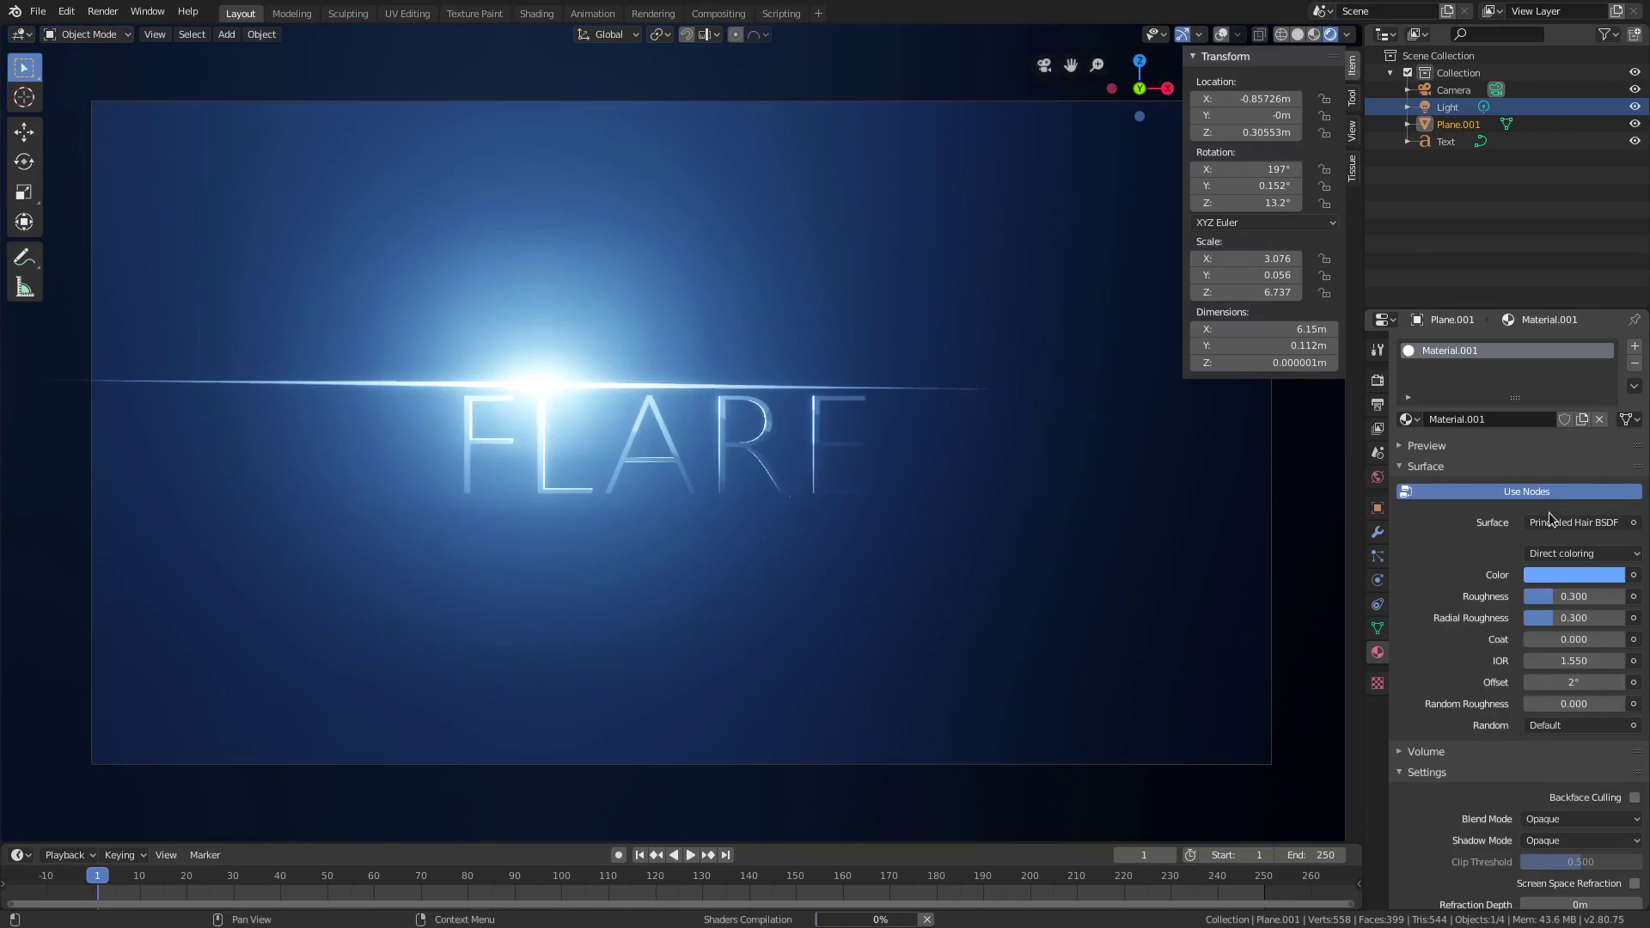
click(1575, 523)
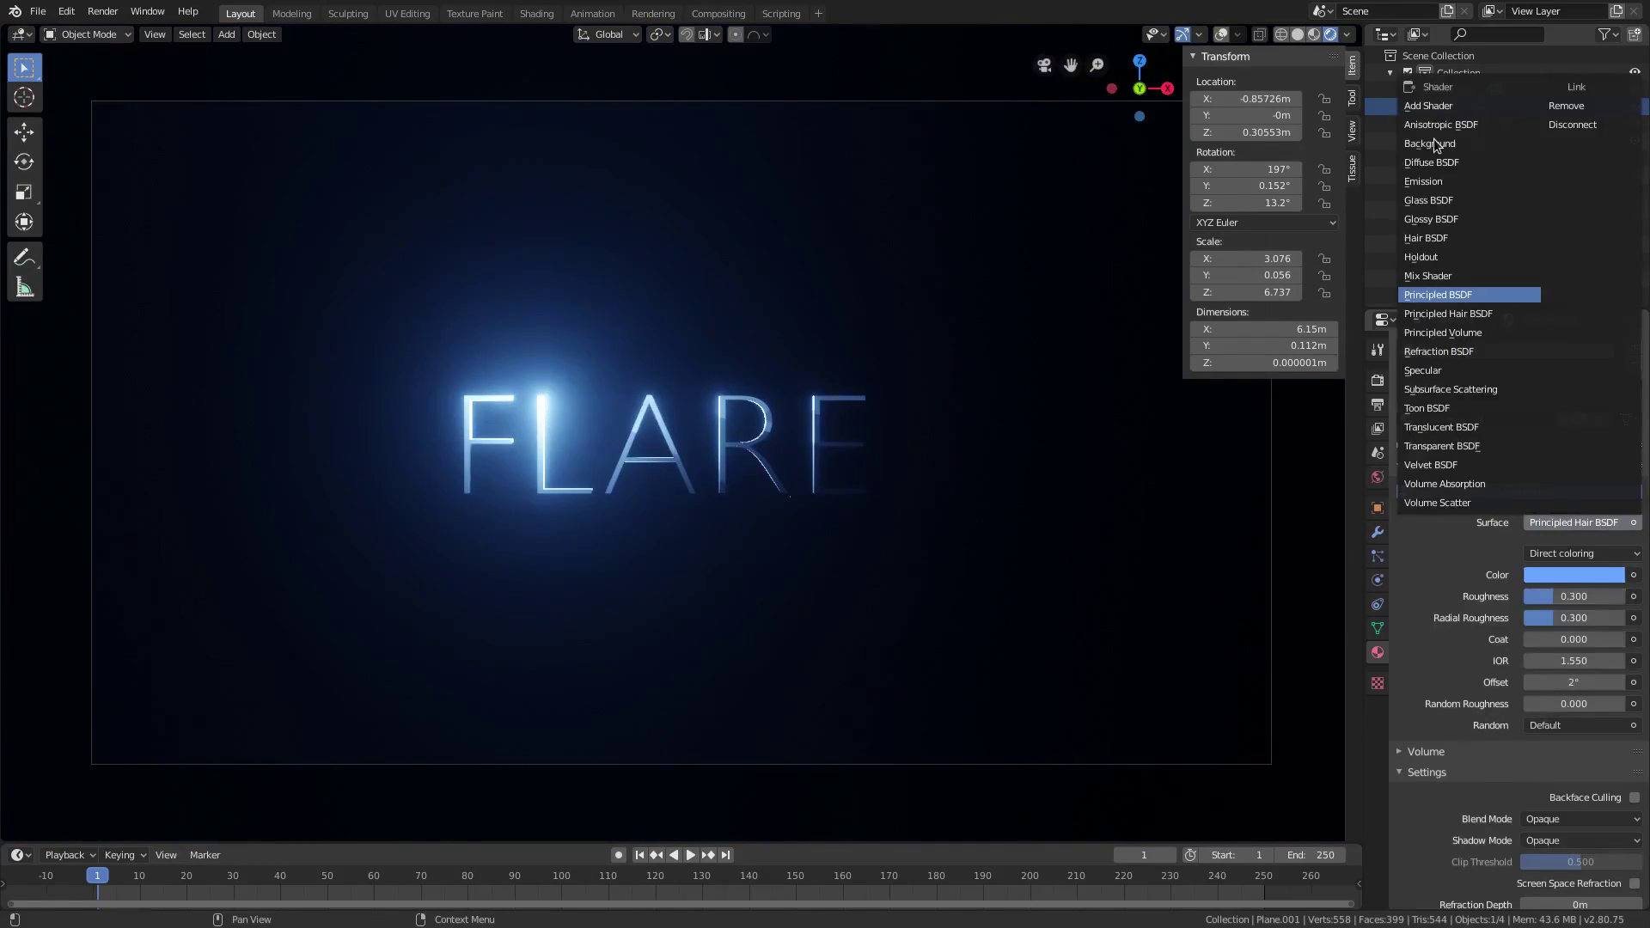
click(1443, 295)
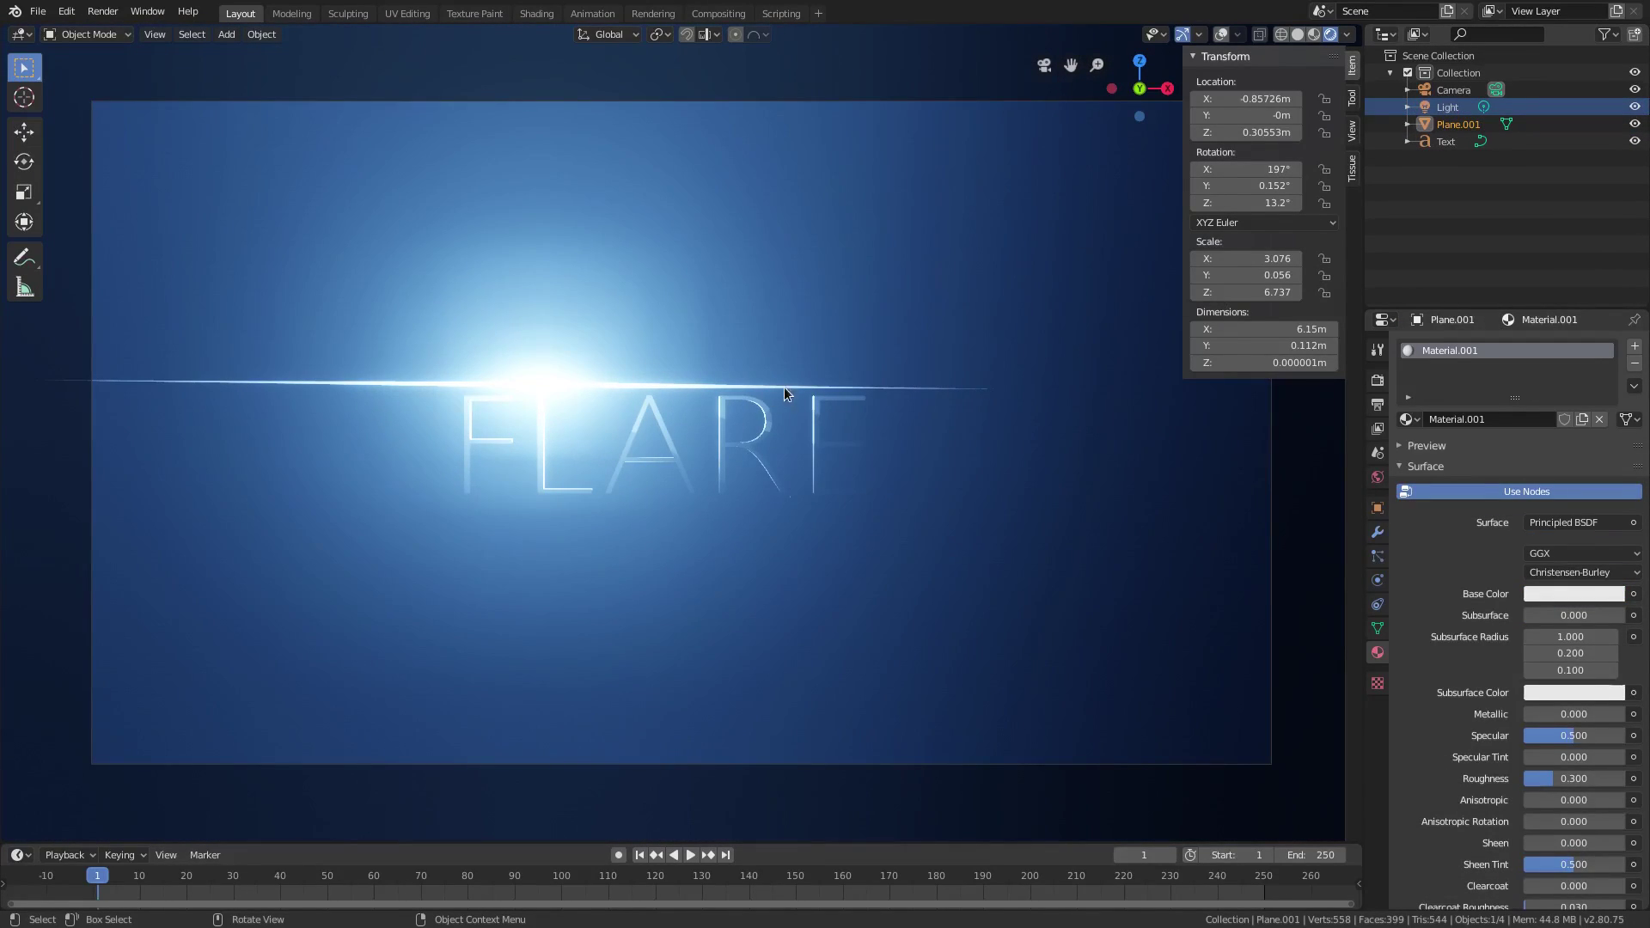
Shift the point light, then the light and streak together, to the right along X.
click(1450, 110)
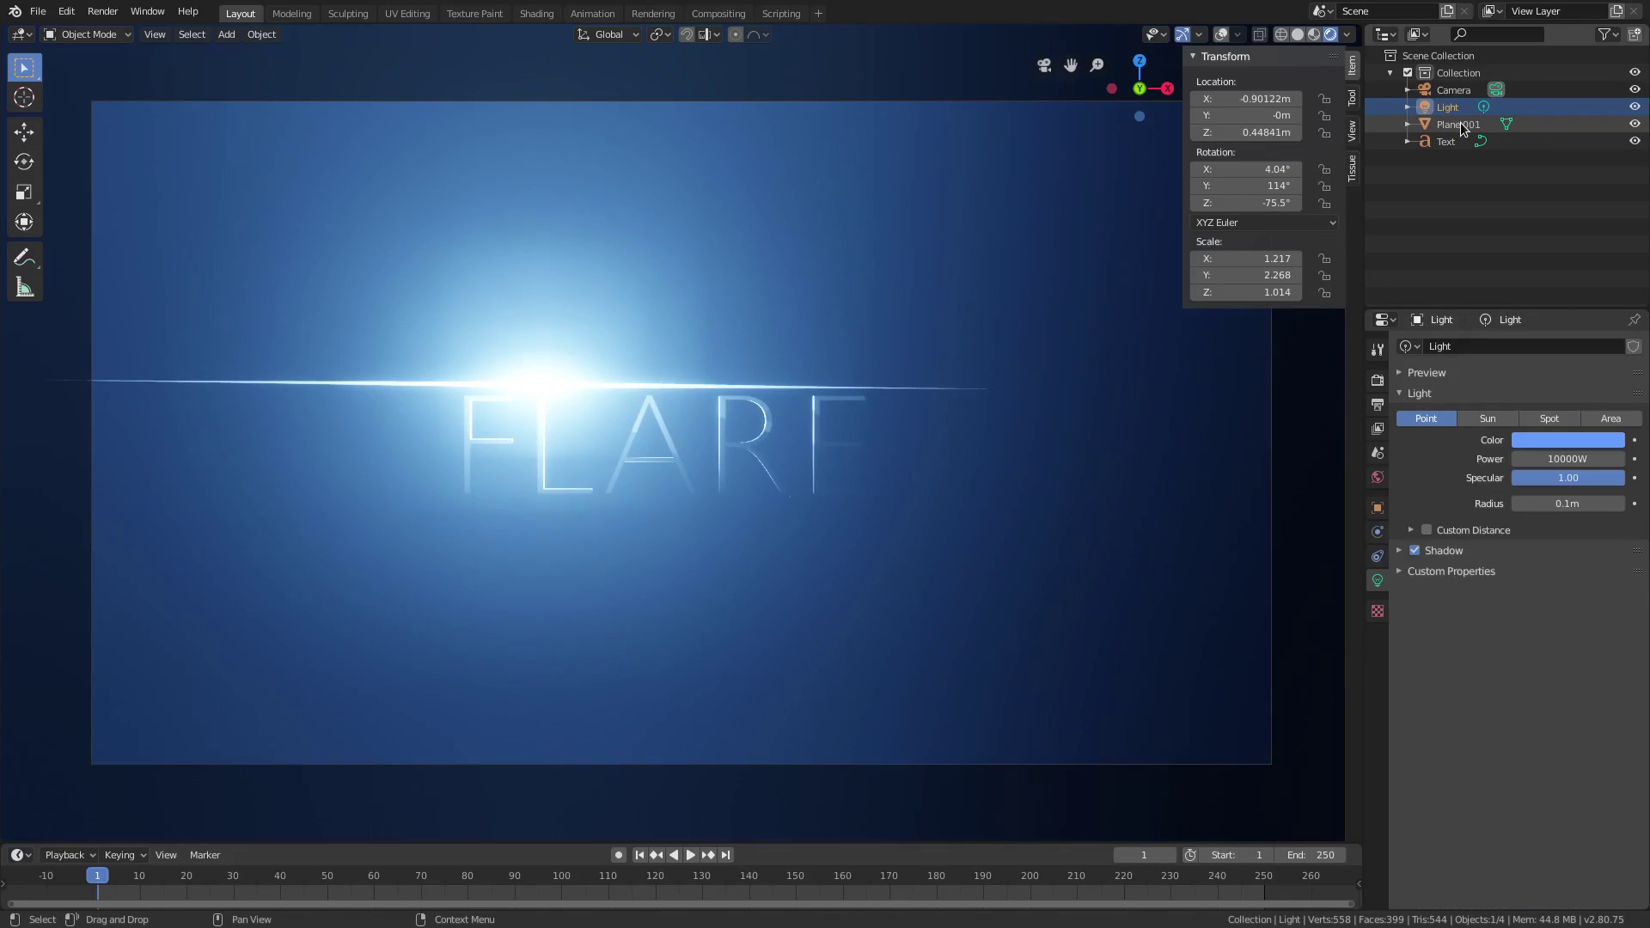
key(g)
key(x)
click(774, 307)
ctrl+click(1458, 124)
key(g)
key(x)
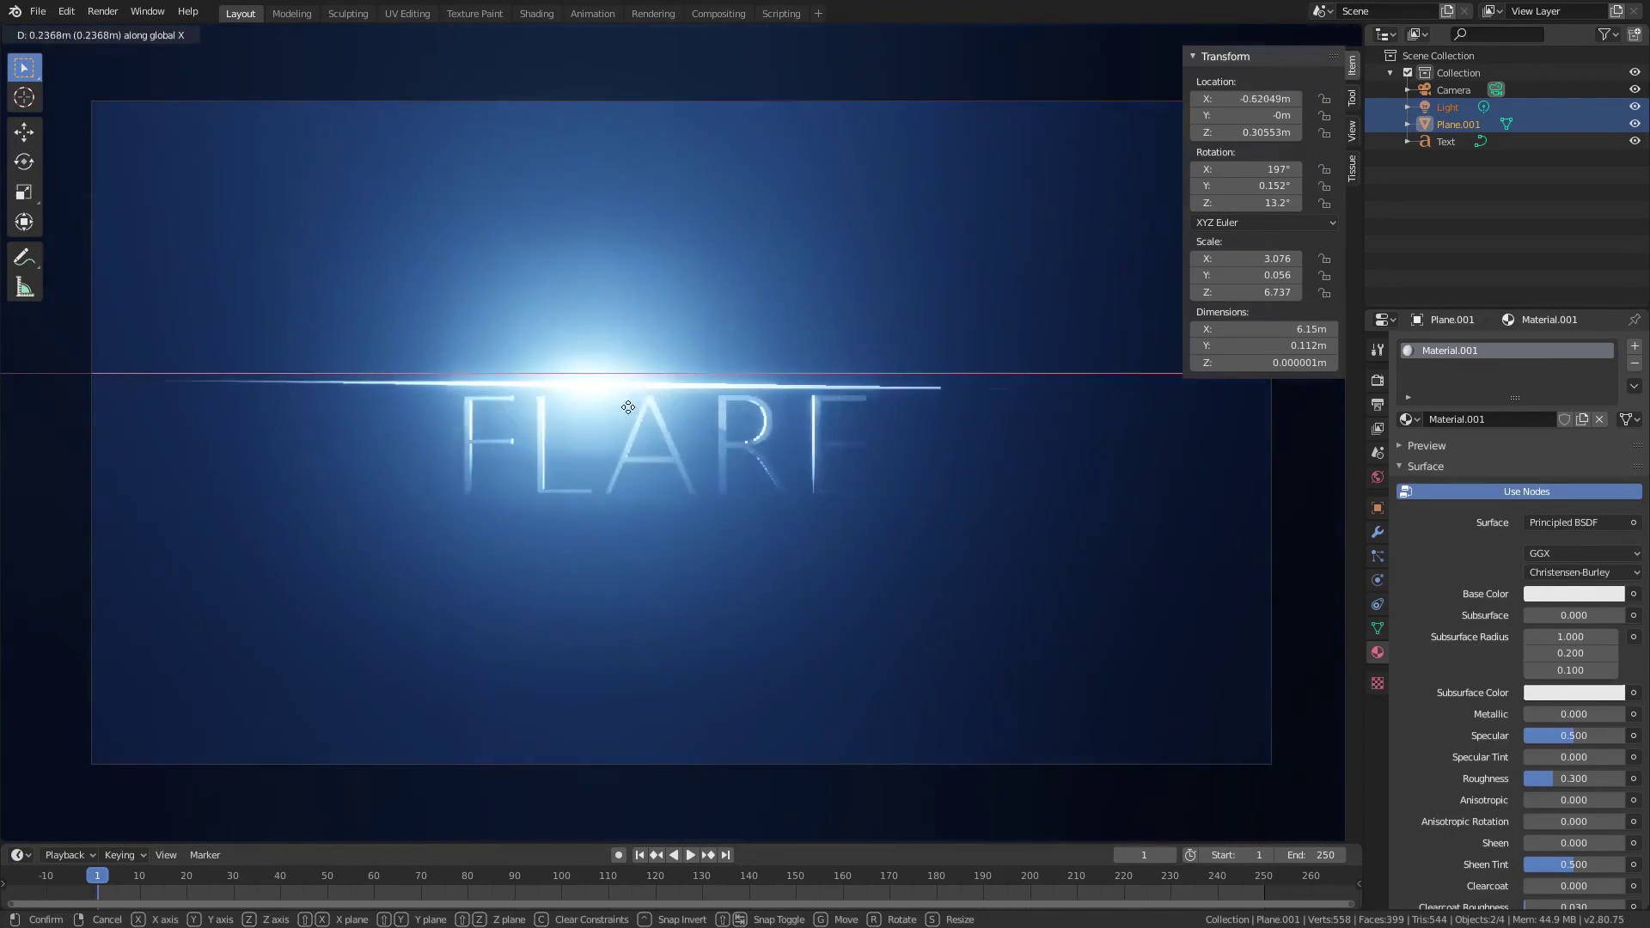
key(z)
key(x)
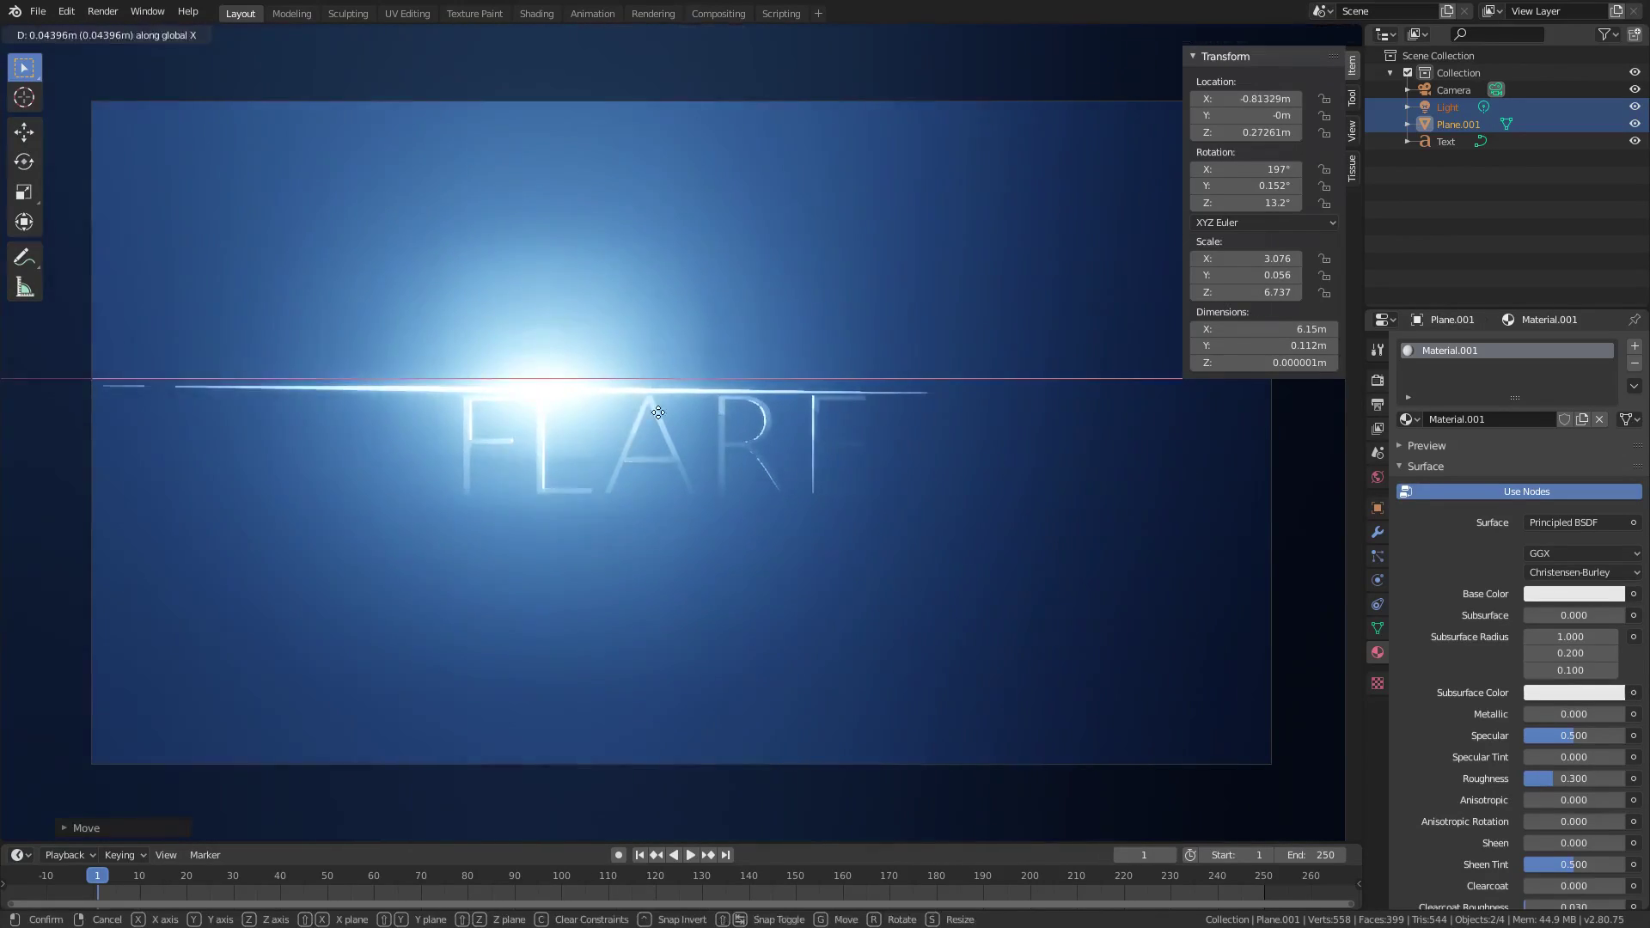
click(885, 423)
Lower the pair slightly and duplicate it below-left of the text.
key(g)
key(z)
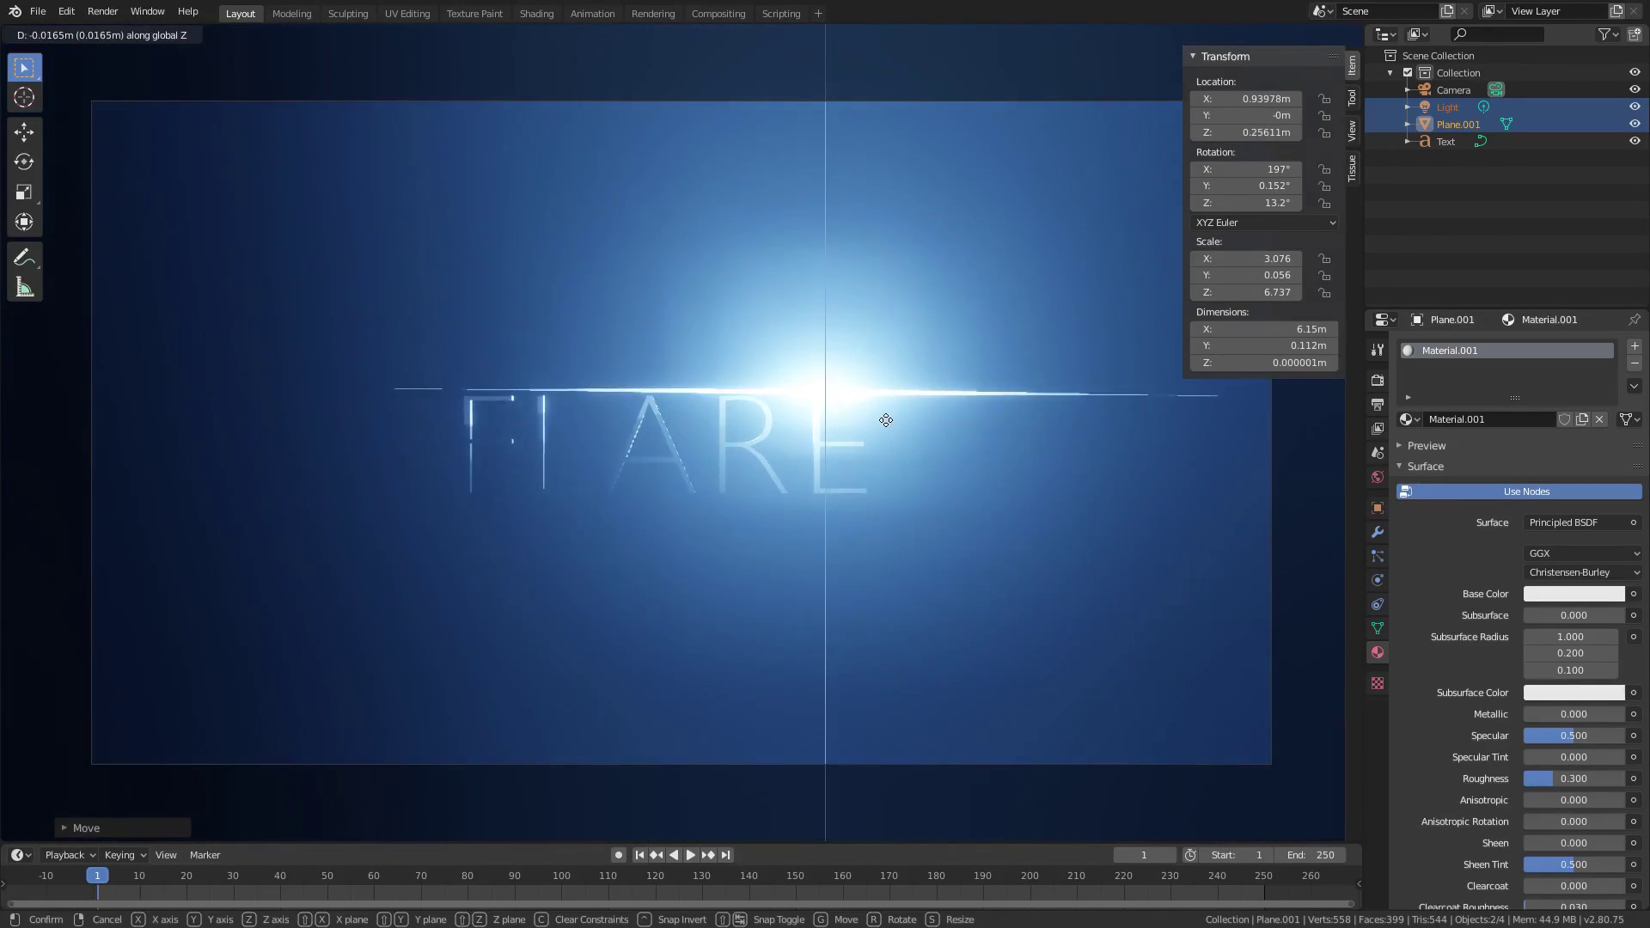
click(982, 423)
key(shift+d)
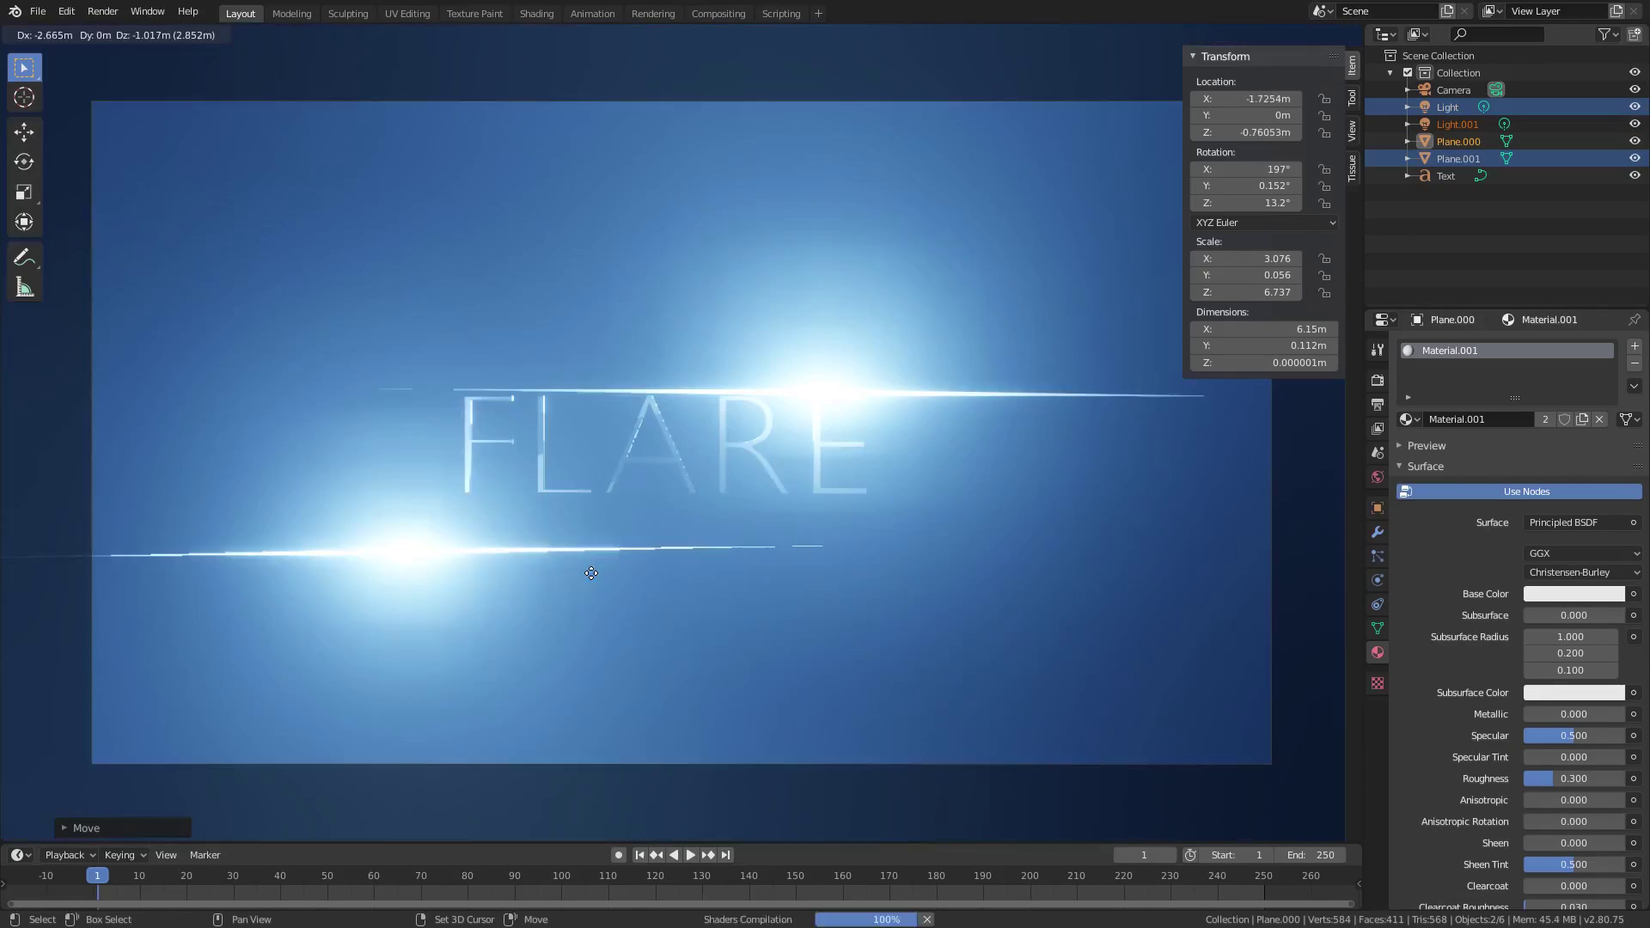
click(650, 522)
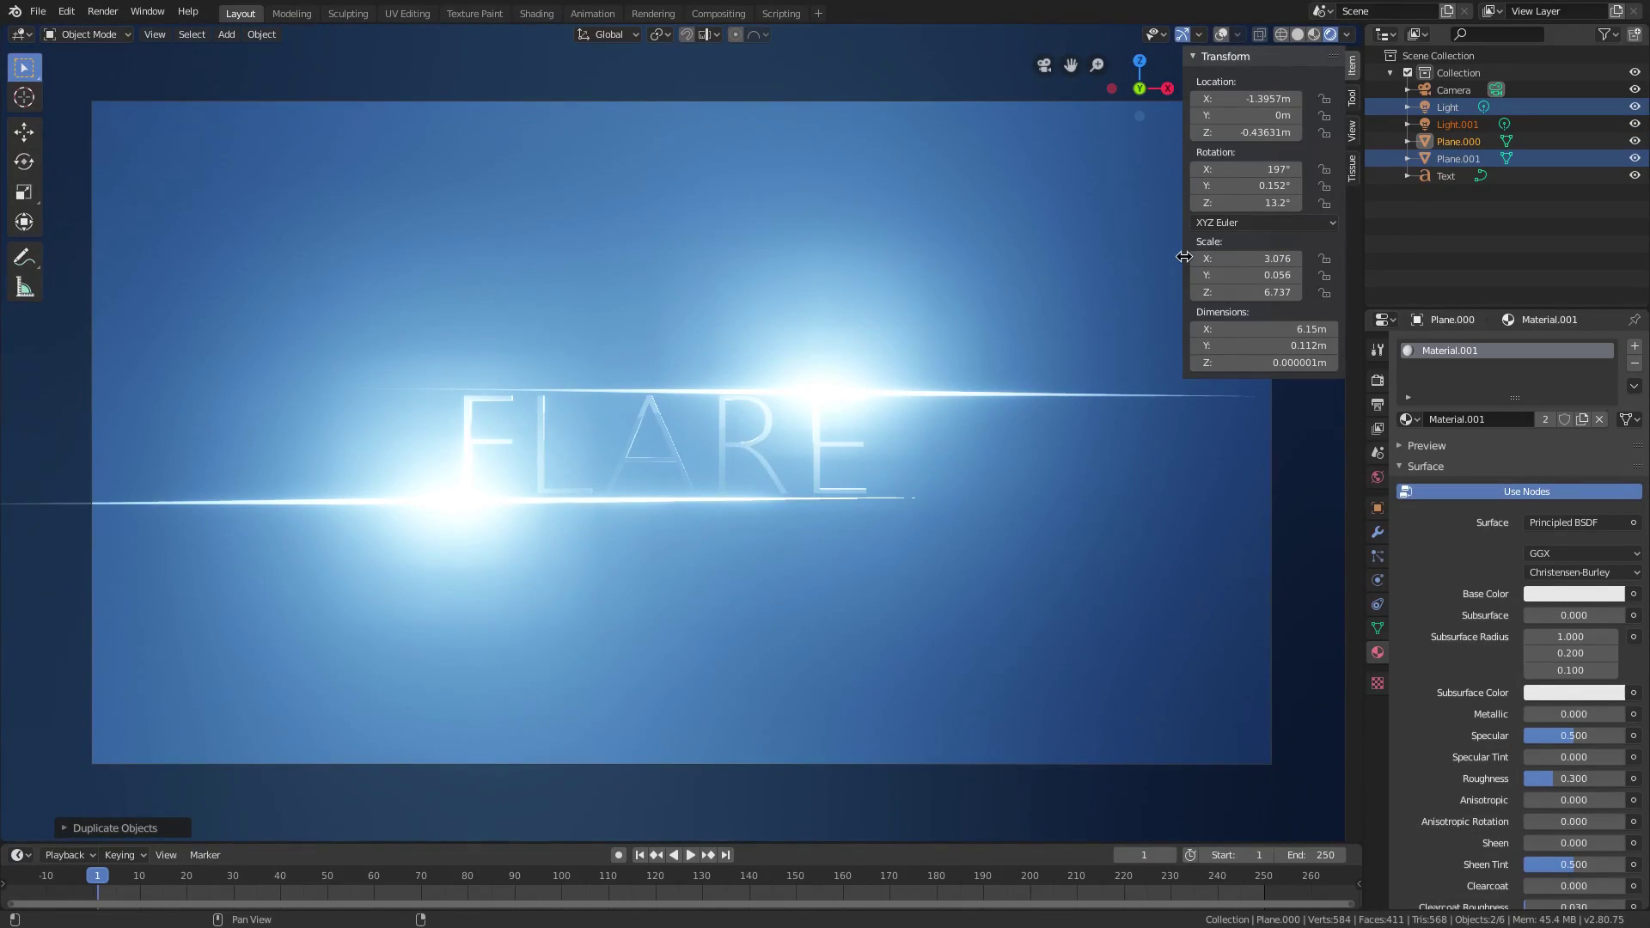
key(n)
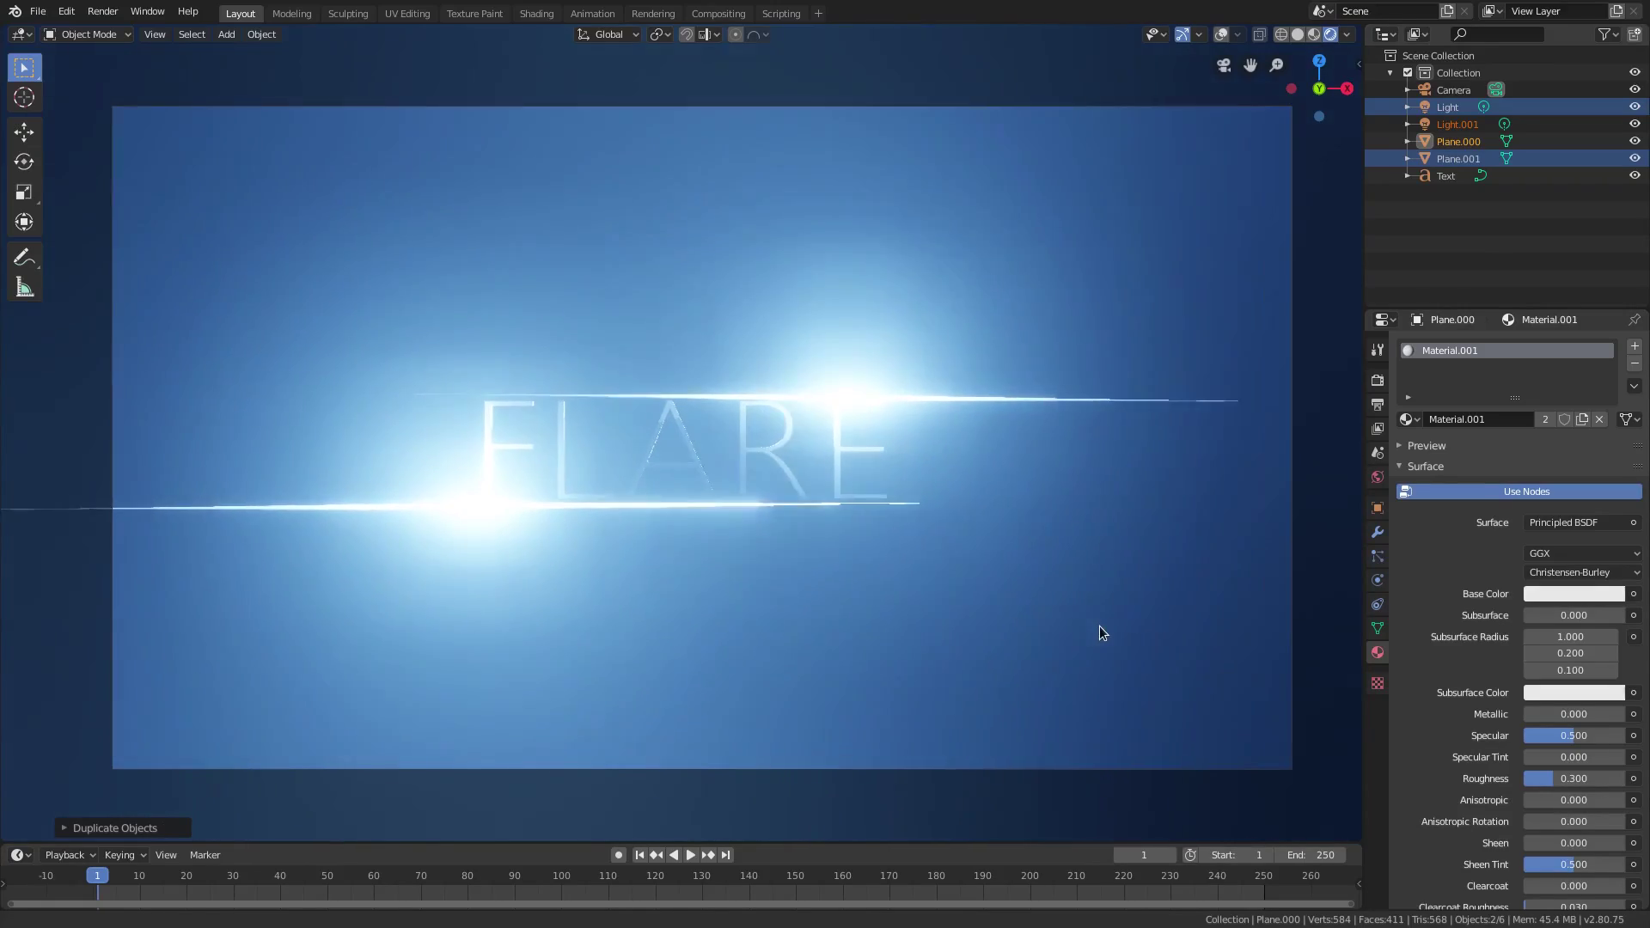